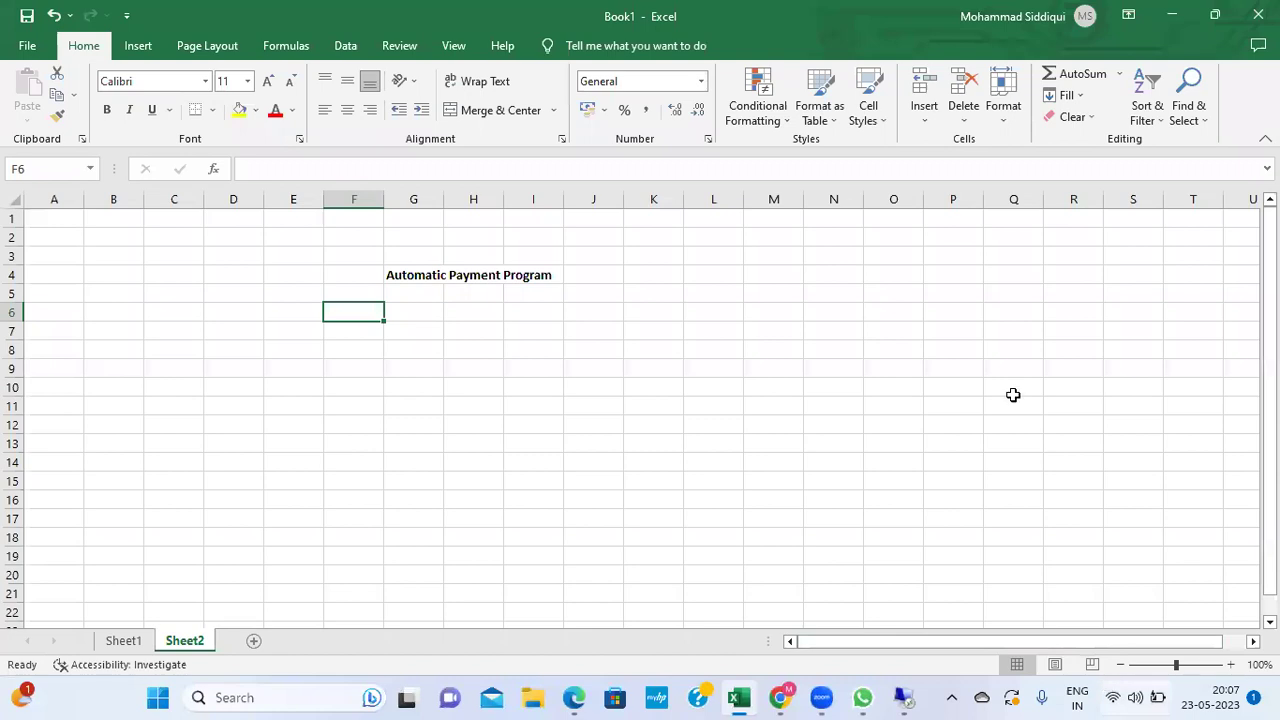
# Enter 1 in cell F6, below and to the left of the Automatic Payment Program heading
pyautogui.write('1')
pyautogui.press('Tab')
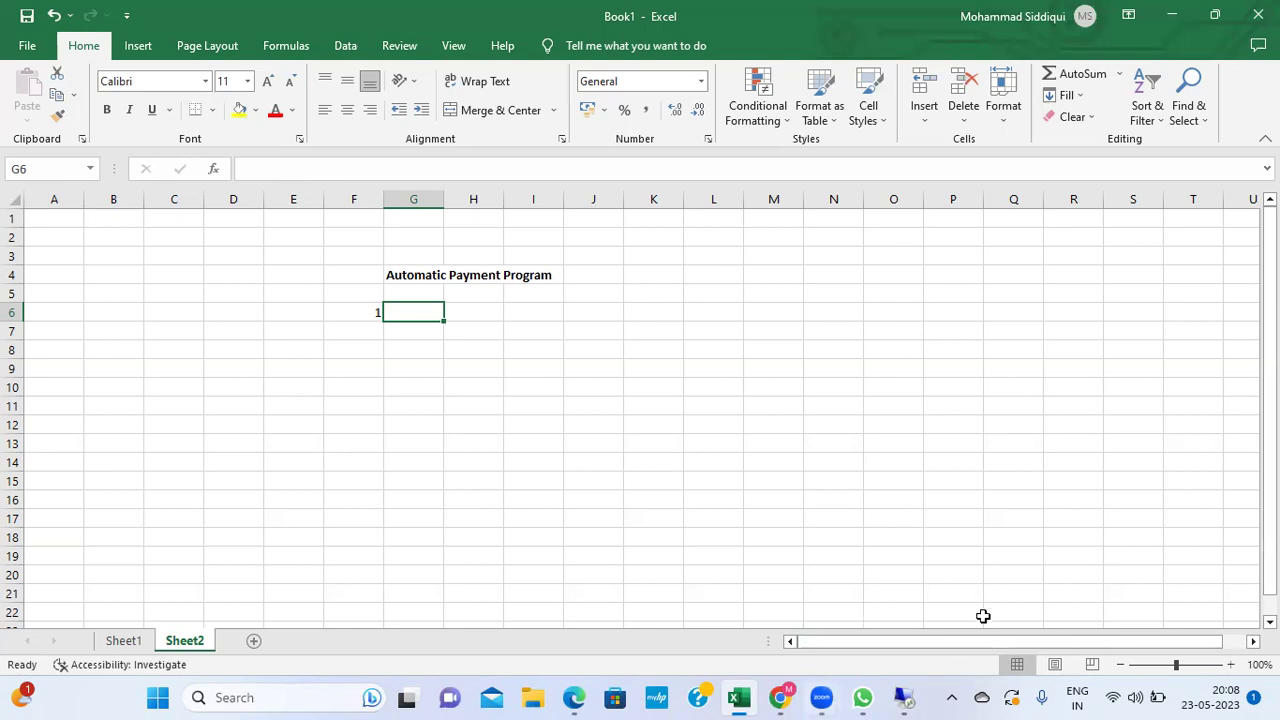
# Switch to the SAP session on the remote desktop and open transaction F-58 for payment with printout
pyautogui.click(903, 697)
pyautogui.write('f')
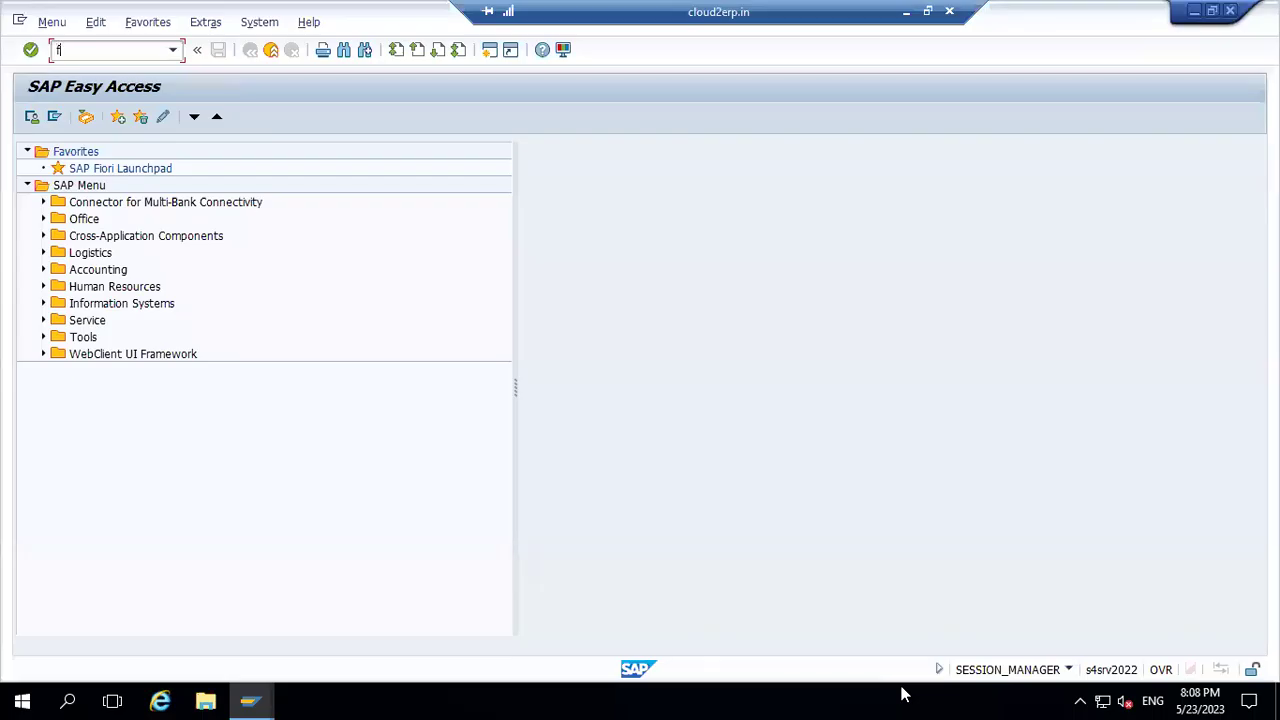
pyautogui.write('-58')
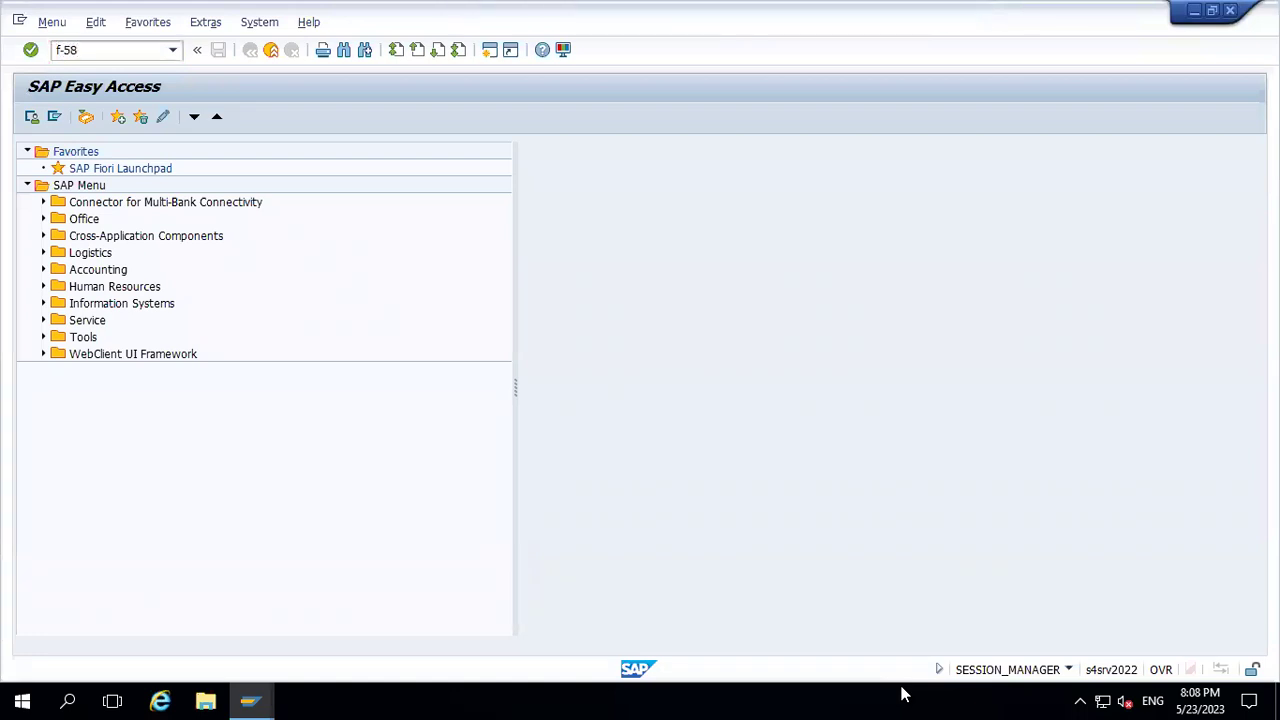
pyautogui.press('Return')
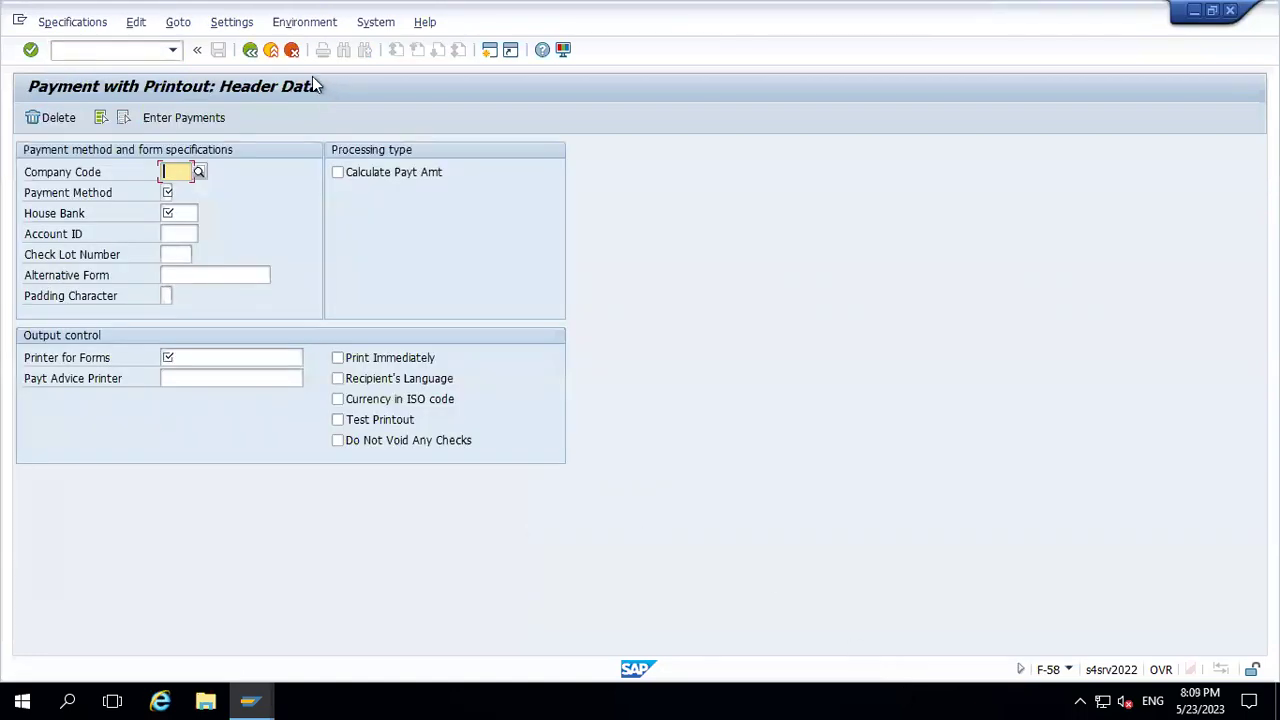
# Leave F-58, view the outgoing payment header in transaction F-53, and exit it without posting
pyautogui.click(277, 52)
pyautogui.write('f-53')
pyautogui.press('Return')
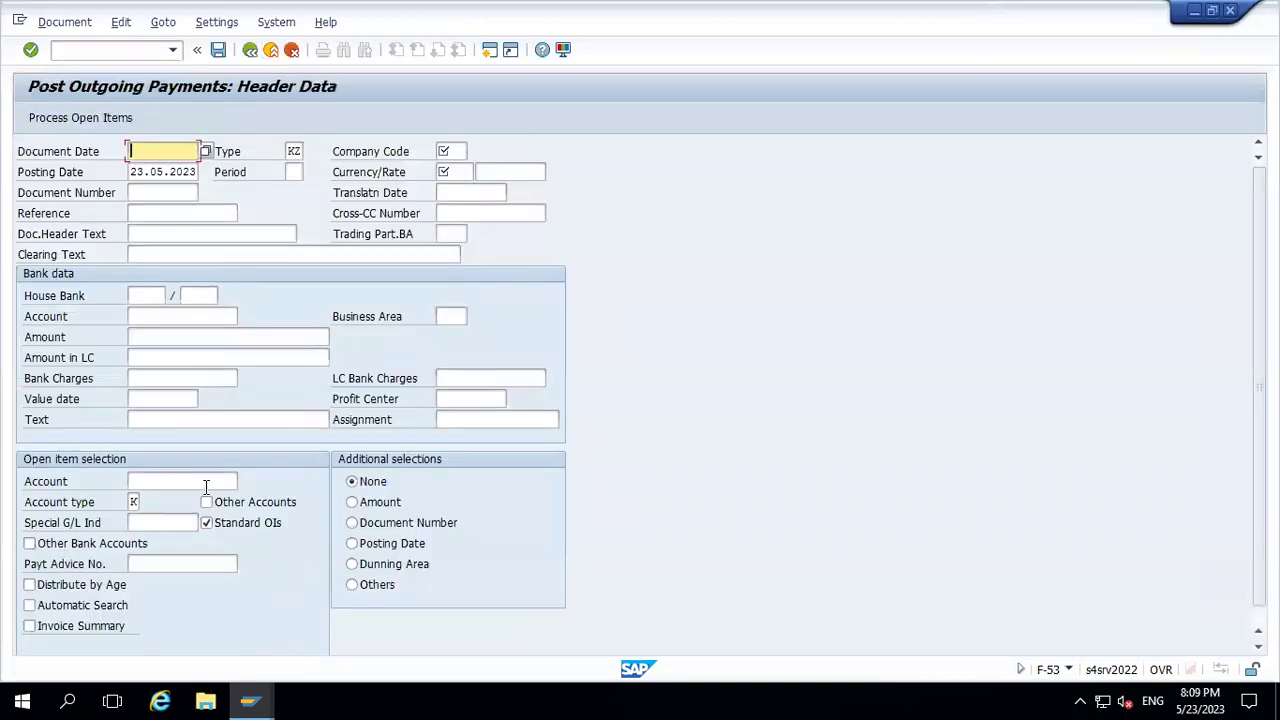
pyautogui.click(206, 486)
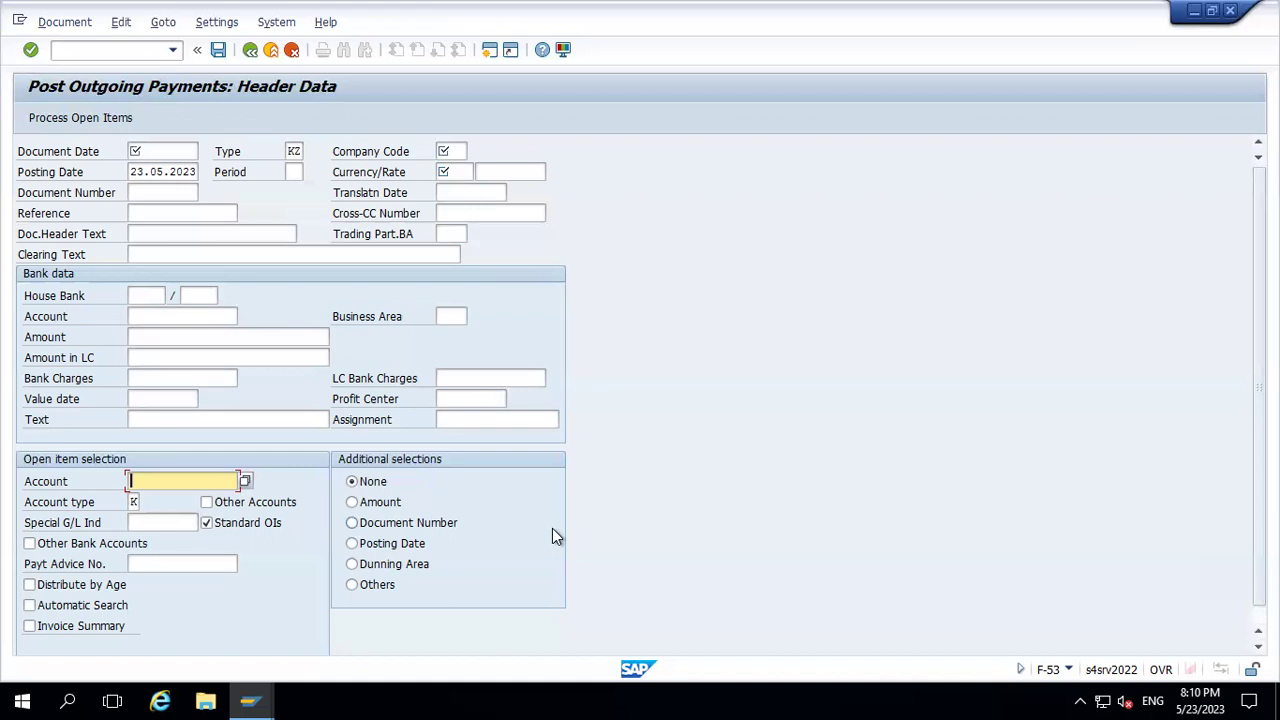
pyautogui.click(270, 50)
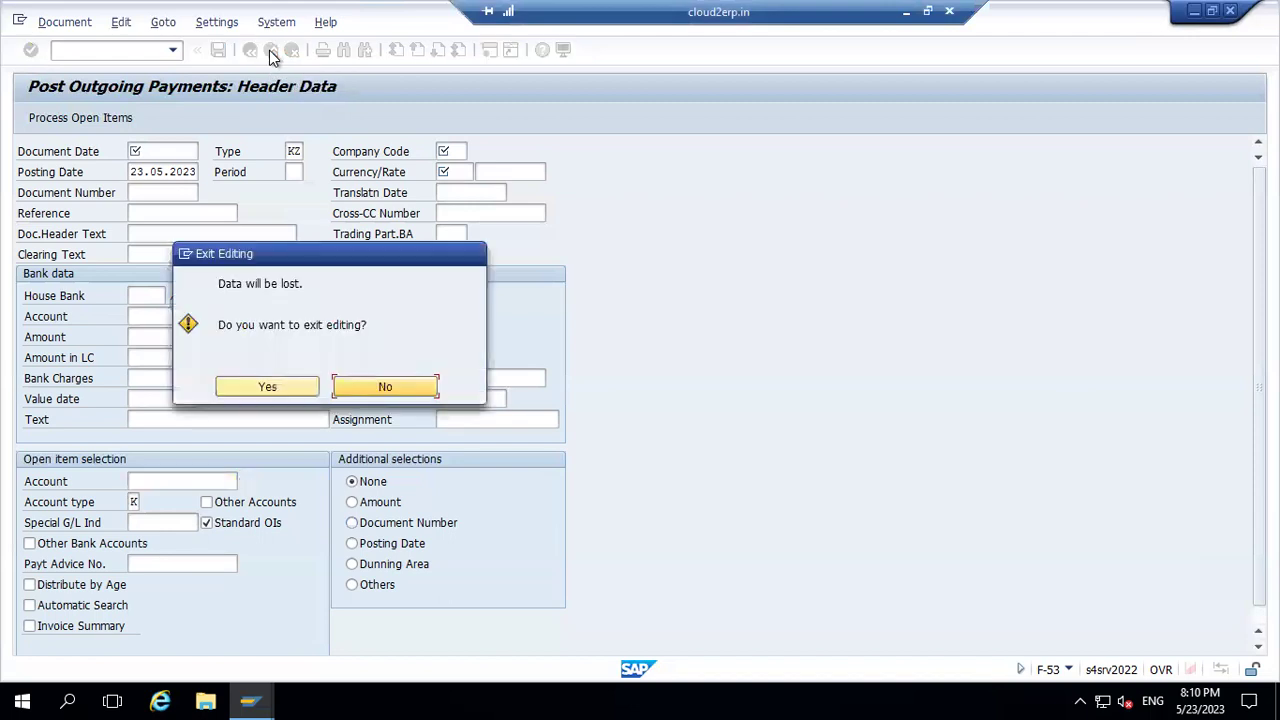
pyautogui.click(270, 387)
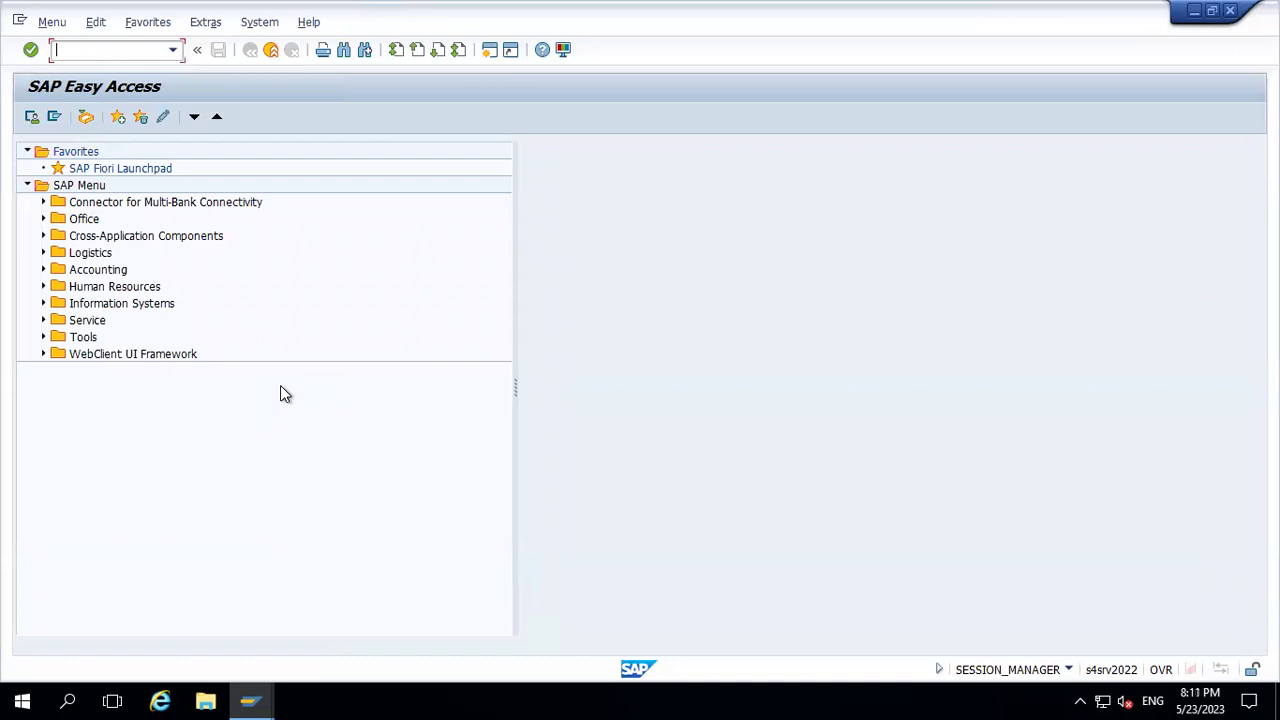
# Open the payment program customizing with transaction FBZP, exit it, and open it again
pyautogui.write('fbzp')
pyautogui.press('Return')
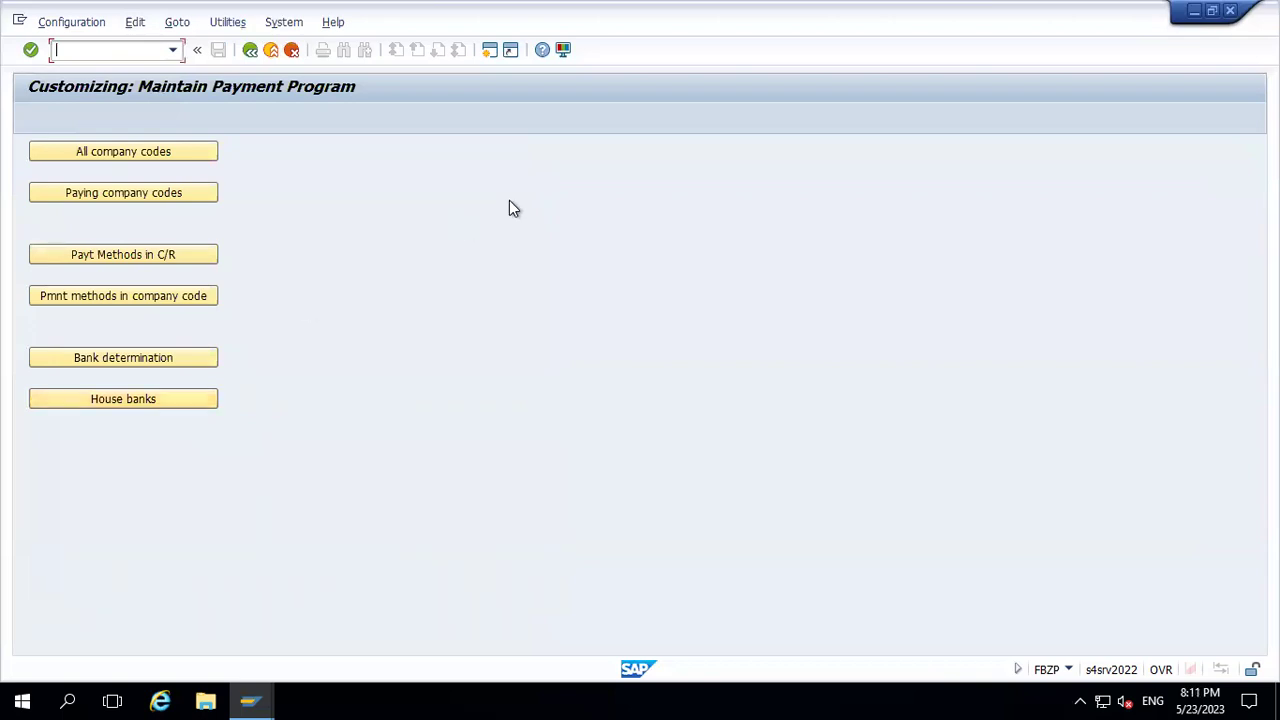
pyautogui.click(270, 50)
pyautogui.write('f')
pyautogui.press('BackSpace')
pyautogui.write('FBZP')
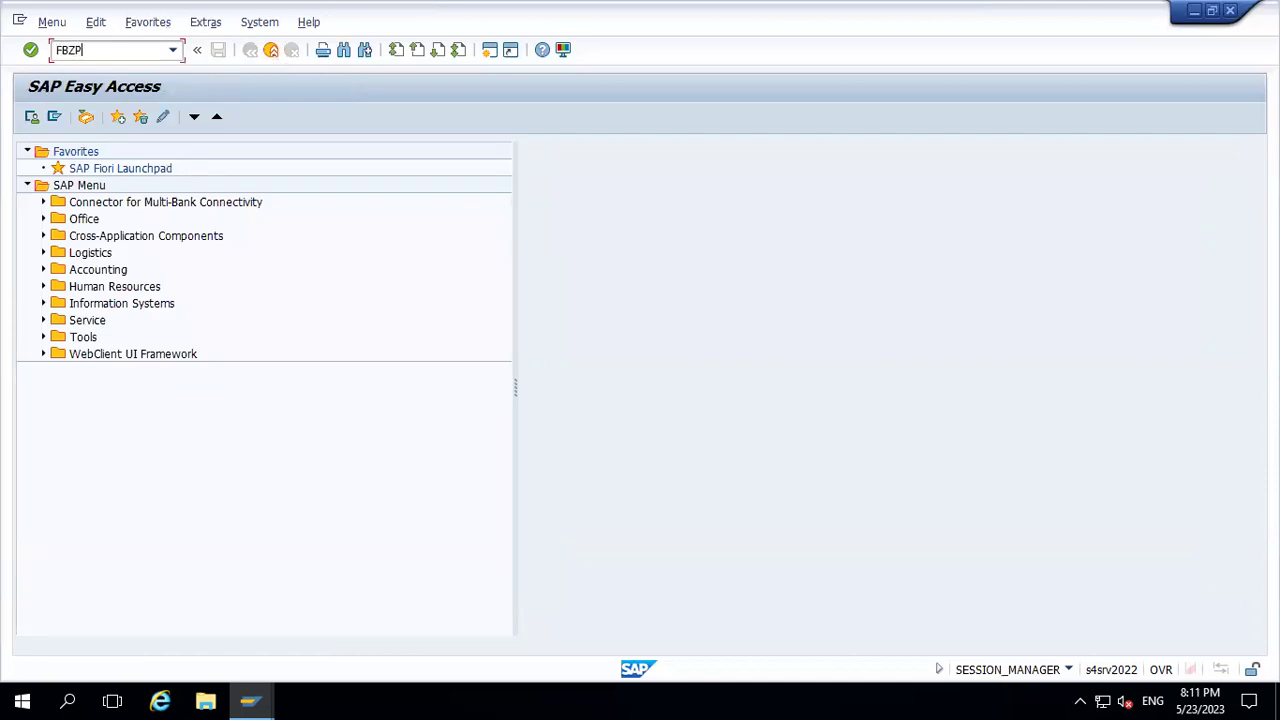
pyautogui.press('Return')
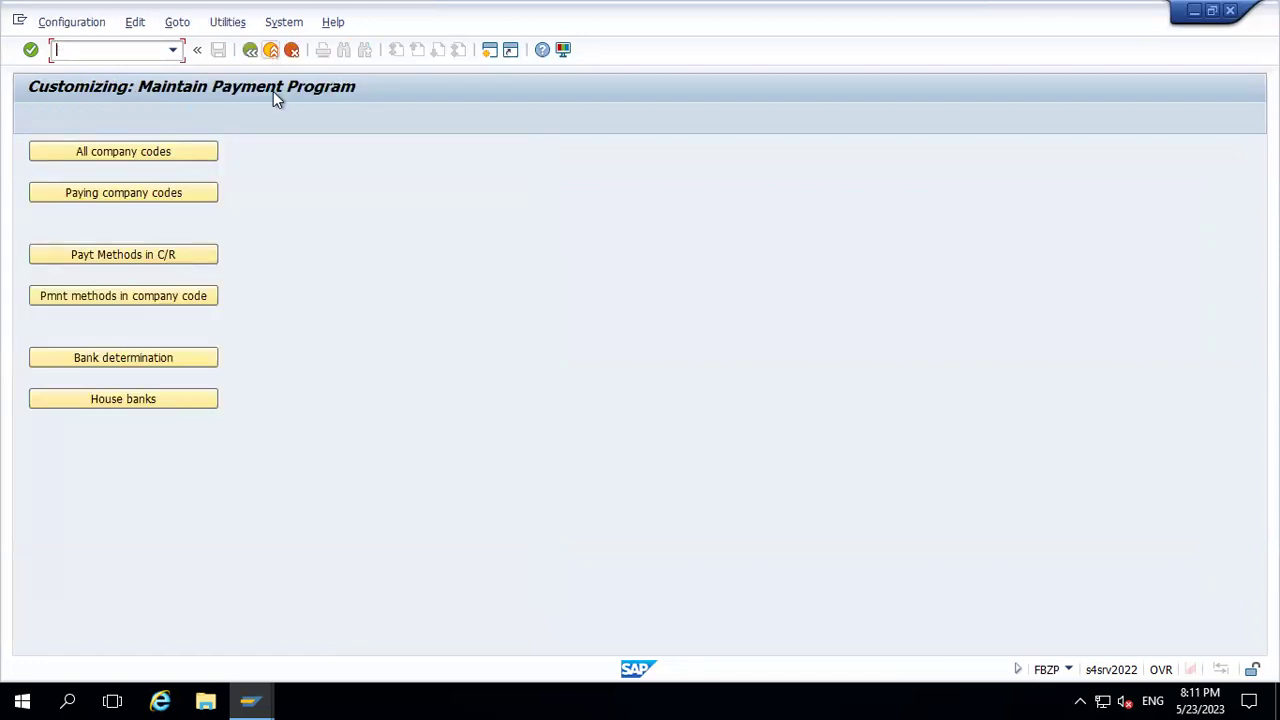
# Leave FBZP and open the SAP Reference IMG through transaction SPRO
pyautogui.click(273, 55)
pyautogui.write('SPRO')
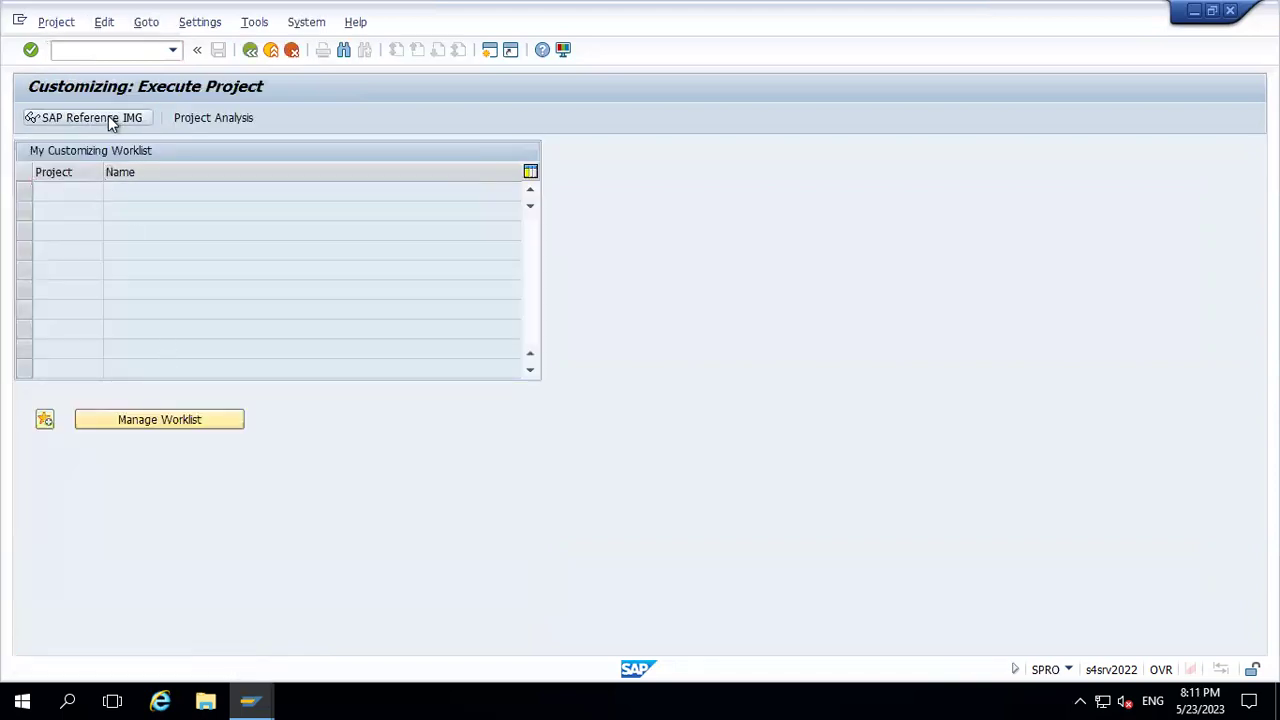
pyautogui.click(110, 118)
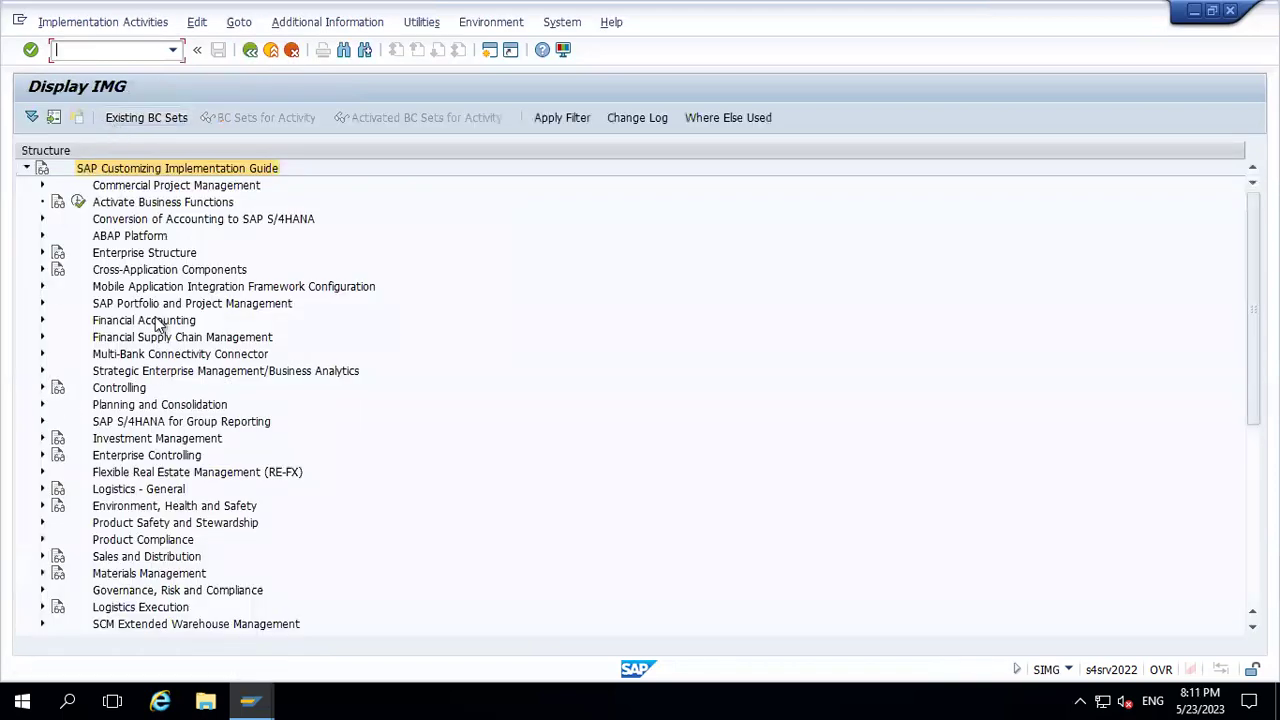
# Expand Financial Accounting and its Accounts Receivable and Accounts Payable node in the IMG structure
pyautogui.click(155, 322)
pyautogui.doubleClick(155, 320)
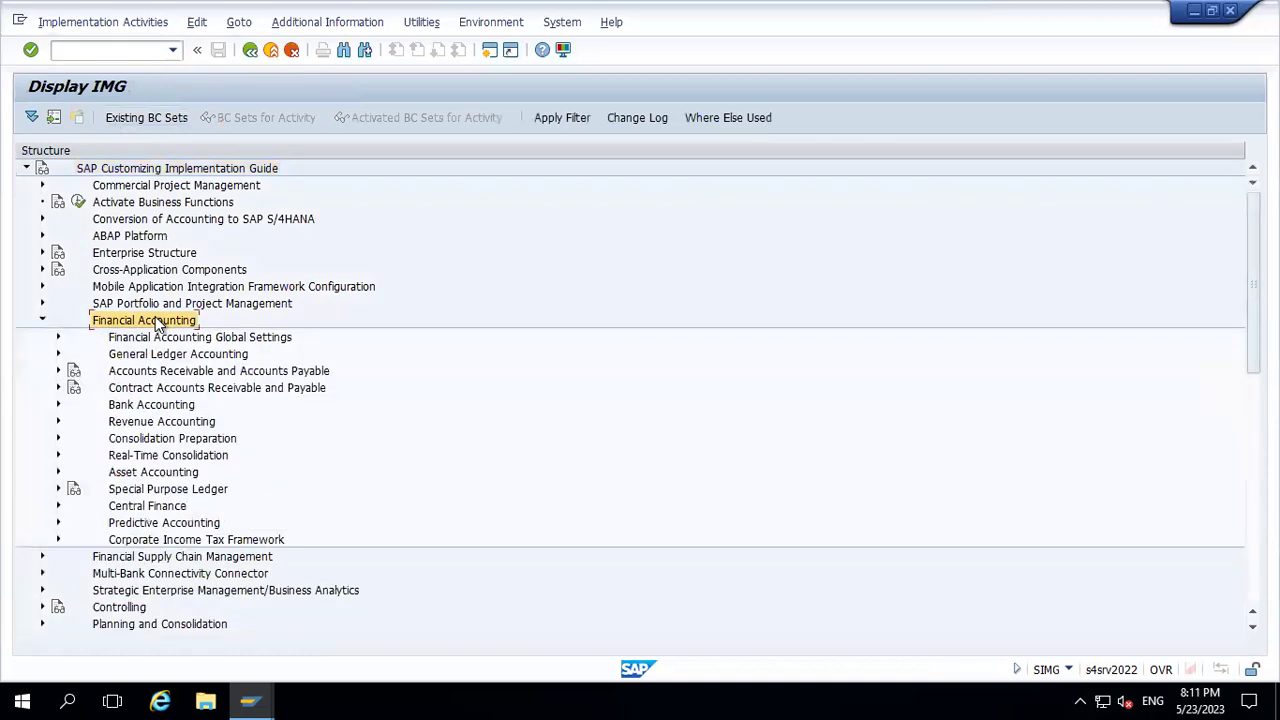
pyautogui.press('Down')
pyautogui.press('Down')
pyautogui.press('Down')
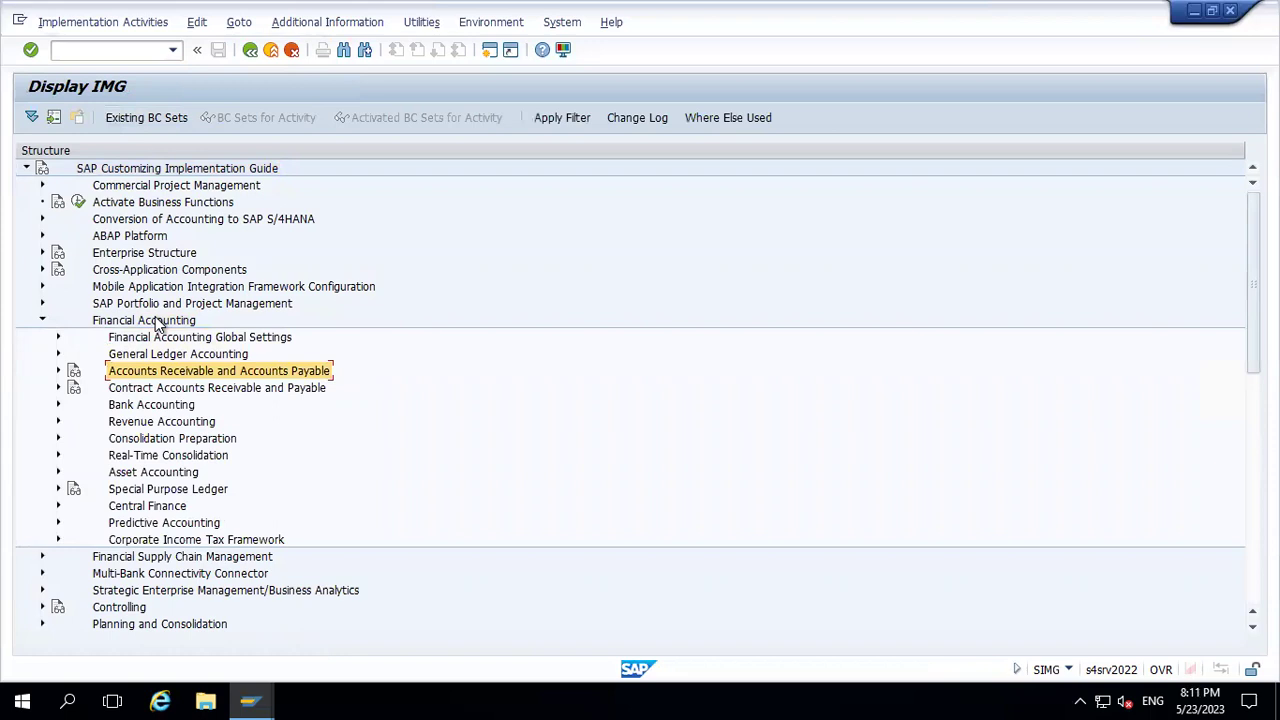
pyautogui.press('Right')
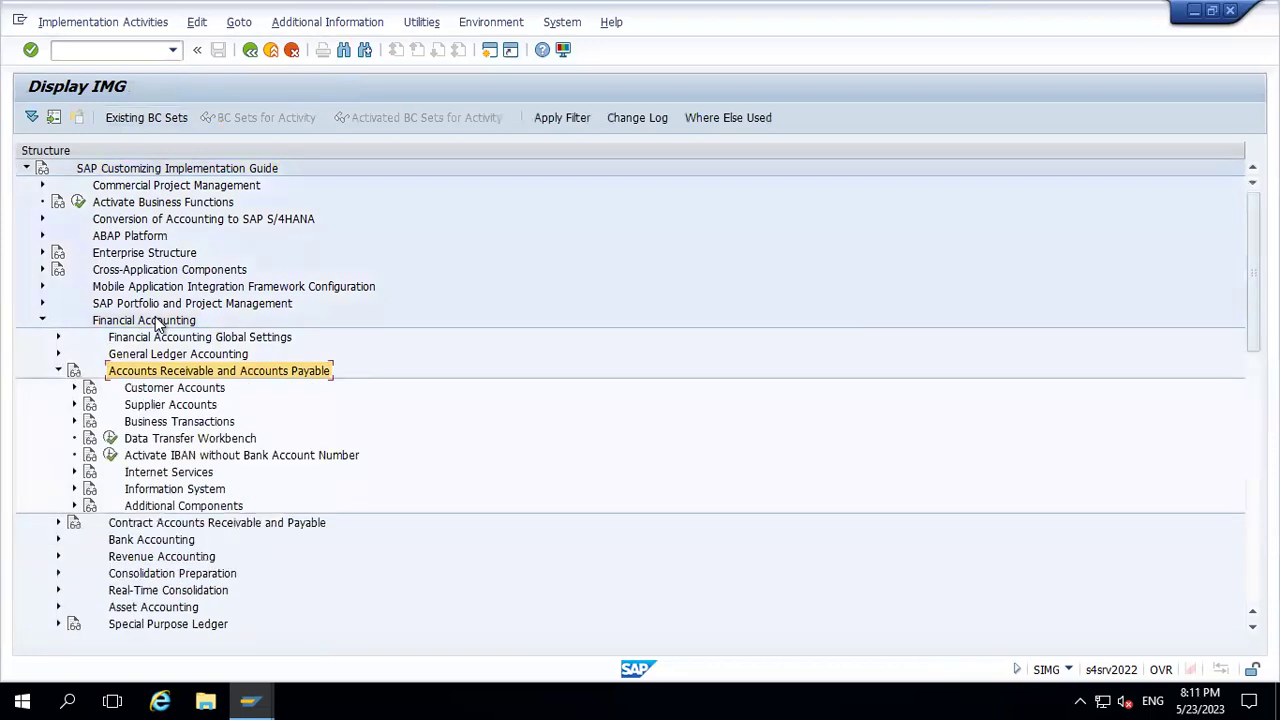
# Expand Business Transactions under Accounts Receivable and Accounts Payable, and its Outgoing Payments node
pyautogui.press('Down')
pyautogui.press('Down')
pyautogui.press('Down')
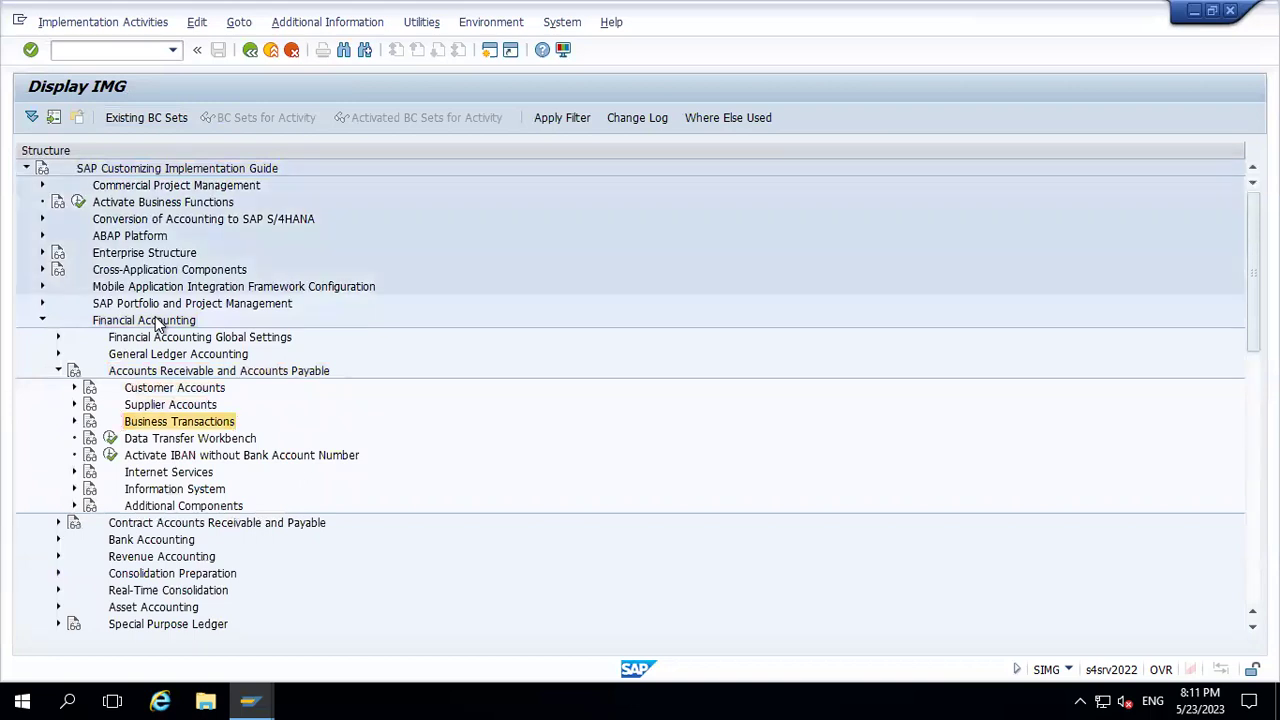
pyautogui.press('Right')
pyautogui.press('Down')
pyautogui.press('Down')
pyautogui.press('Down')
pyautogui.press('Down')
pyautogui.press('Down')
pyautogui.press('Down')
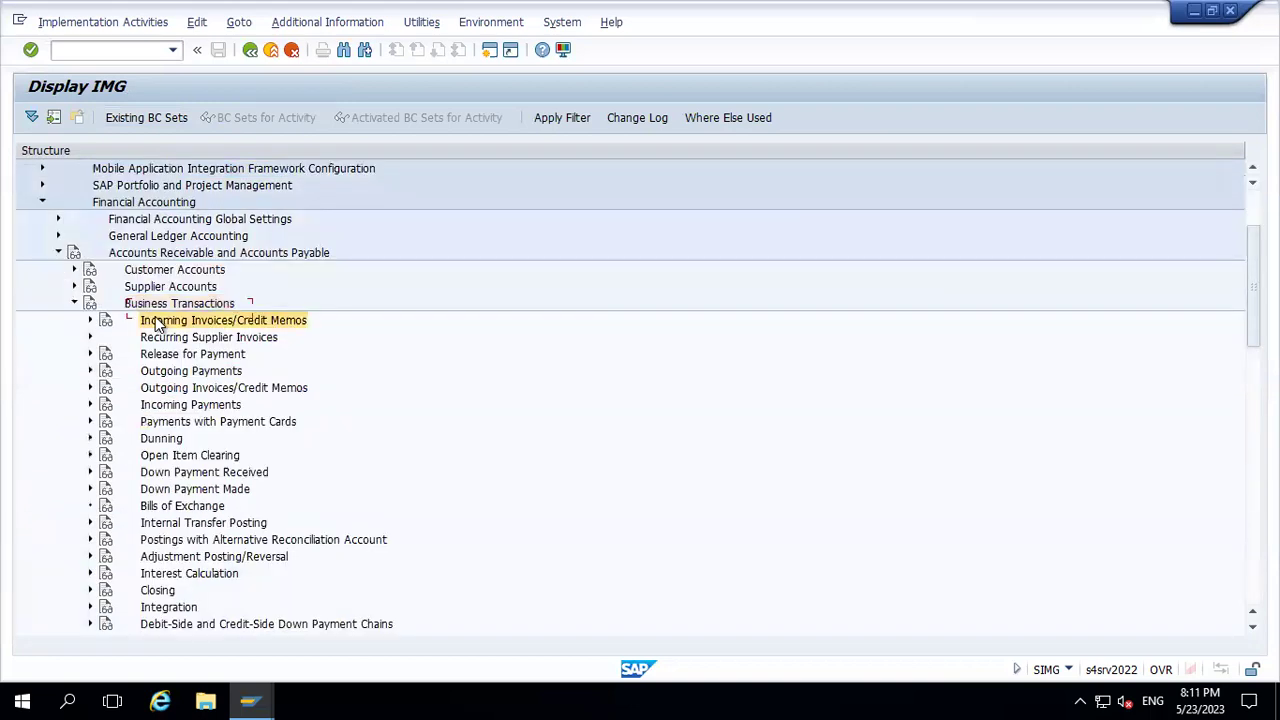
pyautogui.press('Up')
pyautogui.press('Up')
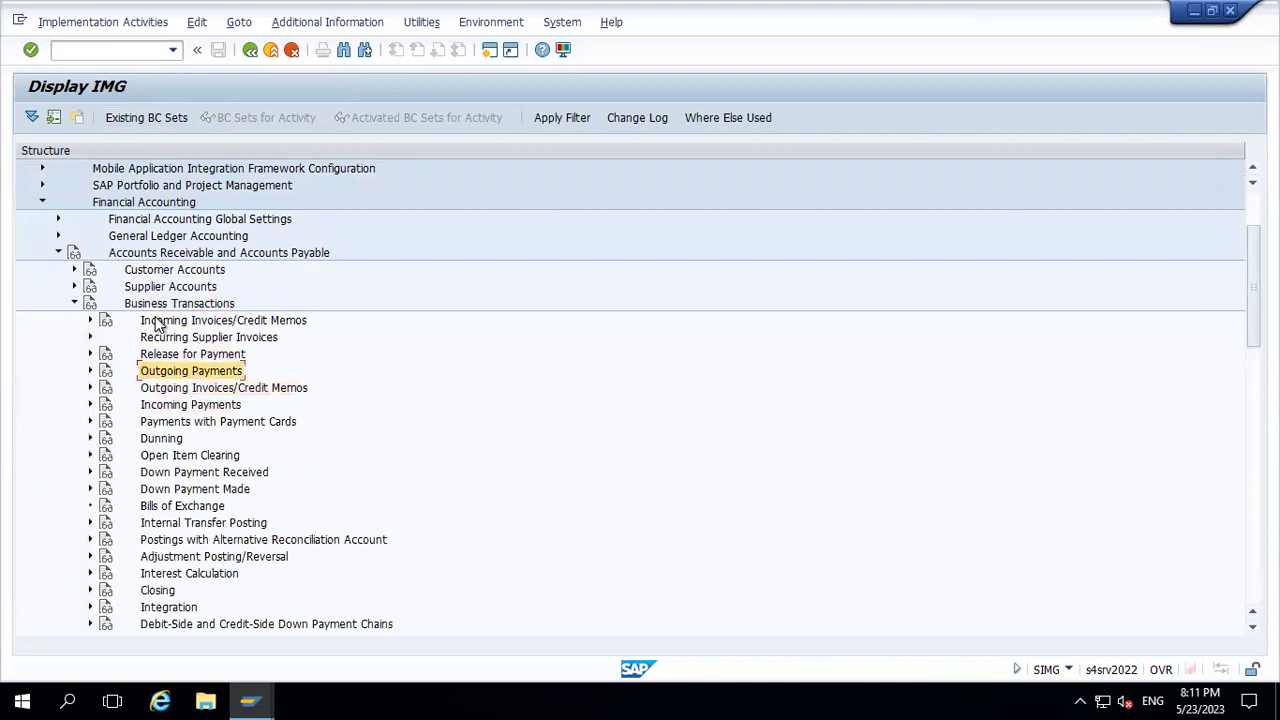
pyautogui.press('Right')
# Expand Automatic Outgoing Payments and its Payment Method/Bank Selection for Payment Program node
pyautogui.press('Down')
pyautogui.press('Down')
pyautogui.press('Down')
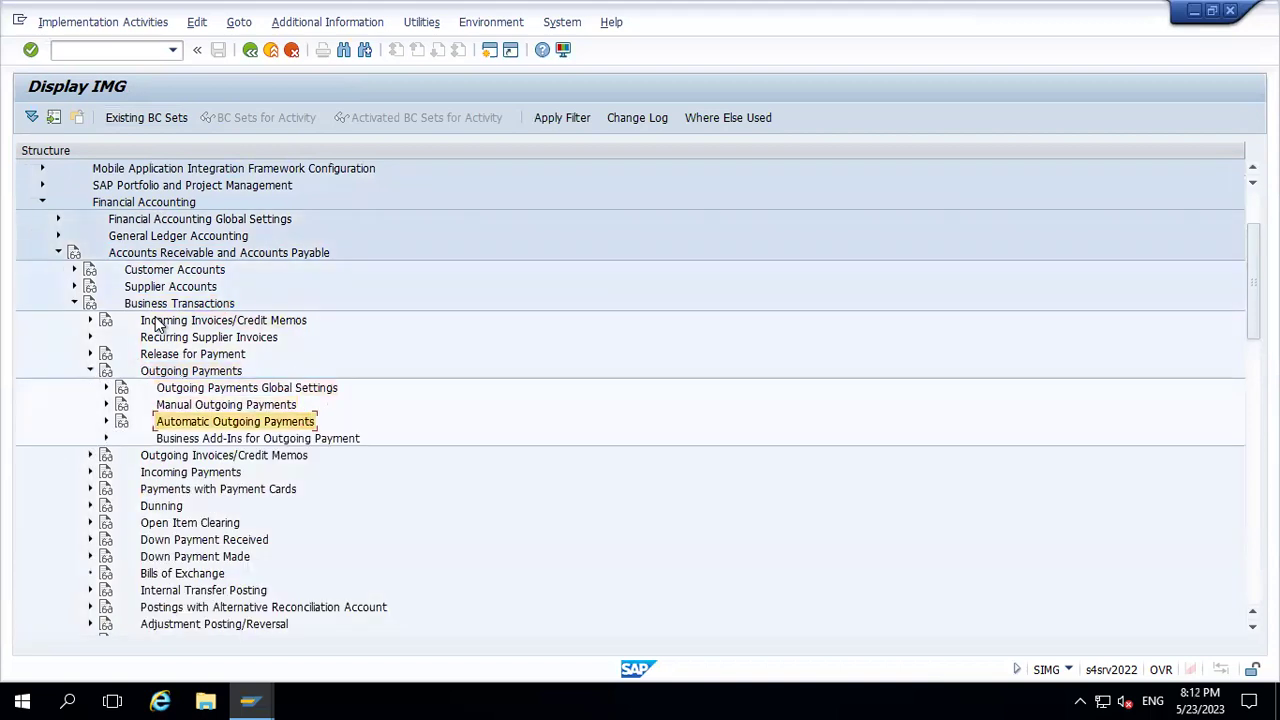
pyautogui.press('Right')
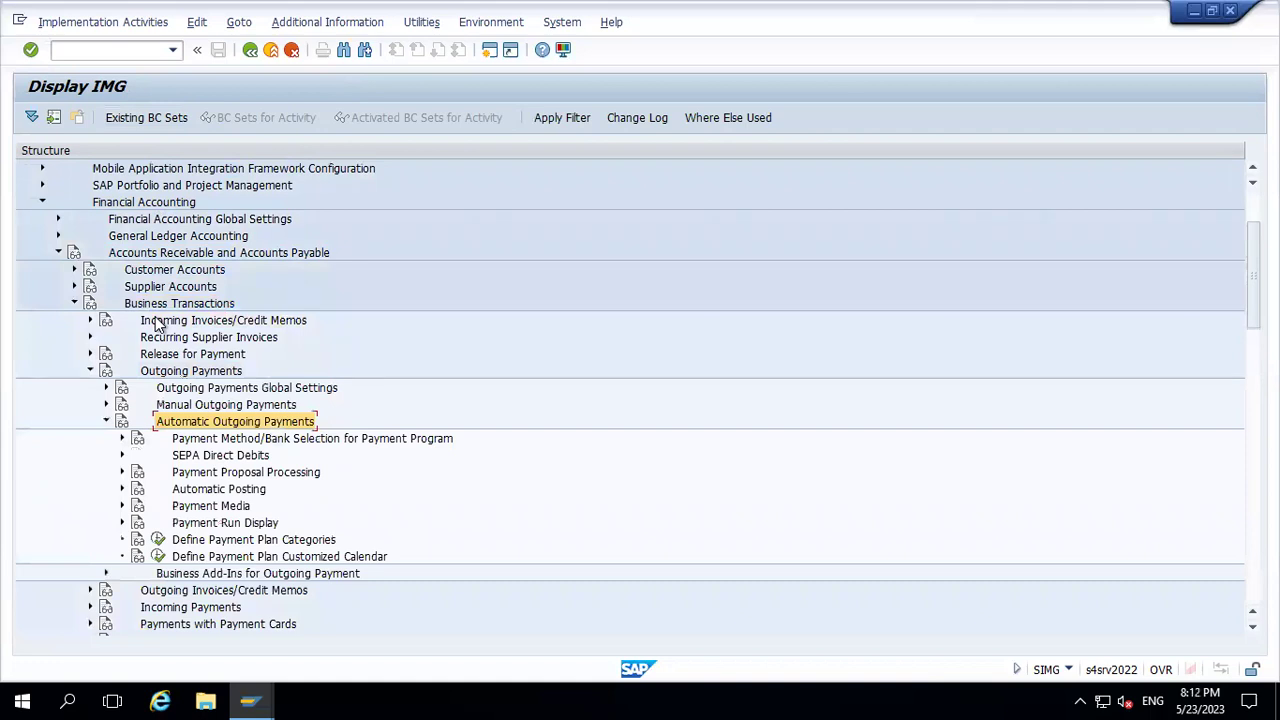
pyautogui.press('Down')
pyautogui.press('Right')
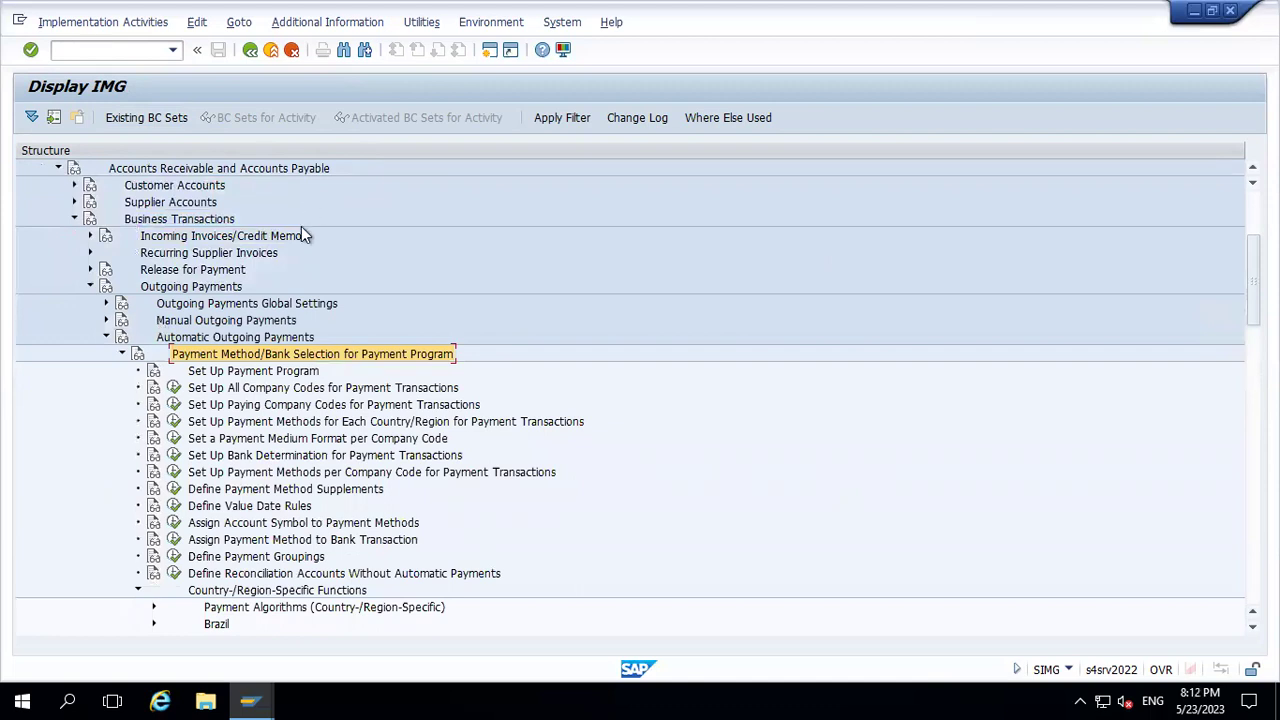
# Review the setup activities for all company codes, paying company codes, payment methods per country/region and payment methods per company code
pyautogui.click(283, 389)
pyautogui.click(272, 406)
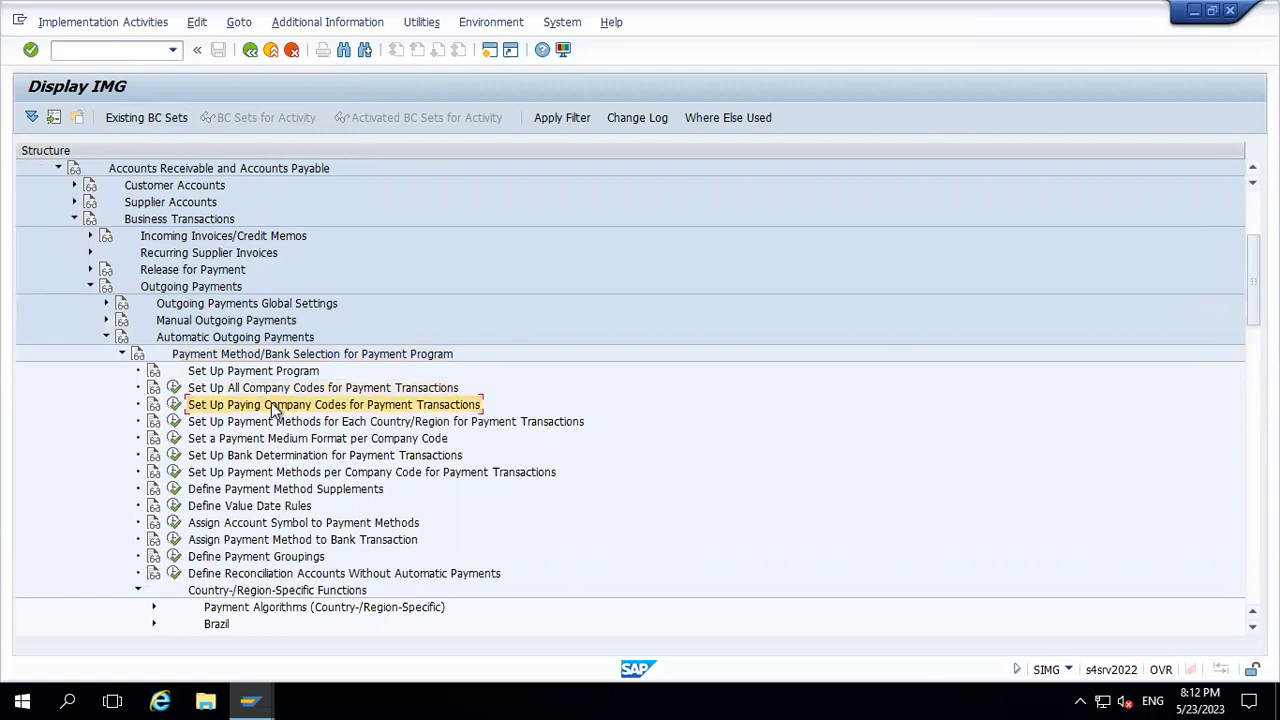
pyautogui.click(346, 424)
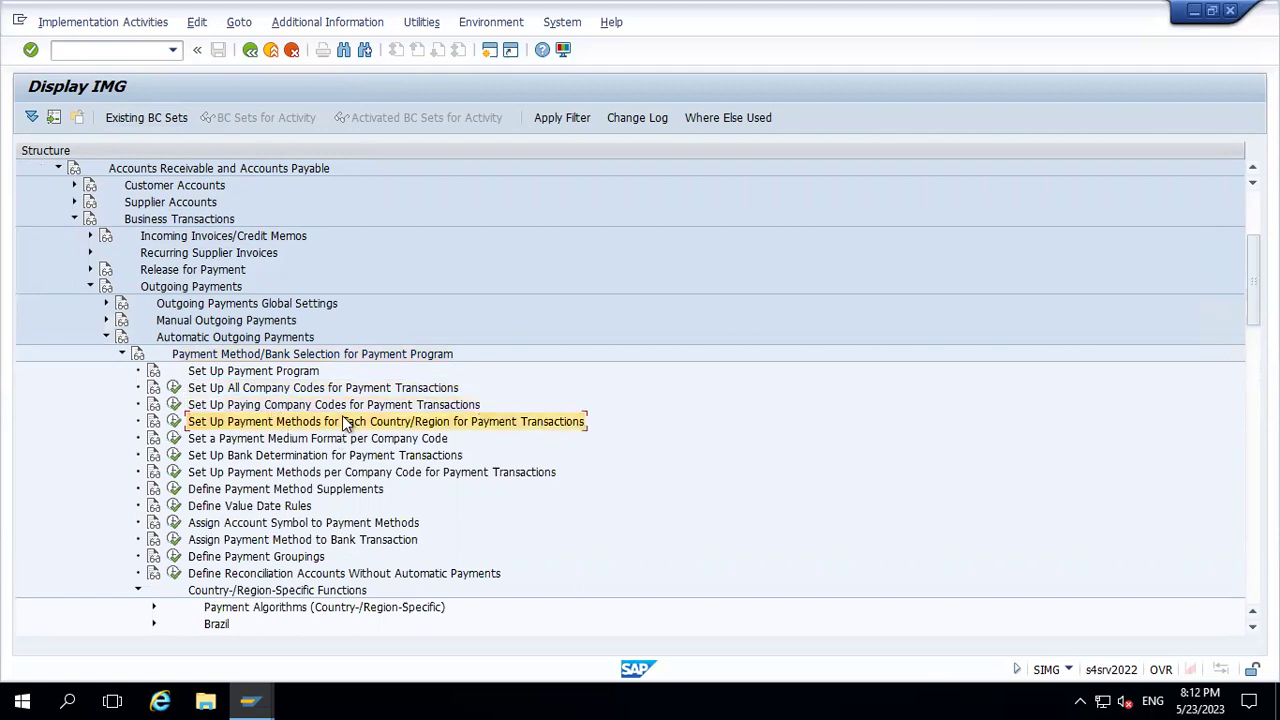
pyautogui.click(320, 474)
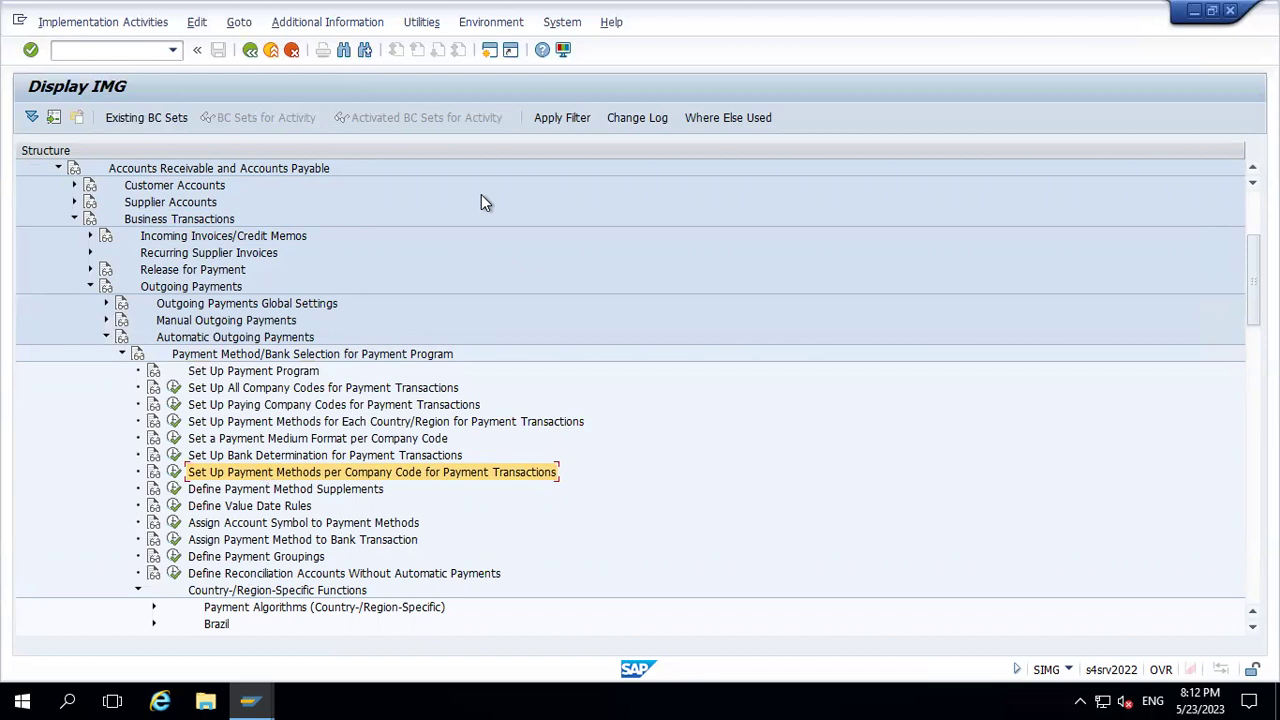
# Open transaction FBZP for maintaining the payment program in a new SAP session
pyautogui.click(488, 52)
pyautogui.write('FB')
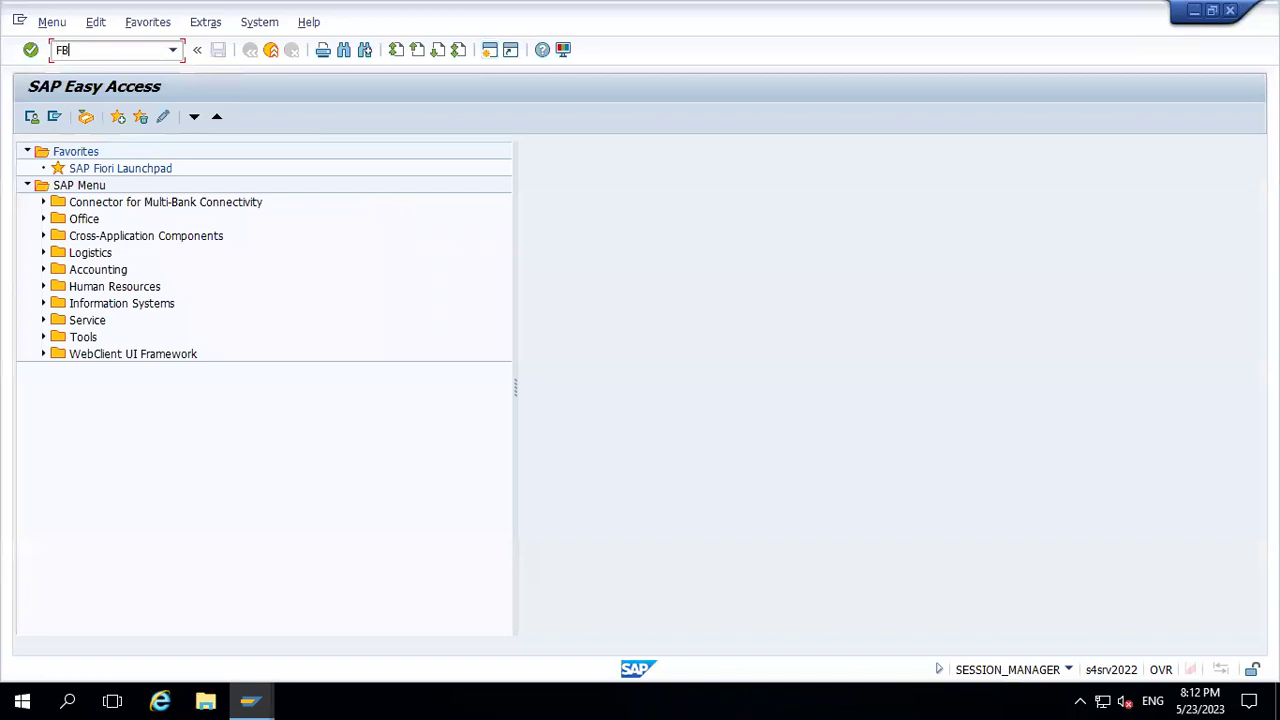
pyautogui.write('ZP')
pyautogui.press('Return')
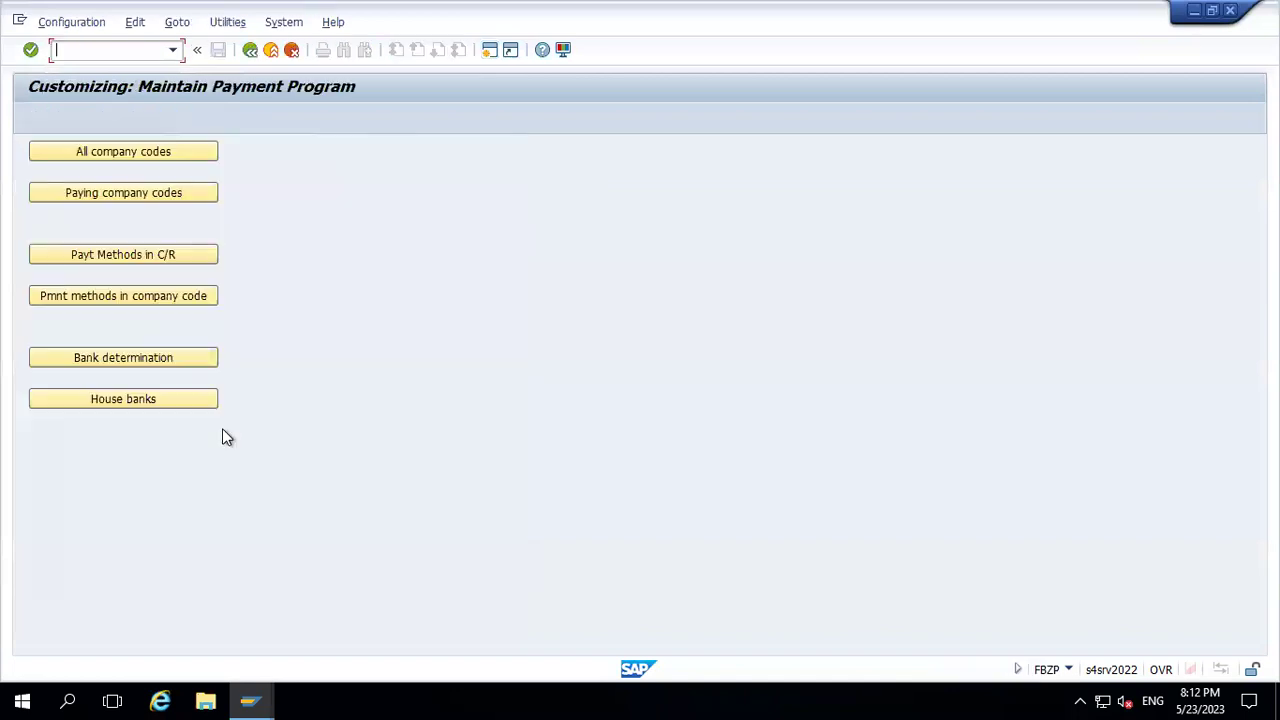
# Start a new entry under All company codes and set its company code to FA10
pyautogui.click(172, 146)
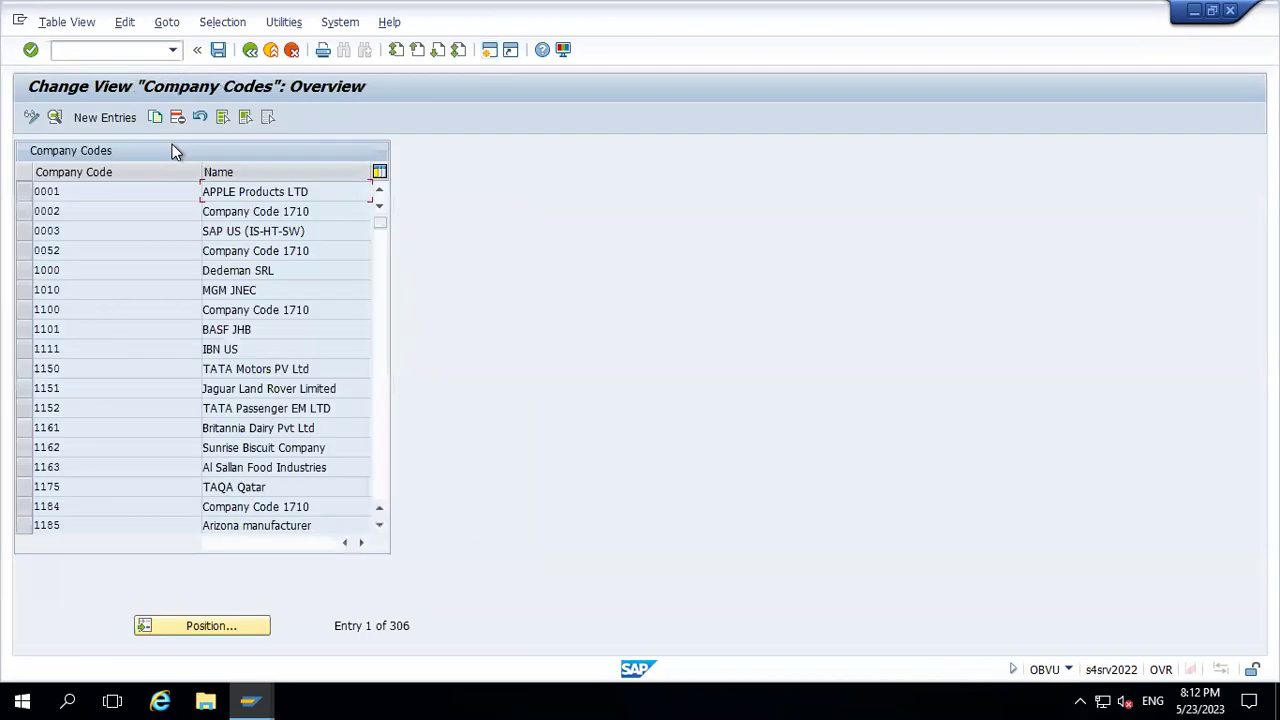
pyautogui.click(110, 118)
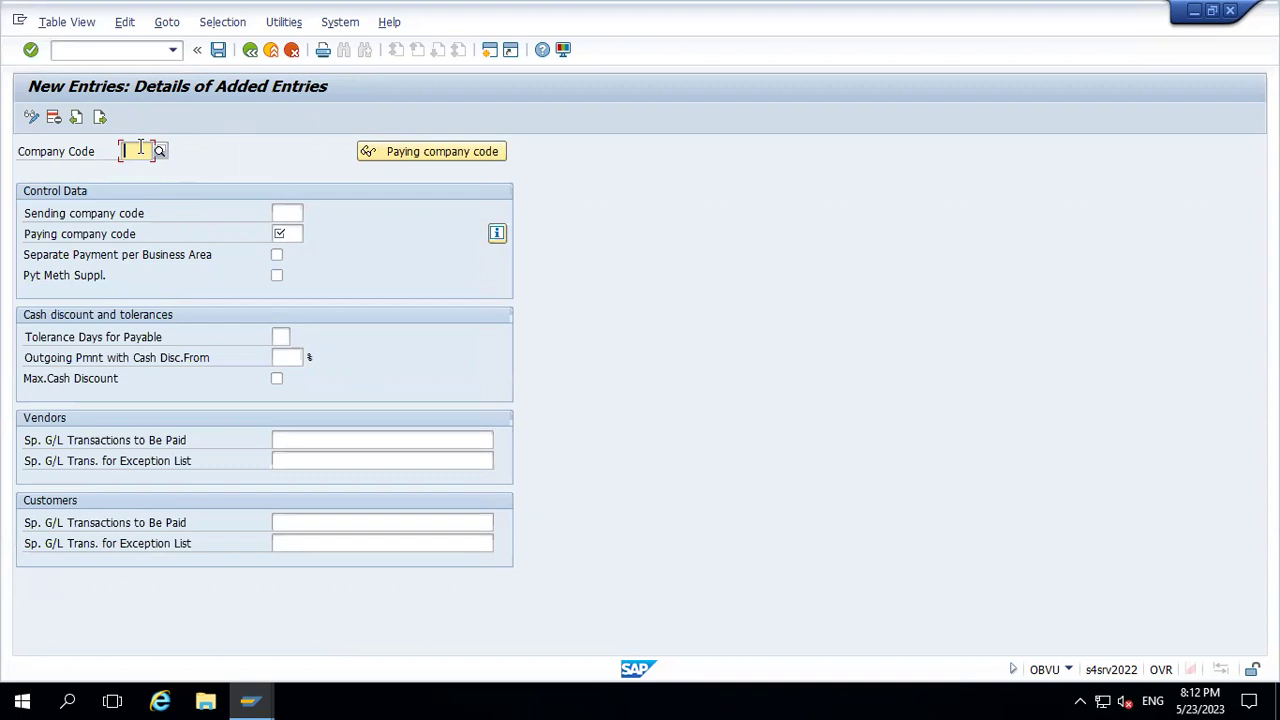
pyautogui.write('FA10')
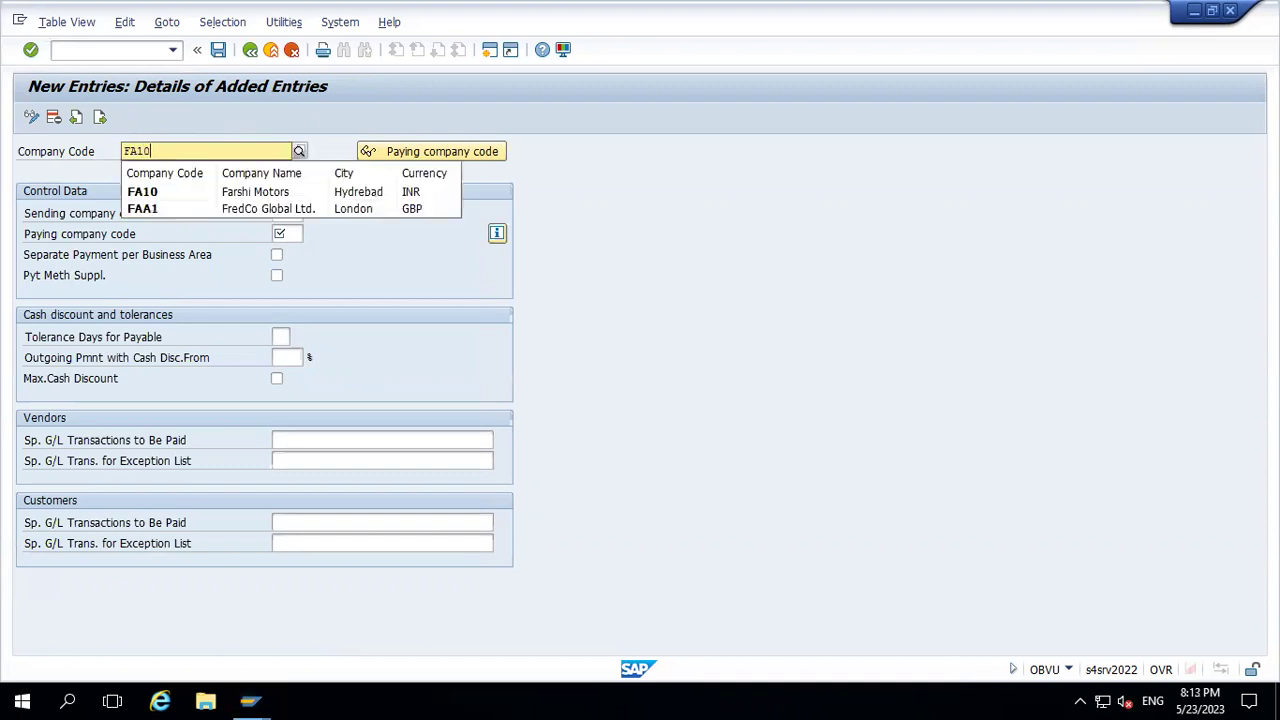
pyautogui.click(146, 199)
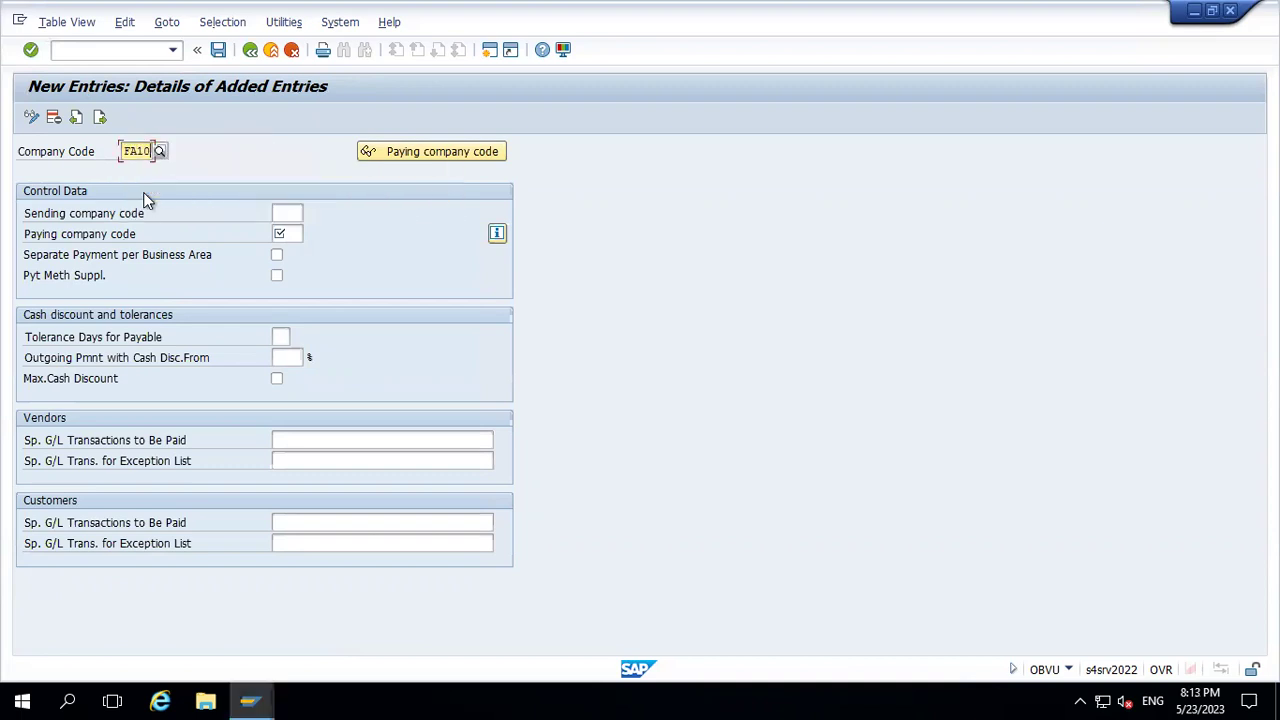
# Set the paying company code to FA10, leaving the sending company code empty, and submit the new entry
pyautogui.click(287, 233)
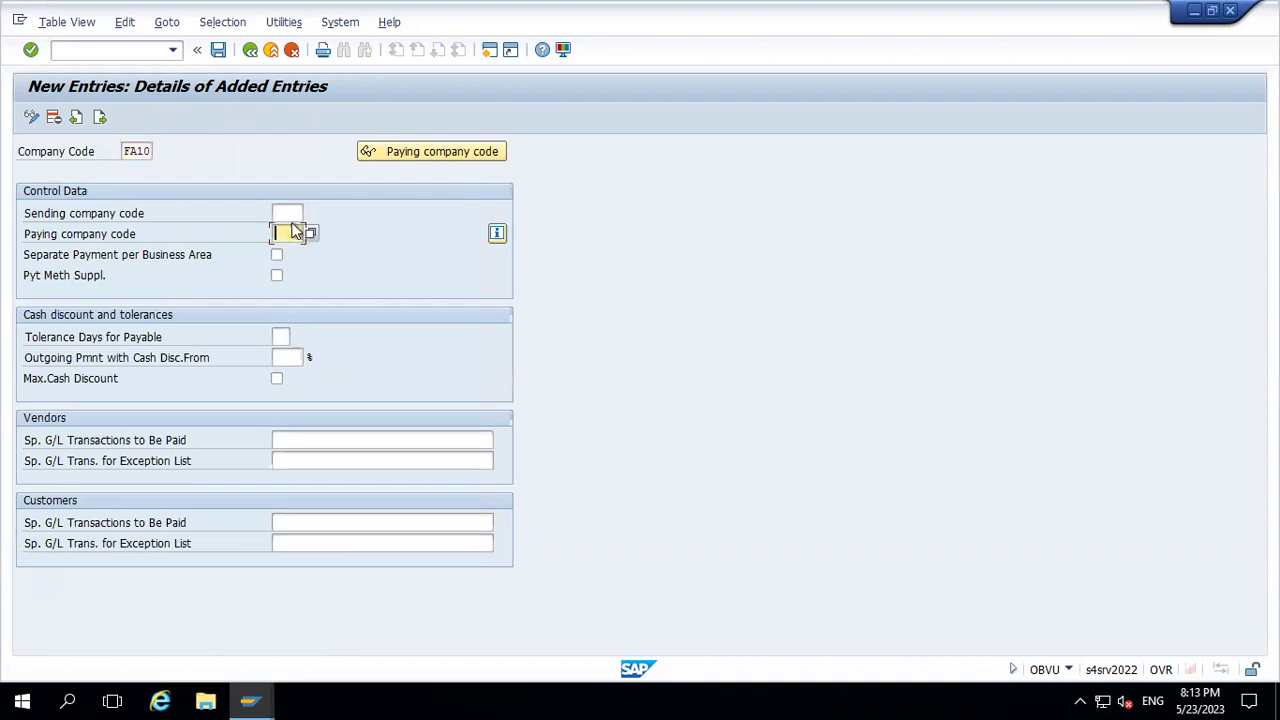
pyautogui.click(296, 214)
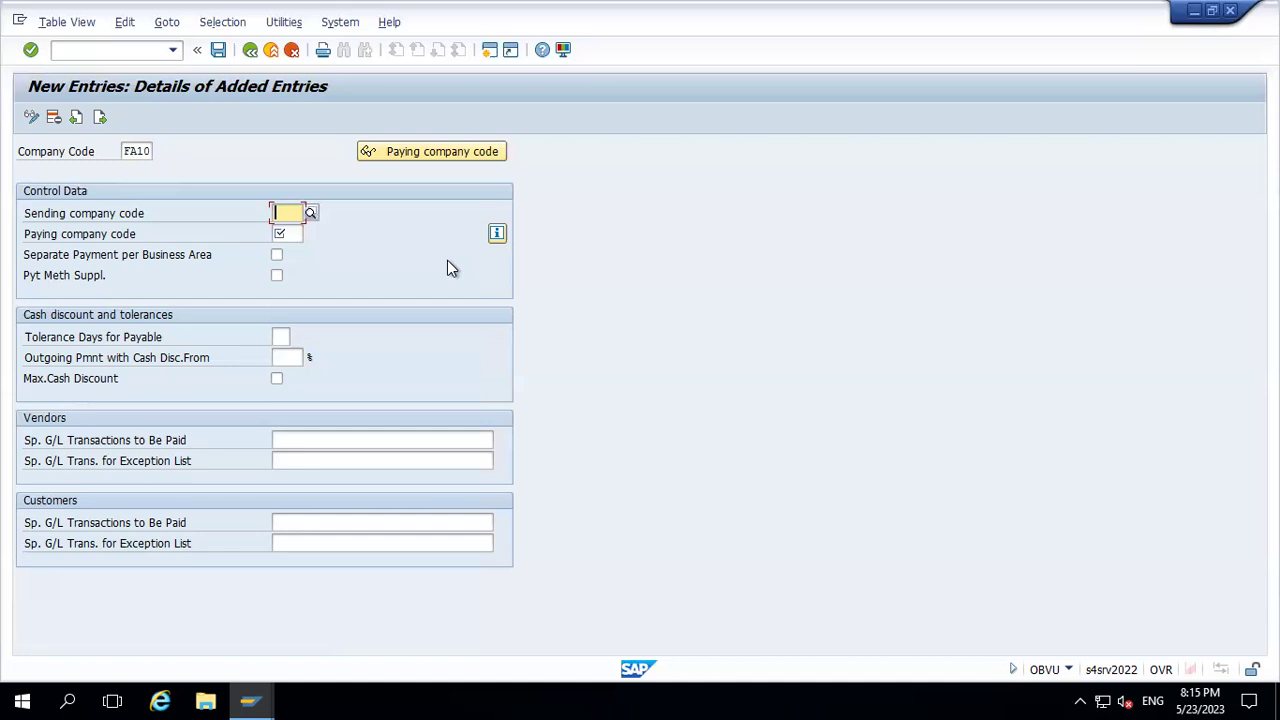
pyautogui.press('Tab')
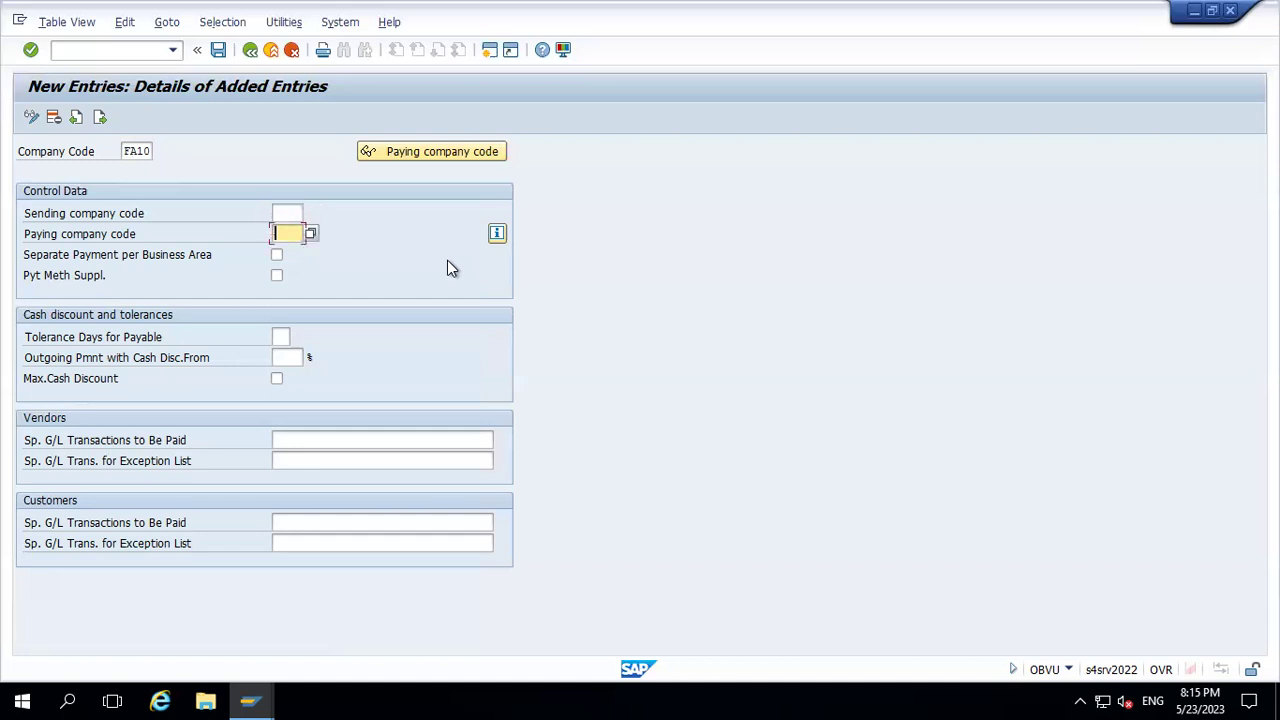
pyautogui.write('fa10')
pyautogui.press('Return')
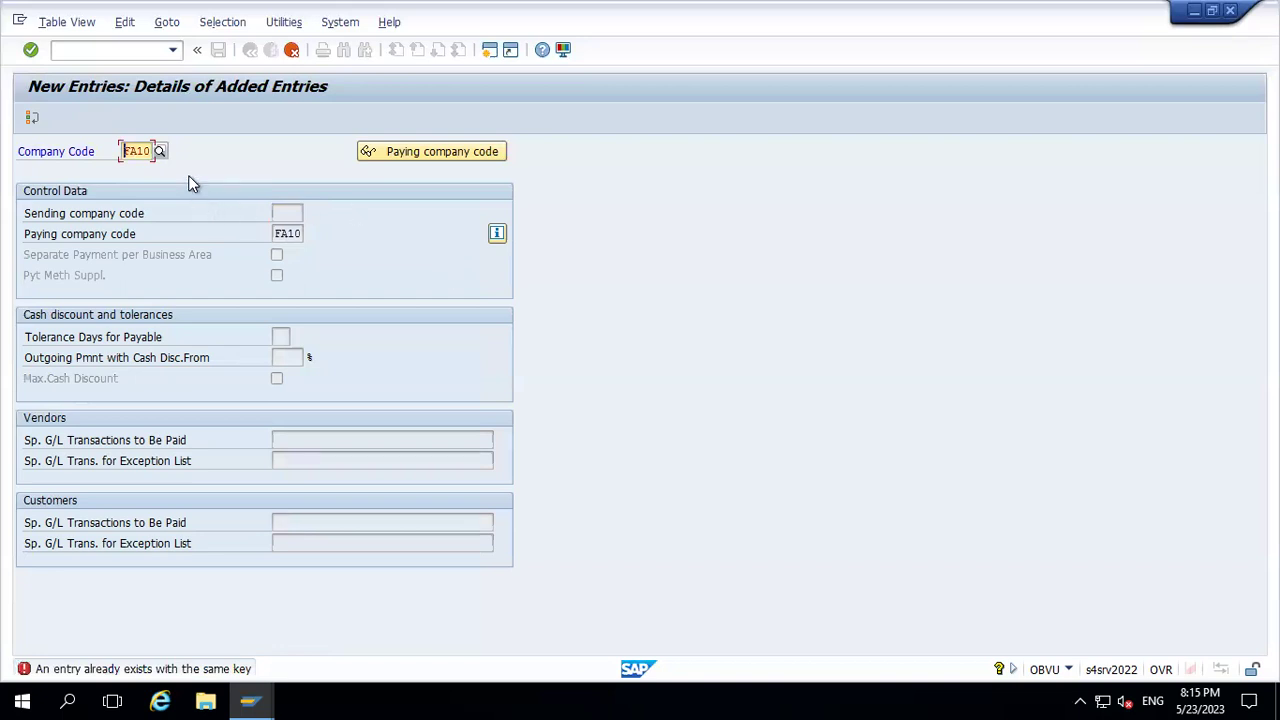
# Discard the unsaved new entry and locate company code FA10 in the existing company codes overview
pyautogui.click(291, 49)
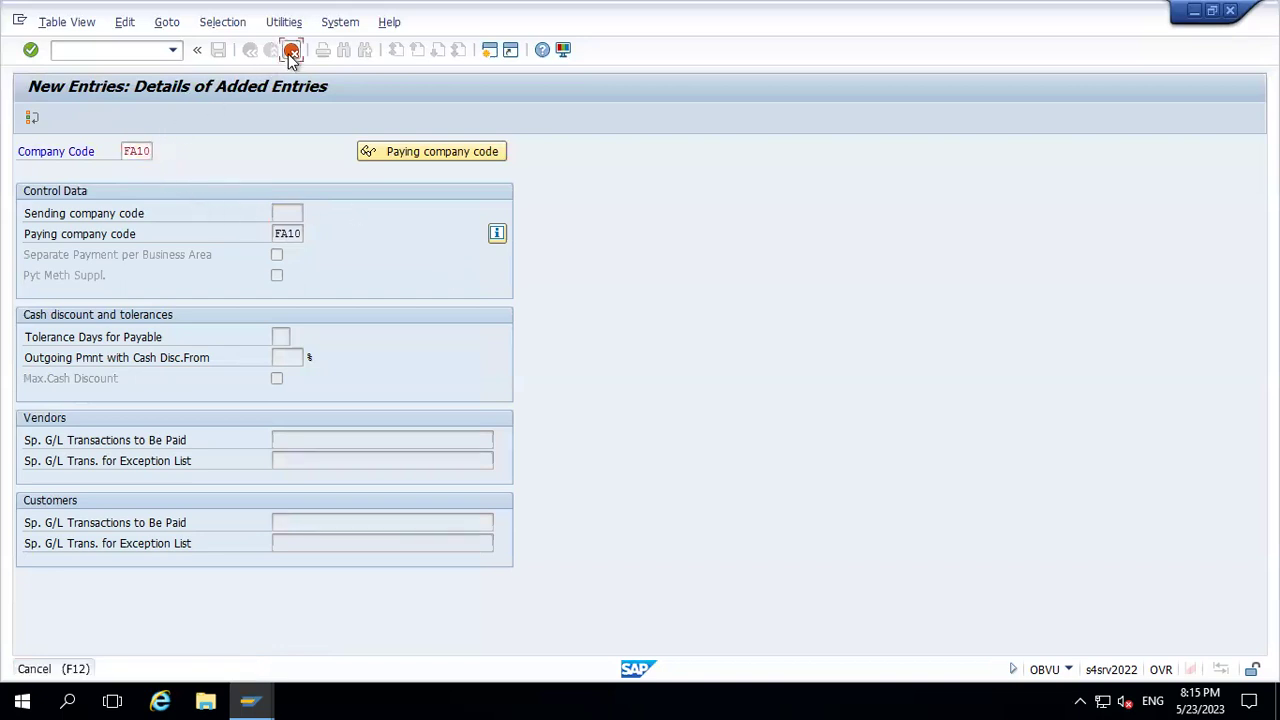
pyautogui.click(258, 346)
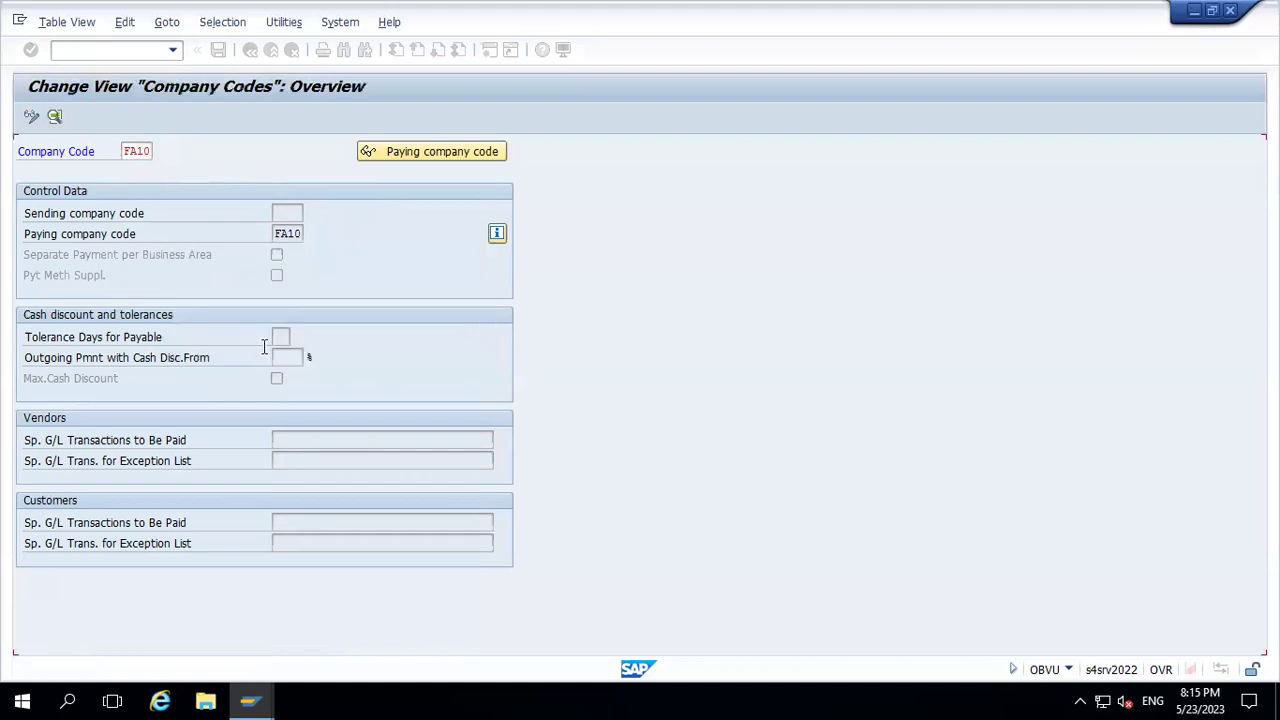
pyautogui.click(250, 625)
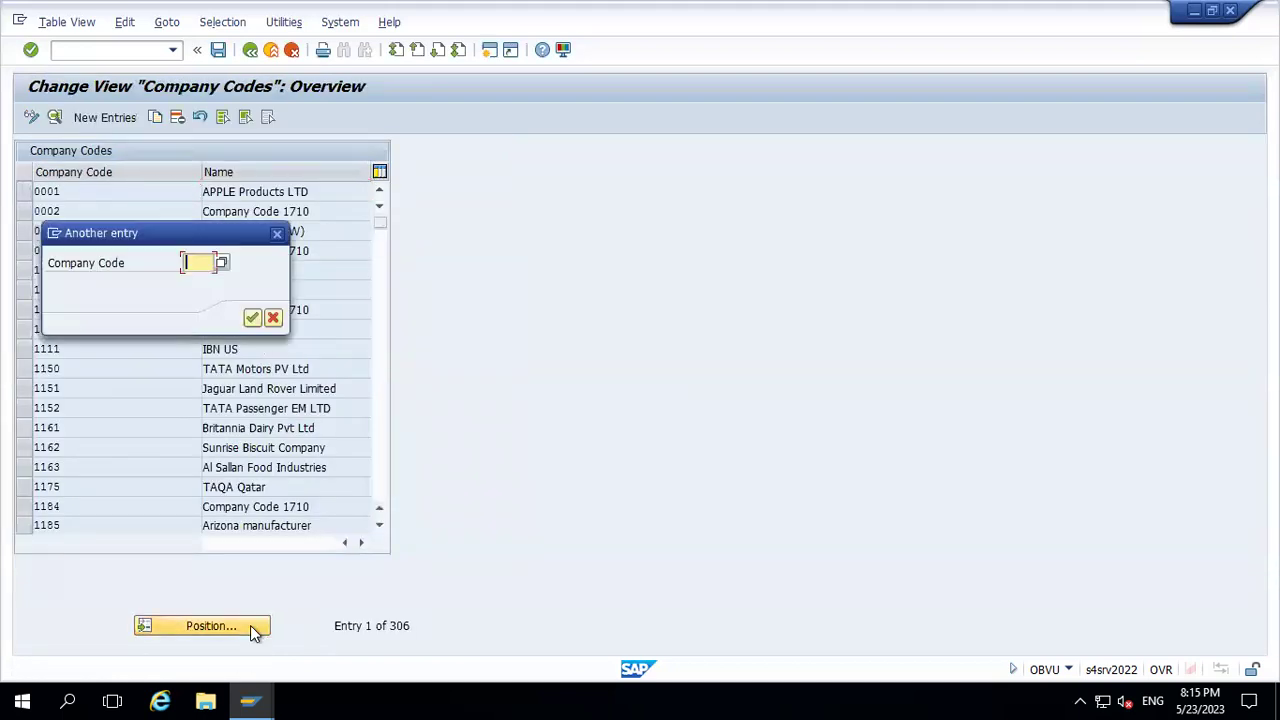
pyautogui.write('FA10')
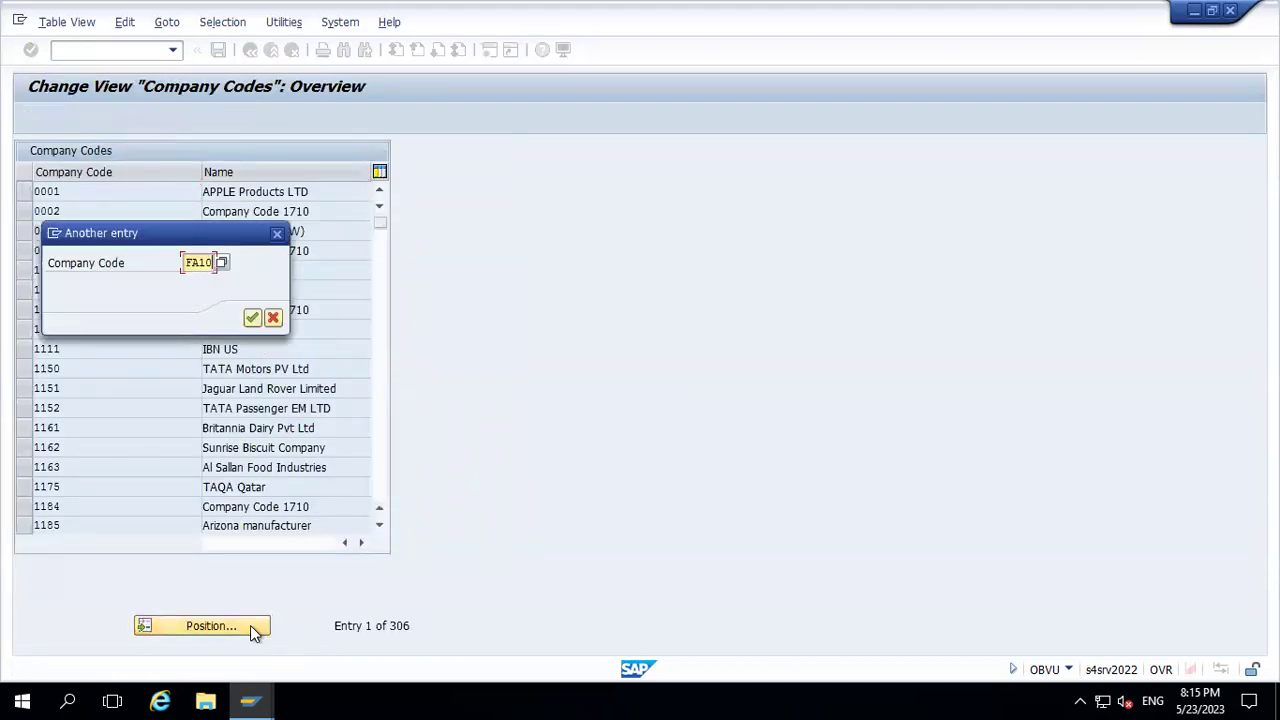
pyautogui.press('Return')
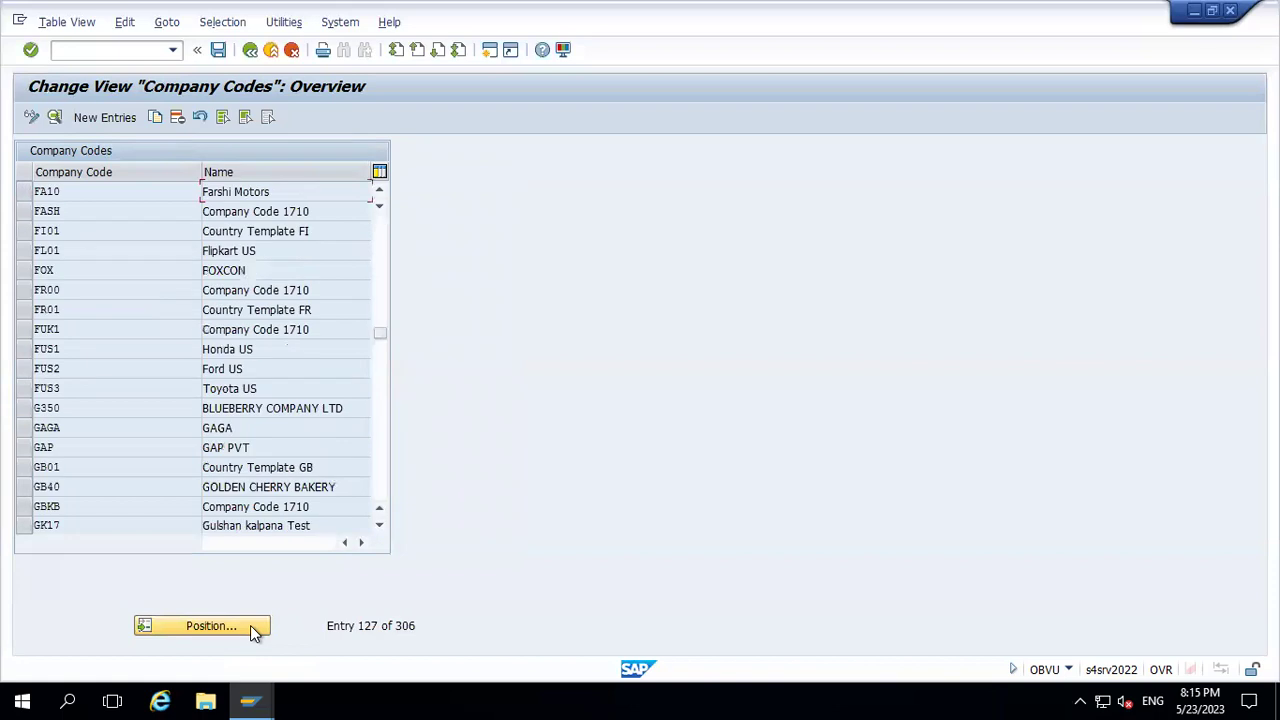
# Delete the existing FA10 entry from the company codes overview and save the deletion under the proposed customizing request
pyautogui.click(24, 191)
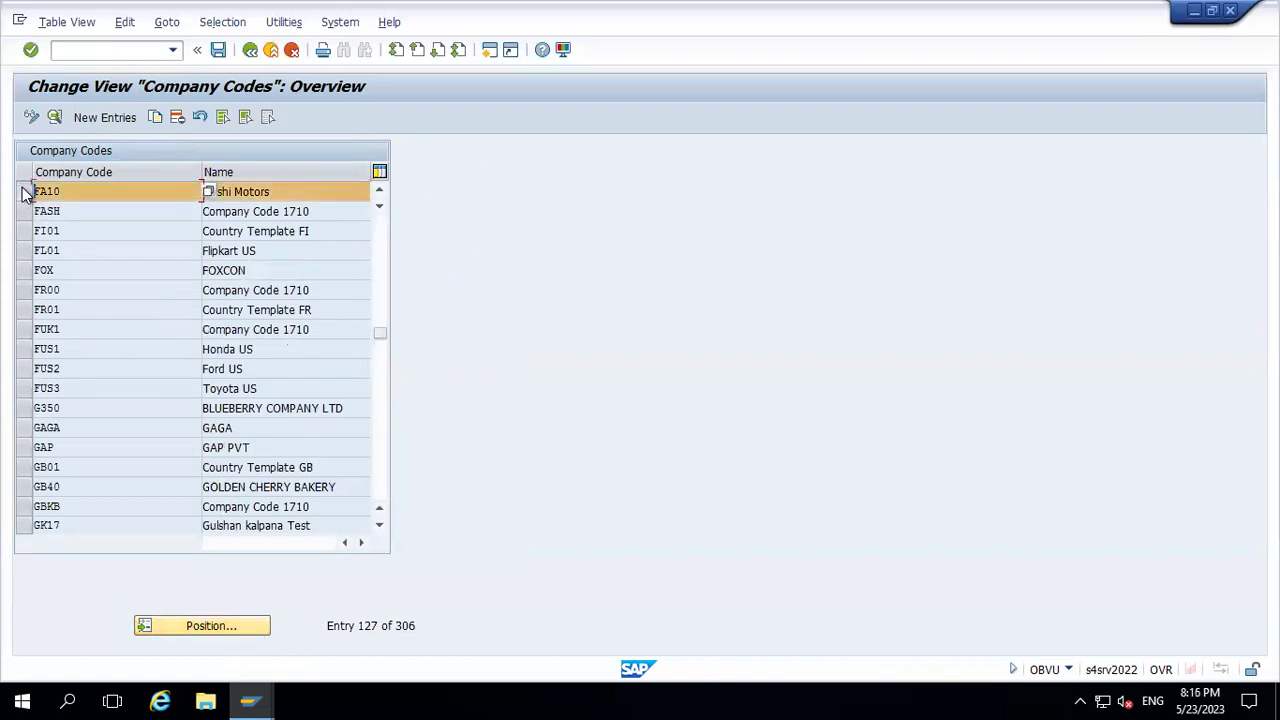
pyautogui.click(177, 118)
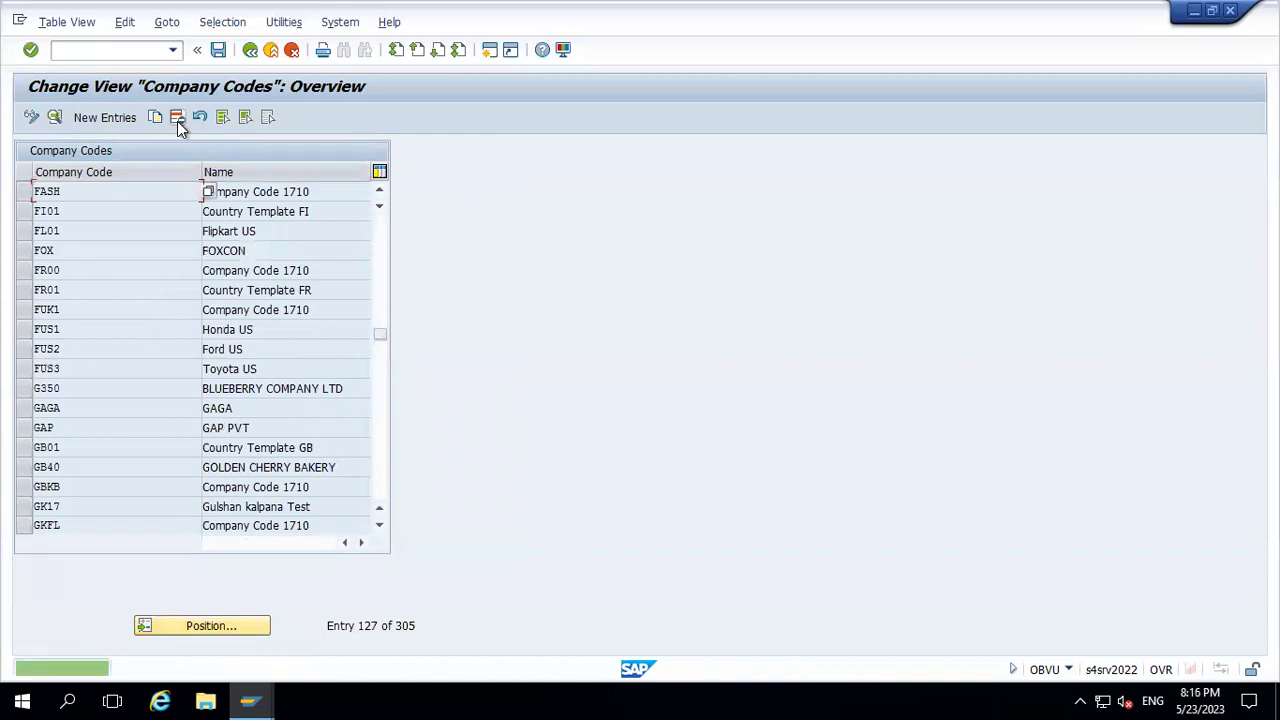
pyautogui.click(220, 50)
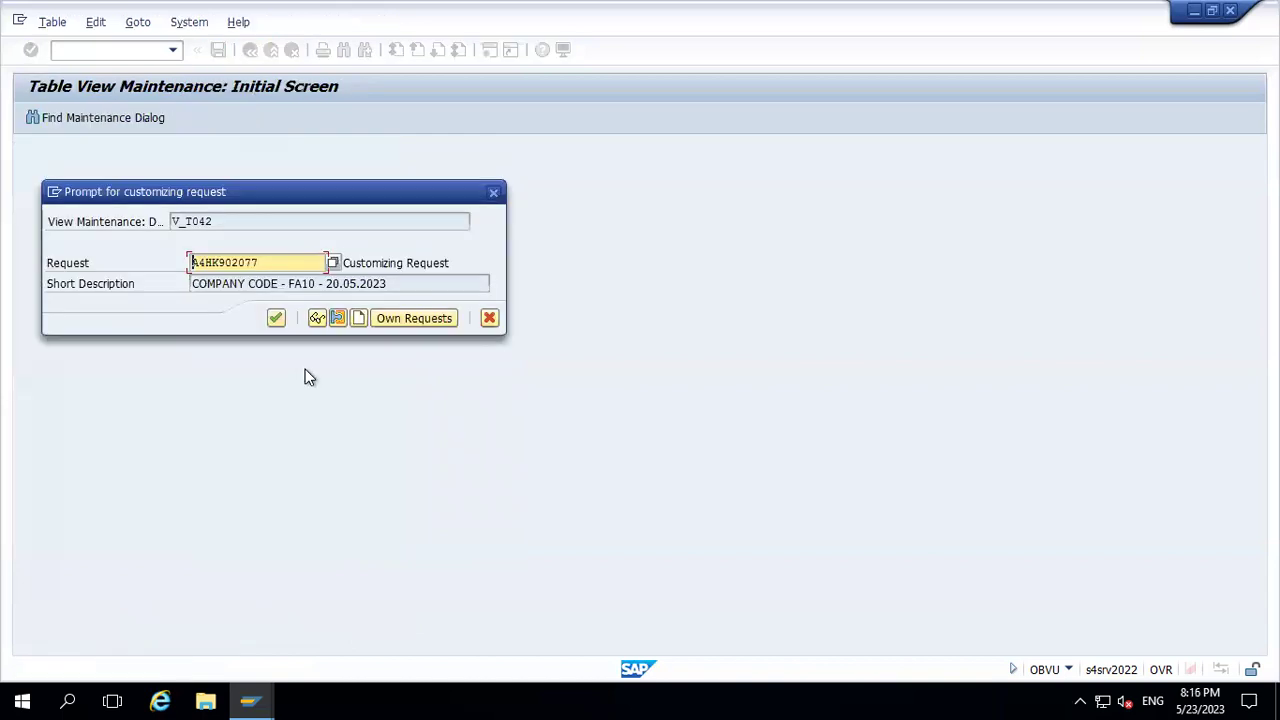
pyautogui.click(277, 318)
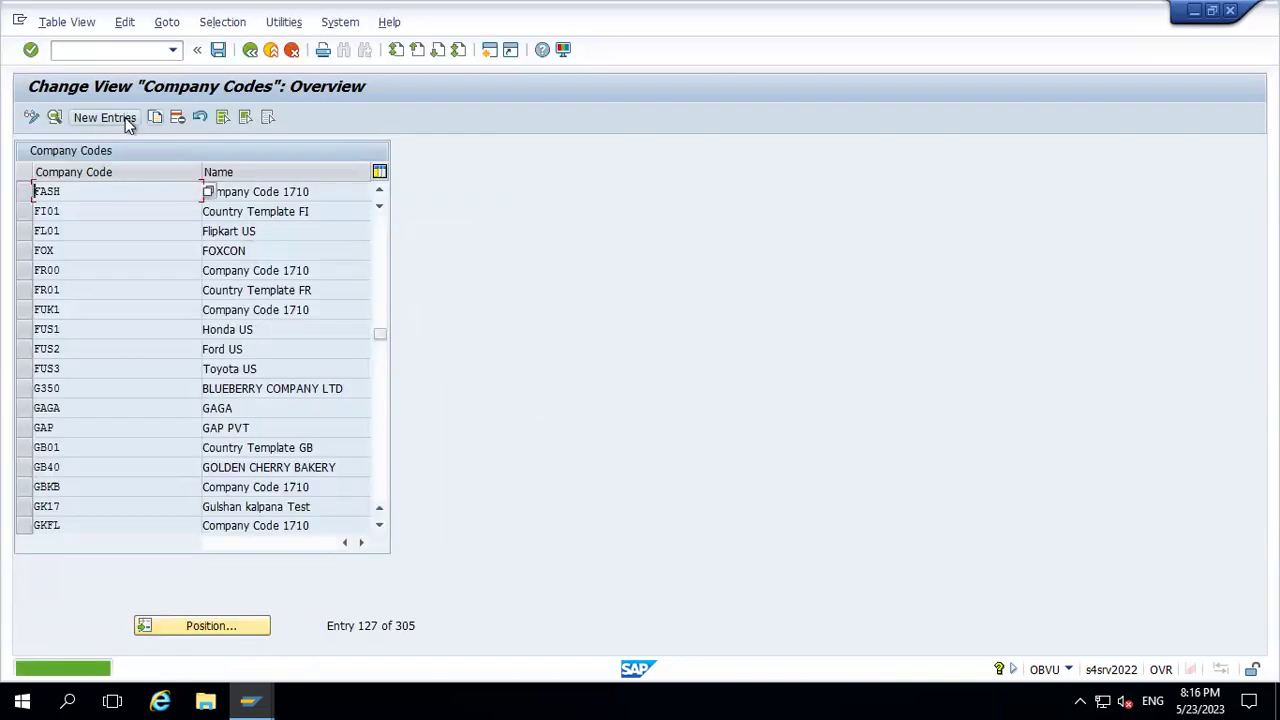
# Create a new company code entry for FA10 with FA10 as its paying company code
pyautogui.click(125, 118)
pyautogui.write('F')
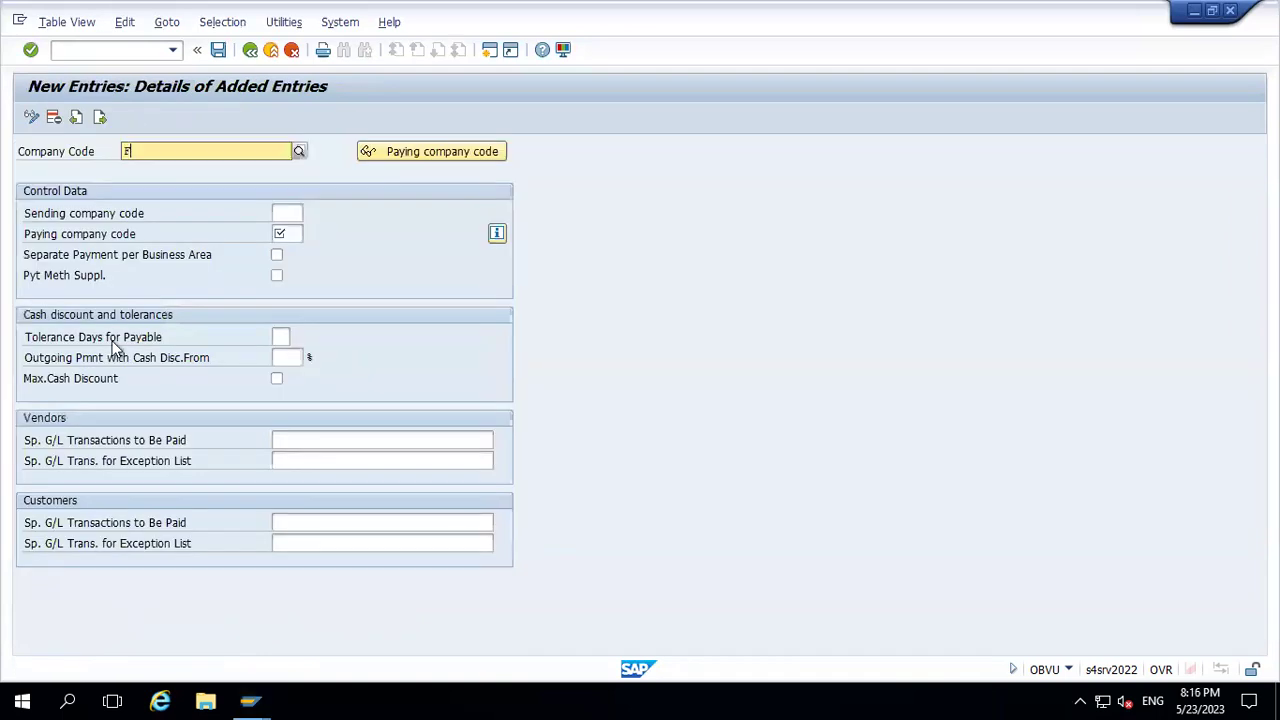
pyautogui.write('A10')
pyautogui.press('Down')
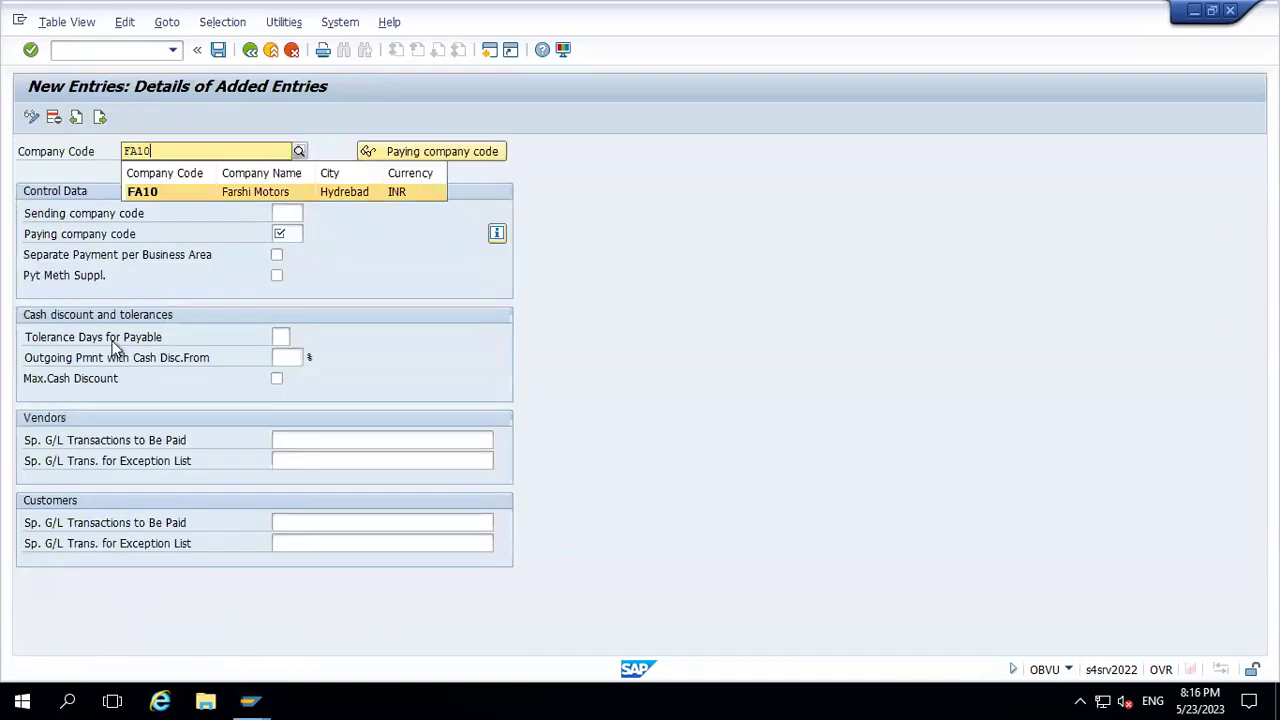
pyautogui.press('Return')
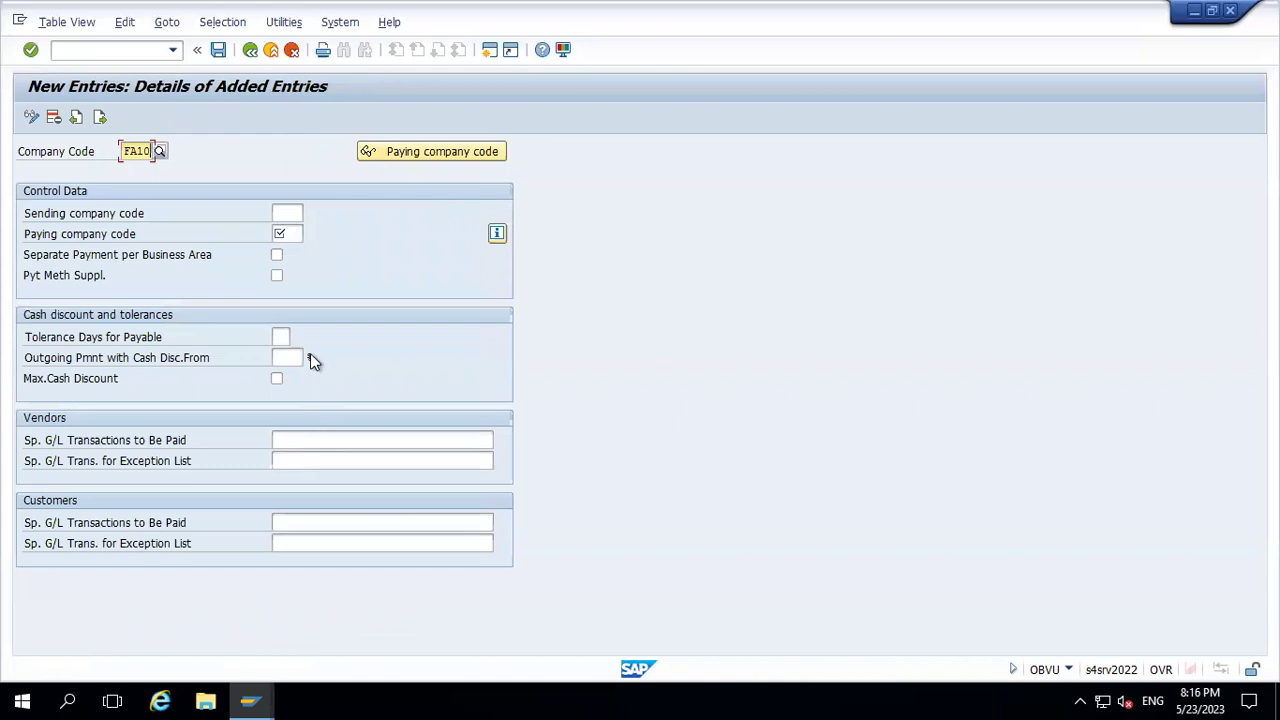
pyautogui.click(289, 234)
pyautogui.write('FA10')
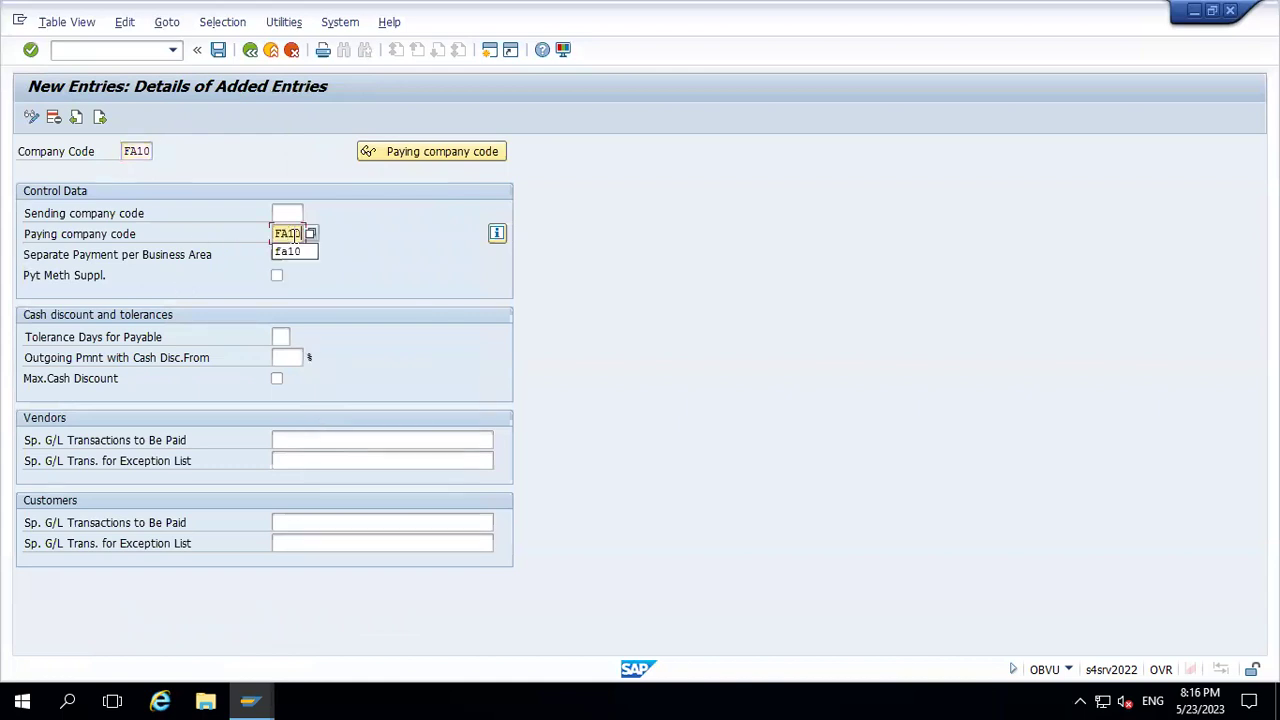
pyautogui.press('Return')
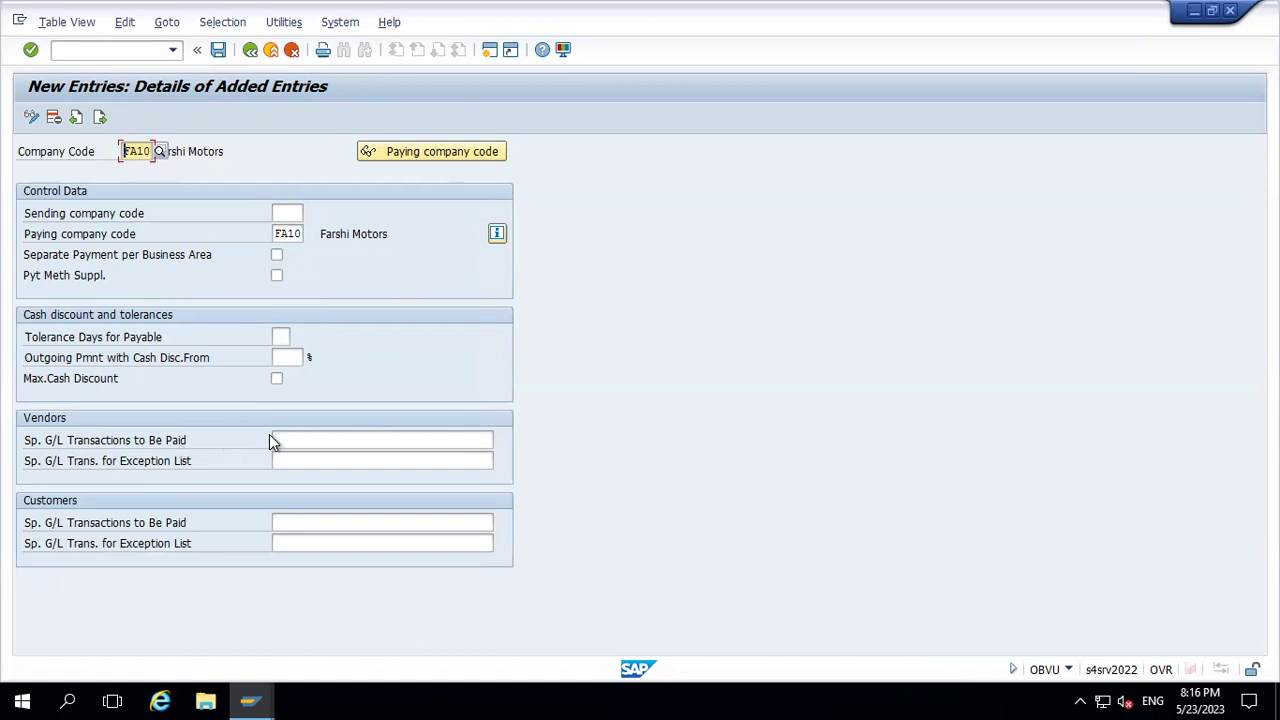
# Set the vendors' special G/L transactions to be paid to FA, save the entry and return to the payment program overview
pyautogui.click(303, 437)
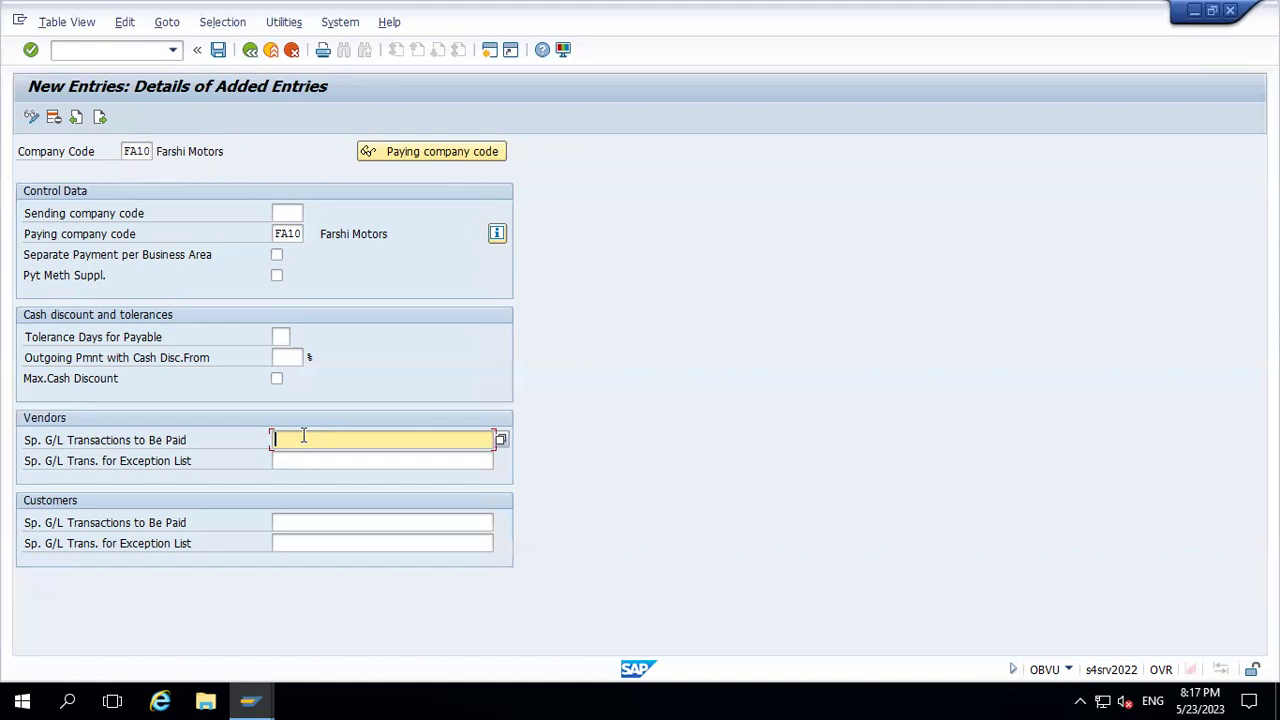
pyautogui.write('FA')
pyautogui.press('Return')
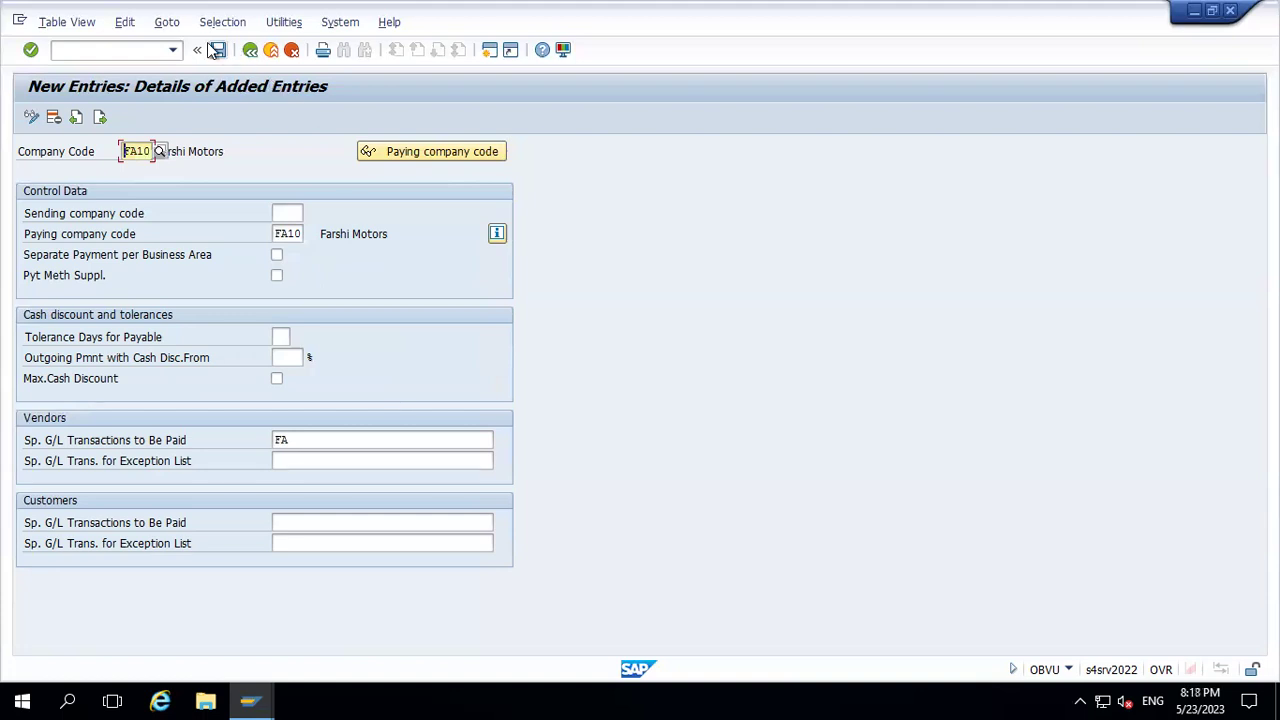
pyautogui.click(218, 52)
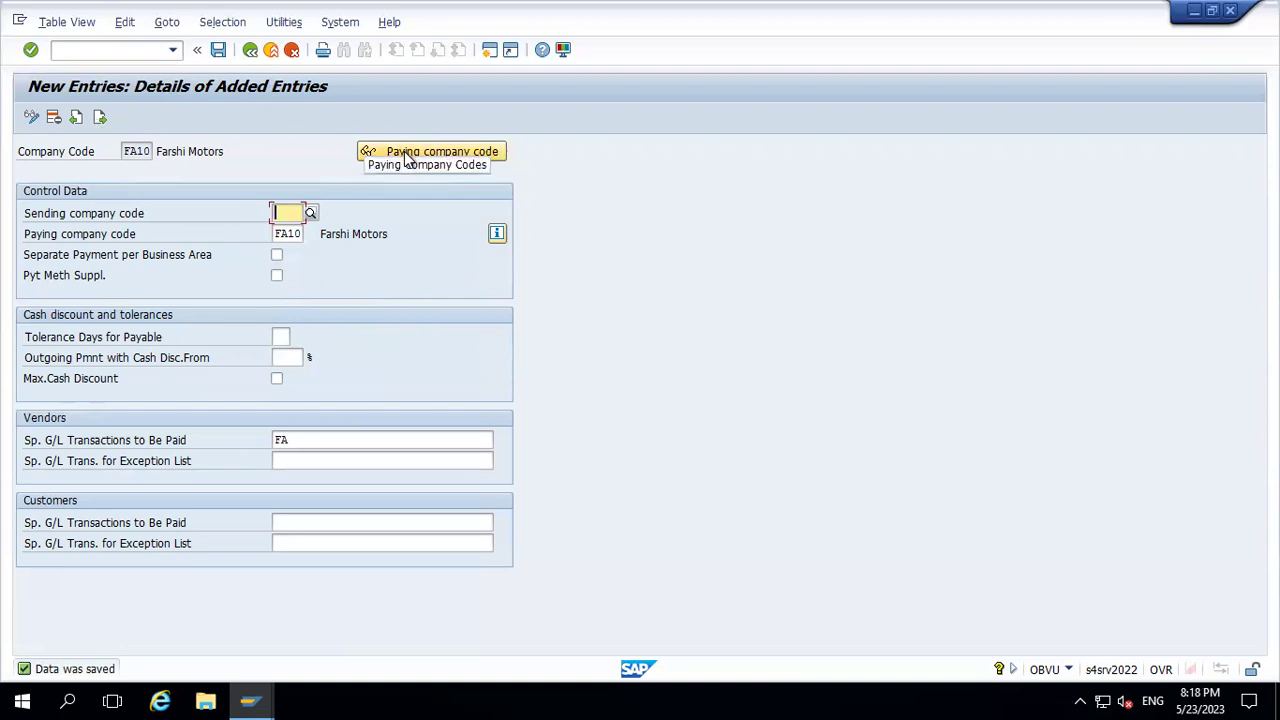
pyautogui.click(251, 50)
pyautogui.click(251, 50)
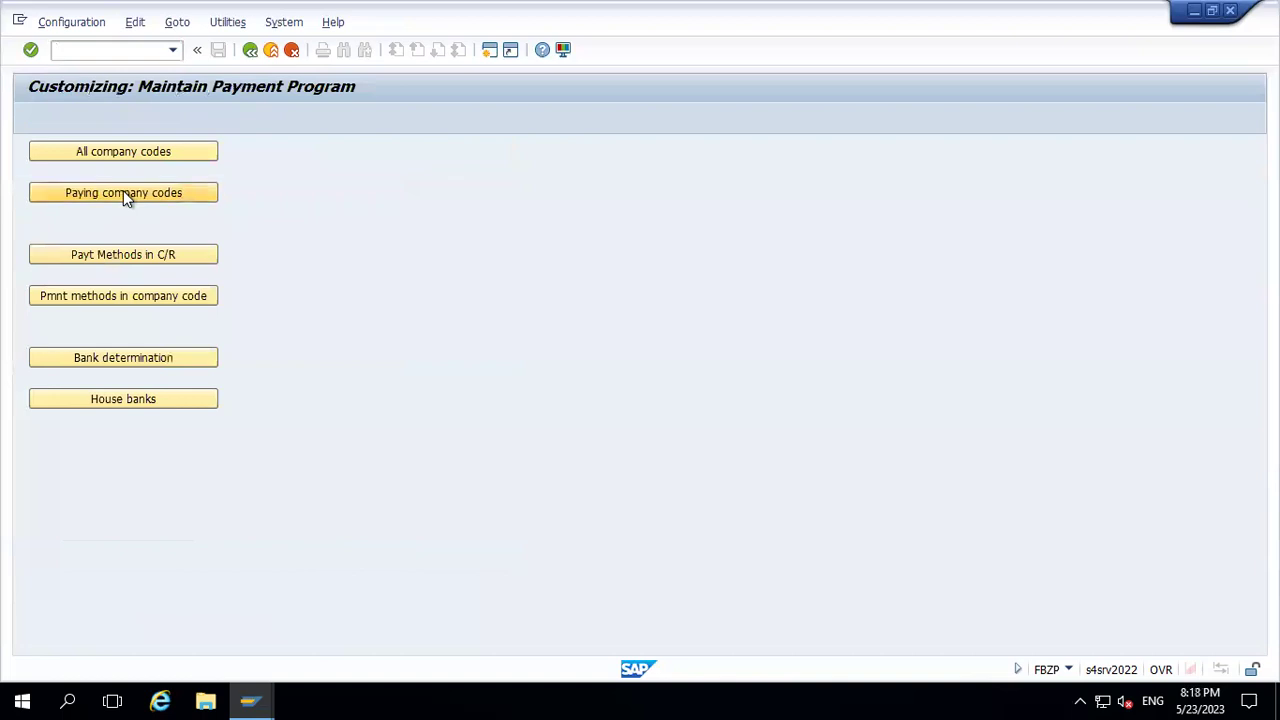
# Try to delete the FA10 entry from the paying company codes, discard the edit and return to the payment program overview
pyautogui.click(124, 194)
pyautogui.click(197, 622)
pyautogui.write('FA10')
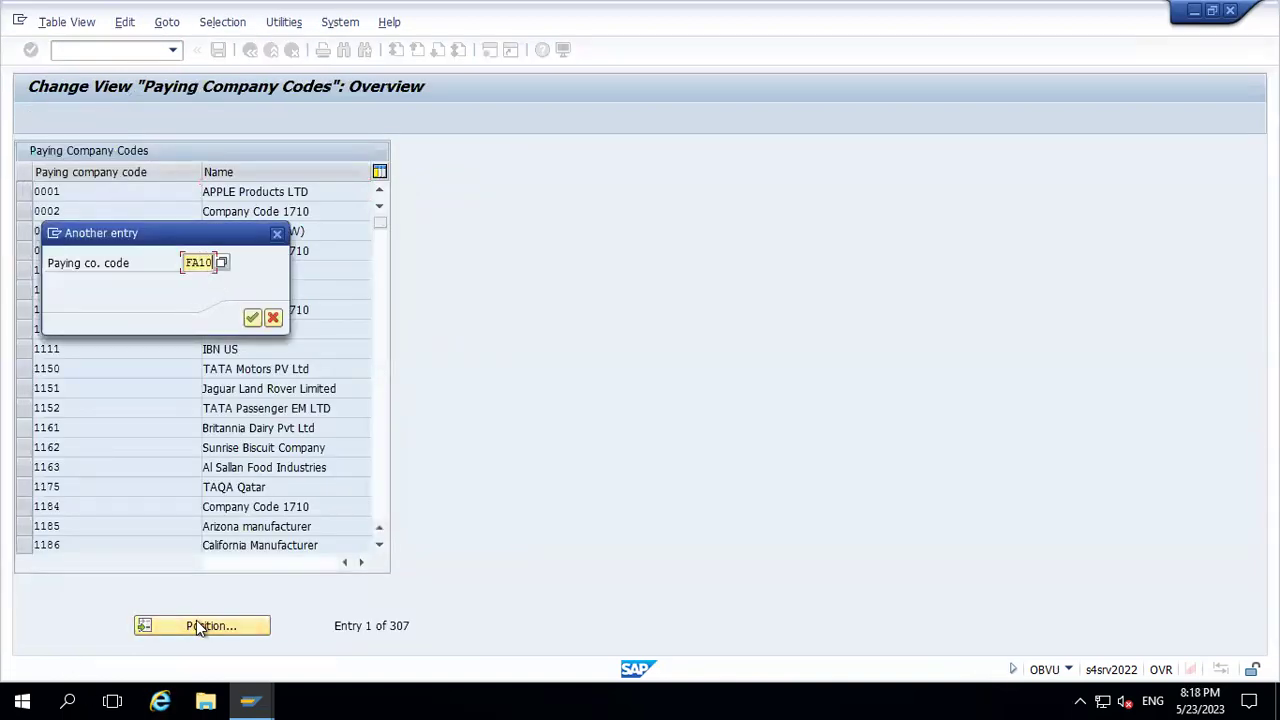
pyautogui.press('Return')
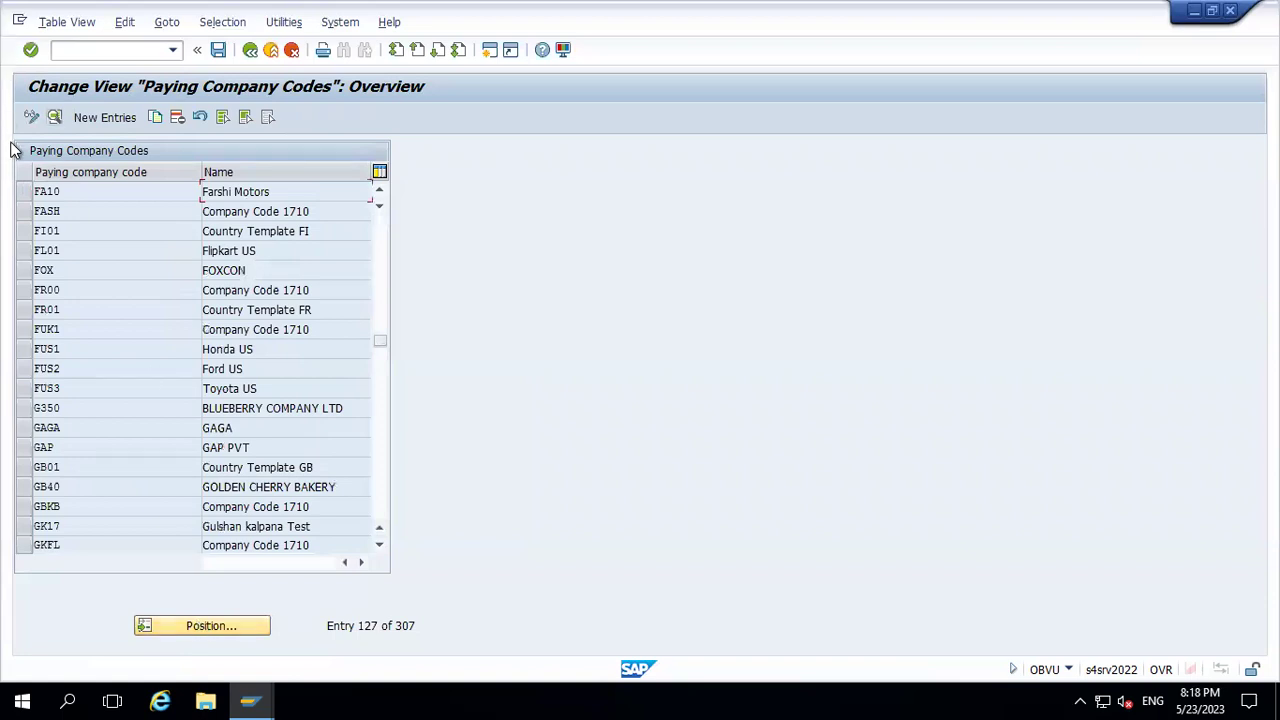
pyautogui.click(25, 196)
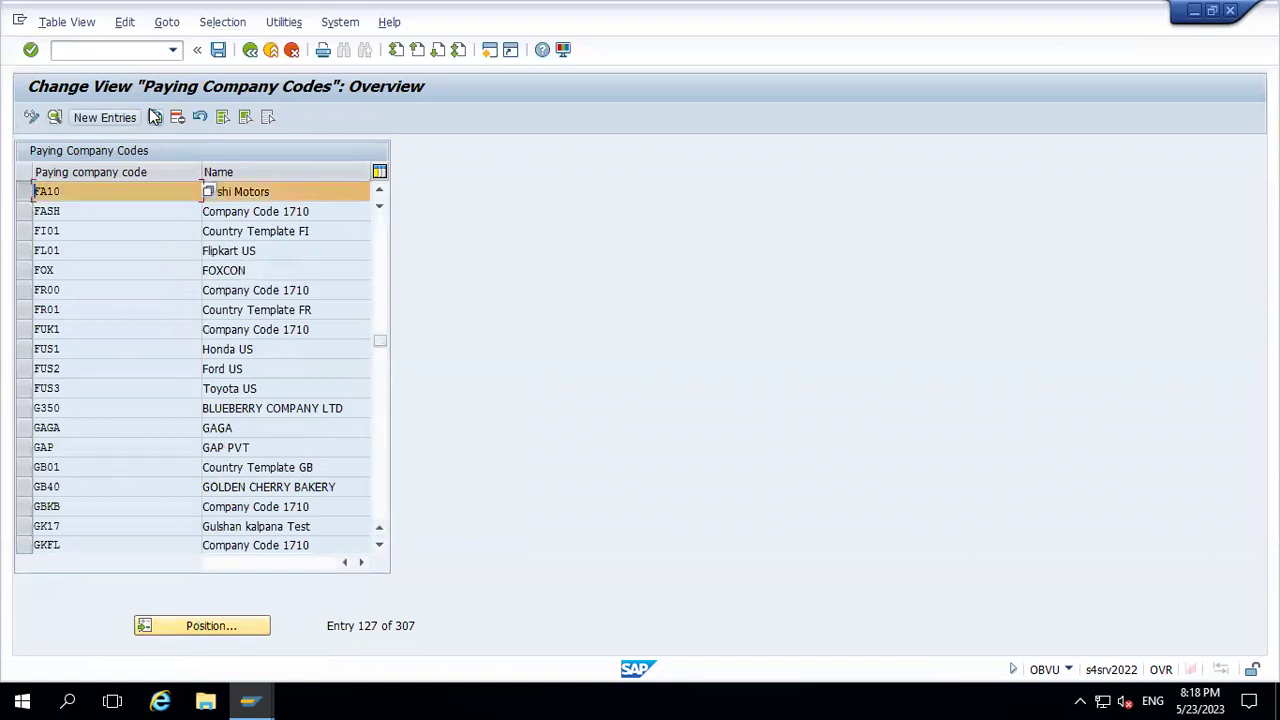
pyautogui.click(176, 121)
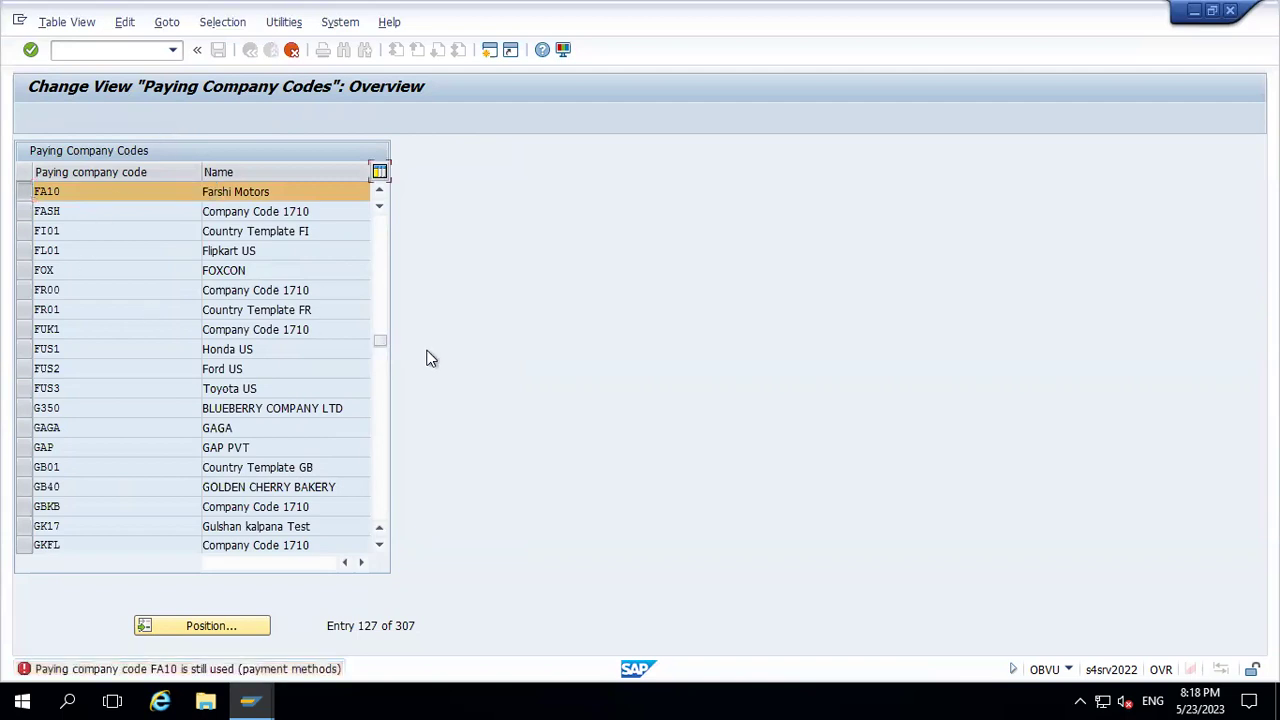
pyautogui.doubleClick(265, 193)
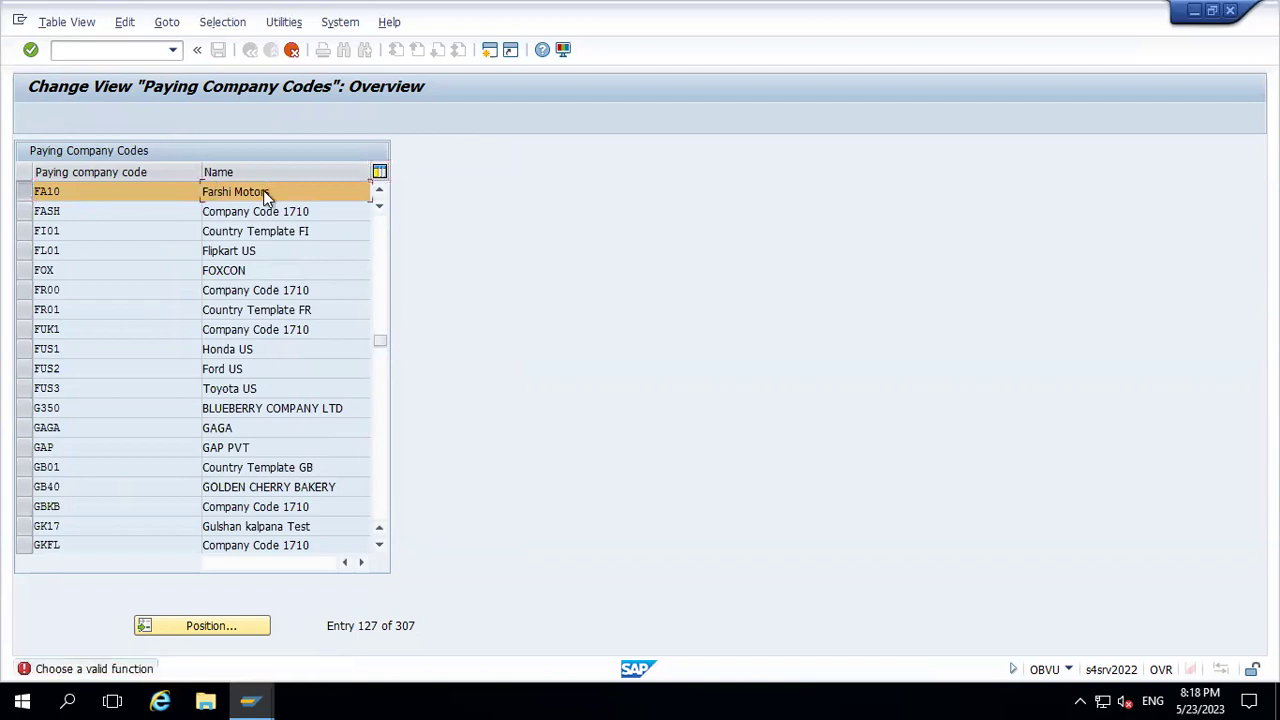
pyautogui.click(291, 49)
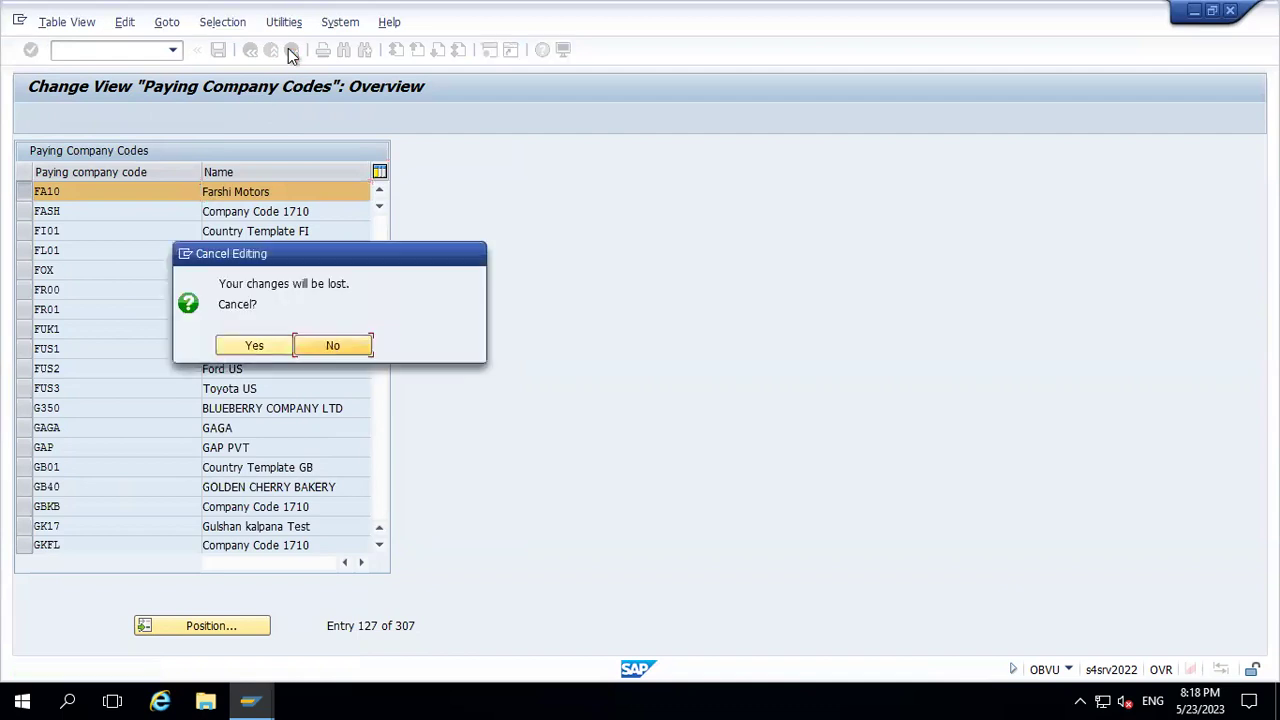
pyautogui.click(236, 347)
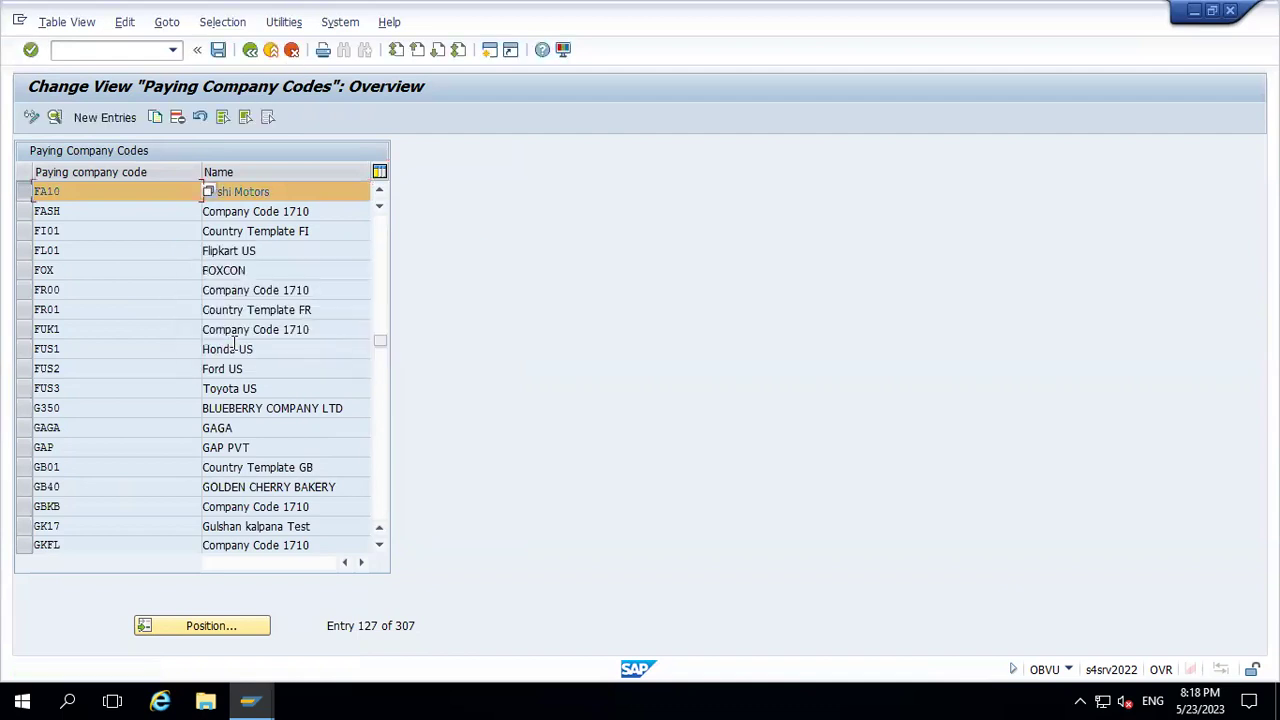
pyautogui.click(250, 50)
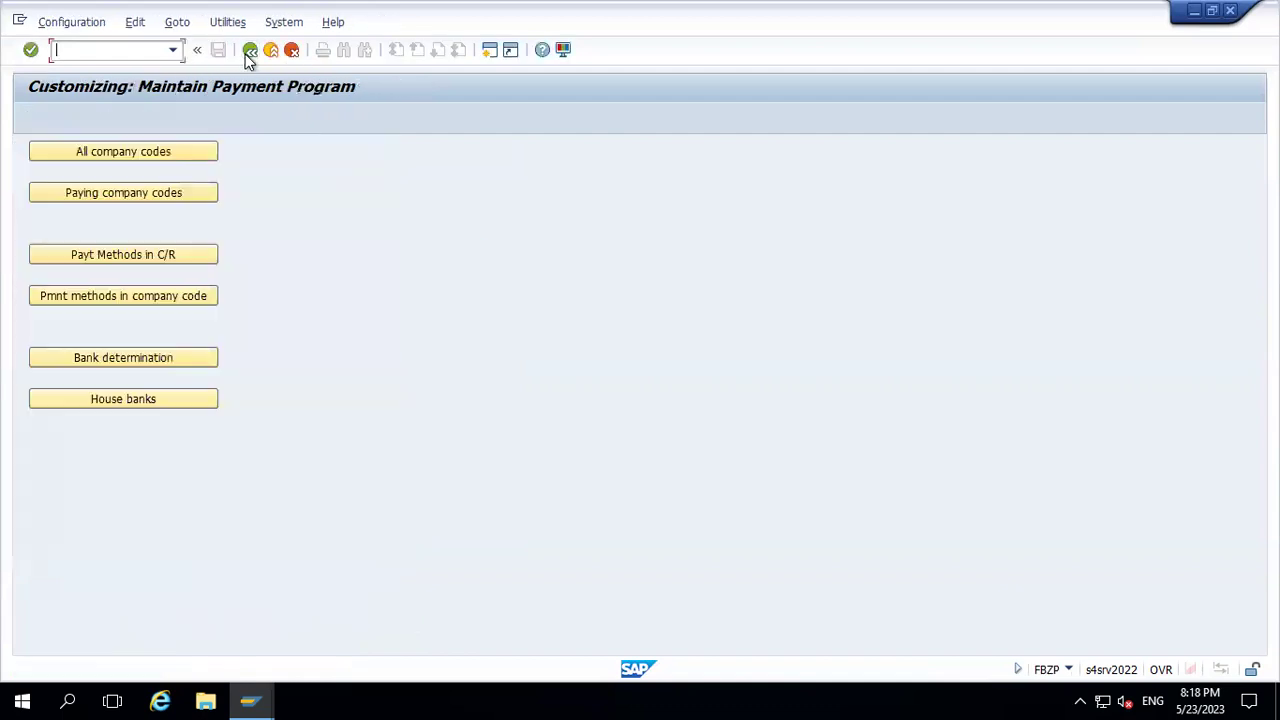
# Locate FA10 under the paying company codes and open its details
pyautogui.click(138, 196)
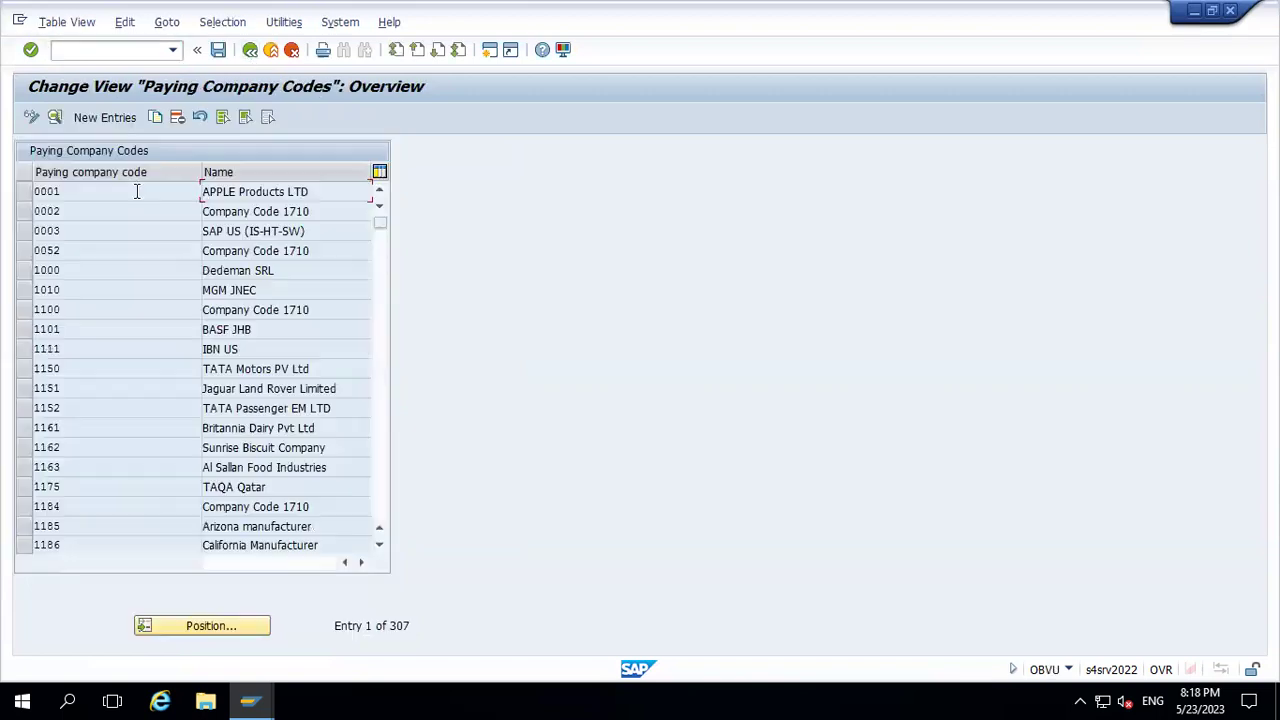
pyautogui.click(209, 622)
pyautogui.write('FA10')
pyautogui.press('Return')
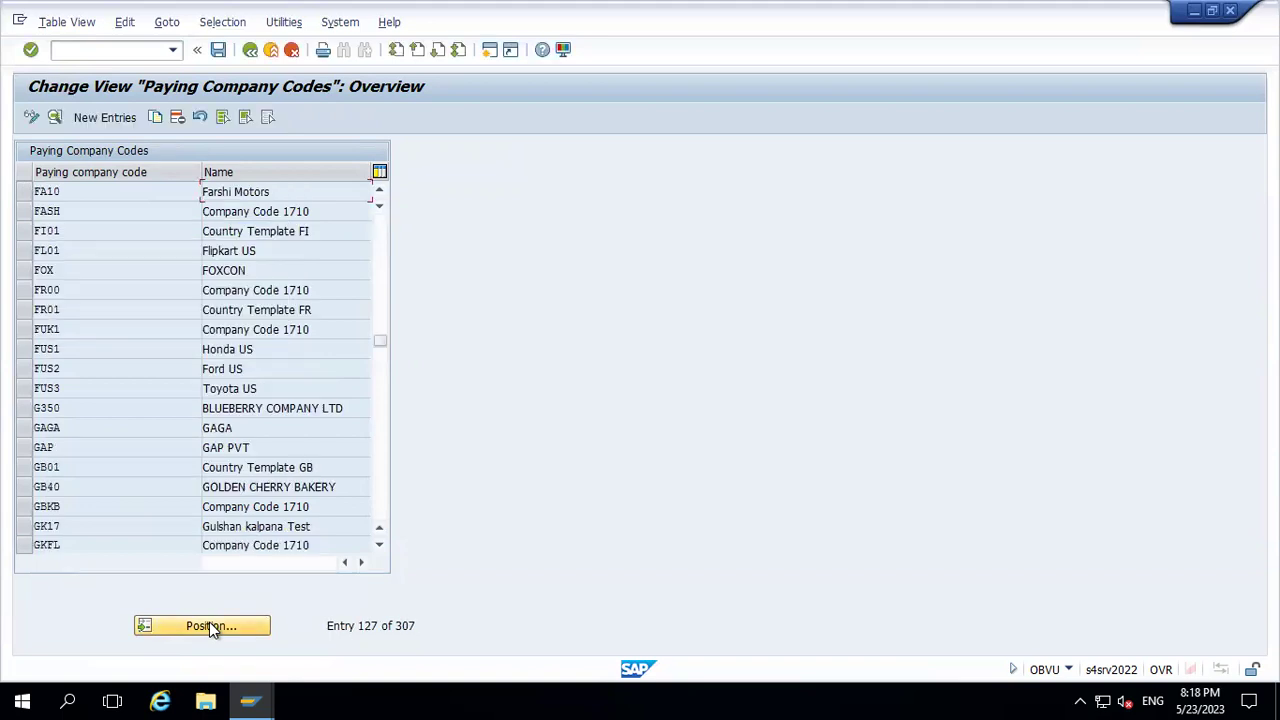
pyautogui.doubleClick(270, 193)
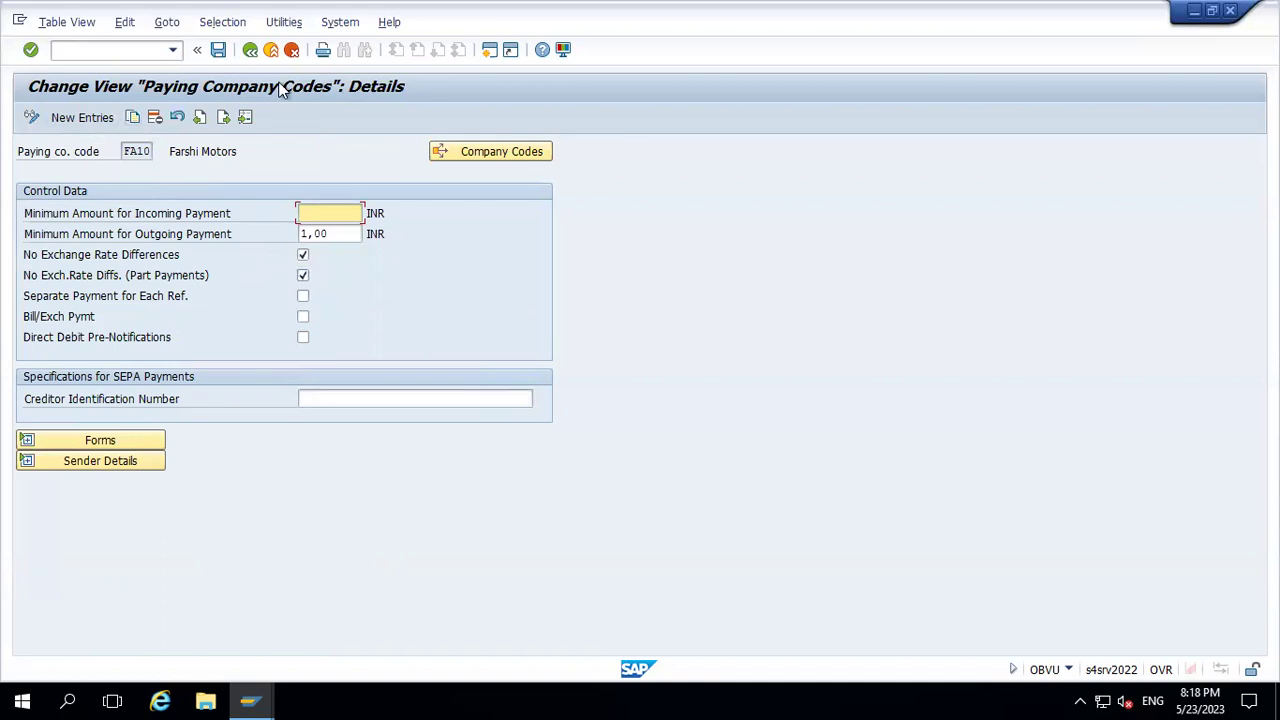
pyautogui.click(95, 117)
pyautogui.click(140, 150)
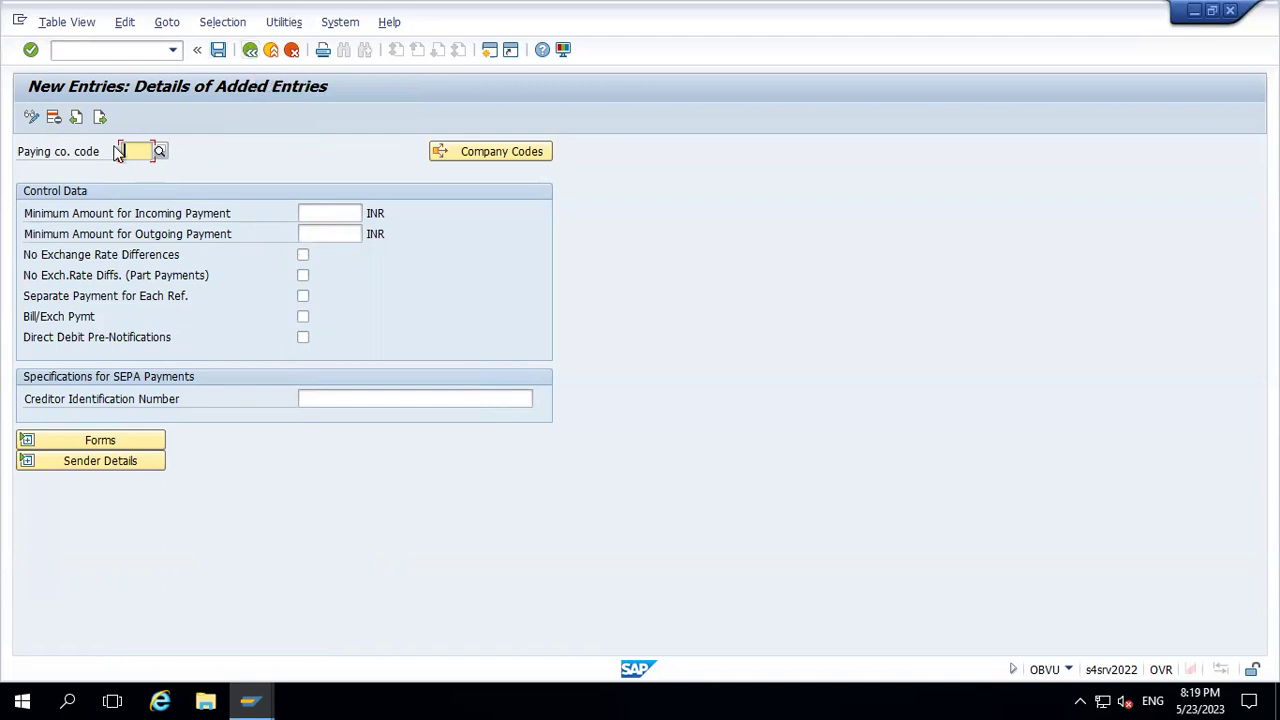
pyautogui.click(250, 50)
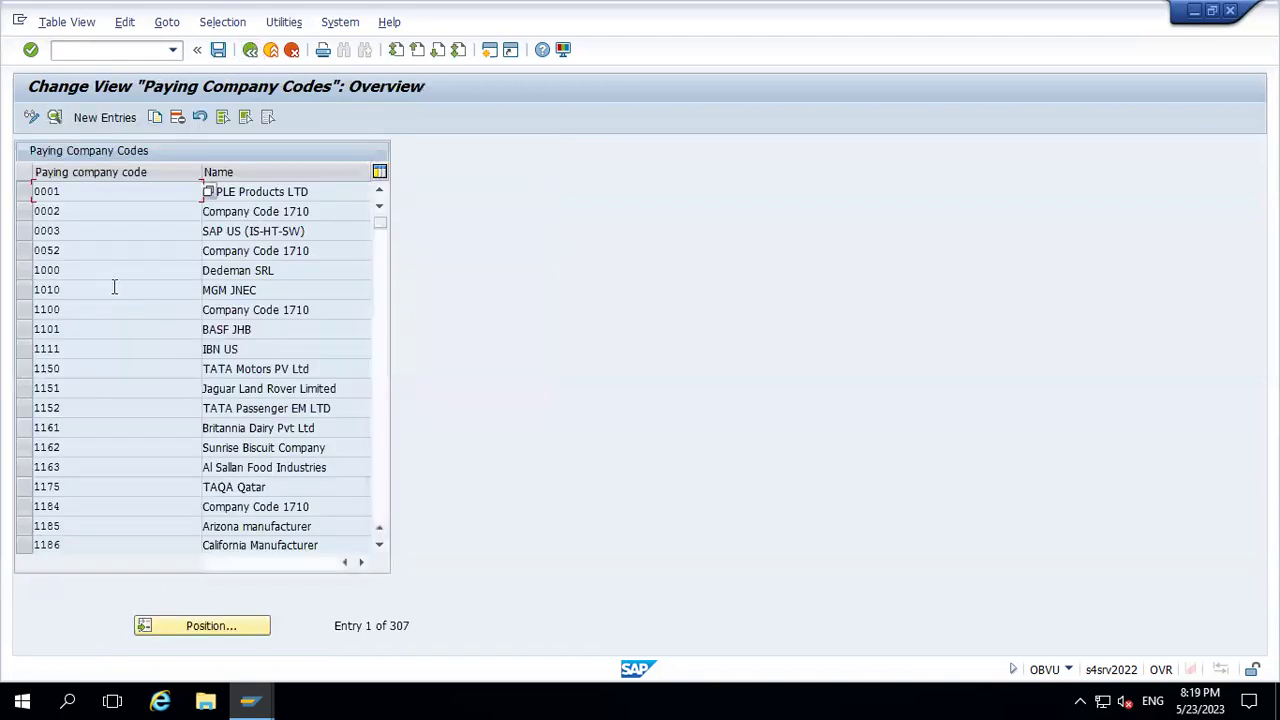
# Find paying company code FA10 in the overview again and reopen its details
pyautogui.click(213, 626)
pyautogui.write('FA10')
pyautogui.press('Return')
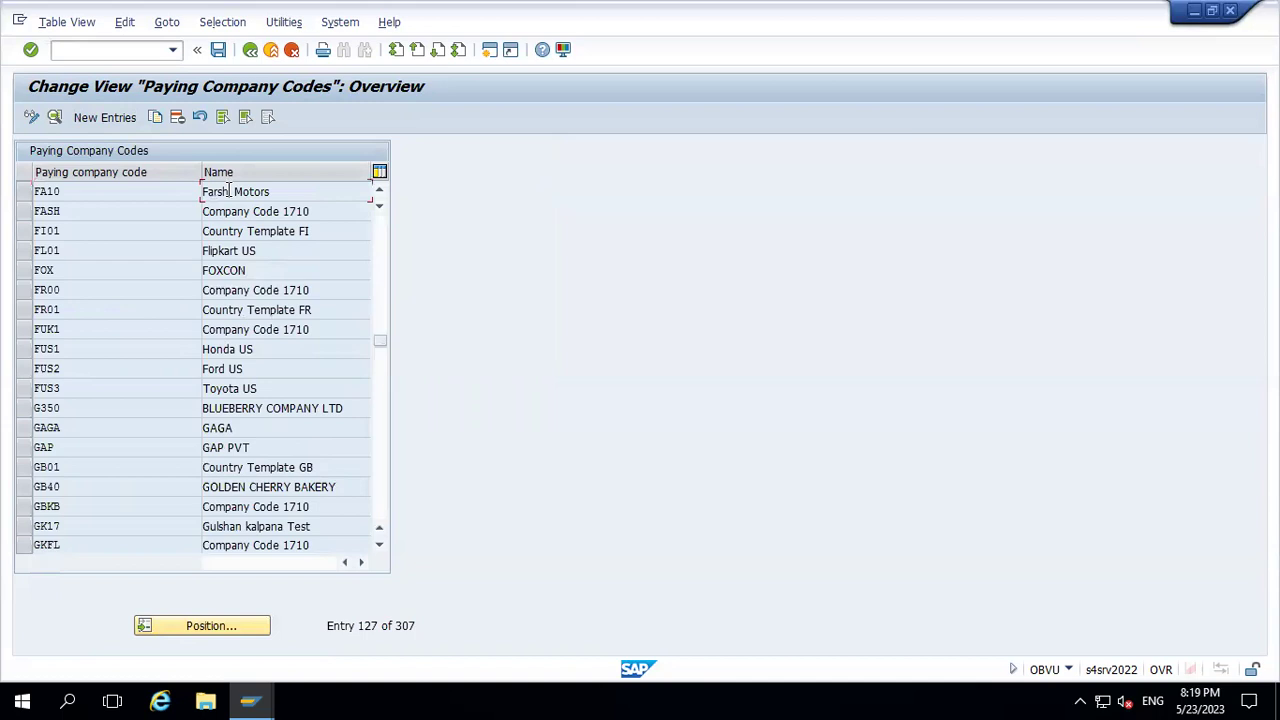
pyautogui.doubleClick(228, 190)
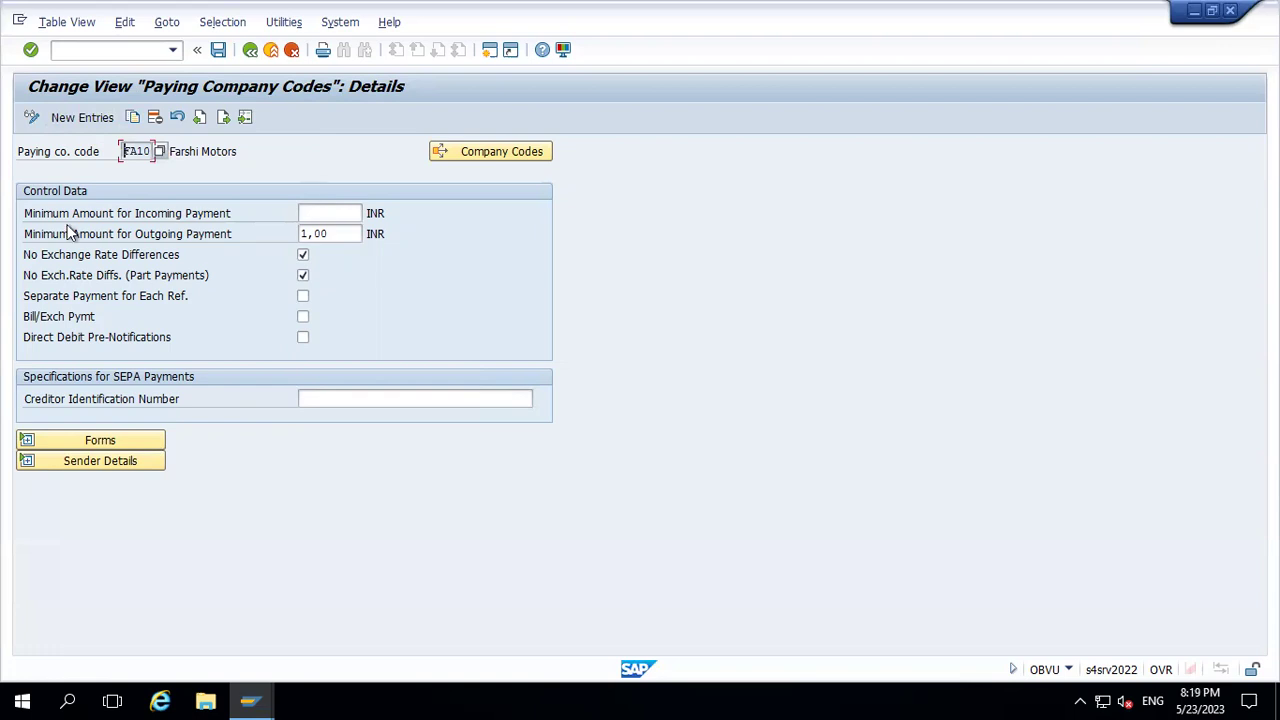
# Set the minimum amount for outgoing payment of paying company code FA10 to 1000 INR
pyautogui.click(346, 234)
pyautogui.press('BackSpace')
pyautogui.press('BackSpace')
pyautogui.press('BackSpace')
pyautogui.press('BackSpace')
pyautogui.write('1000')
pyautogui.press('Return')
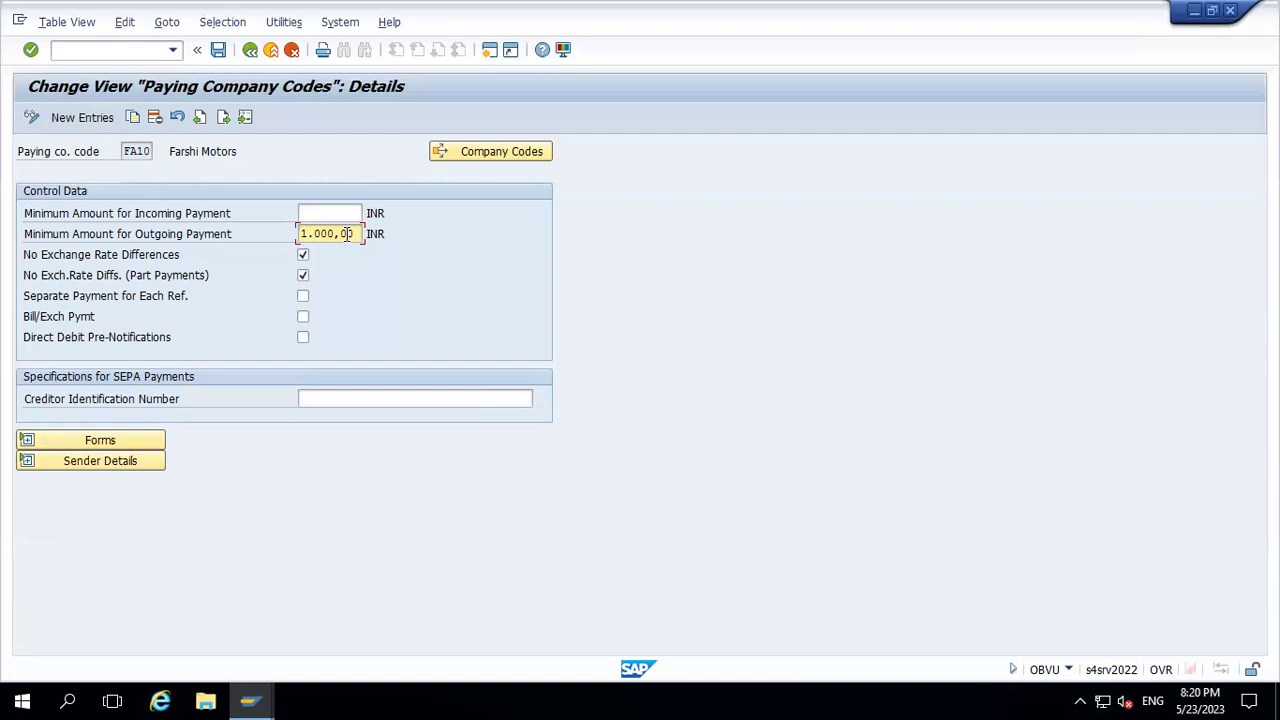
# Expand the forms and sender details of paying company code FA10 and review its payment advice form
pyautogui.click(303, 275)
pyautogui.click(110, 442)
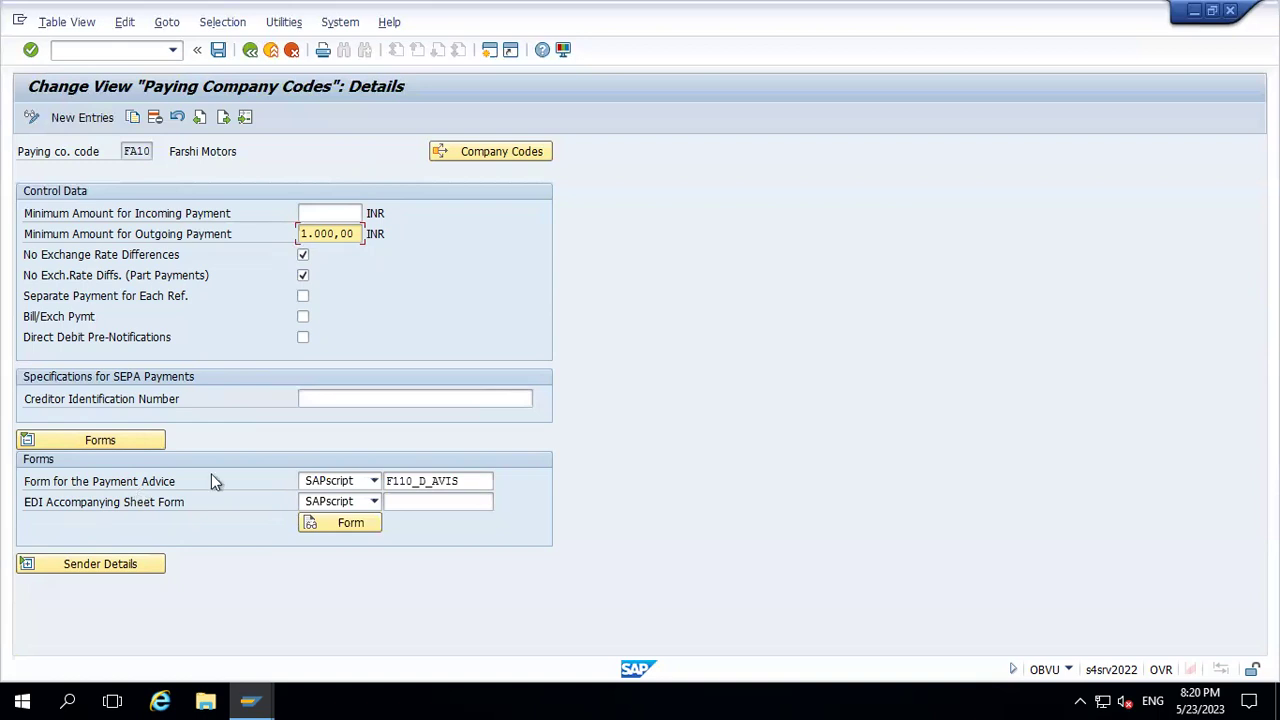
pyautogui.click(474, 480)
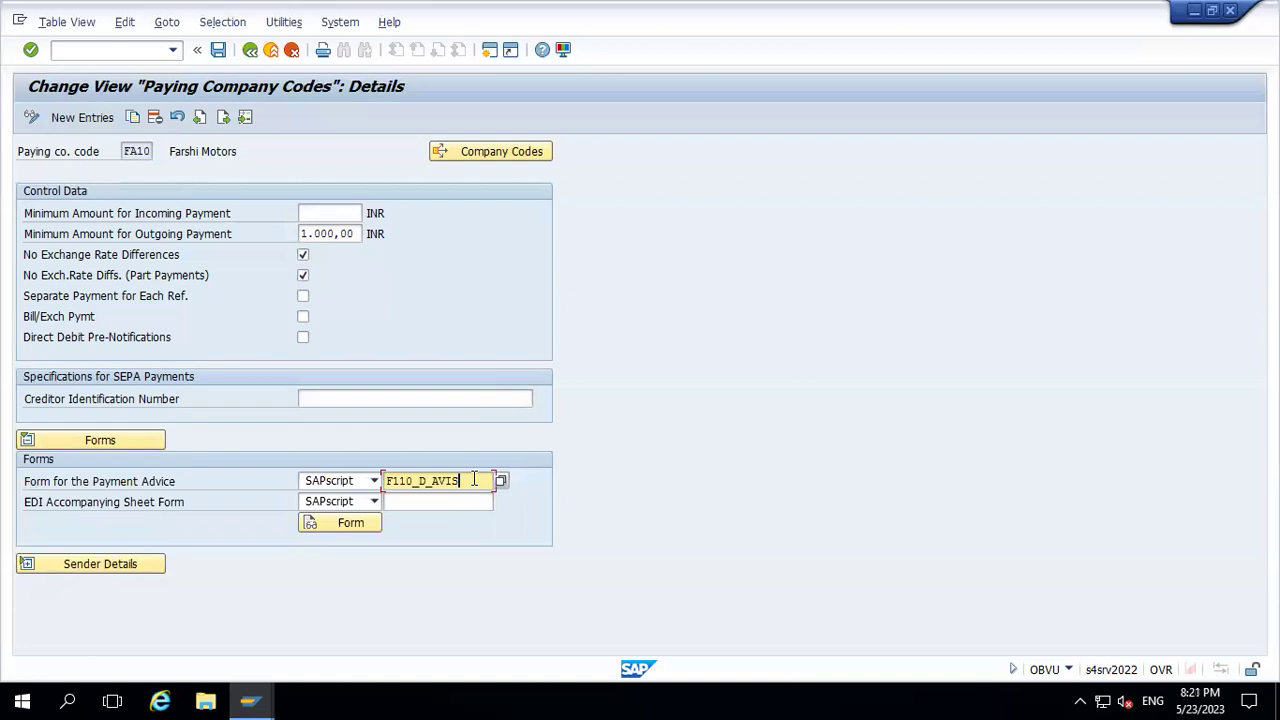
pyautogui.click(72, 566)
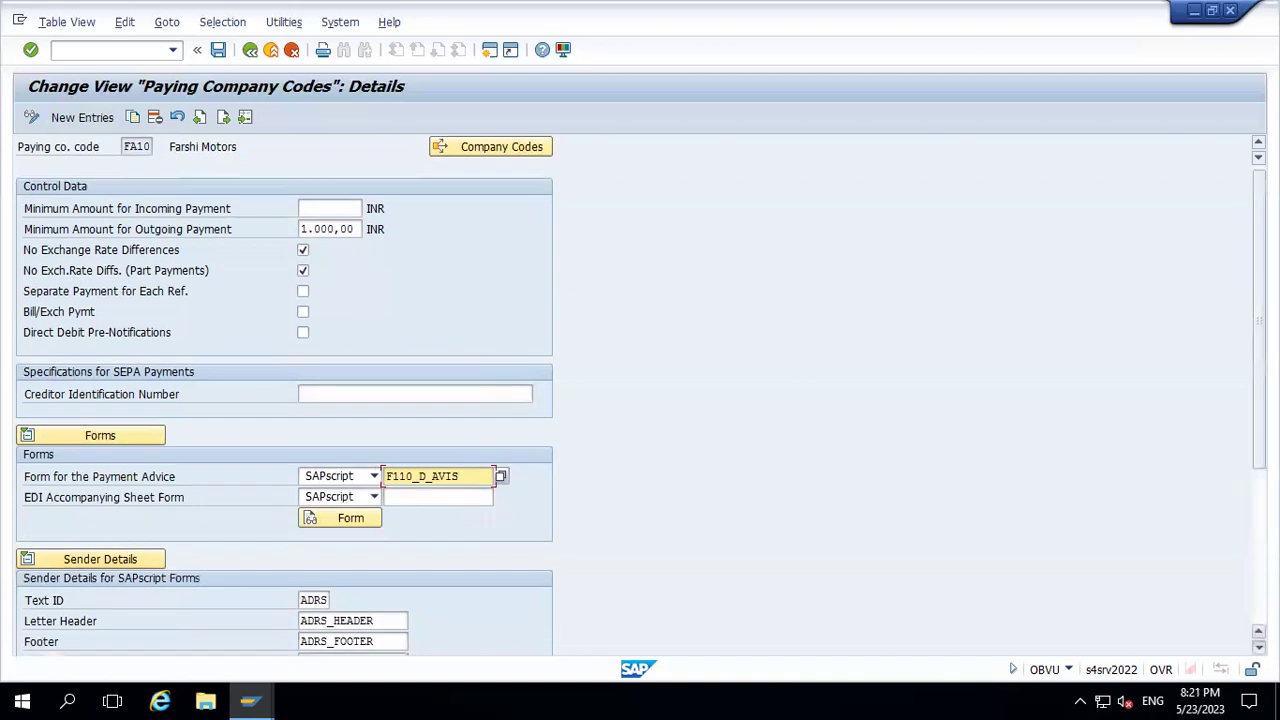
pyautogui.scroll(-4, 987, 514)
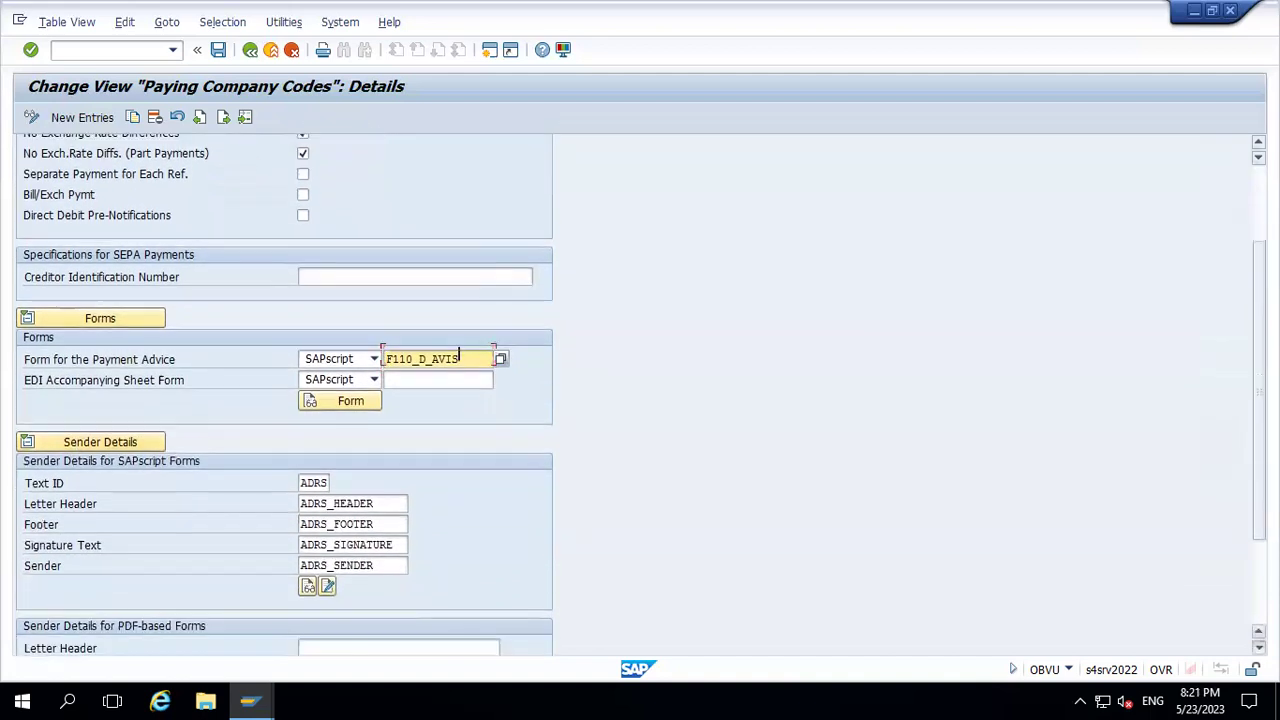
pyautogui.scroll(-1, 987, 514)
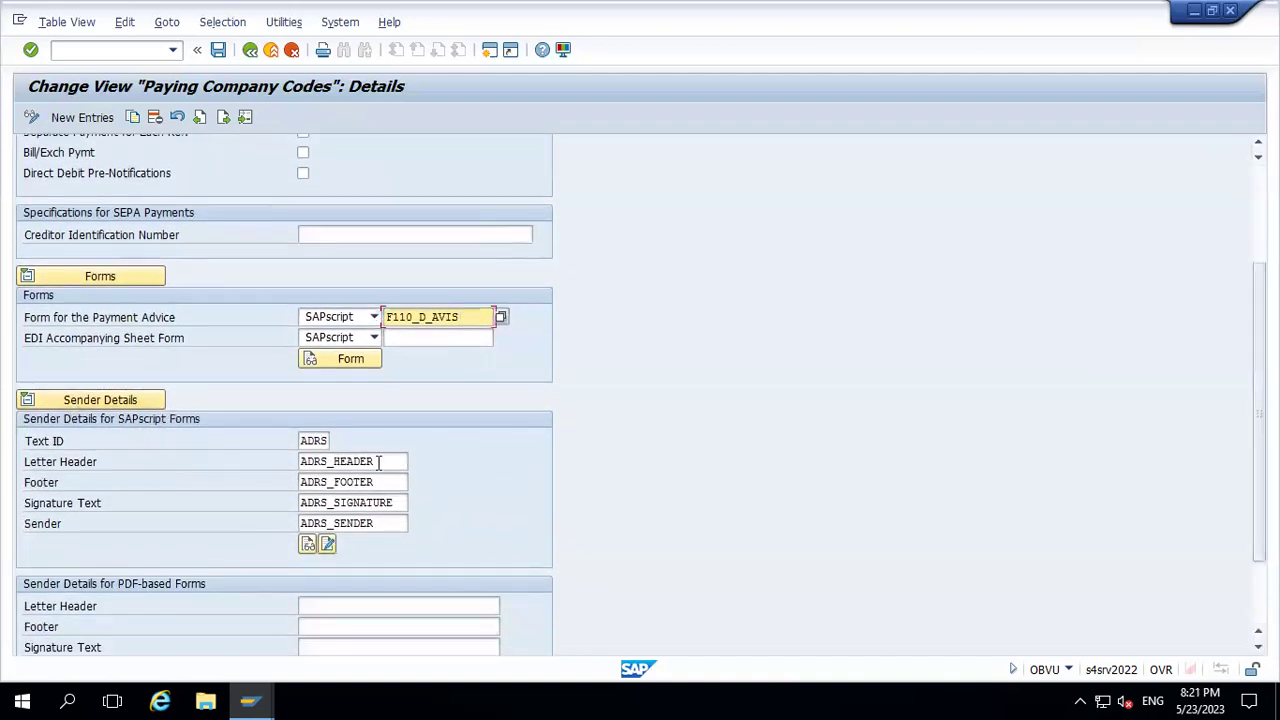
# Choose ADRS, the standard texts for address include, as the text ID of the sender details for SAPscript forms
pyautogui.click(328, 440)
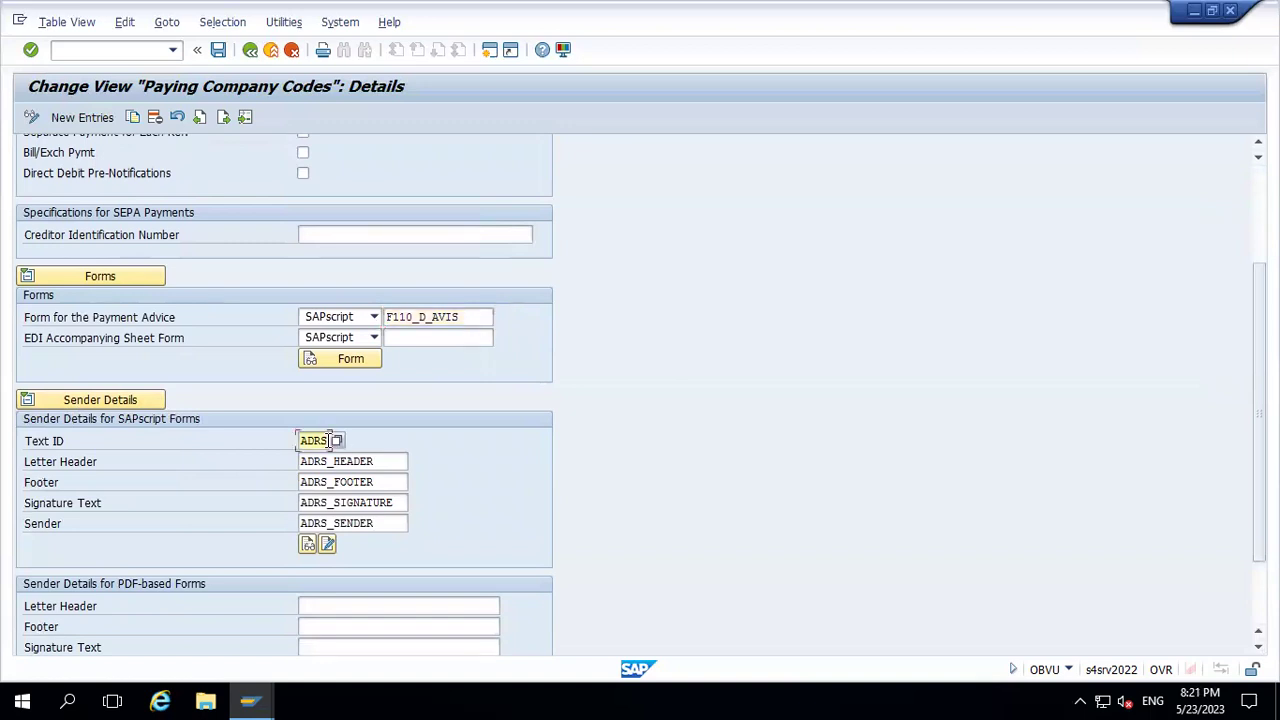
pyautogui.click(338, 441)
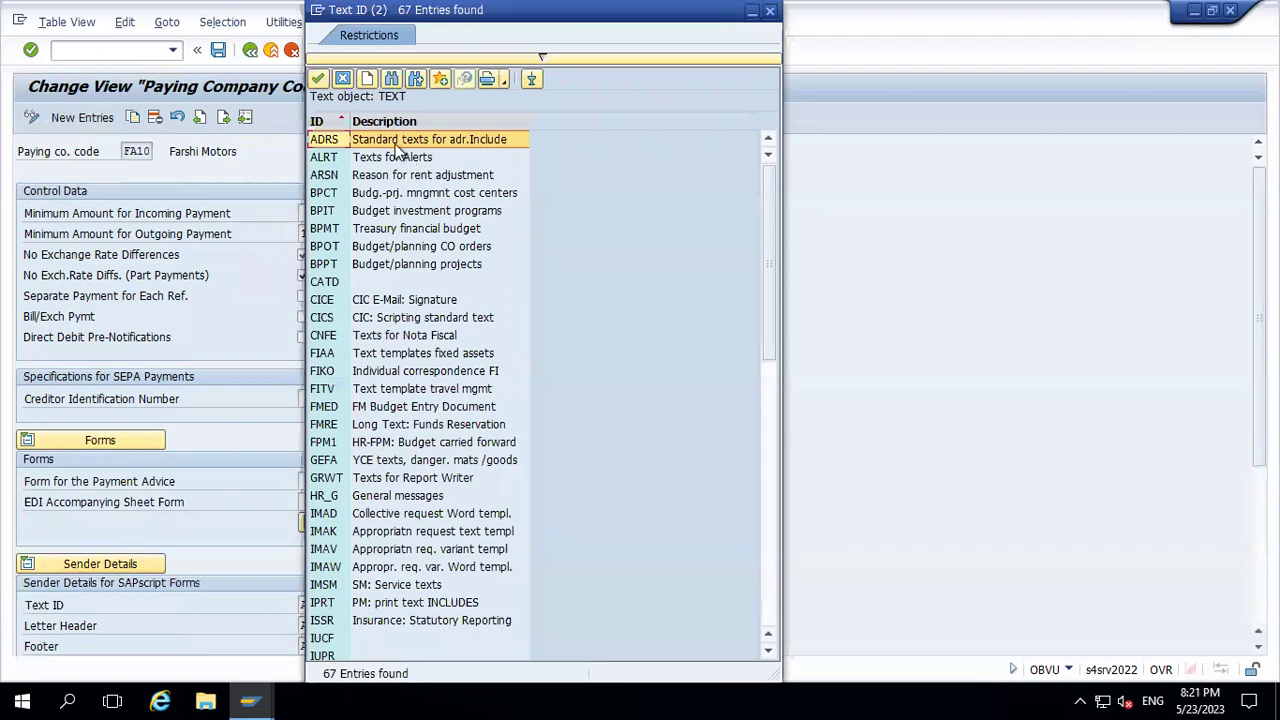
pyautogui.doubleClick(398, 141)
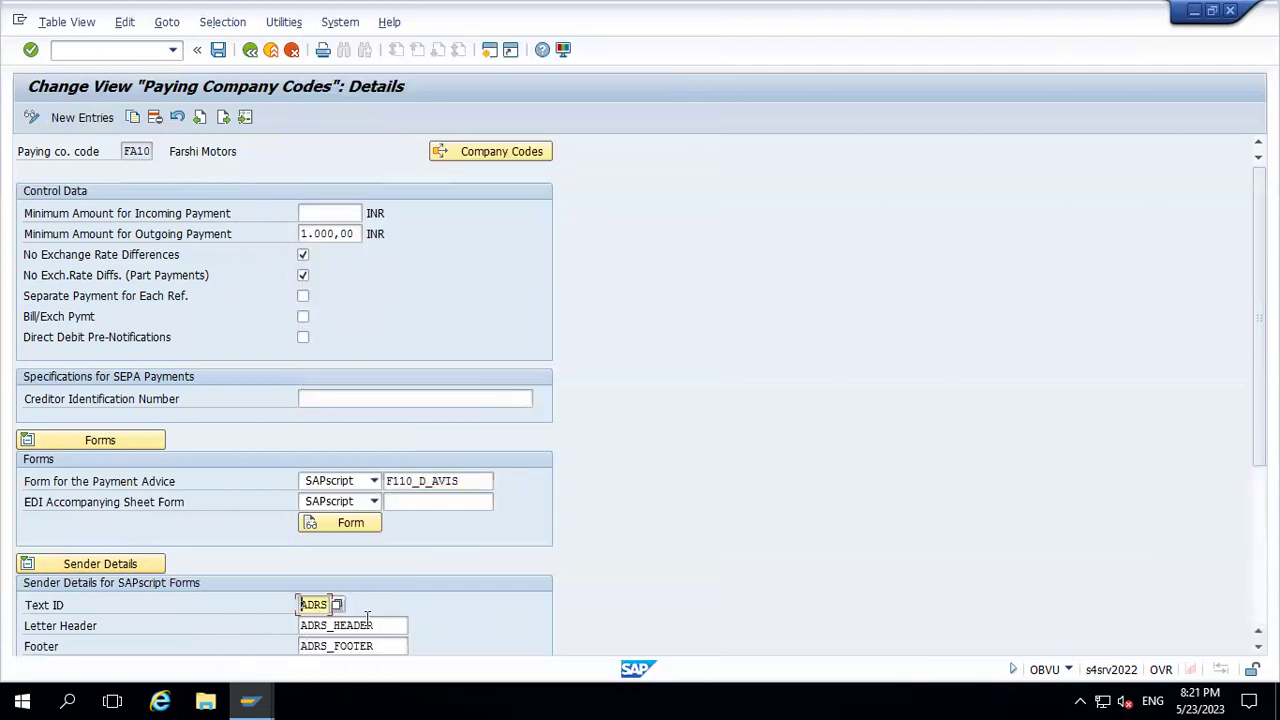
# Examine the letter header, footer, signature text and sender entries in the sender details for SAPscript forms
pyautogui.click(391, 626)
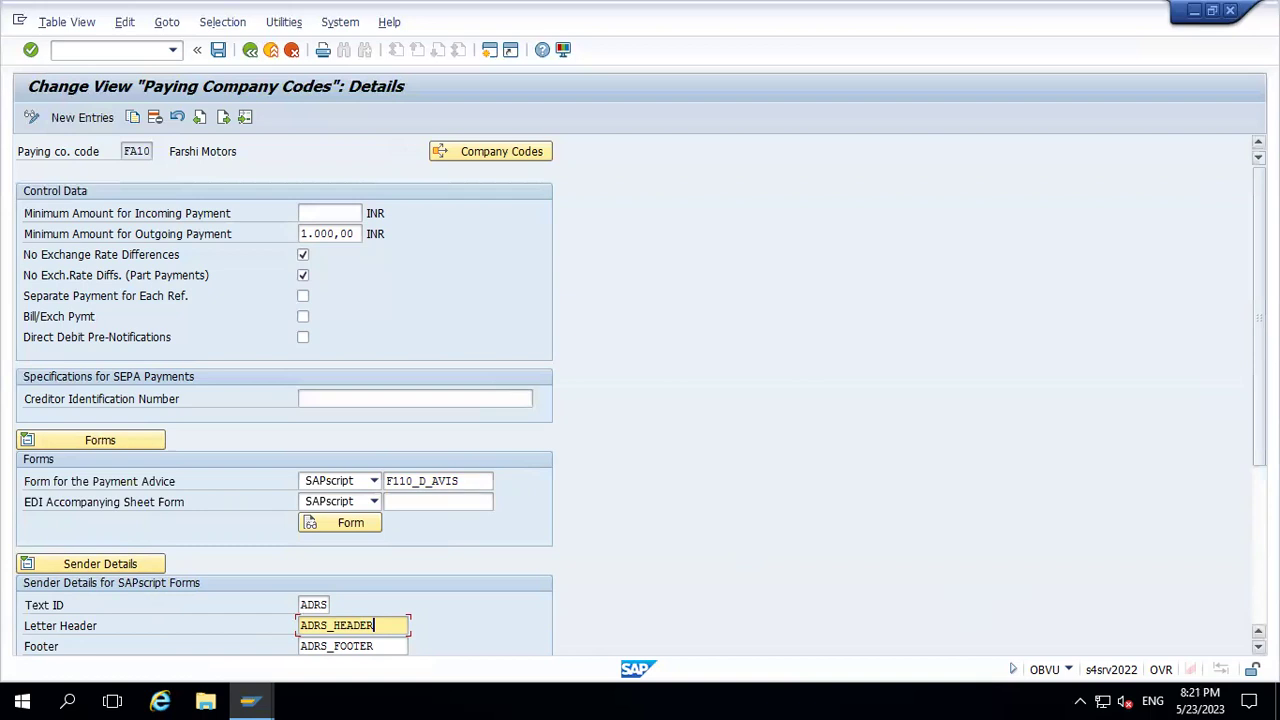
pyautogui.click(1258, 647)
pyautogui.click(1258, 647)
pyautogui.click(1258, 647)
pyautogui.click(1258, 647)
pyautogui.click(1258, 647)
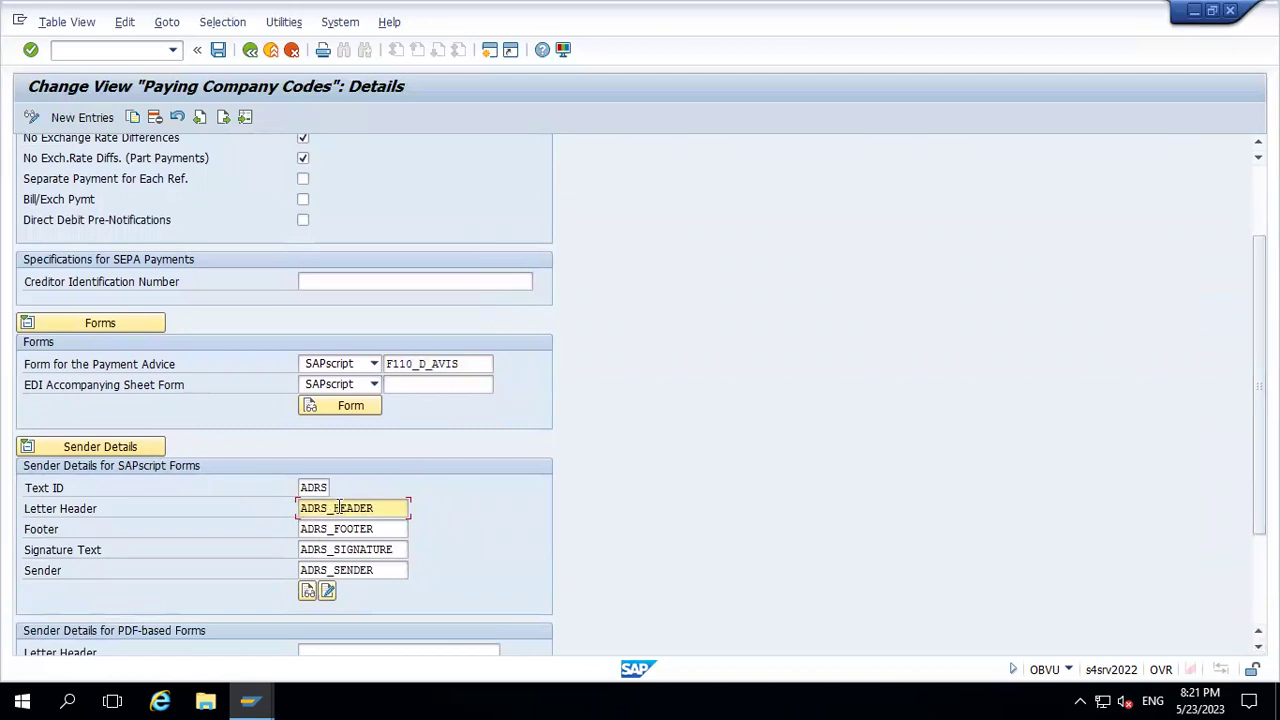
pyautogui.click(384, 503)
pyautogui.click(390, 530)
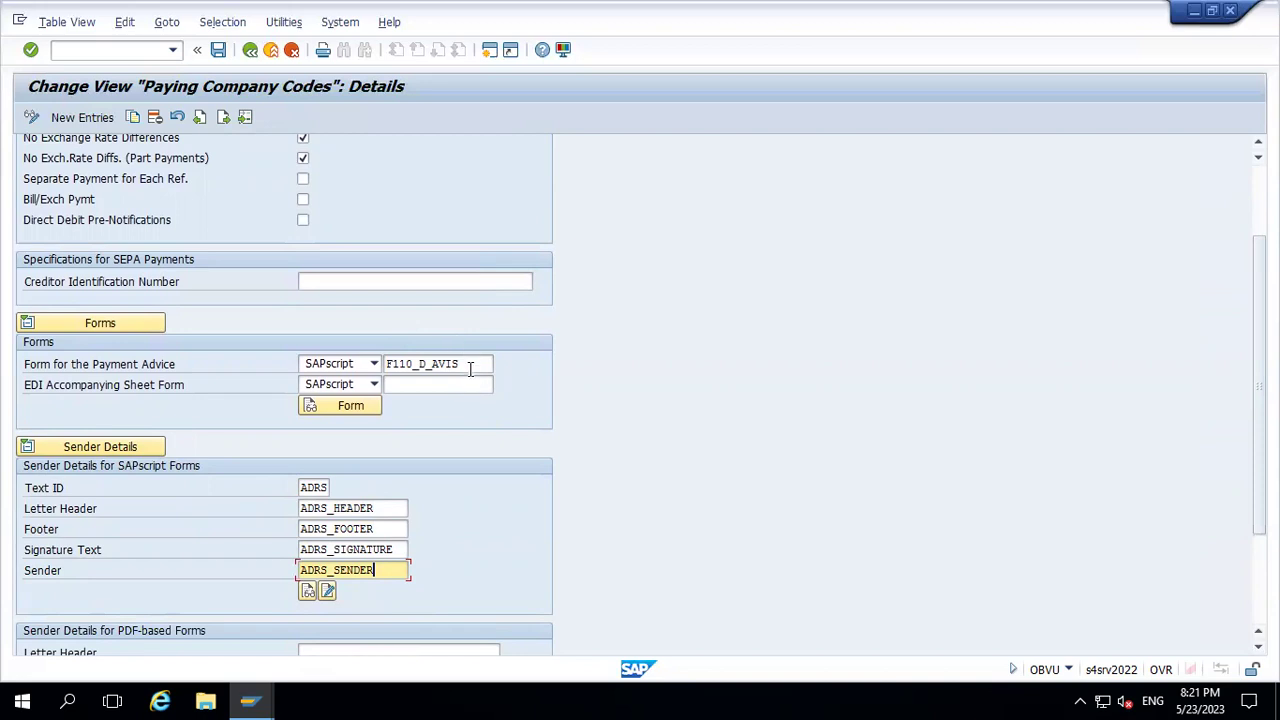
# Copy the payment advice form name F110_D_AVIS from the form field
pyautogui.click(470, 367)
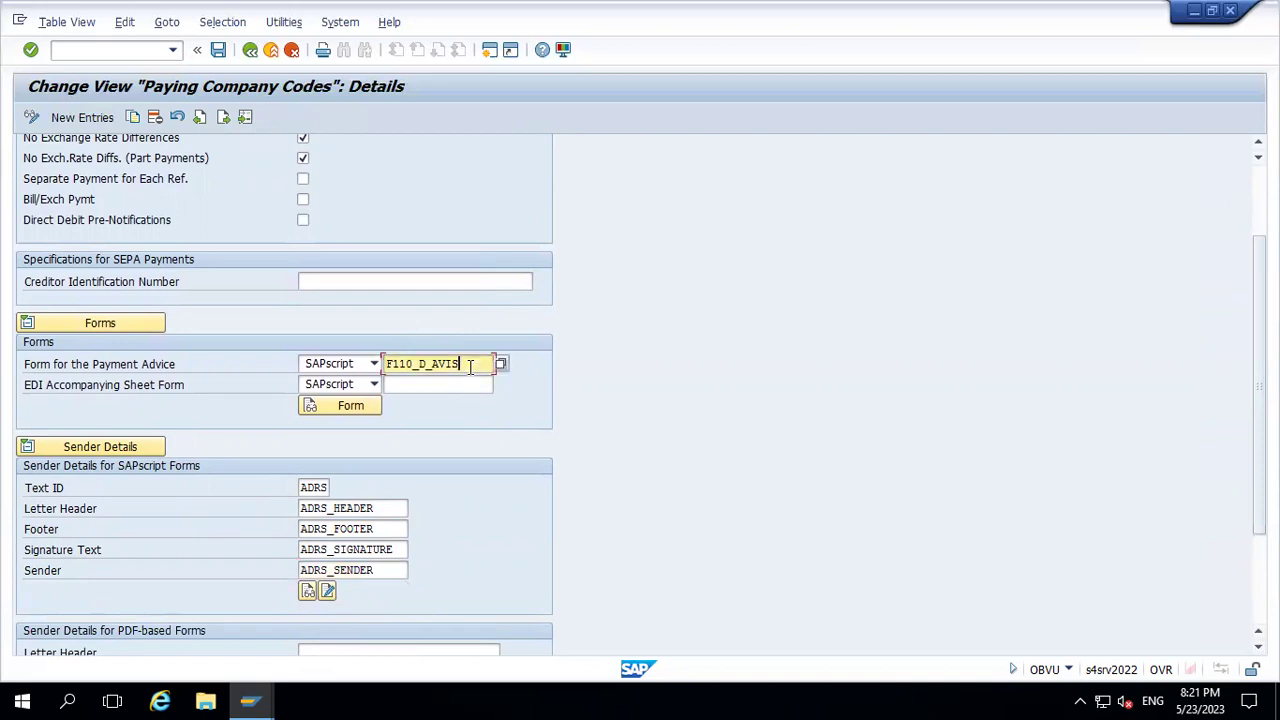
pyautogui.press('Left')
pyautogui.press('Left')
pyautogui.press('Left')
pyautogui.press('Right')
pyautogui.press('Right')
pyautogui.press('Right')
pyautogui.press('Right')
pyautogui.press('Left')
pyautogui.hotkey('shift', 'Left')
pyautogui.hotkey('shift', 'Left')
pyautogui.hotkey('shift', 'Left')
pyautogui.hotkey('shift', 'Left')
pyautogui.hotkey('shift', 'Left')
pyautogui.hotkey('shift', 'Left')
pyautogui.hotkey('shift', 'Left')
pyautogui.hotkey('shift', 'Left')
pyautogui.hotkey('shift', 'Left')
pyautogui.hotkey('shift', 'Left')
pyautogui.hotkey('shift', 'Left')
pyautogui.hotkey('ctrl', 'c')
pyautogui.press('Left')
# Switch to the Excel workbook and enter the label PAYING COMPANY CODE in cell G10
pyautogui.click(907, 17)
pyautogui.press('Down')
pyautogui.press('Down')
pyautogui.press('Down')
pyautogui.press('Down')
pyautogui.write('PAYMENT')
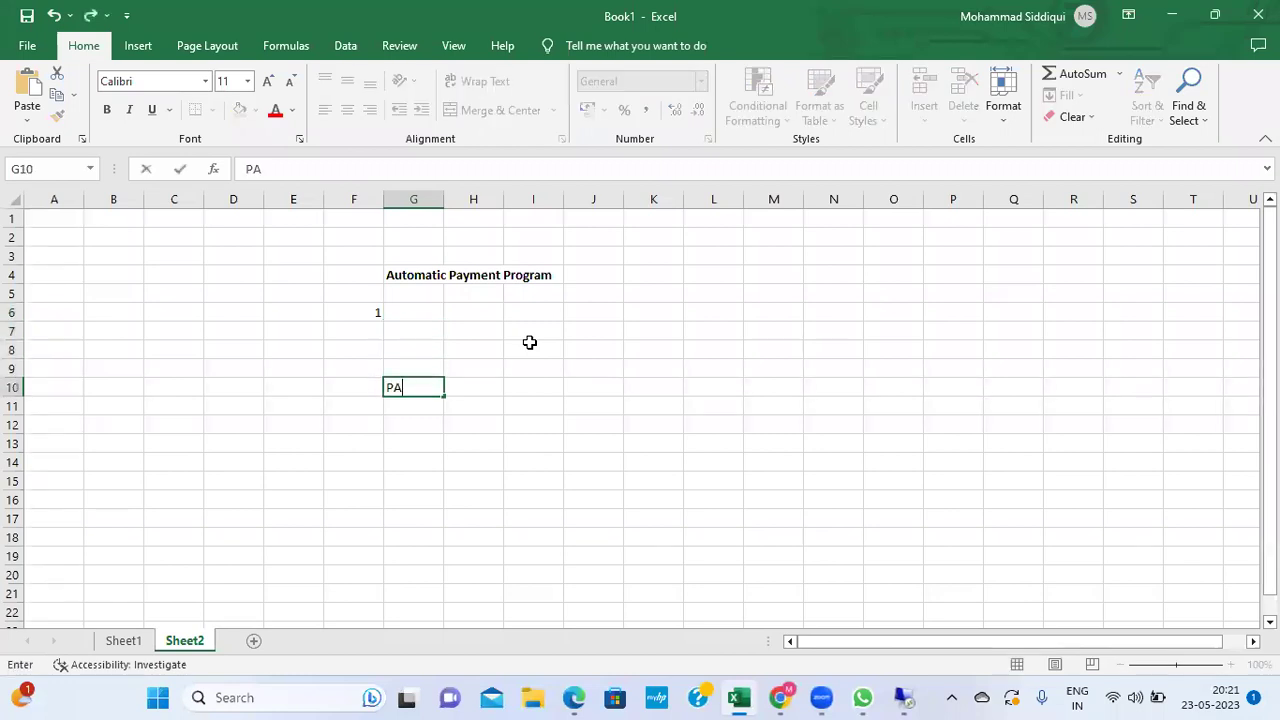
pyautogui.press('BackSpace')
pyautogui.press('BackSpace')
pyautogui.press('BackSpace')
pyautogui.press('BackSpace')
pyautogui.write('ING COMPANY CODE')
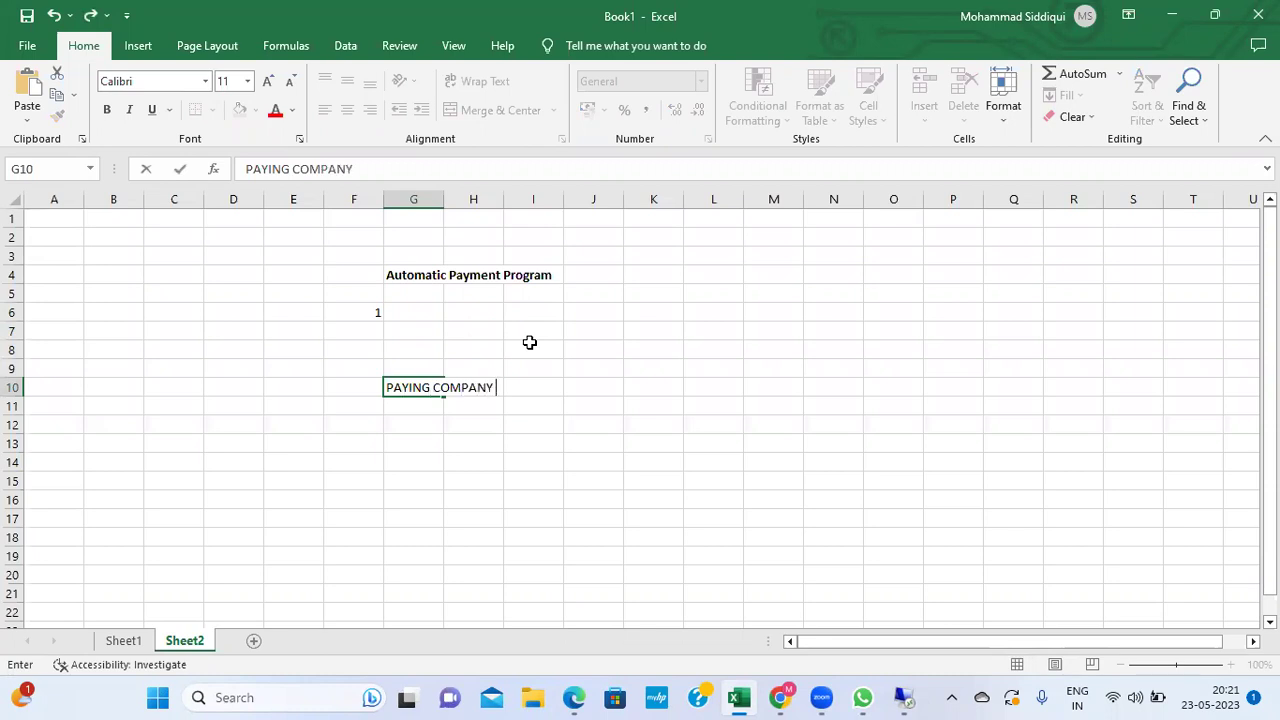
# Paste the copied form name F110_D_AVIS into cell K10 and fit column K to its content
pyautogui.press('Right')
pyautogui.press('Right')
pyautogui.press('Right')
pyautogui.press('Right')
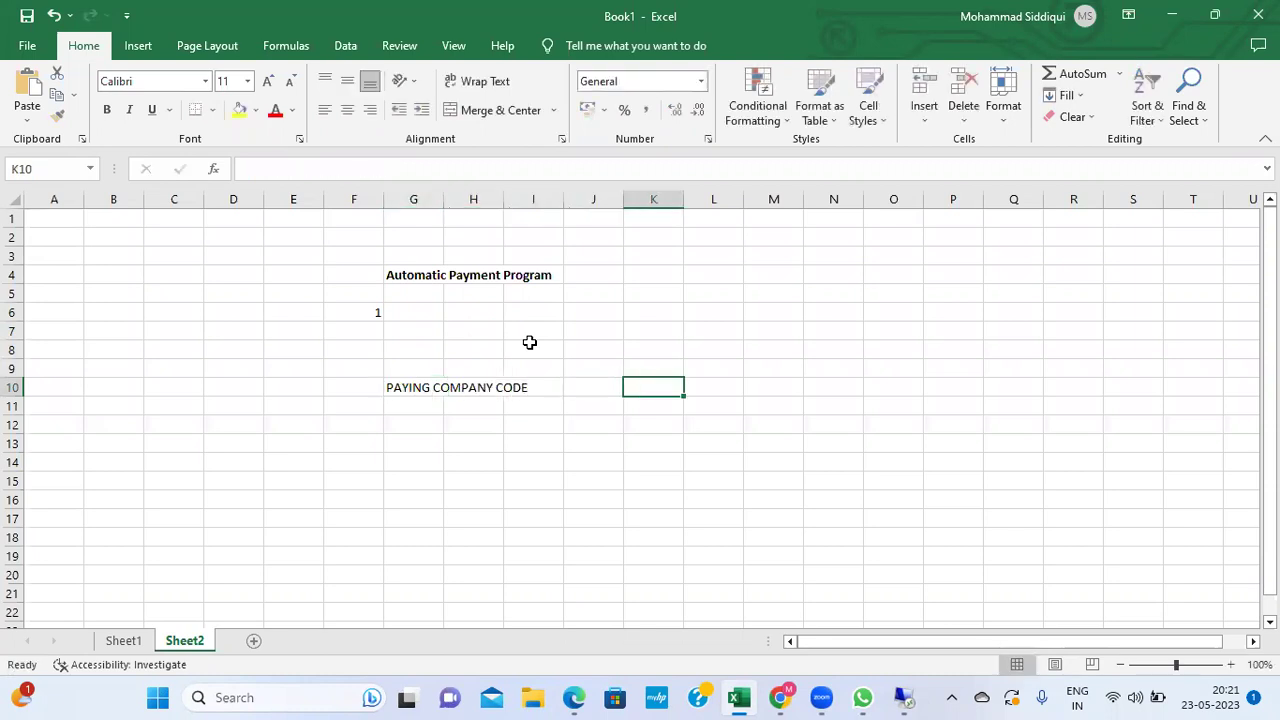
pyautogui.hotkey('ctrl', 'v')
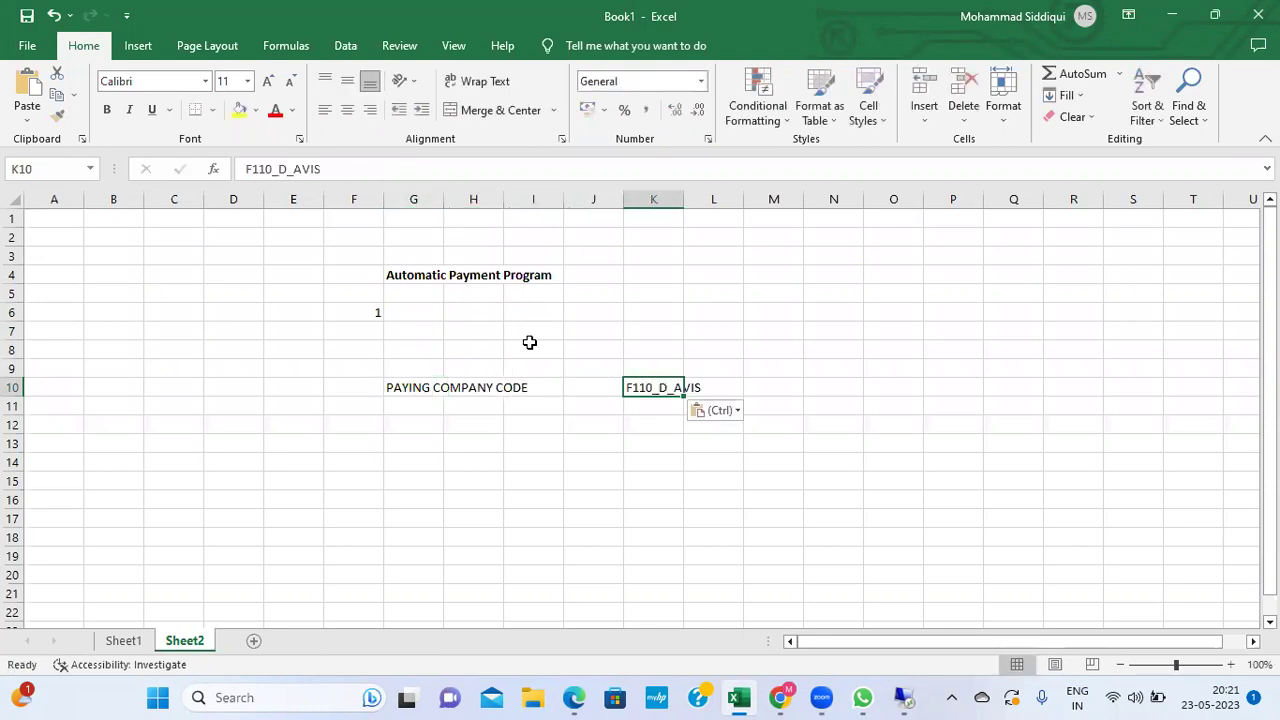
pyautogui.doubleClick(684, 201)
pyautogui.click(410, 406)
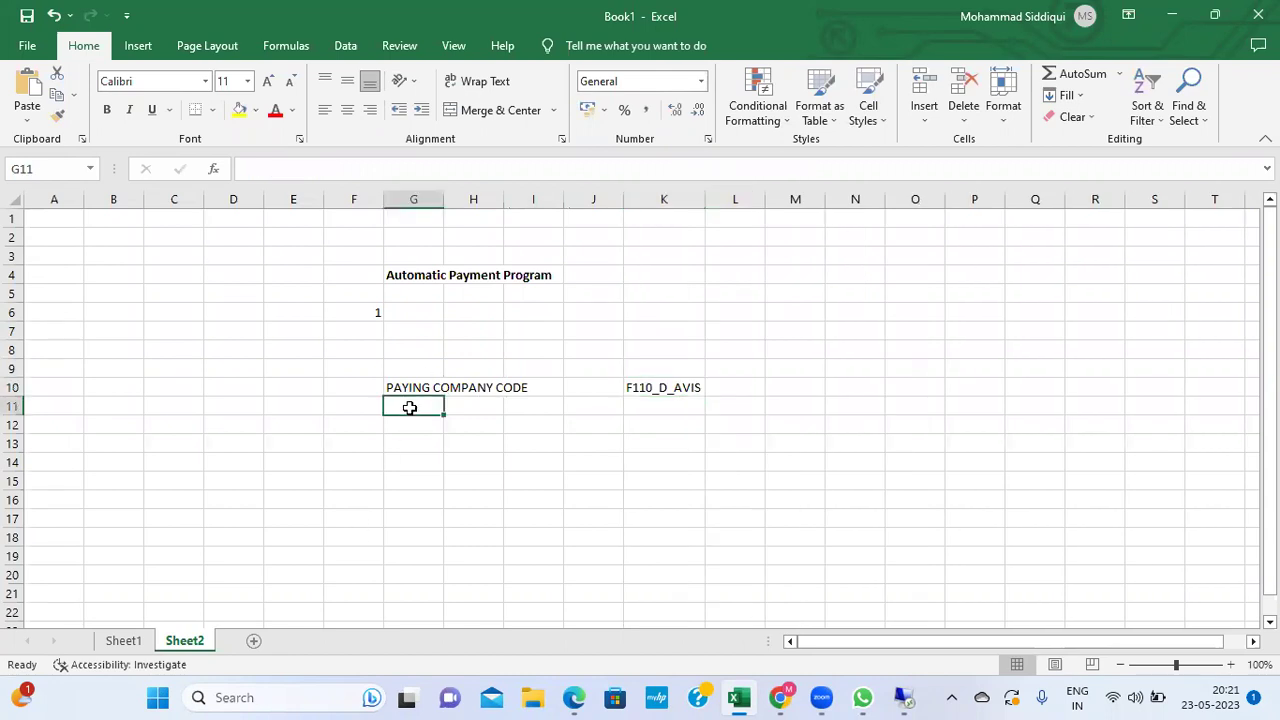
# Check the form field's label in SAP, then enter the heading "Form for payment advice" in Excel cell K9
pyautogui.hotkey('alt', 'Tab')
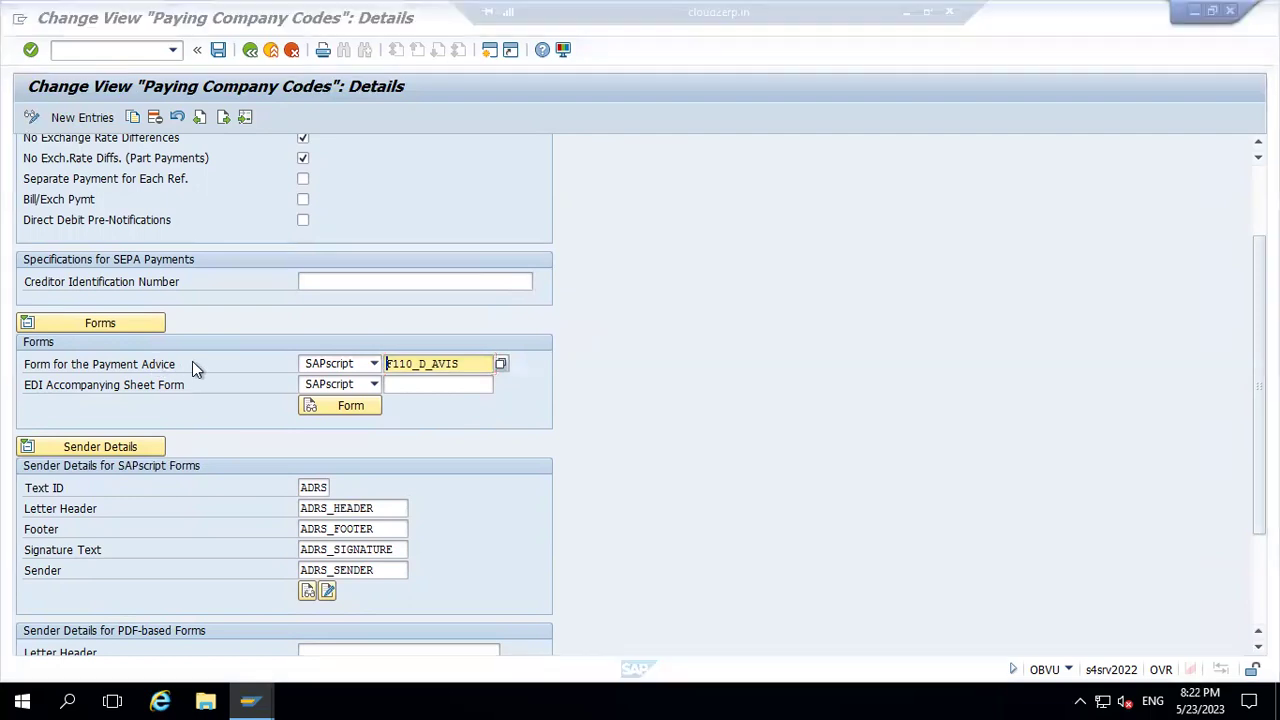
pyautogui.hotkey('alt', 'Tab')
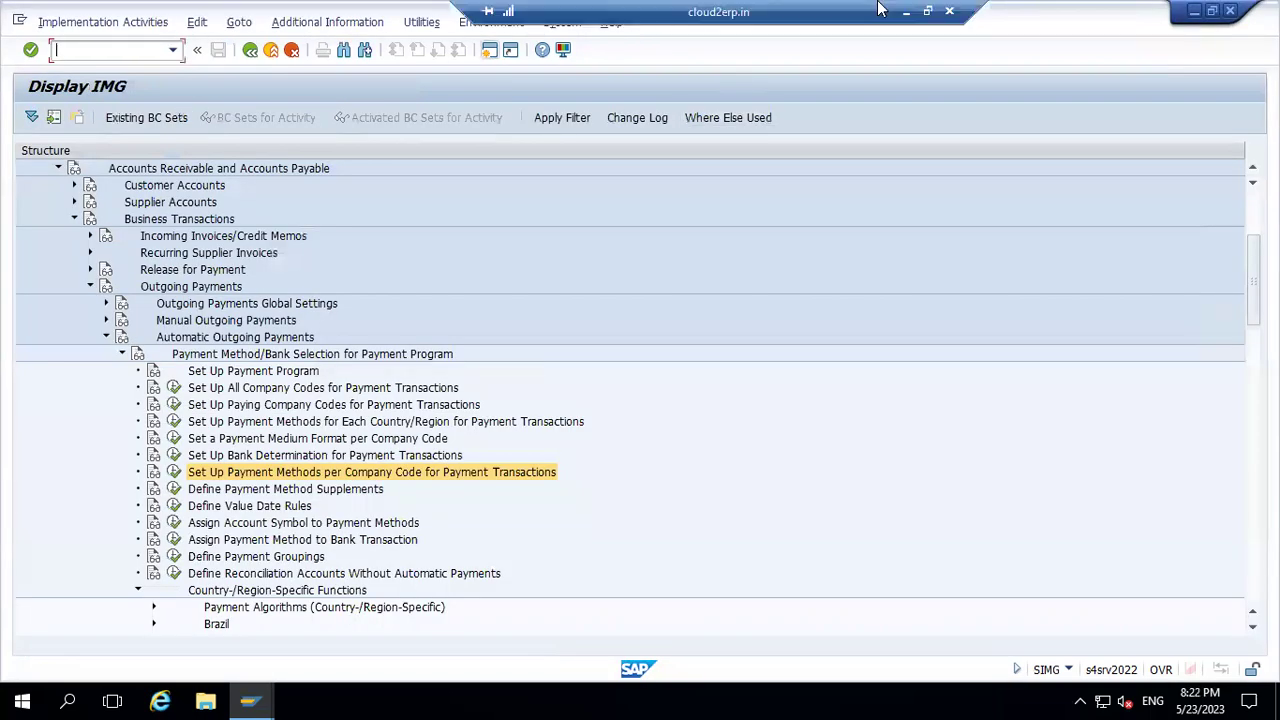
pyautogui.click(903, 12)
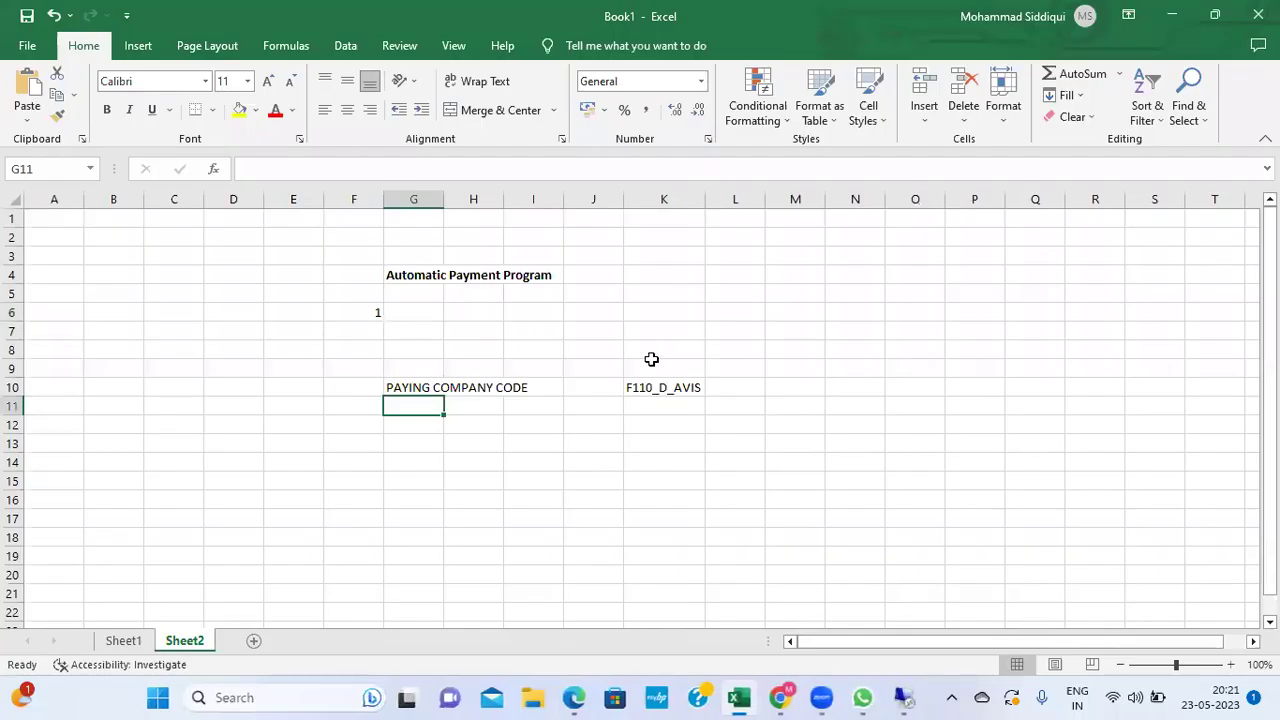
pyautogui.click(650, 363)
pyautogui.write('For')
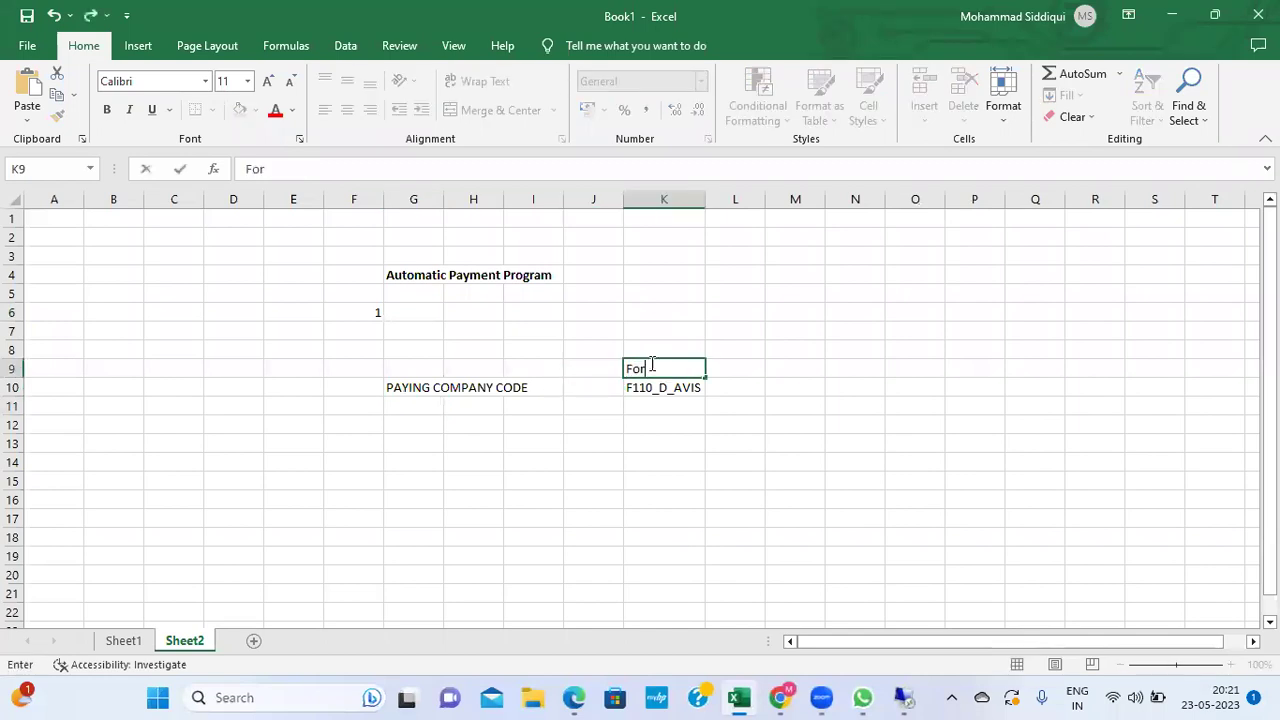
pyautogui.write('m for payment advice')
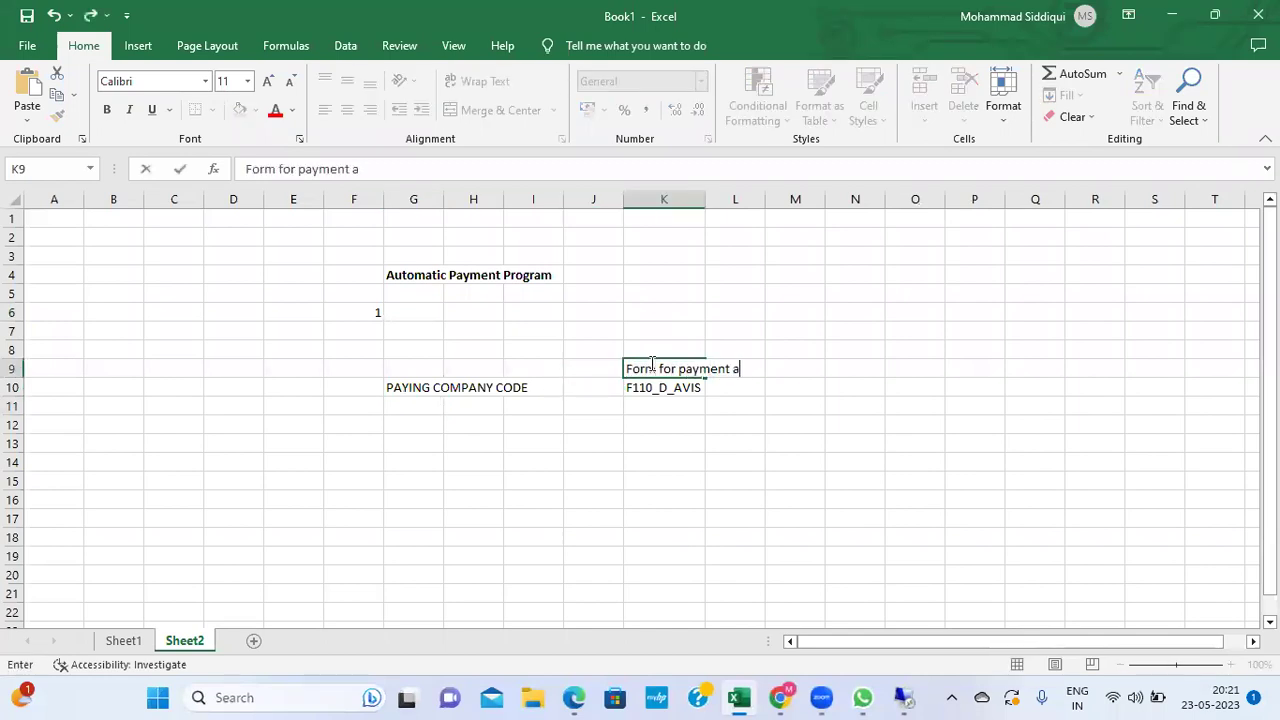
pyautogui.press('Return')
pyautogui.press('Return')
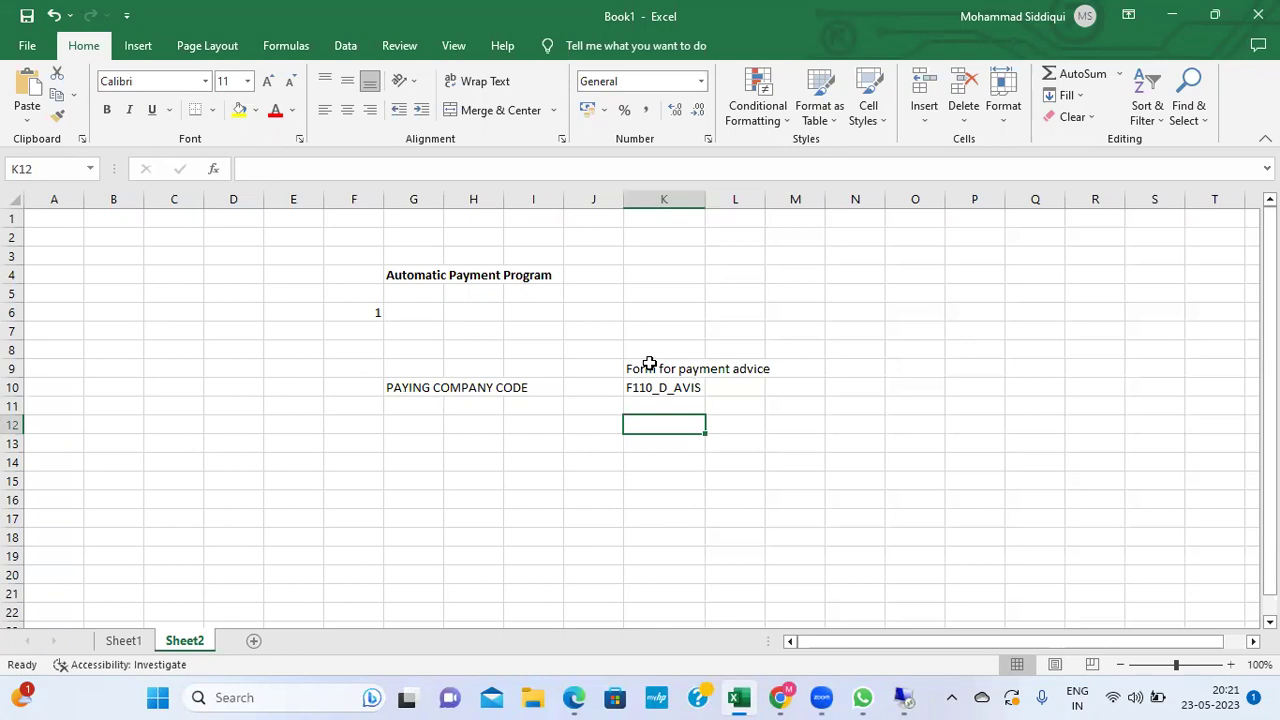
# Switch back to the paying company code details in SAP and save them to customizing request A4HK902077
pyautogui.hotkey('alt', 'Tab')
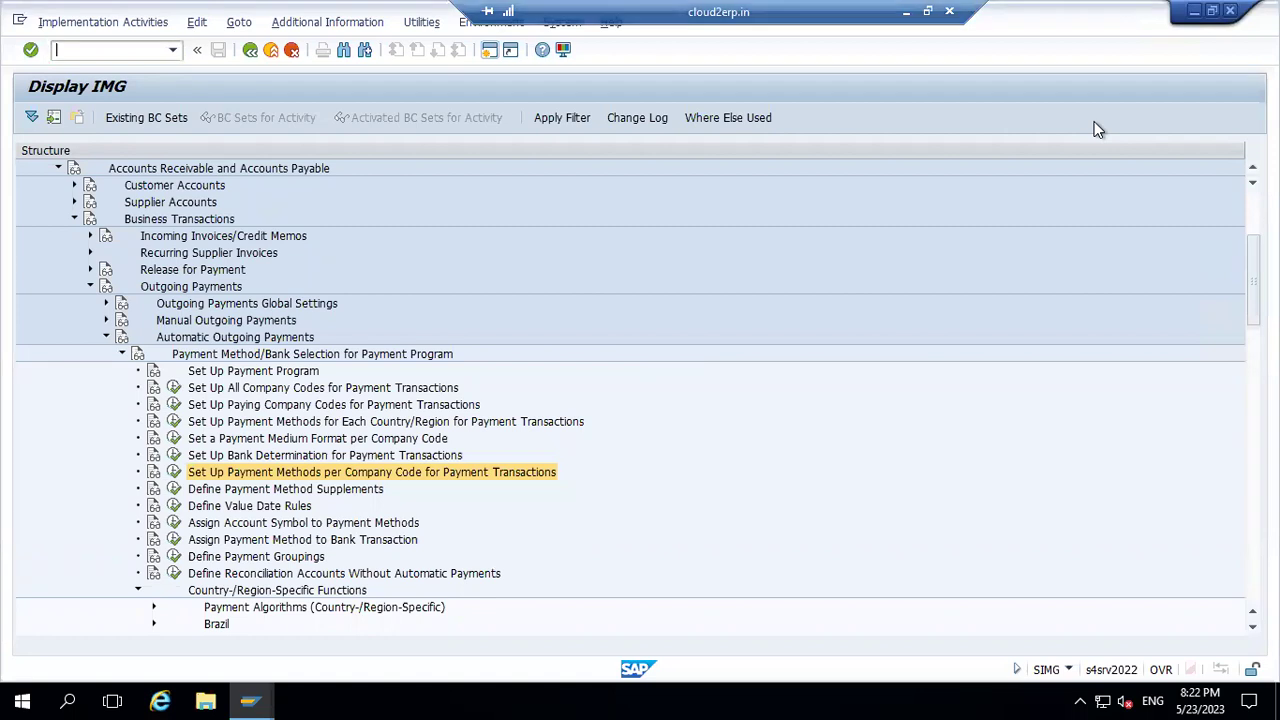
pyautogui.hotkey('alt', 'Tab')
pyautogui.hotkey('alt', 'Tab')
pyautogui.hotkey('alt', 'shift', 'Tab')
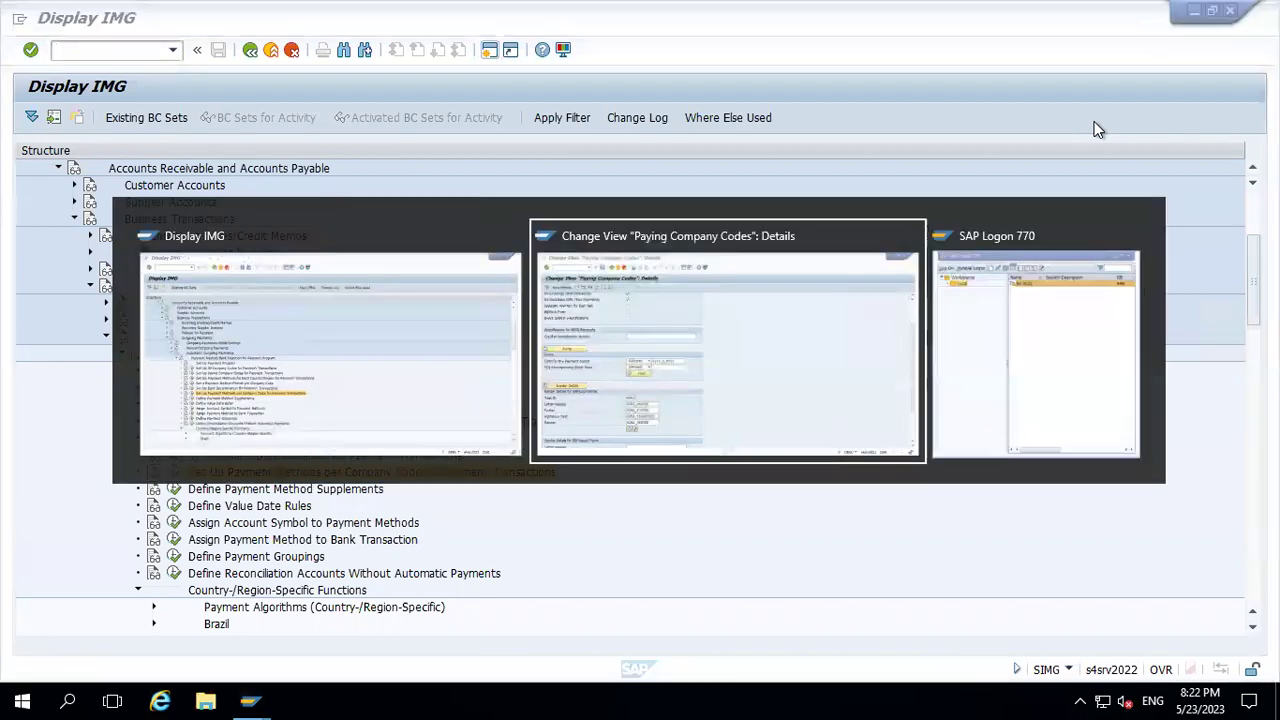
pyautogui.click(218, 50)
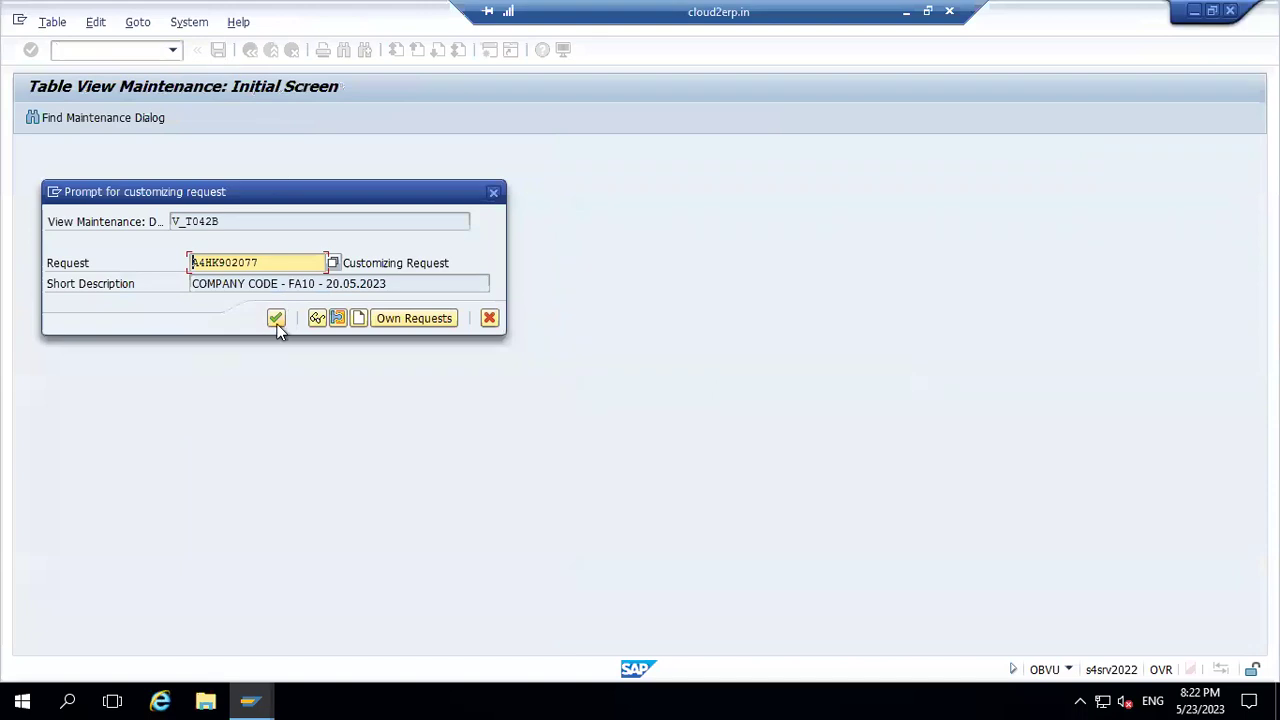
pyautogui.click(276, 319)
# Return to the payment program overview and open the payment methods per country/region
pyautogui.click(250, 51)
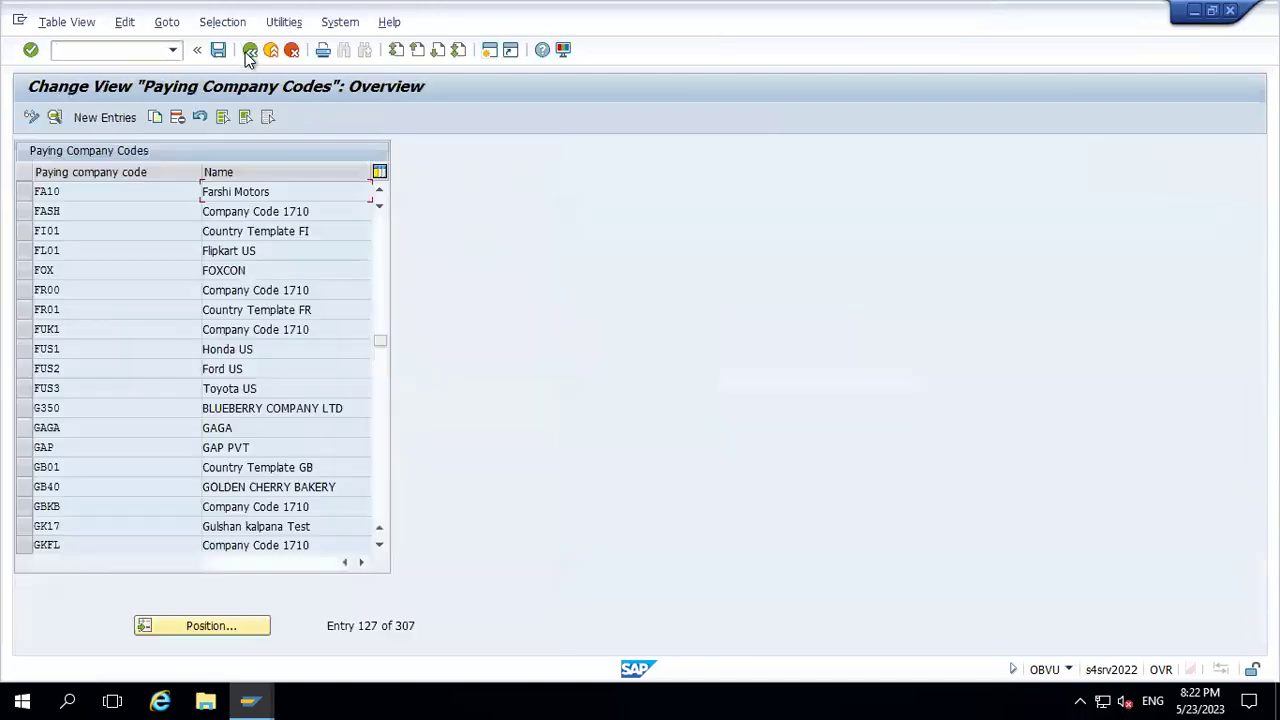
pyautogui.click(250, 51)
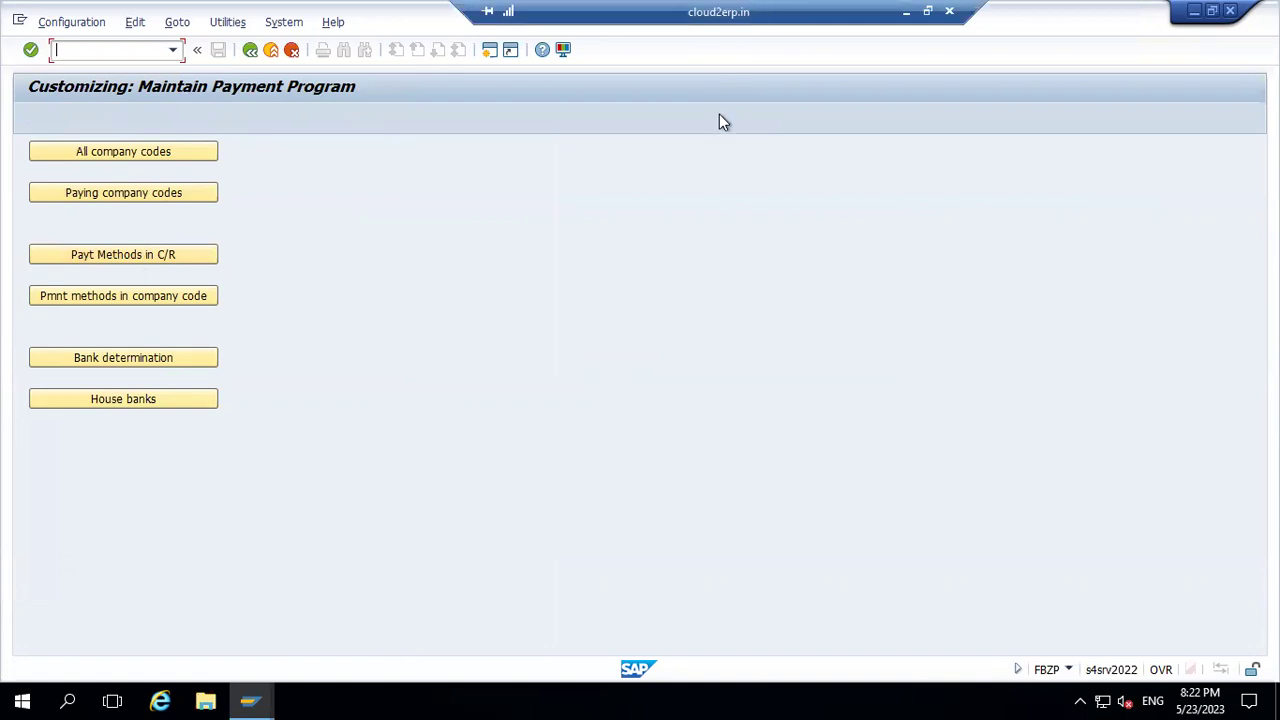
pyautogui.click(143, 258)
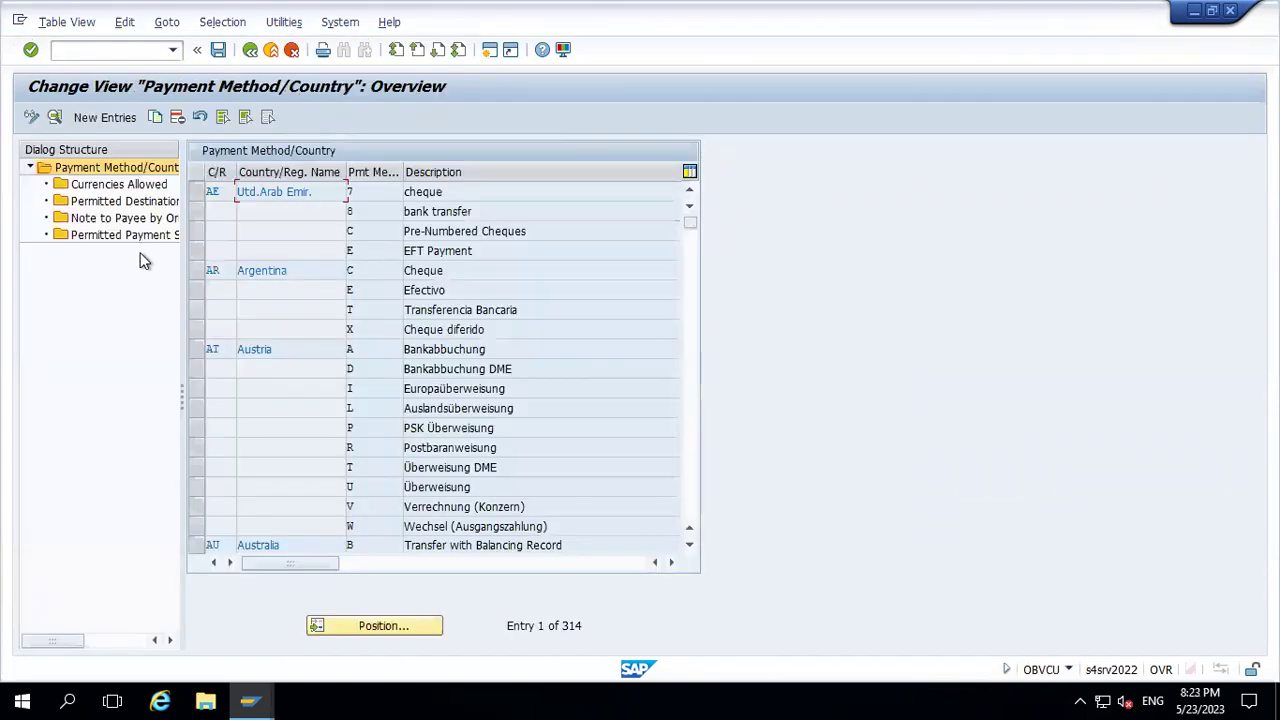
pyautogui.moveTo(955, 4)
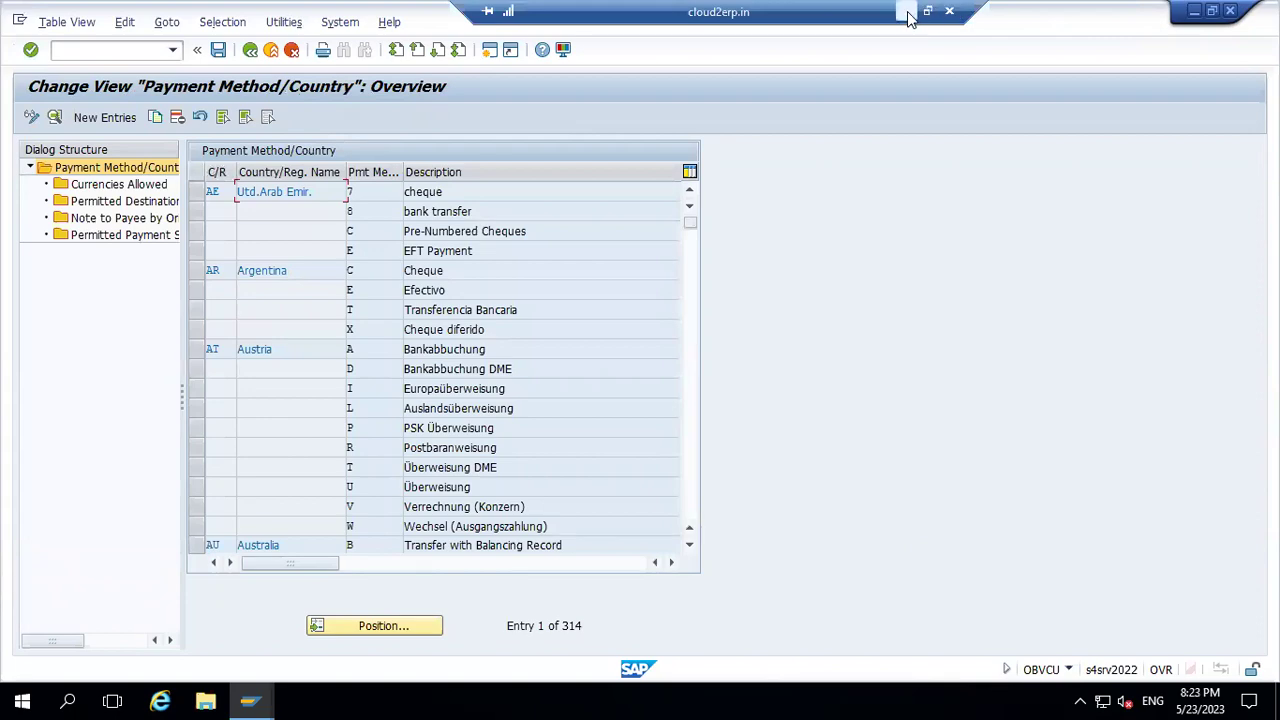
pyautogui.click(905, 12)
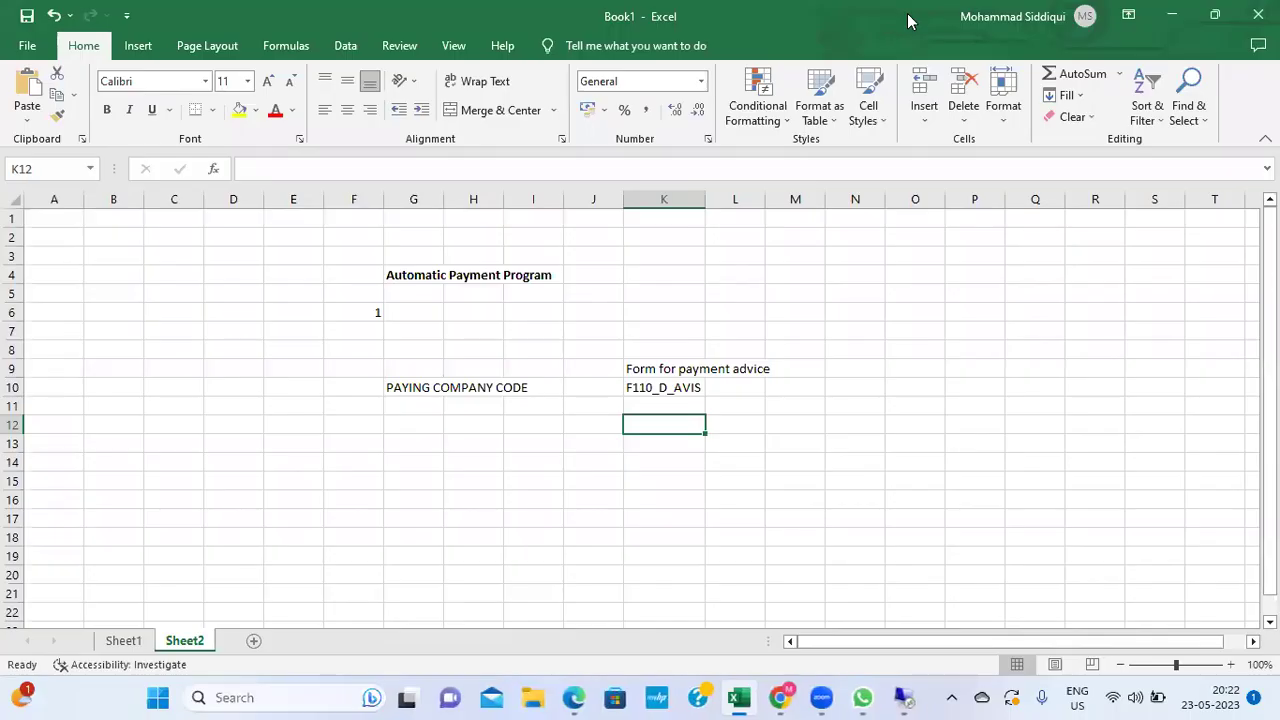
pyautogui.moveTo(908, 698)
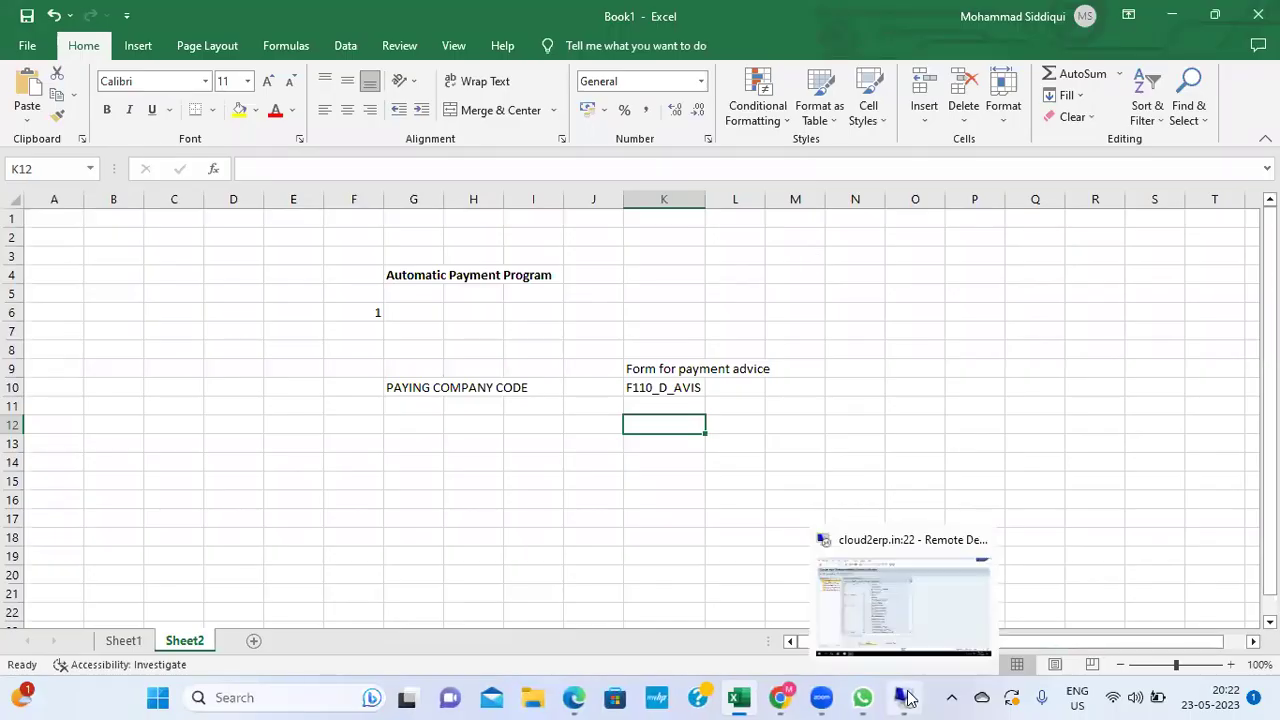
pyautogui.click(913, 617)
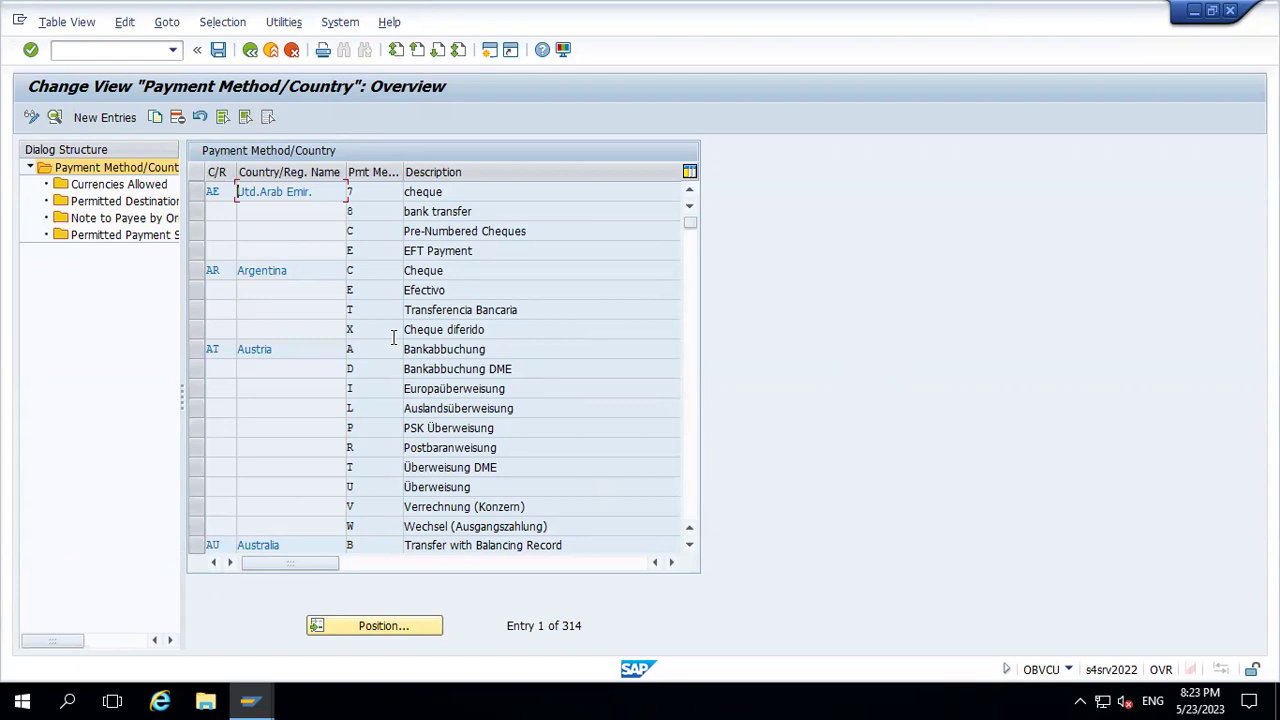
# Locate country IN in the payment method list and open the details of payment method 1, Bank Transfer
pyautogui.click(389, 625)
pyautogui.write('in')
pyautogui.press('Return')
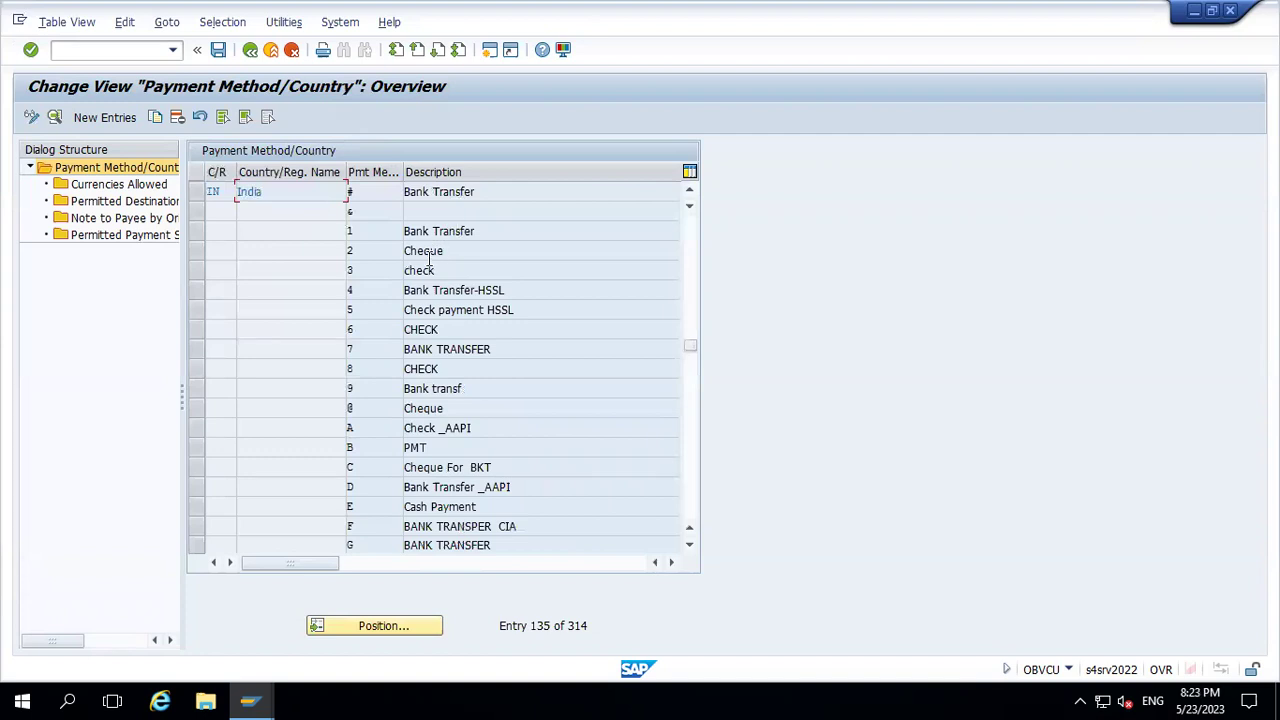
pyautogui.doubleClick(460, 232)
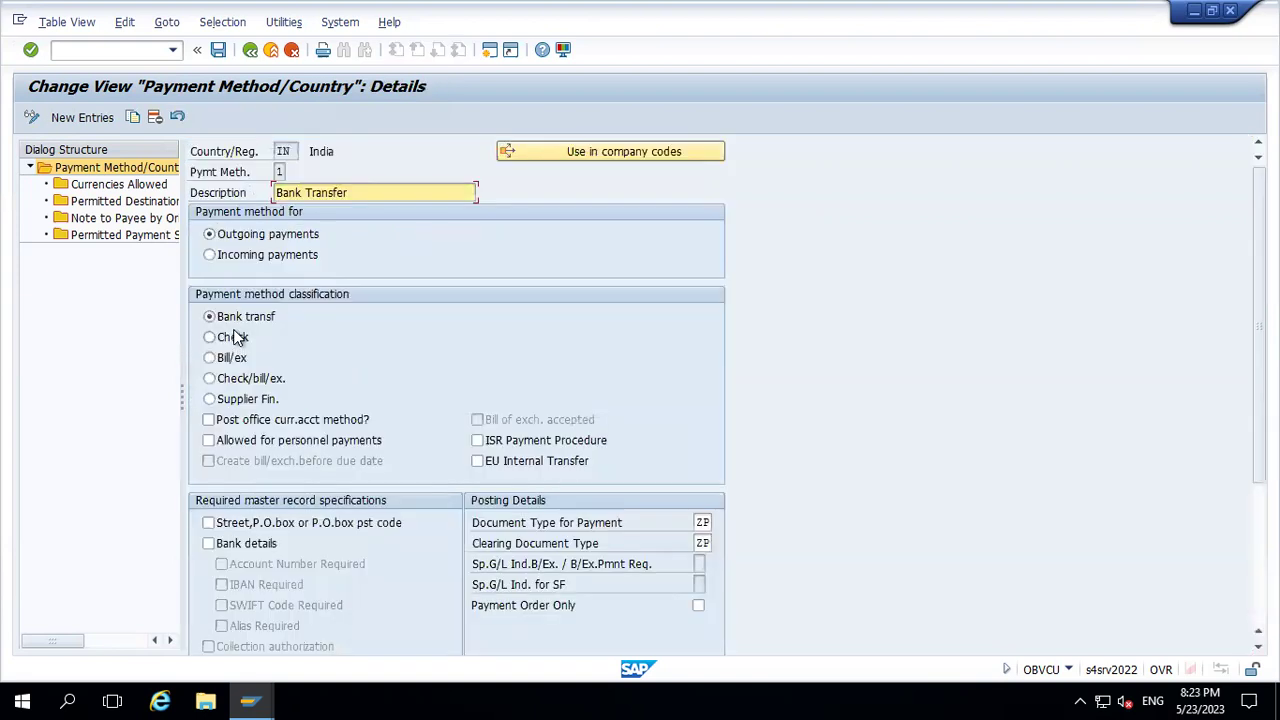
# Check the classification of India's payment method 2, Cheque, and return to the payment method list
pyautogui.click(250, 50)
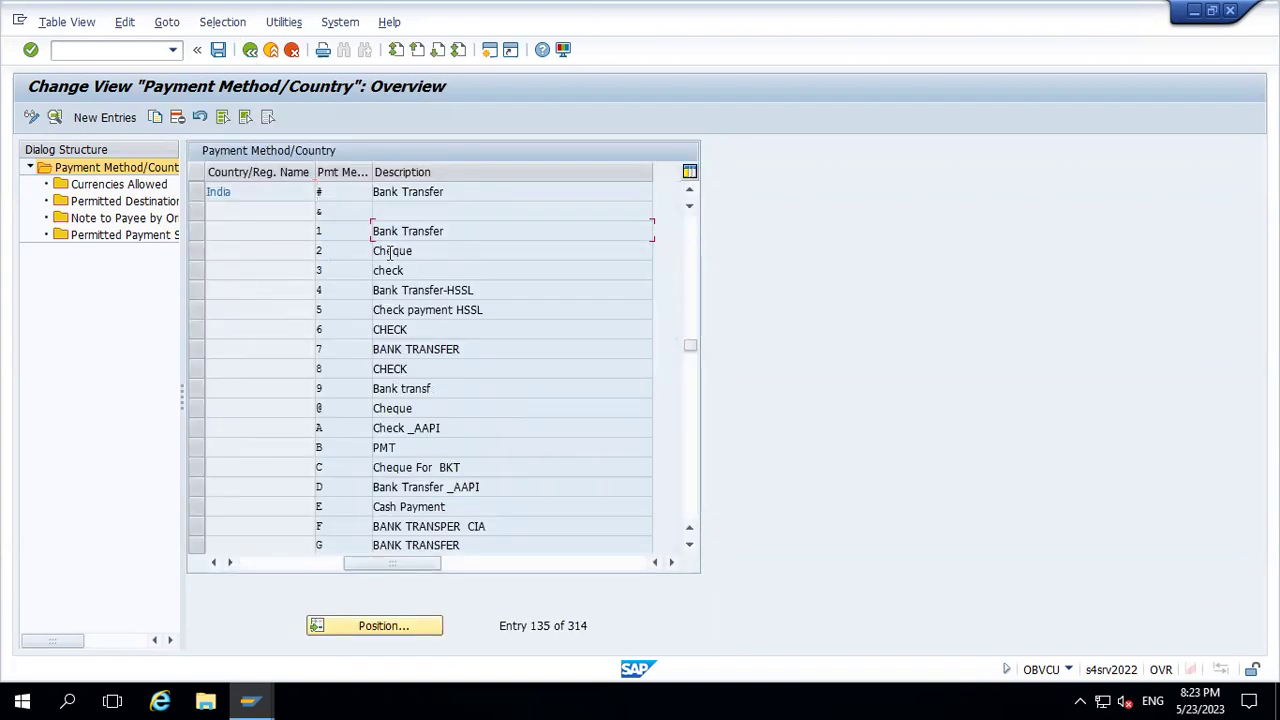
pyautogui.doubleClick(391, 251)
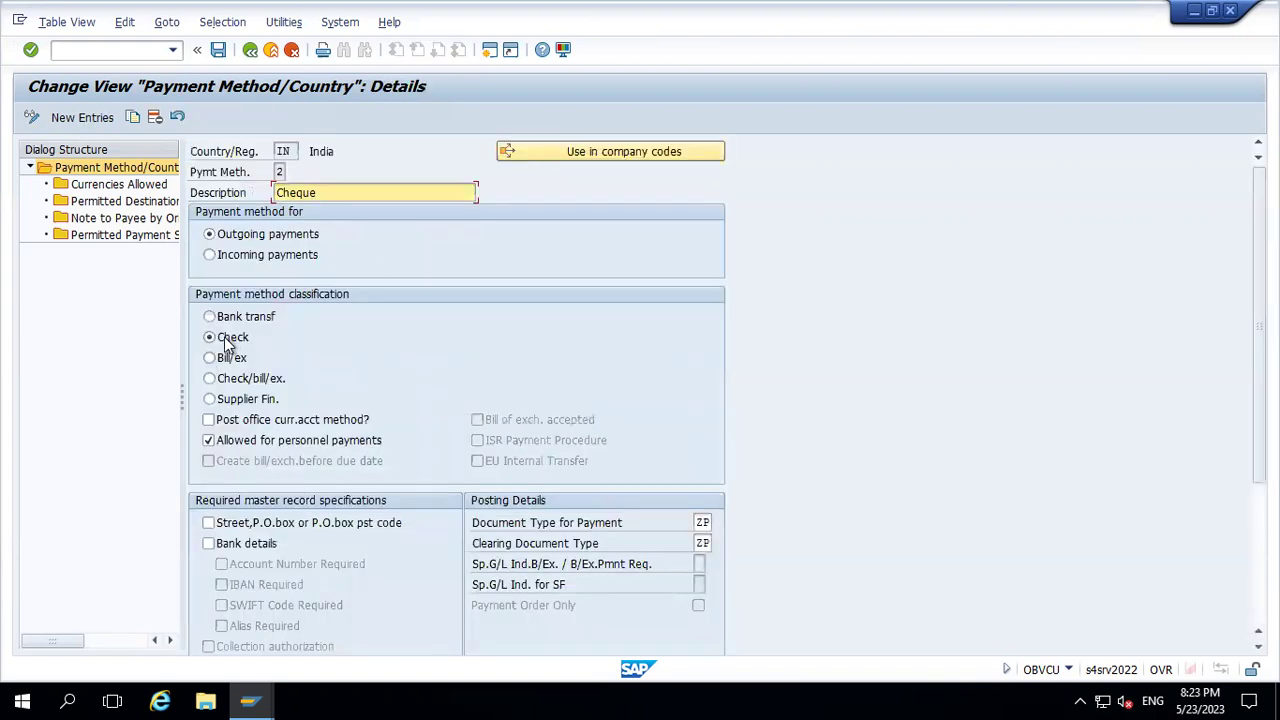
pyautogui.click(250, 49)
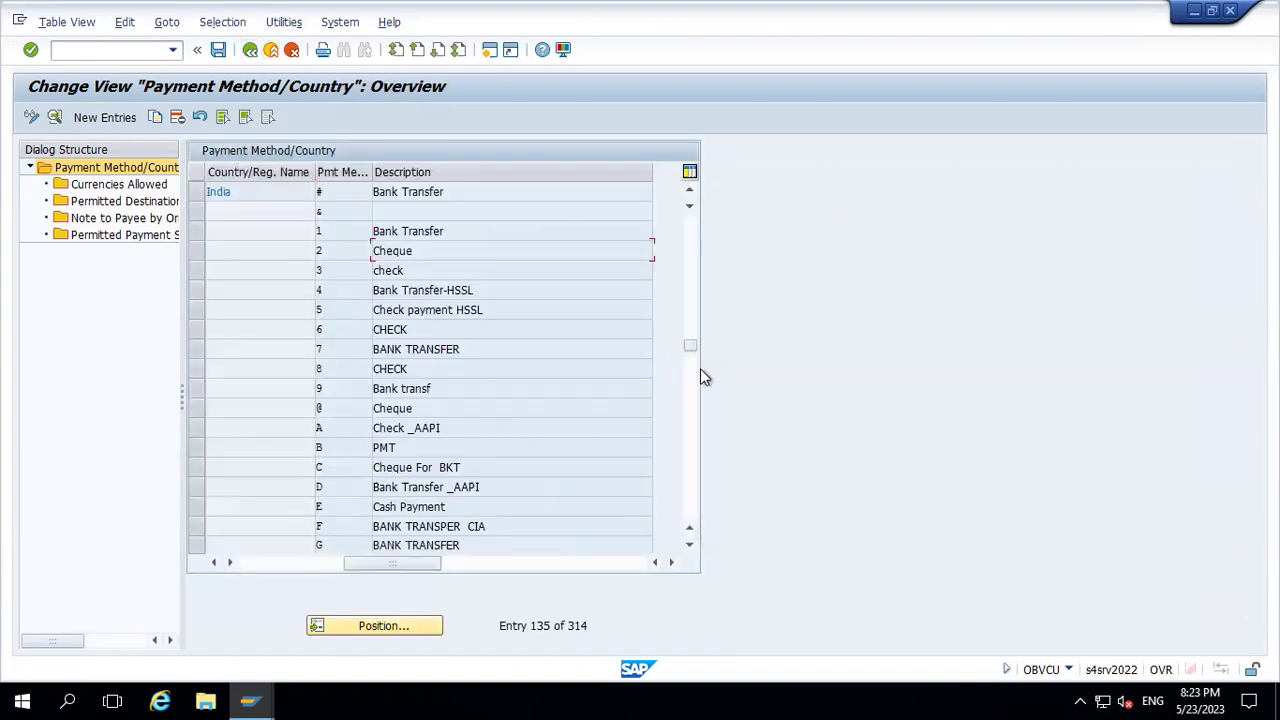
# Examine the list of India's payment methods, from the numbered ones through to Z
pyautogui.click(689, 545)
pyautogui.click(689, 545)
pyautogui.click(689, 545)
pyautogui.click(689, 545)
pyautogui.click(689, 545)
pyautogui.click(689, 545)
pyautogui.click(689, 545)
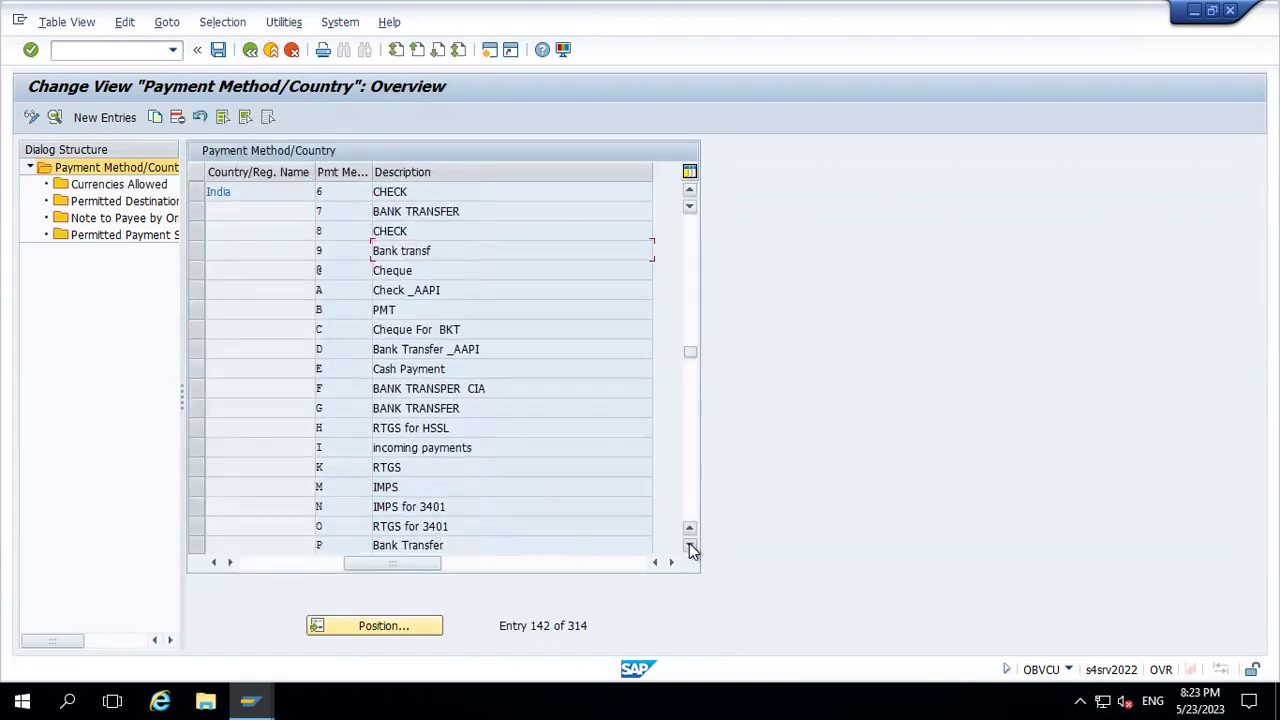
pyautogui.click(689, 545)
pyautogui.click(689, 545)
pyautogui.click(689, 545)
pyautogui.click(689, 545)
pyautogui.click(689, 545)
pyautogui.click(689, 545)
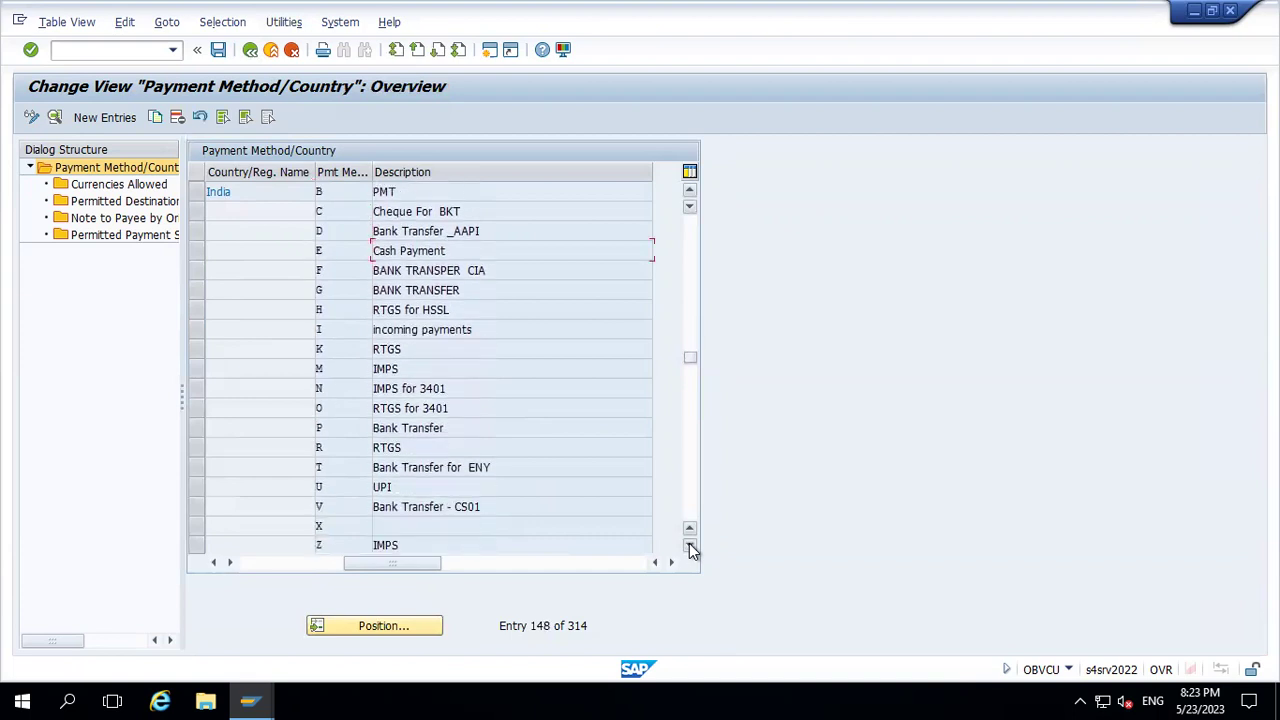
pyautogui.click(689, 545)
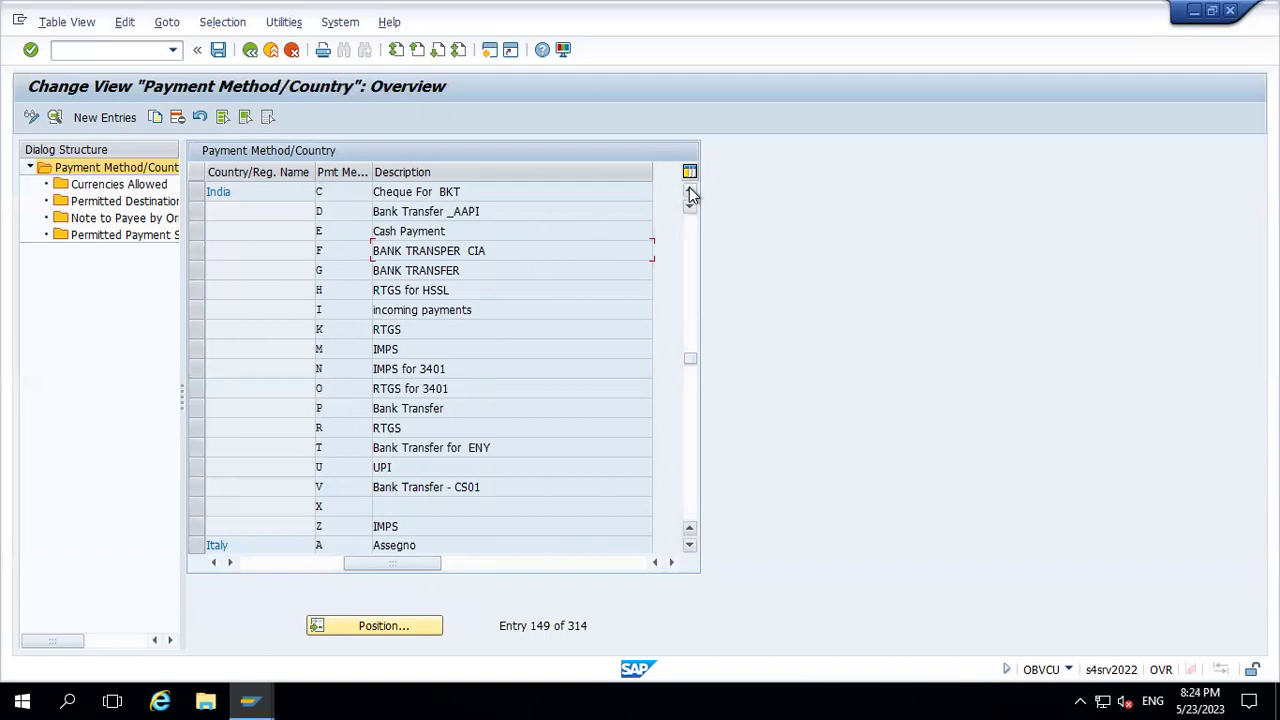
pyautogui.moveTo(690, 195); pyautogui.dragTo(690, 195)
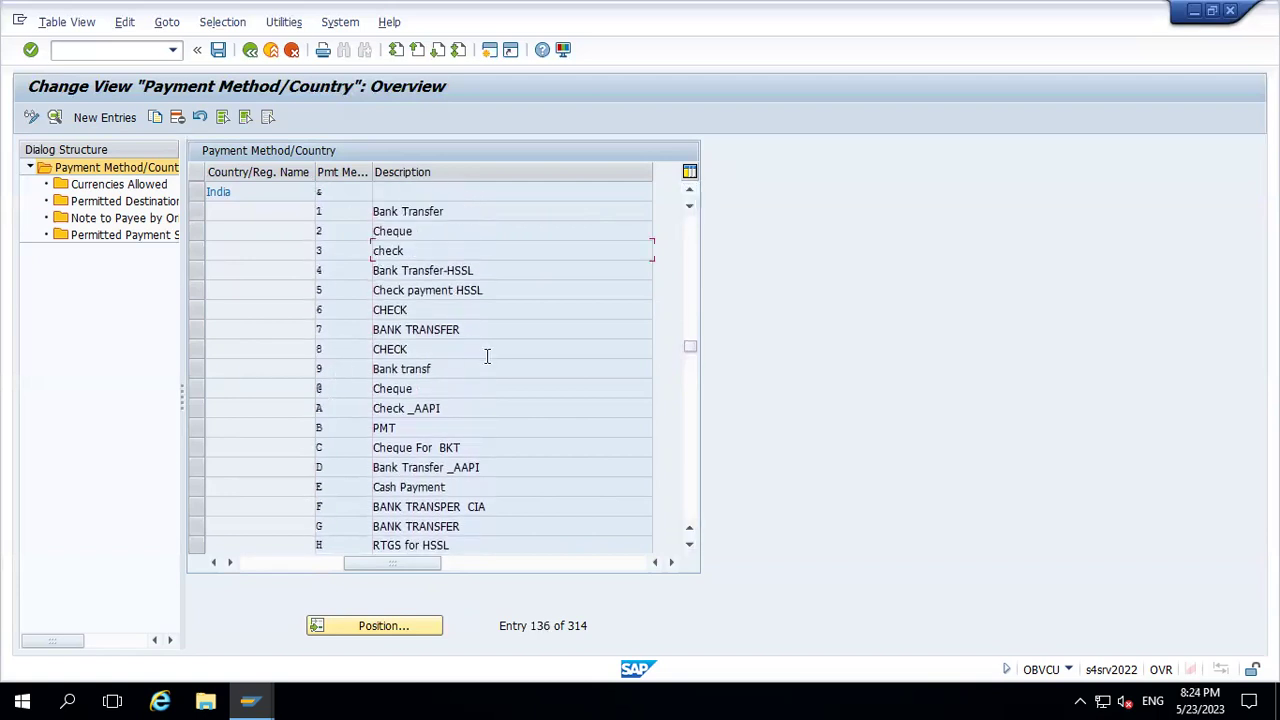
# Open the details of India's payment method C, Cheque For BKT, at the required master record specifications
pyautogui.doubleClick(408, 448)
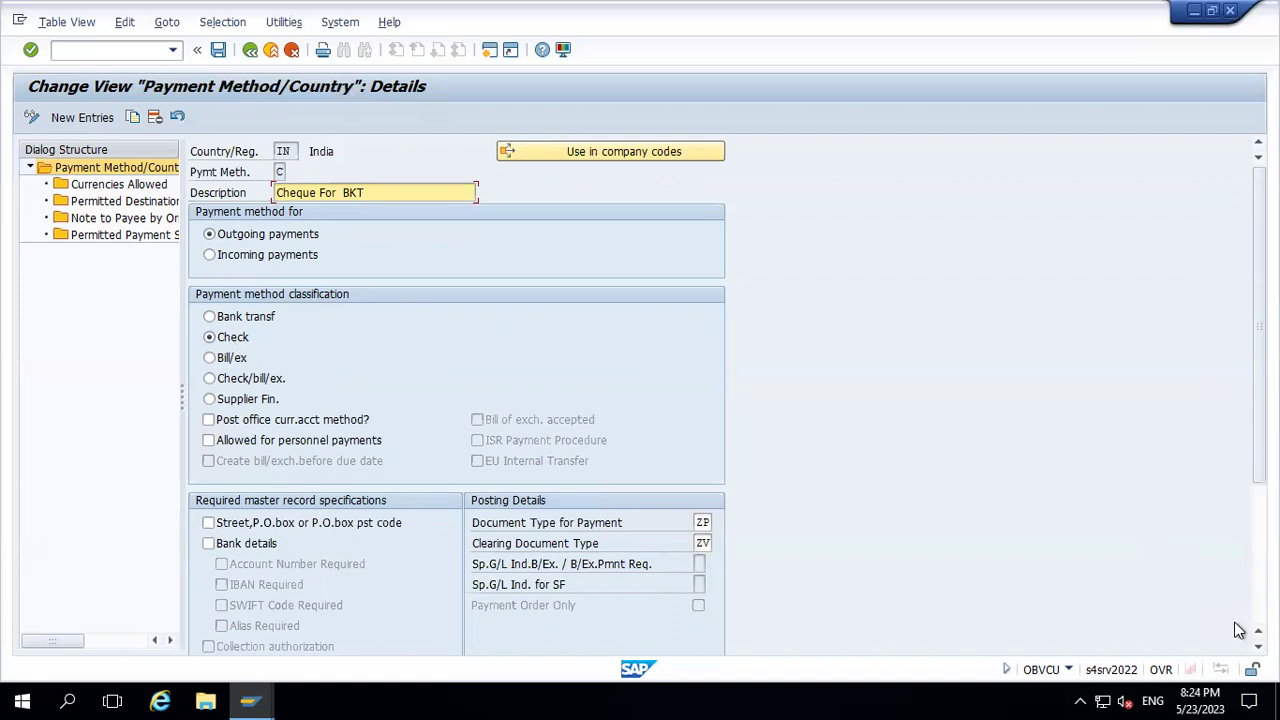
pyautogui.click(1258, 646)
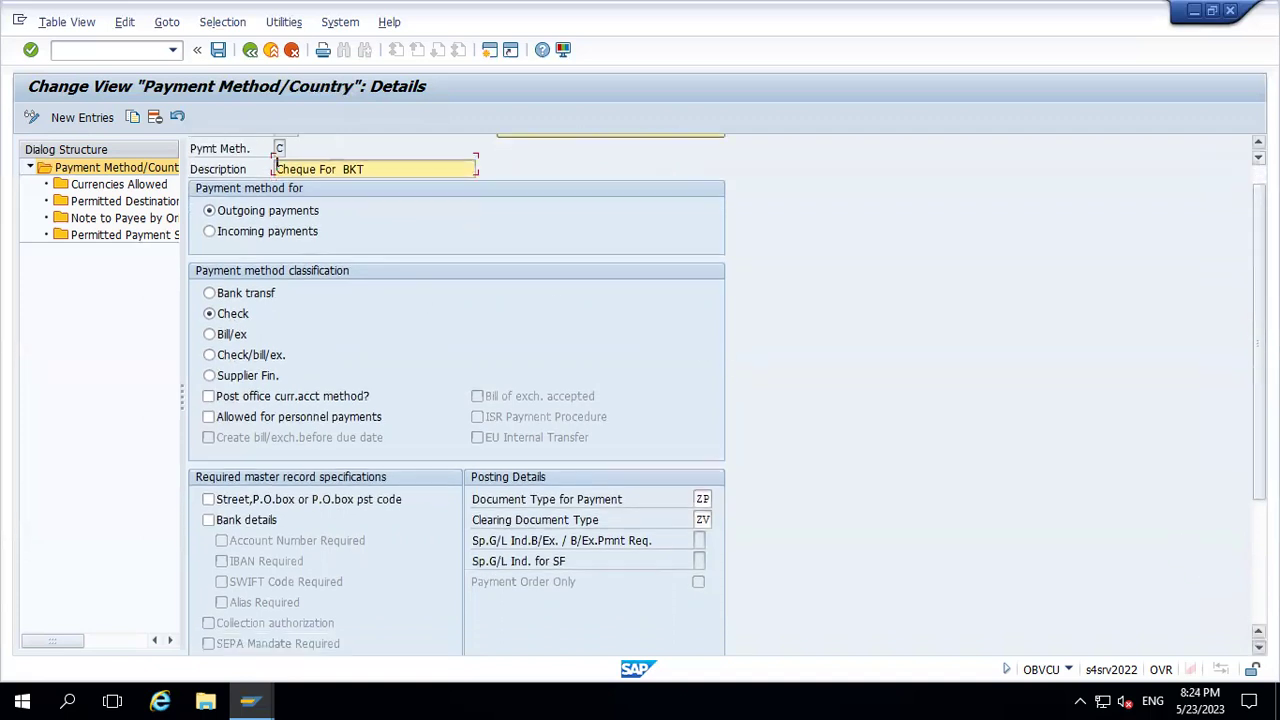
pyautogui.click(1258, 647)
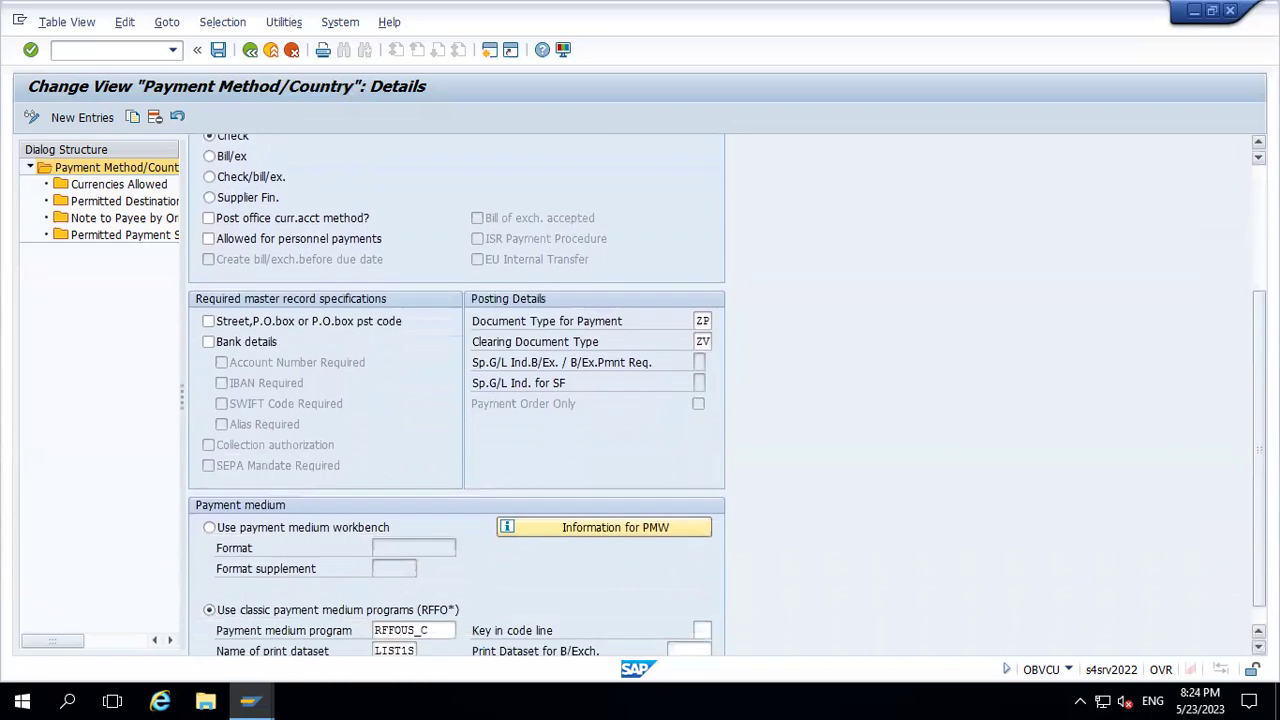
# Try requiring the street or P.O. box and the bank details in the master record specifications of payment method C
pyautogui.click(208, 321)
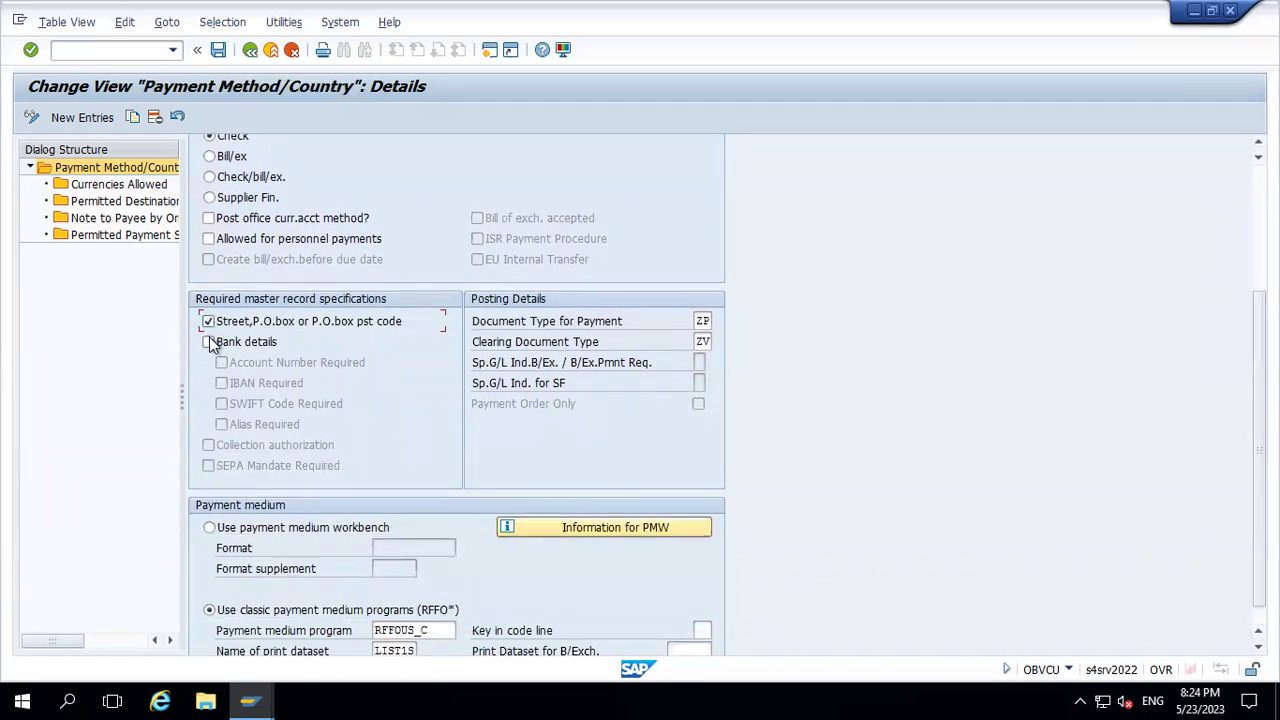
pyautogui.click(208, 341)
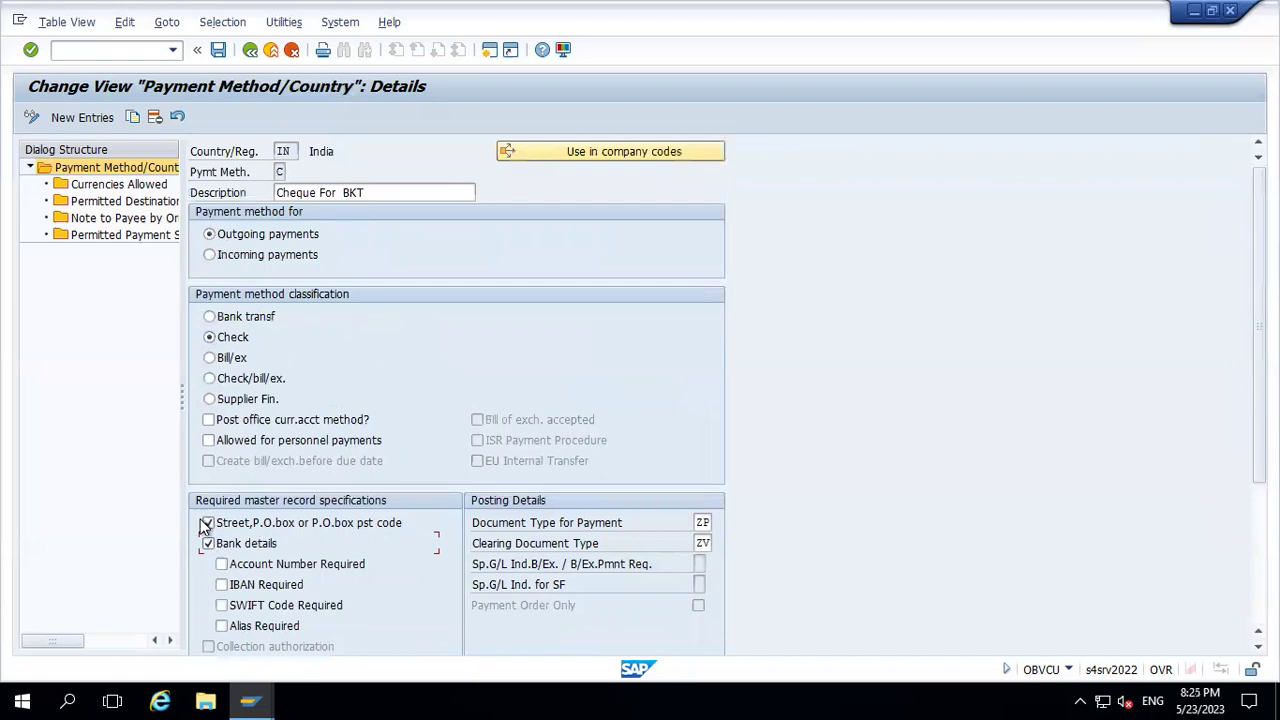
pyautogui.click(208, 523)
pyautogui.click(208, 545)
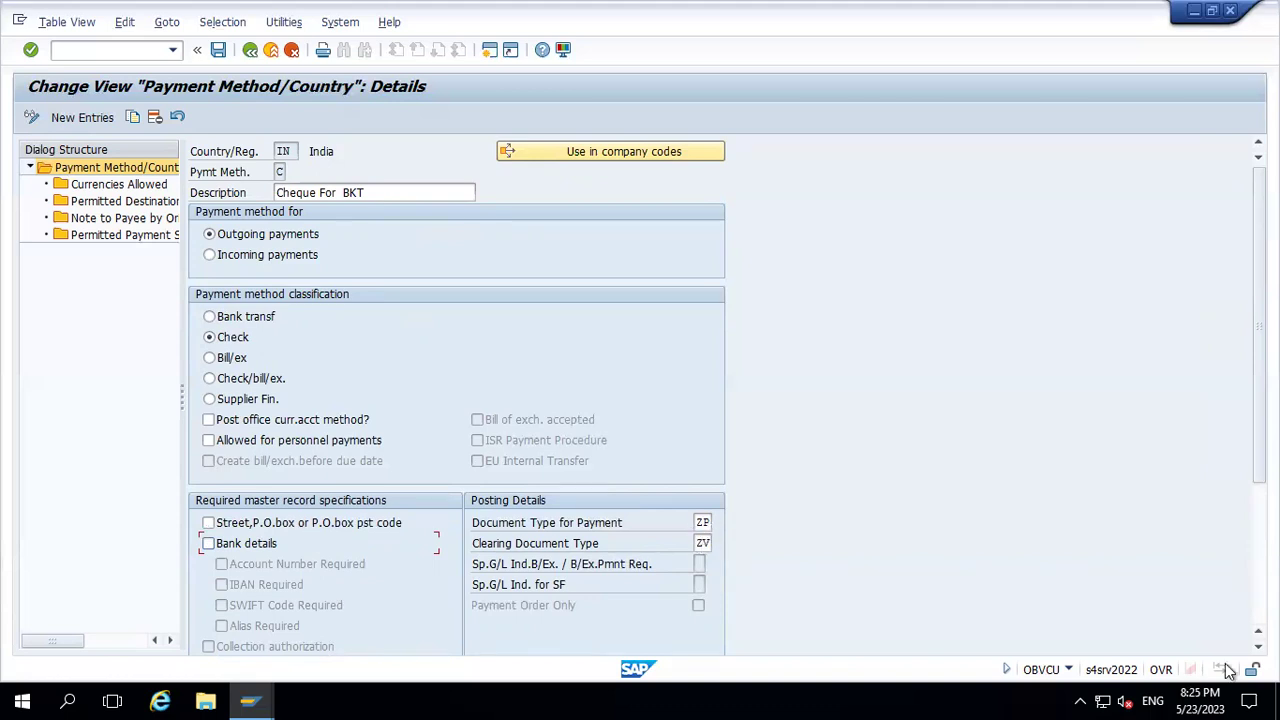
# Examine the posting details, classic payment medium program and print dataset of payment method C
pyautogui.moveTo(1259, 400); pyautogui.dragTo(1259, 533)
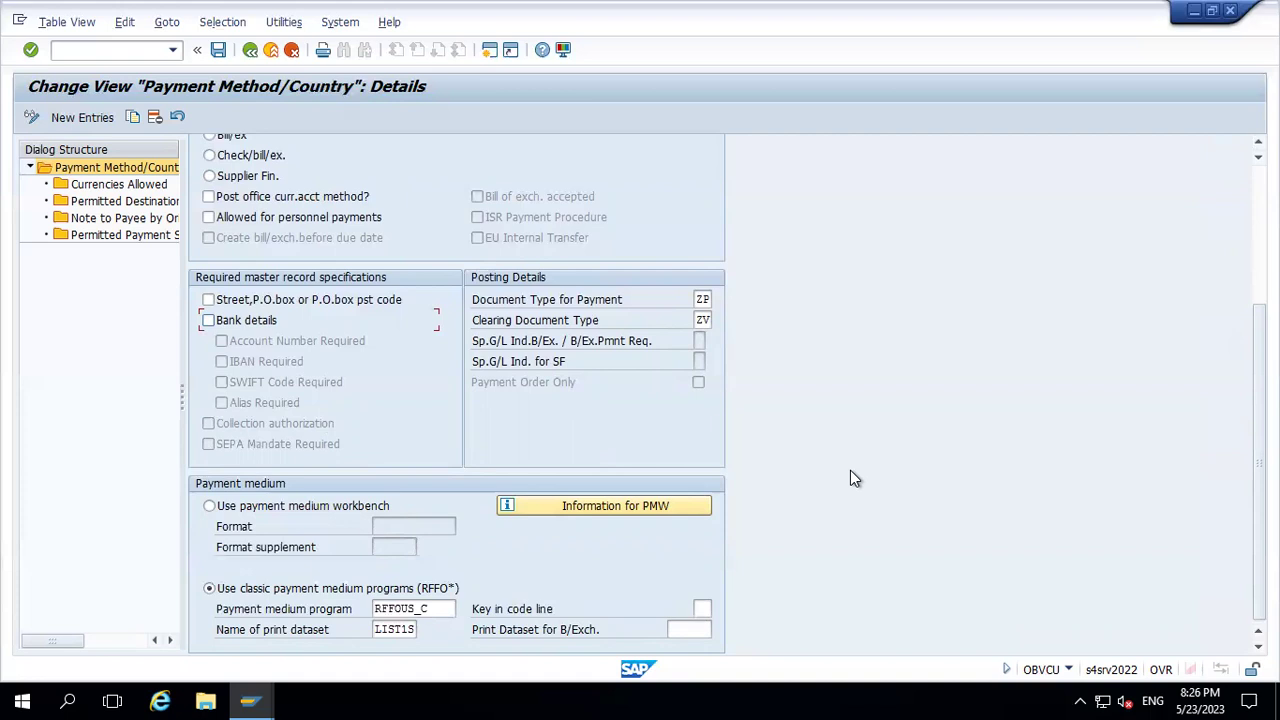
pyautogui.click(436, 610)
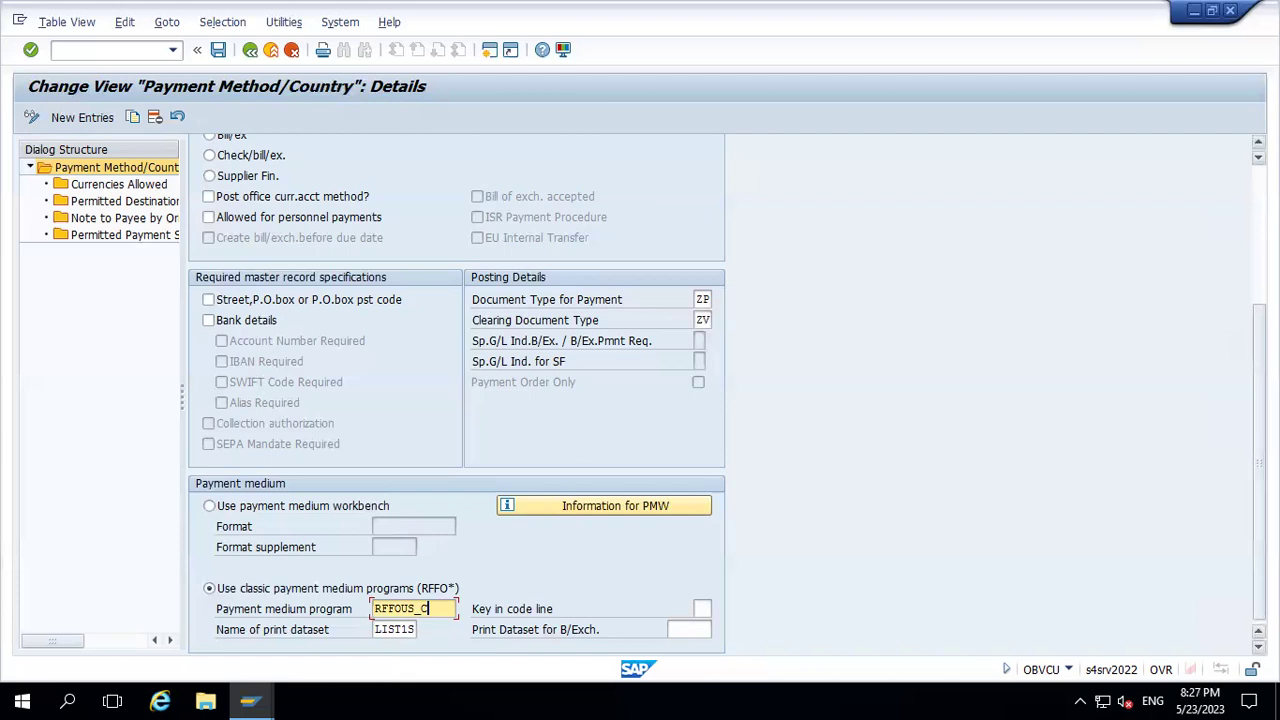
pyautogui.scroll(4, 456, 395)
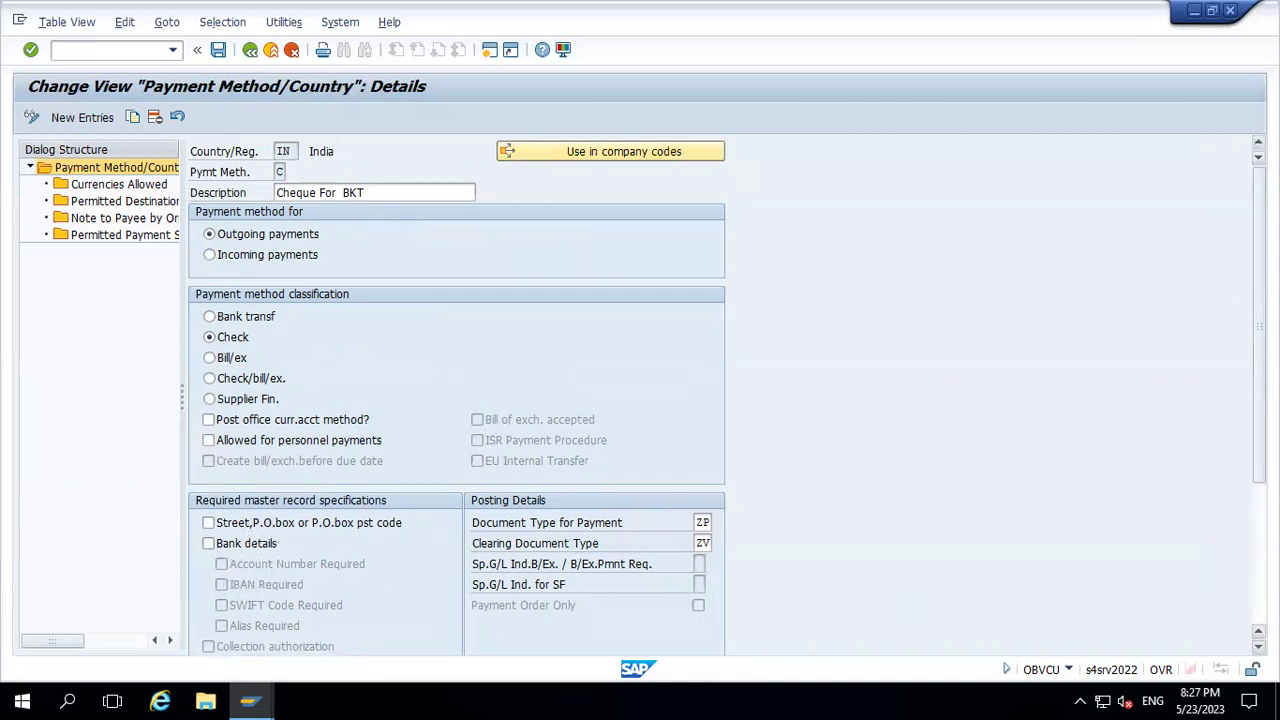
pyautogui.scroll(-3, 456, 394)
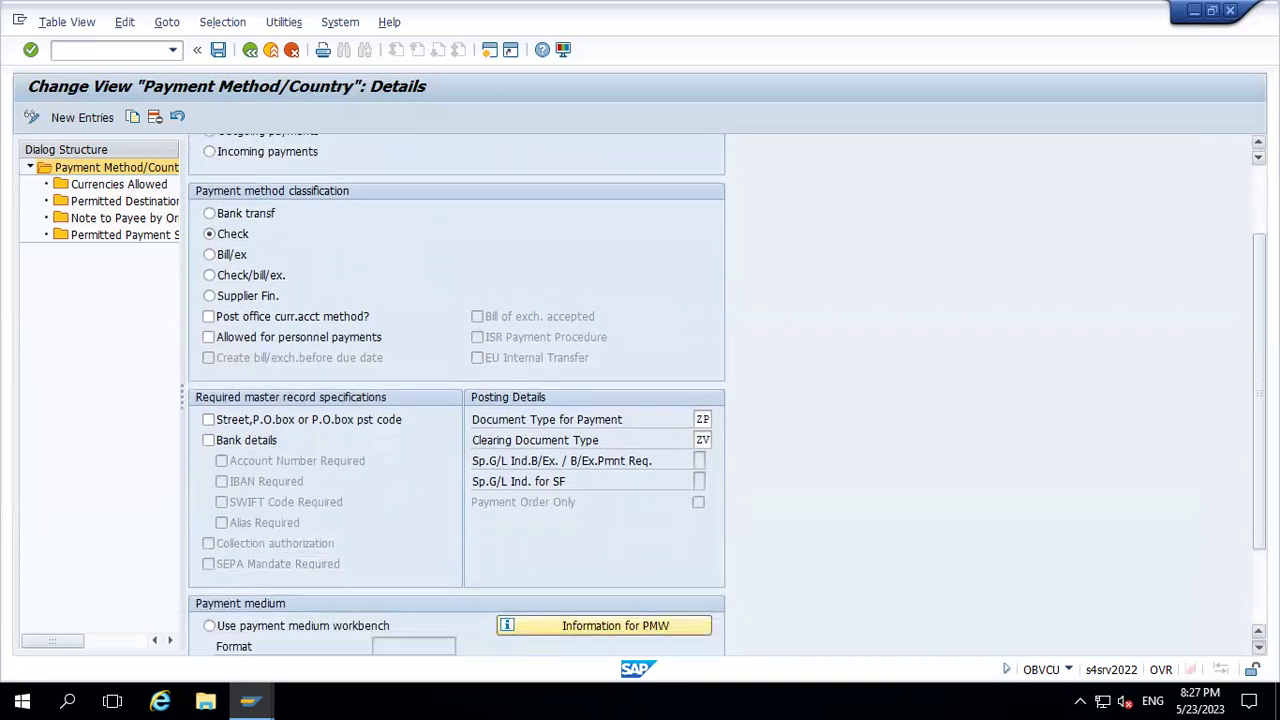
pyautogui.scroll(-2, 625, 644)
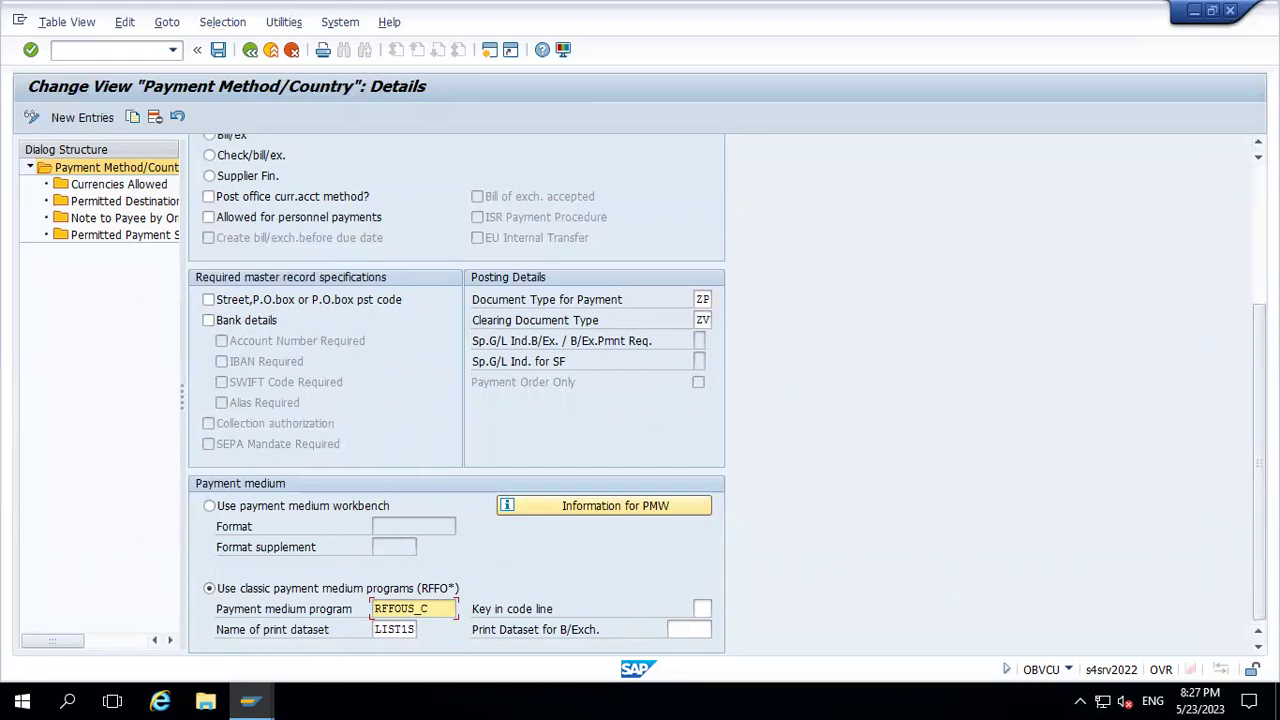
pyautogui.scroll(5, 456, 400)
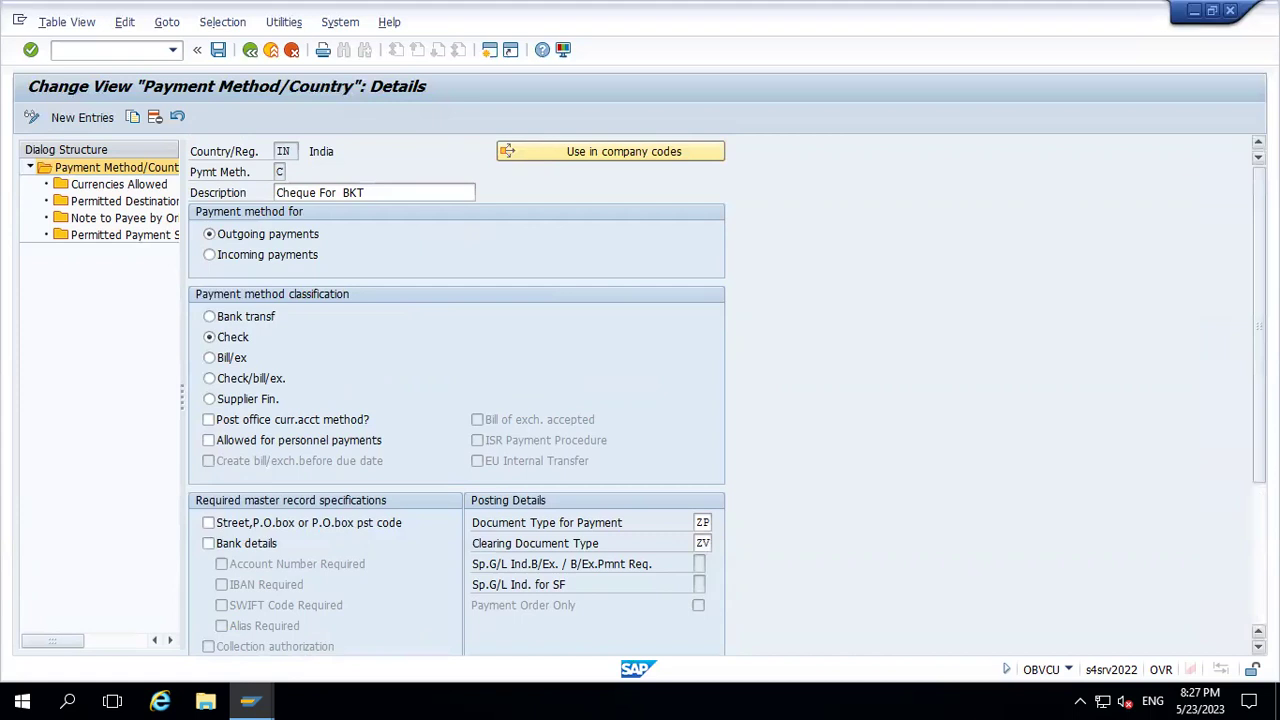
# Delete INR and USD from the currencies allowed for payment method C and save the change
pyautogui.doubleClick(114, 185)
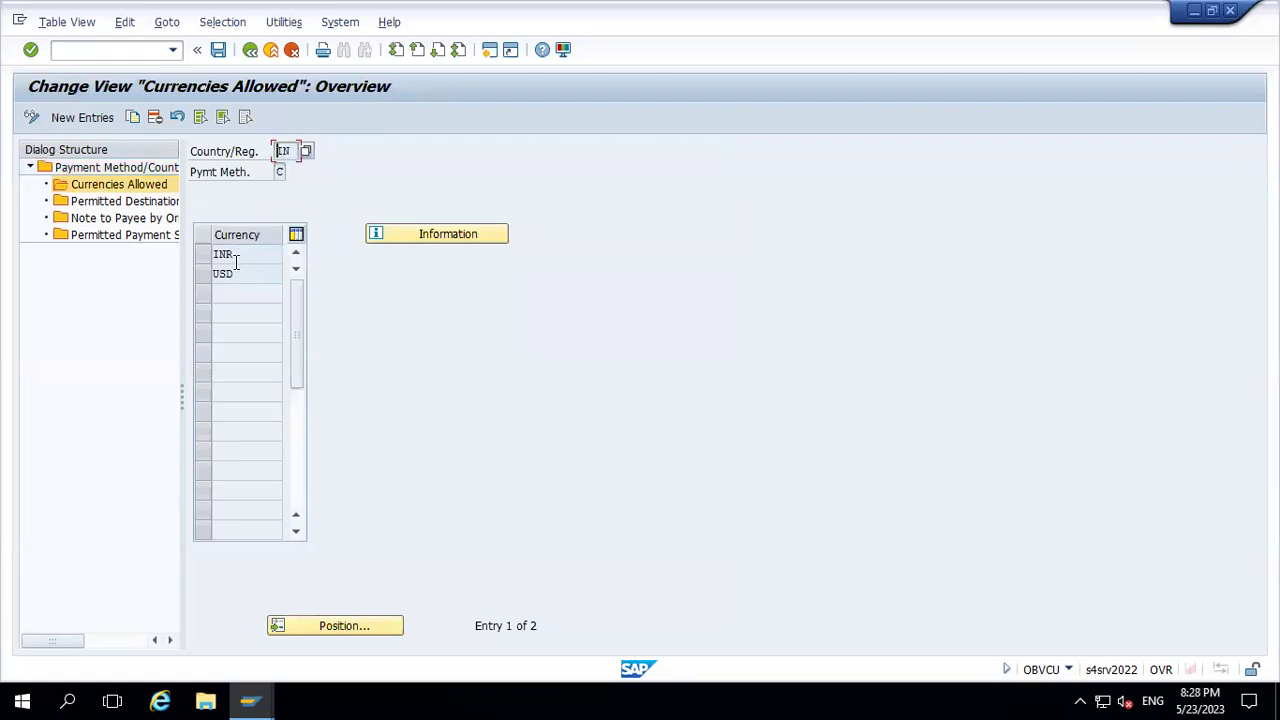
pyautogui.click(196, 258)
pyautogui.click(200, 271)
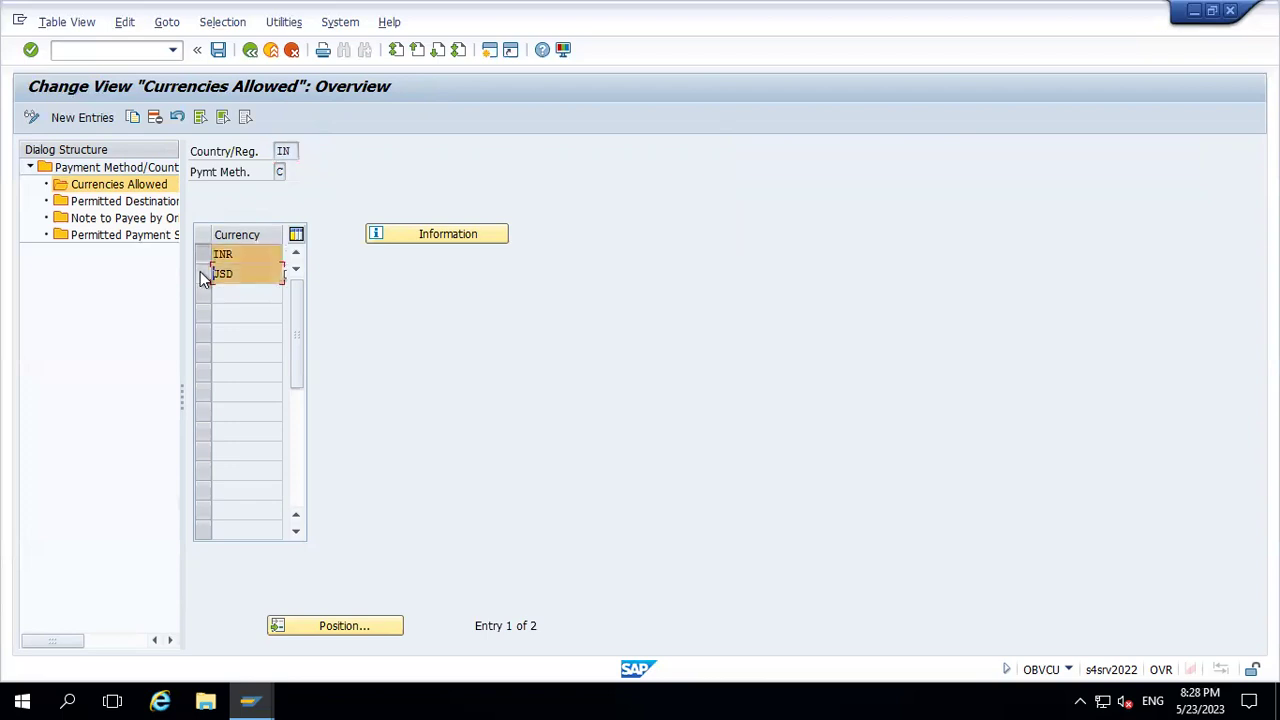
pyautogui.click(155, 117)
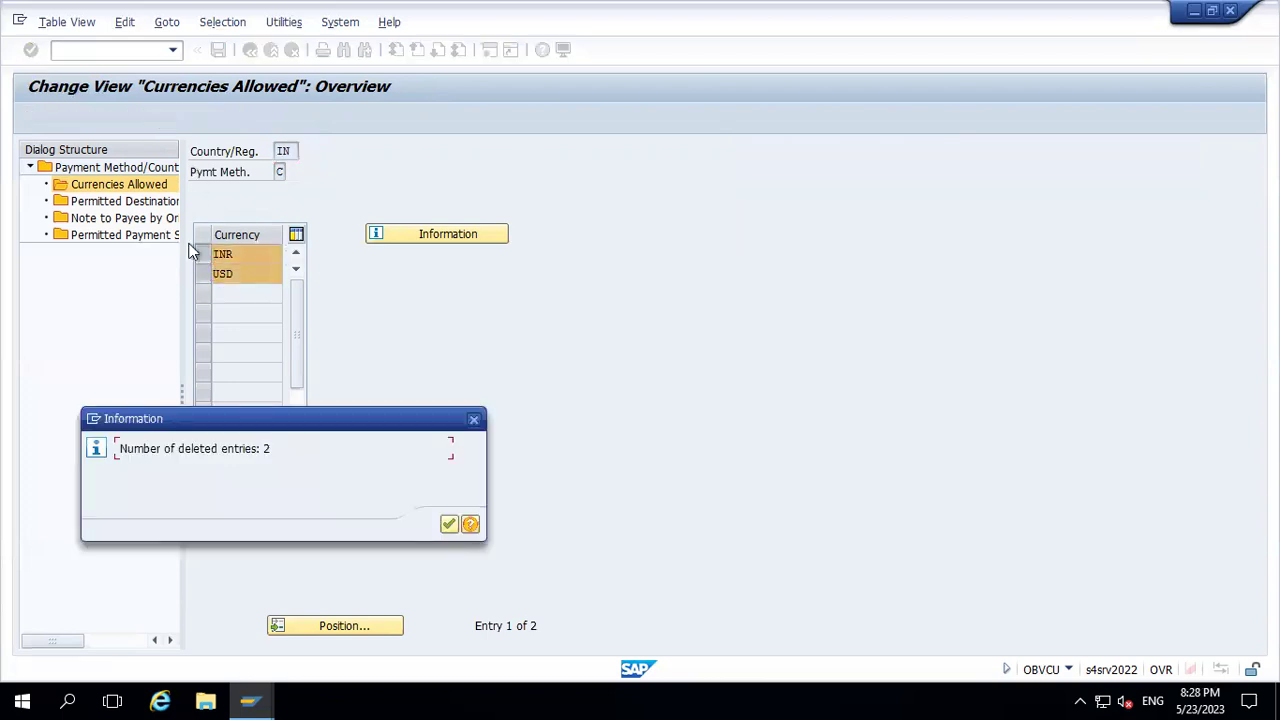
pyautogui.click(449, 525)
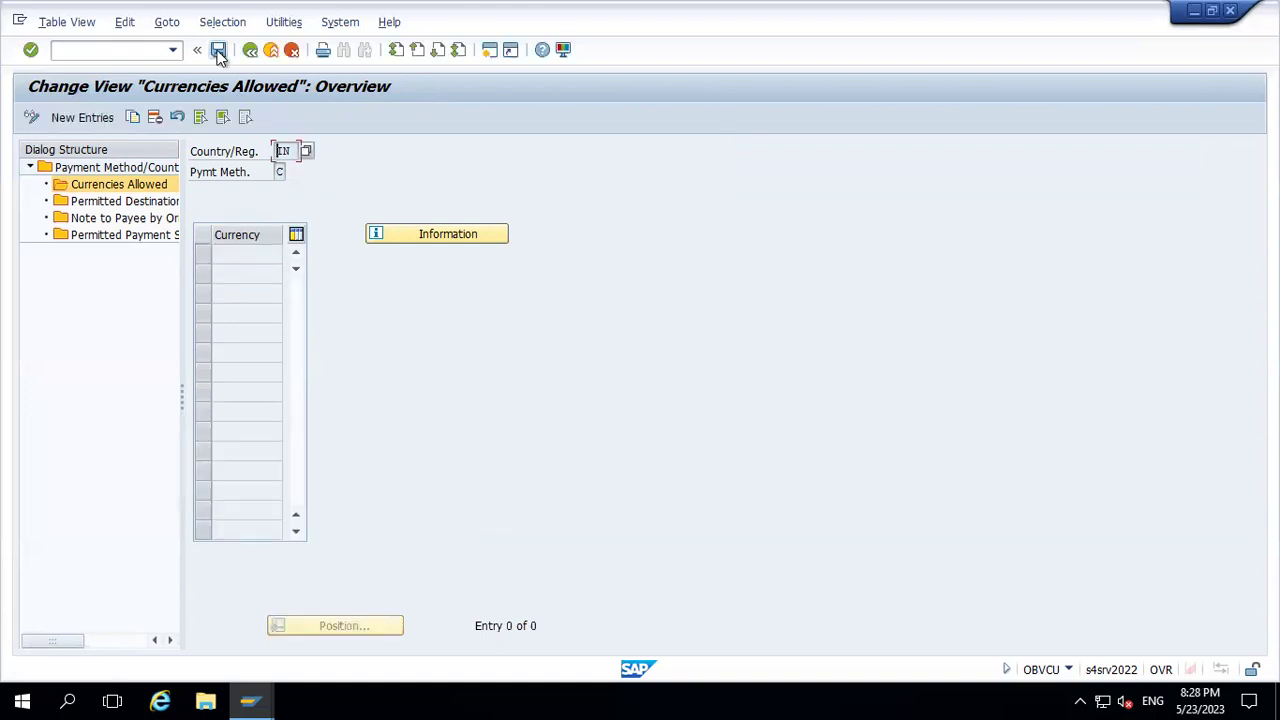
pyautogui.click(217, 50)
pyautogui.click(276, 318)
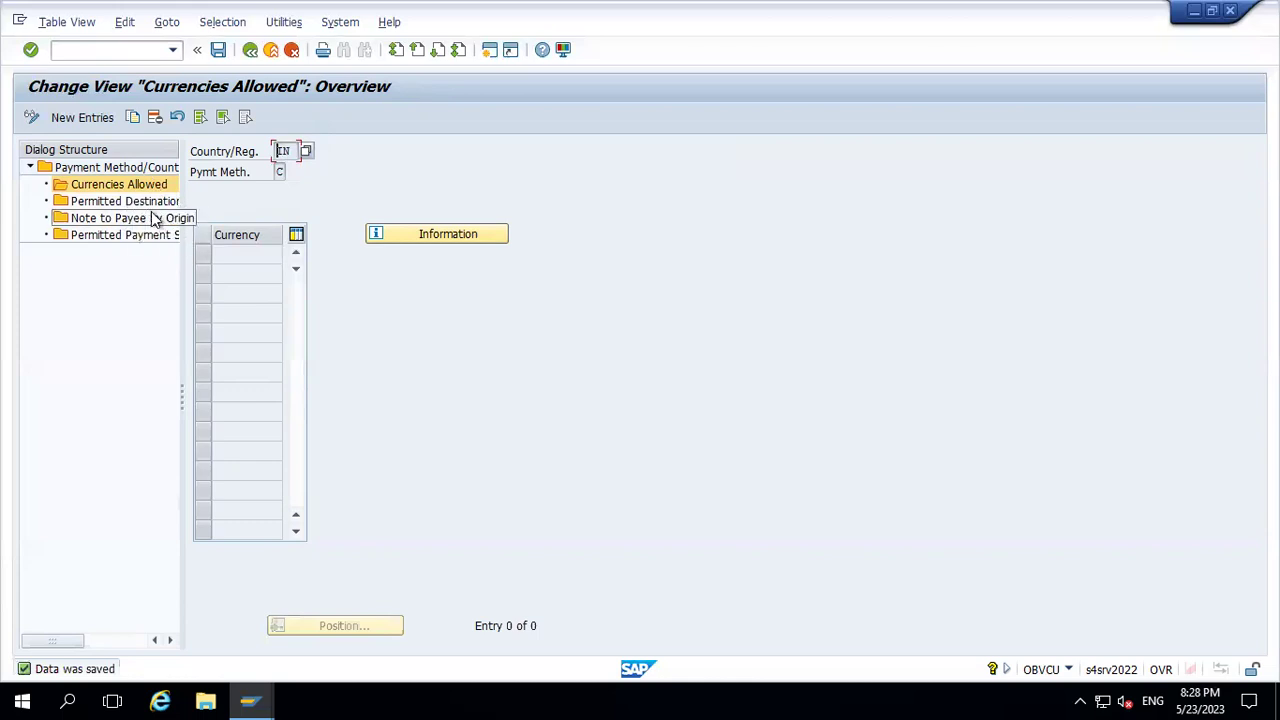
# Delete IN from the permitted destination countries of payment method C and save the change
pyautogui.doubleClick(99, 206)
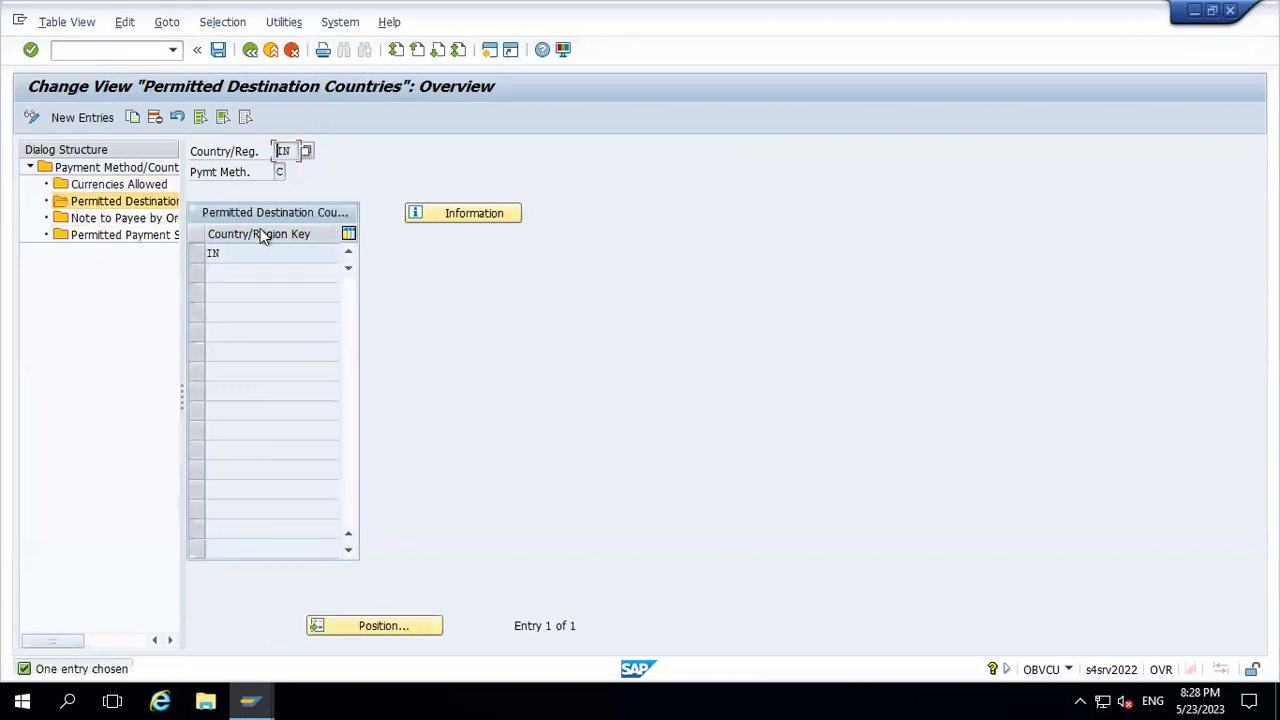
pyautogui.click(196, 252)
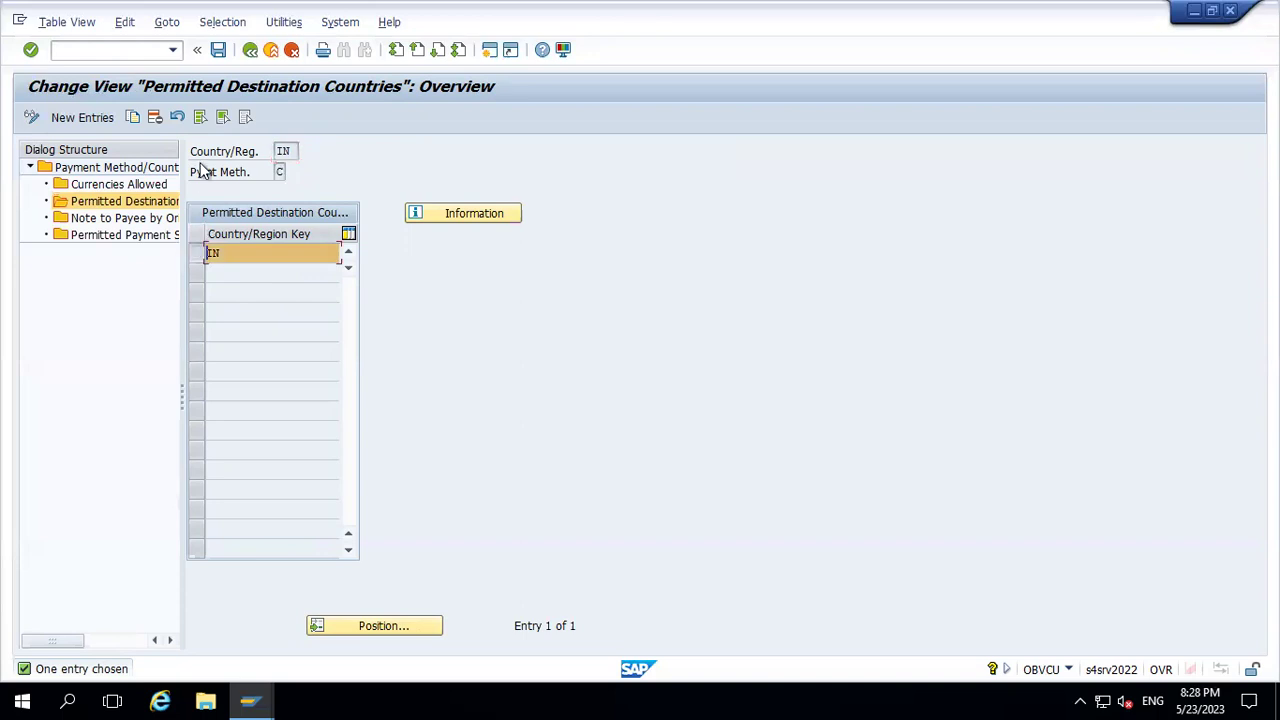
pyautogui.click(155, 118)
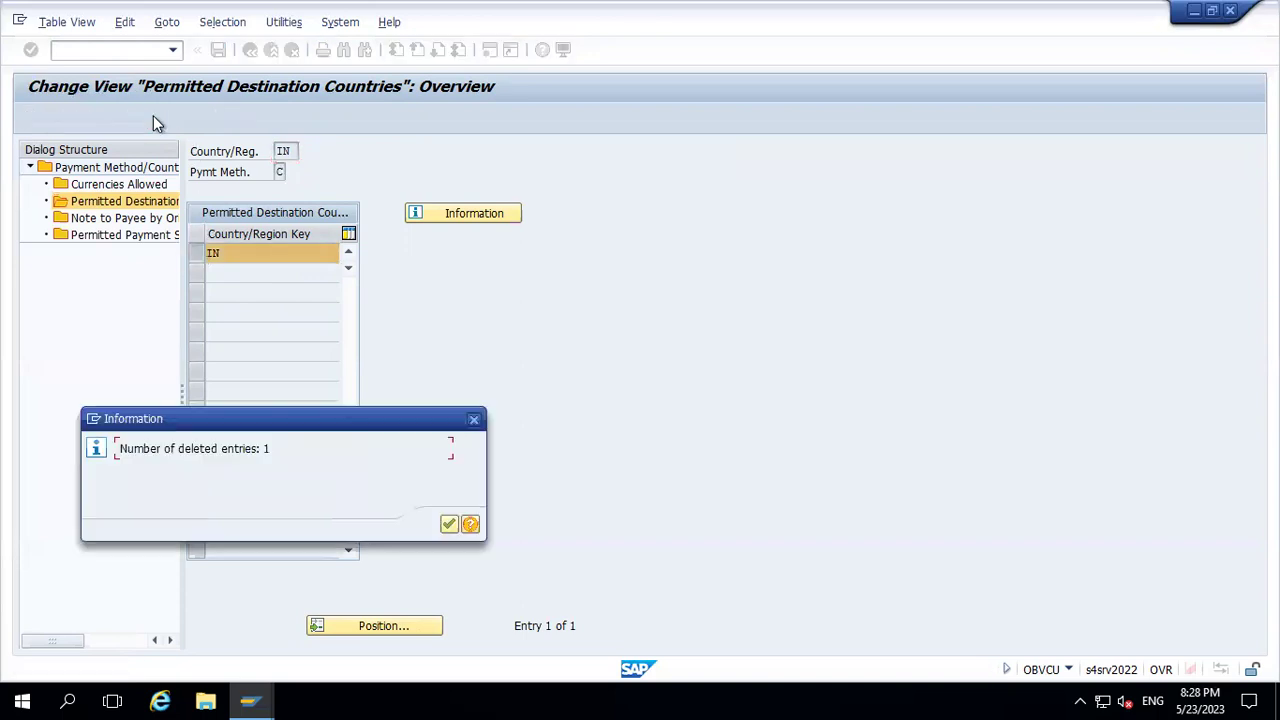
pyautogui.click(448, 524)
pyautogui.click(218, 50)
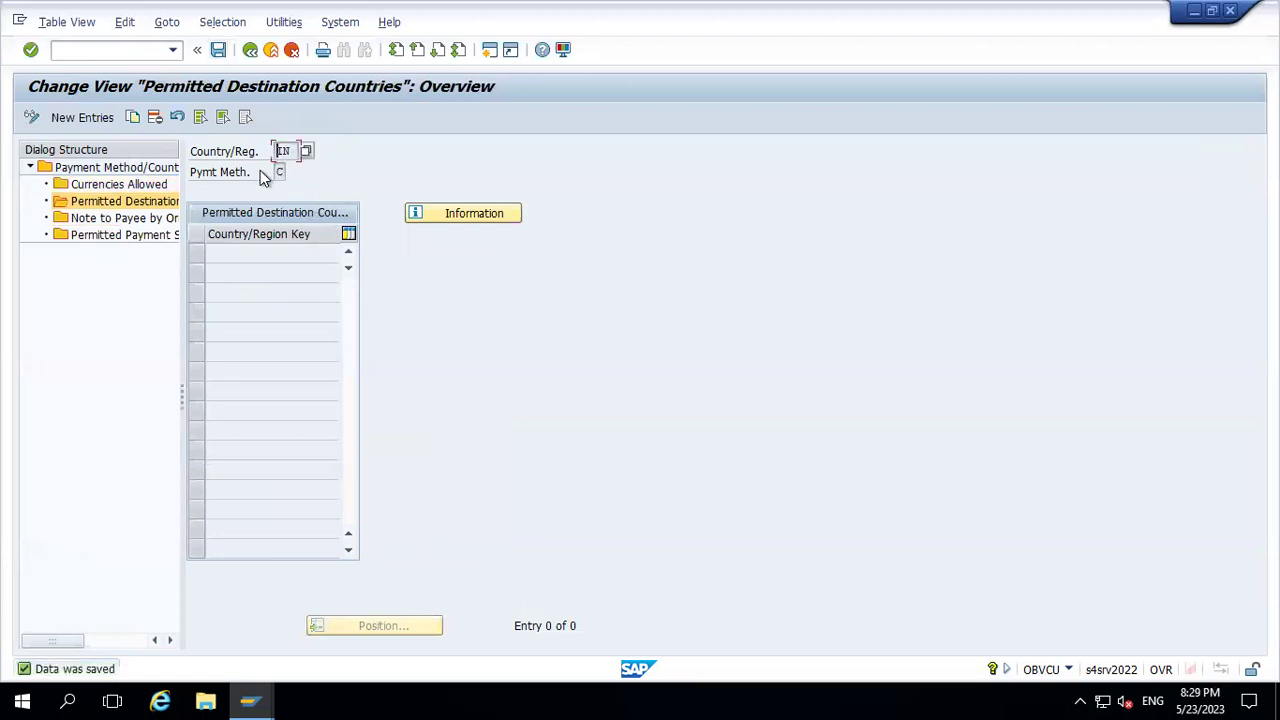
# Review the allowed currencies and permitted destination countries entries in the dialog structure of payment method C
pyautogui.click(123, 189)
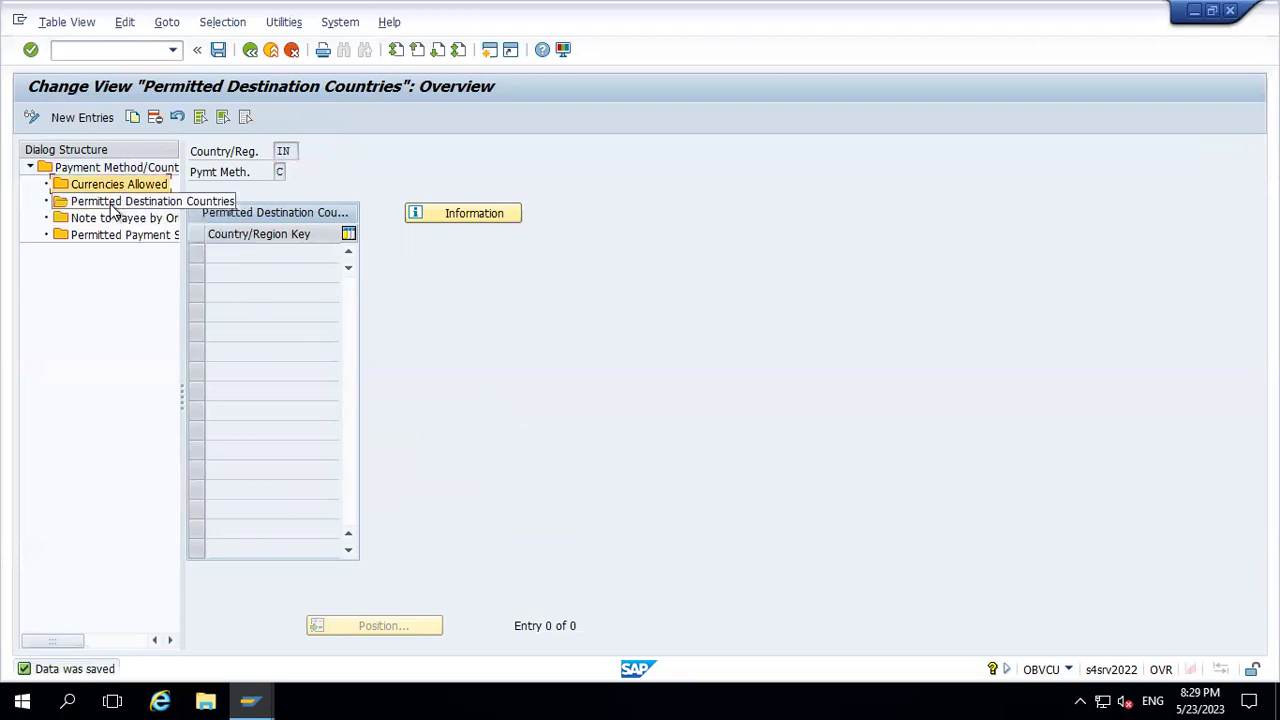
pyautogui.click(112, 208)
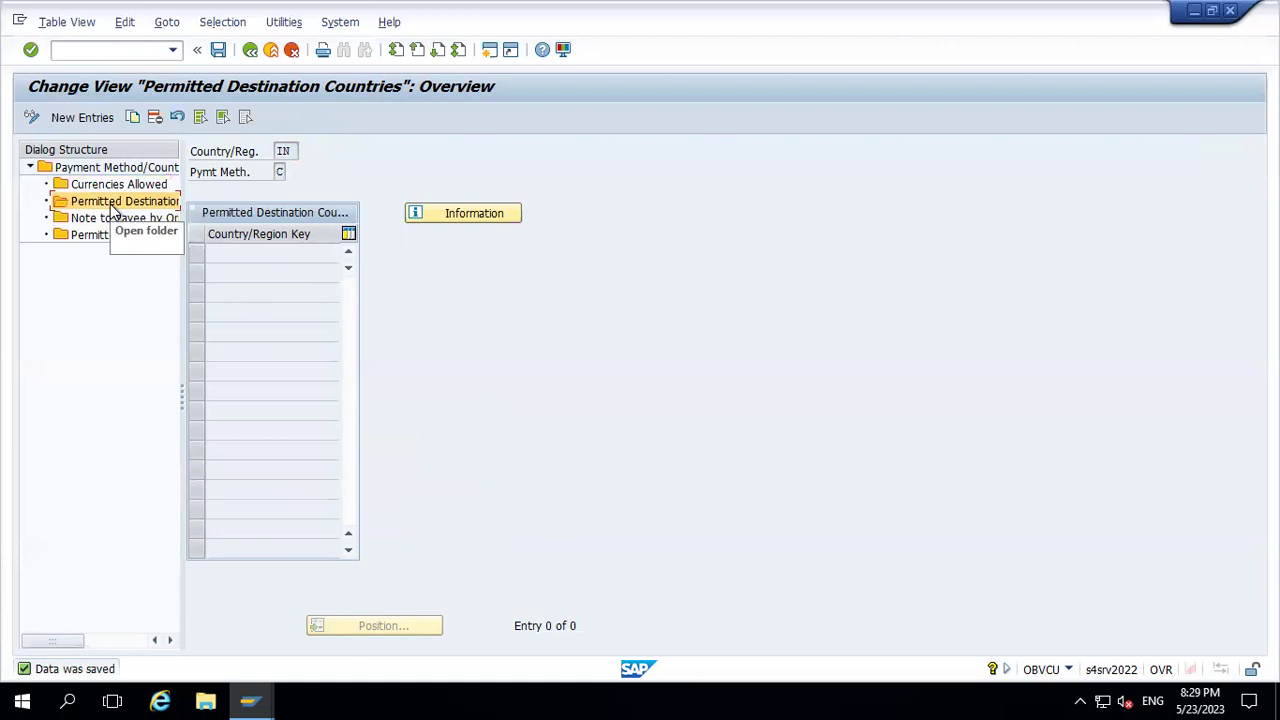
pyautogui.click(118, 187)
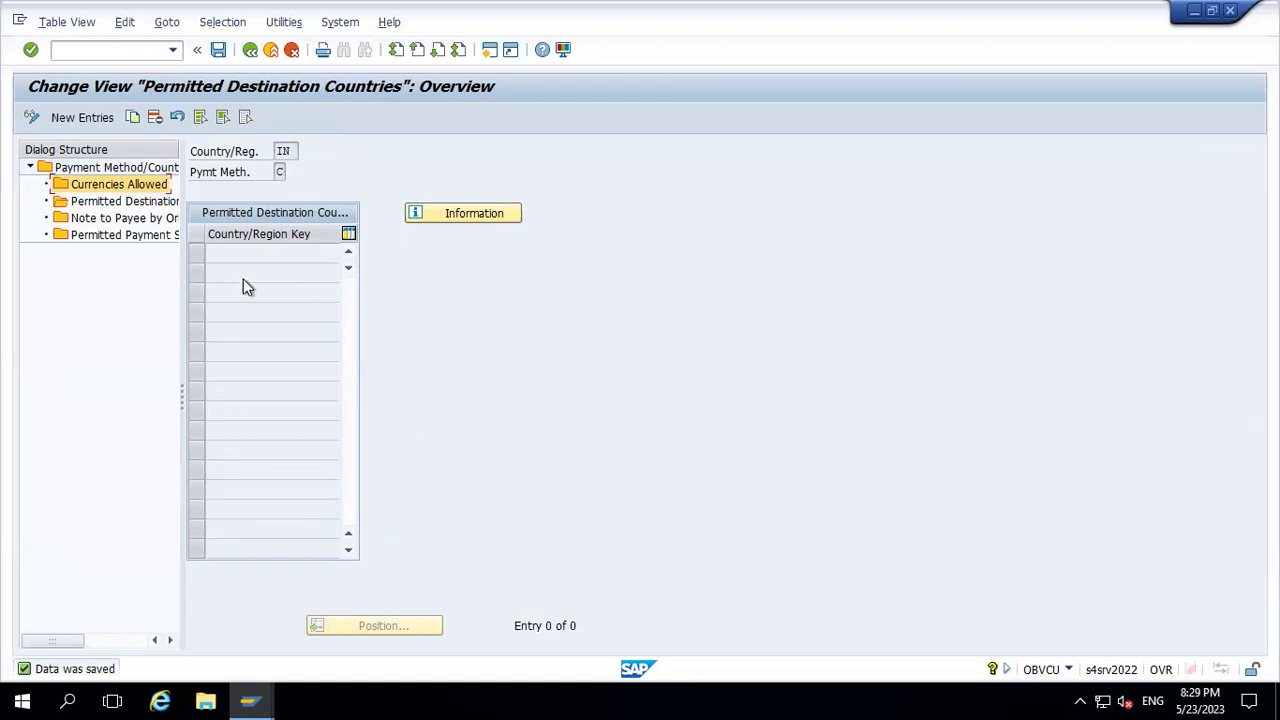
pyautogui.click(137, 204)
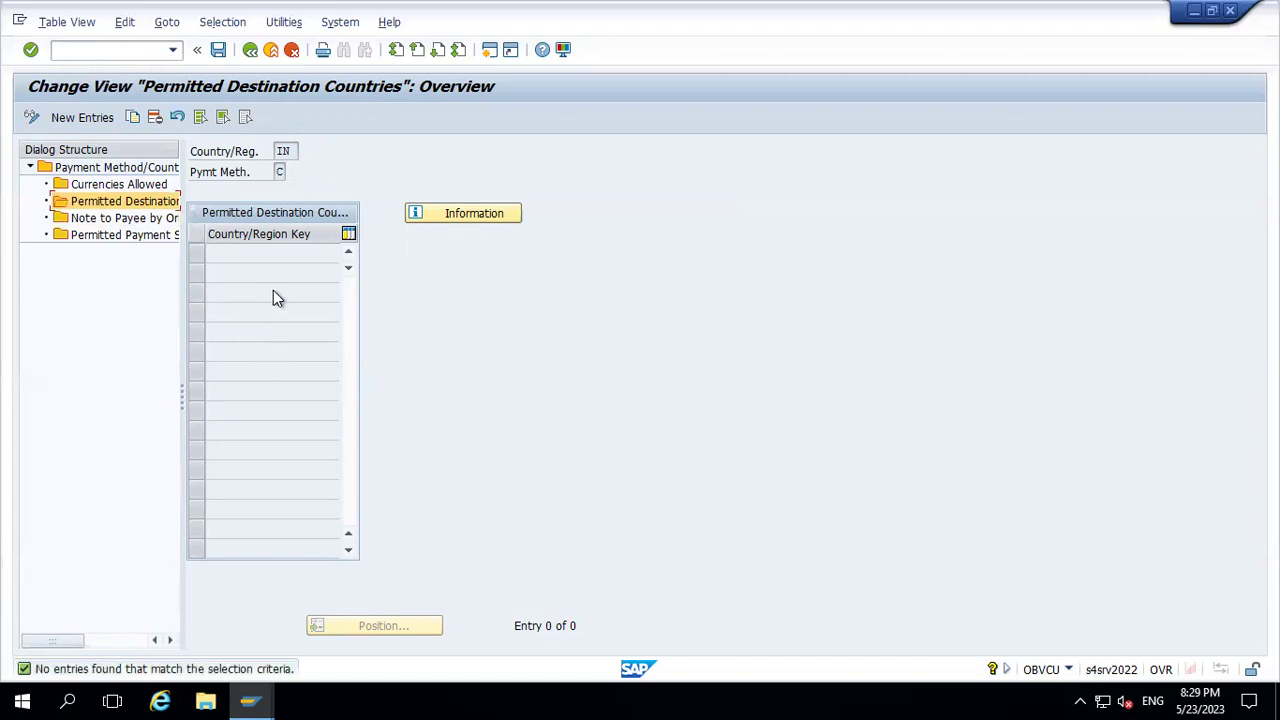
# Leave the payment method settings and return to the payment program customizing overview
pyautogui.click(249, 50)
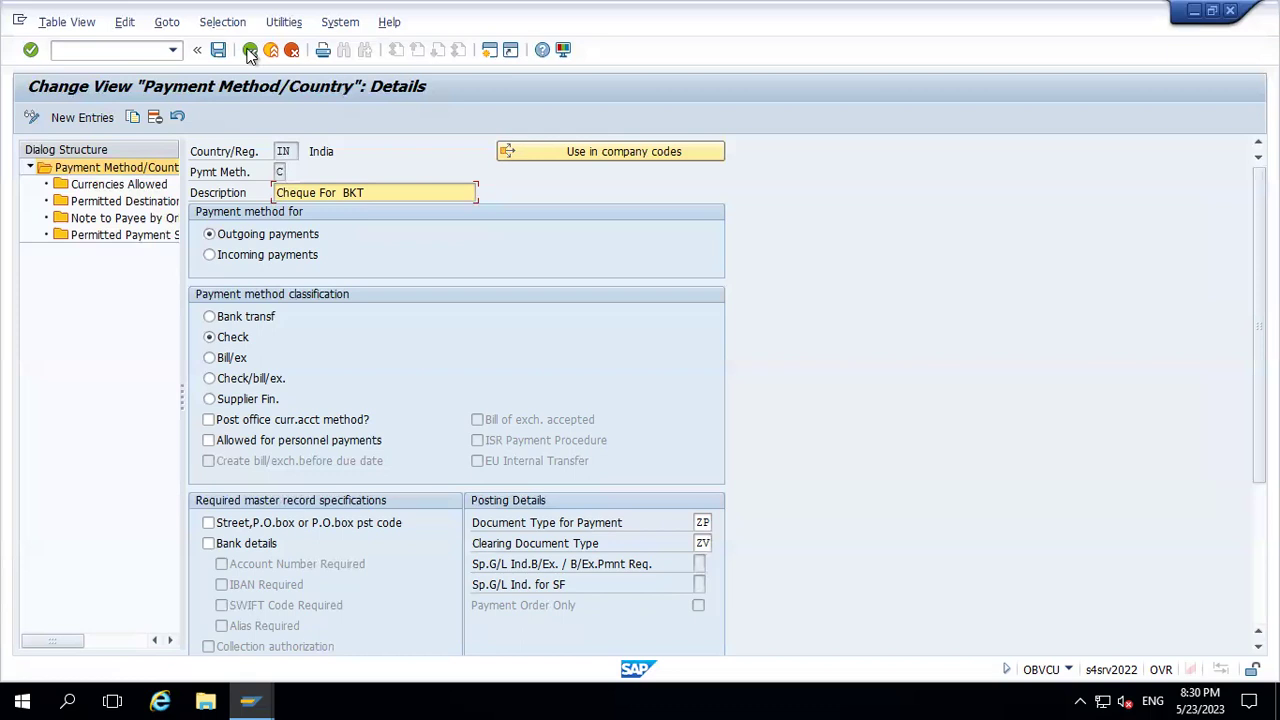
pyautogui.click(251, 51)
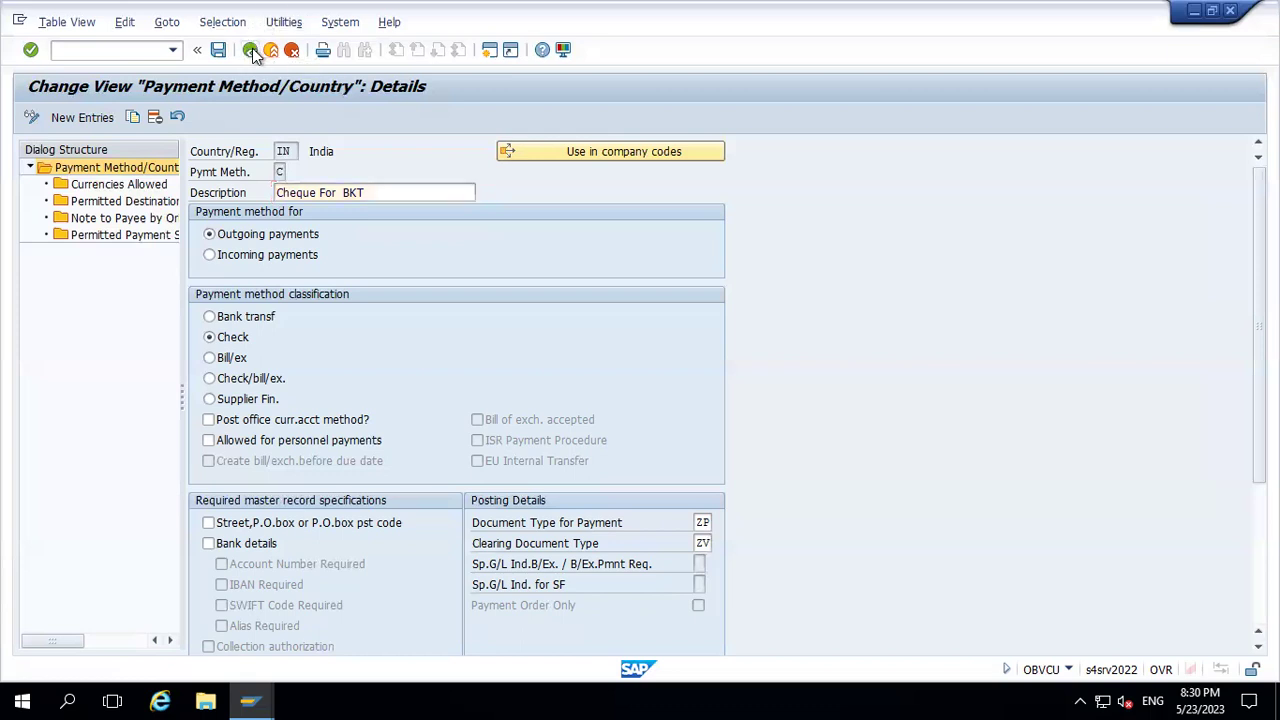
pyautogui.click(252, 50)
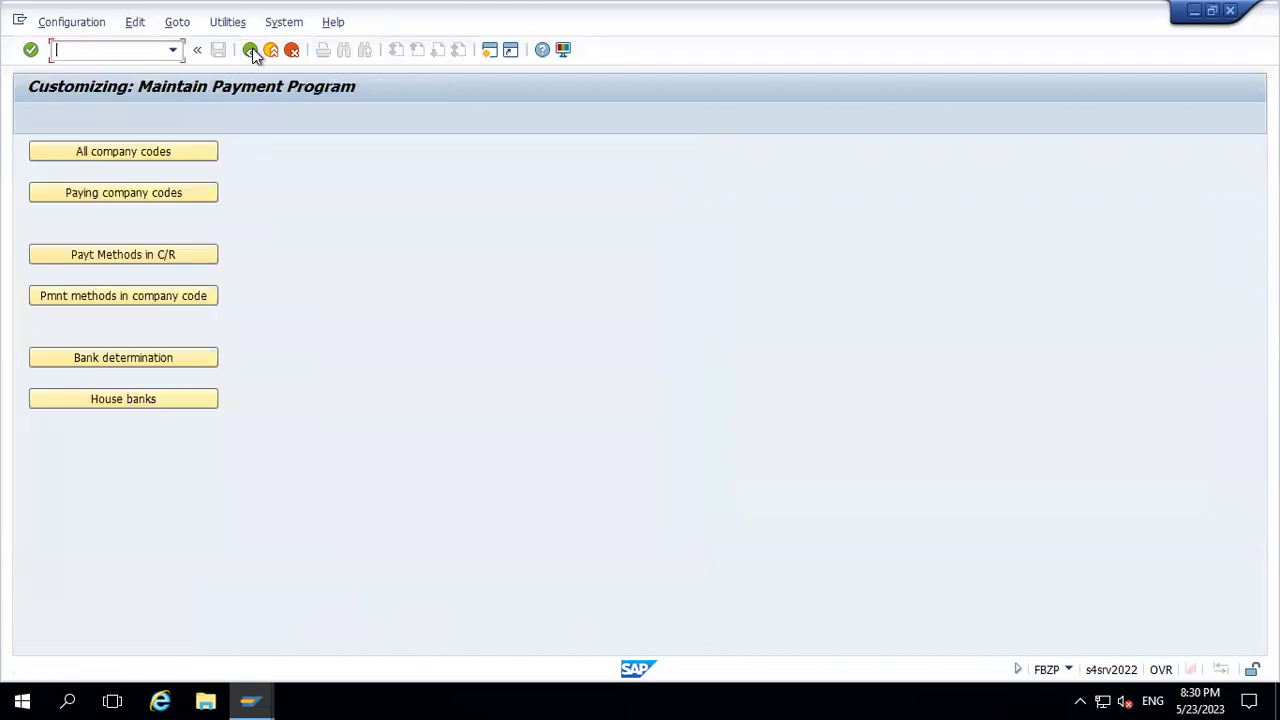
# Open the payment methods in company code settings and position the list at paying company code FA10
pyautogui.click(124, 301)
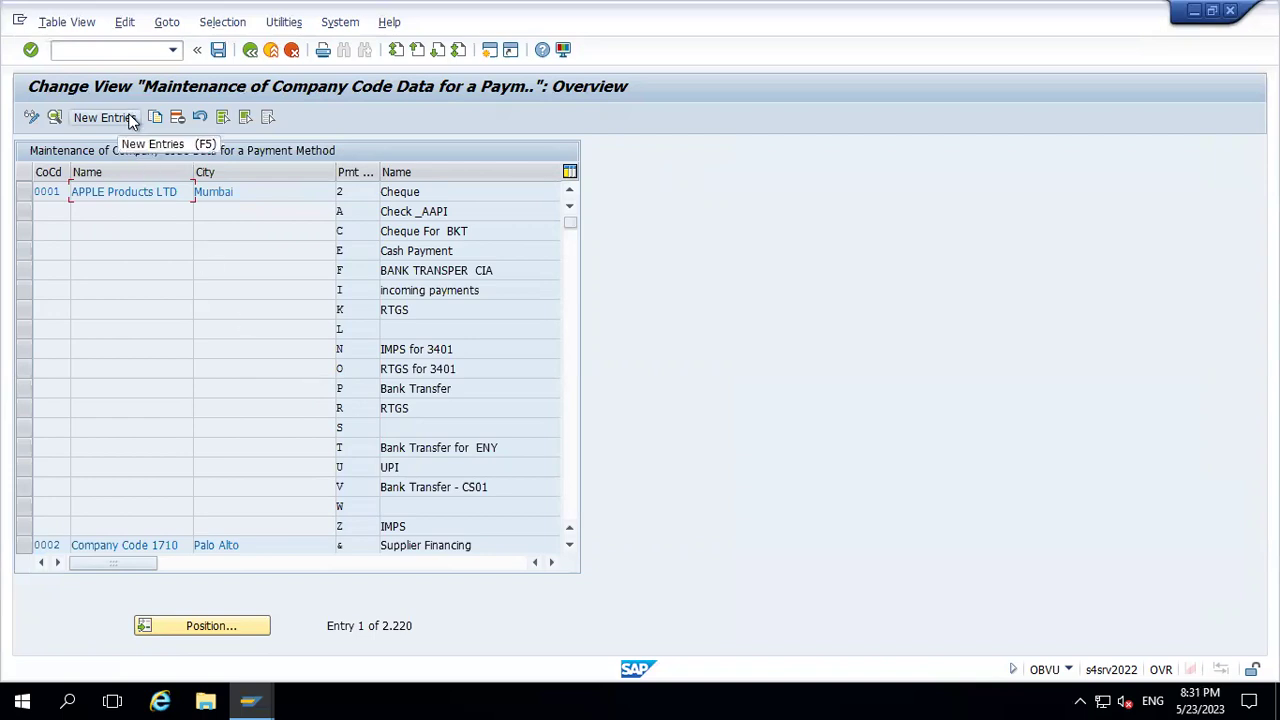
pyautogui.click(193, 622)
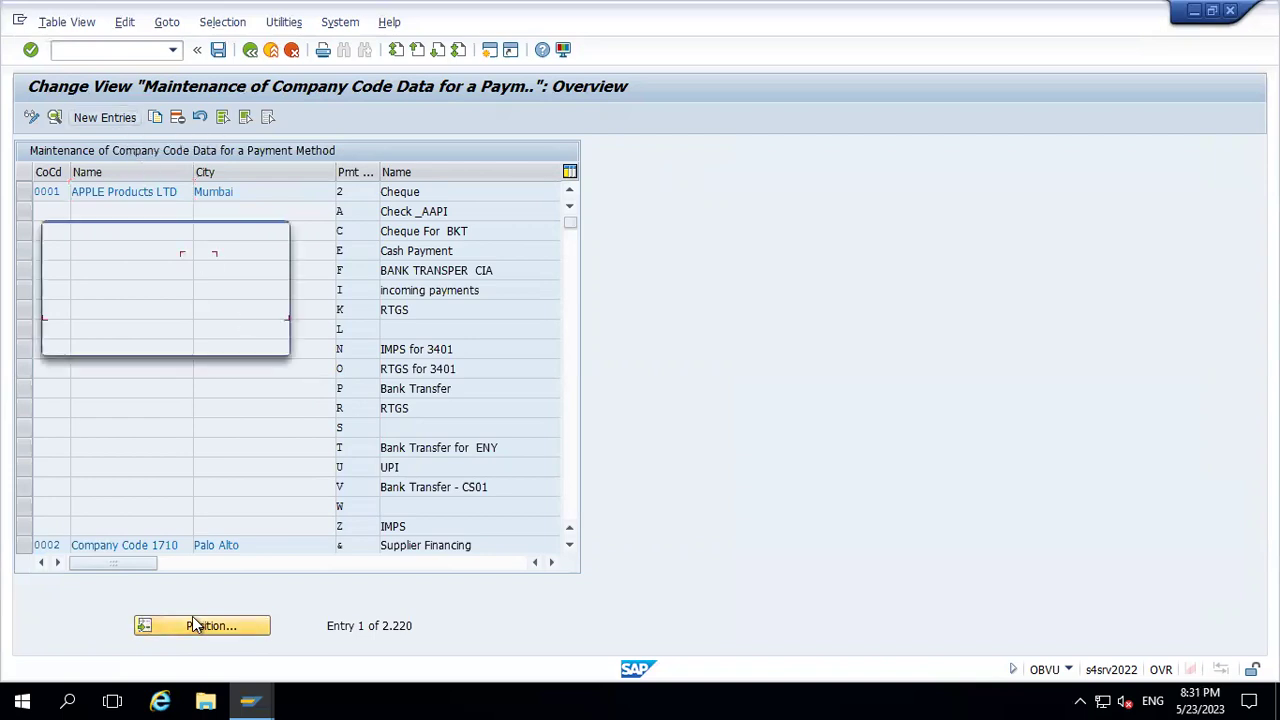
pyautogui.write('FA10')
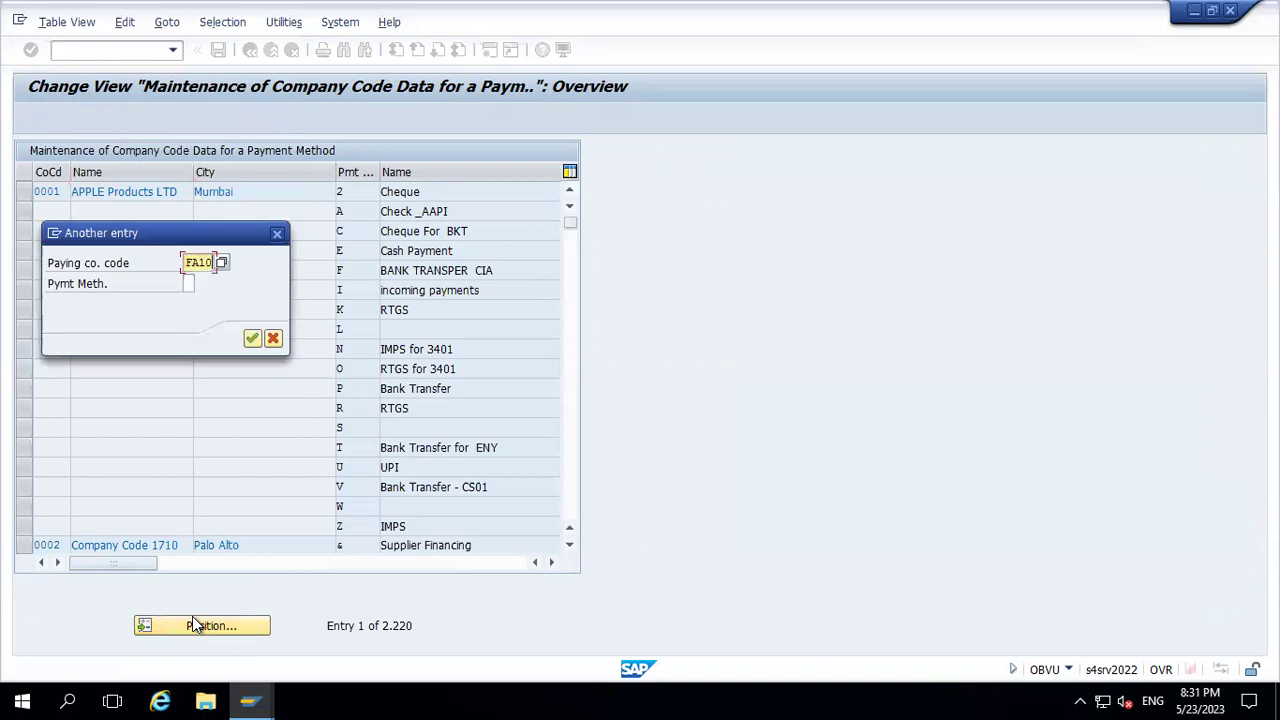
pyautogui.press('Return')
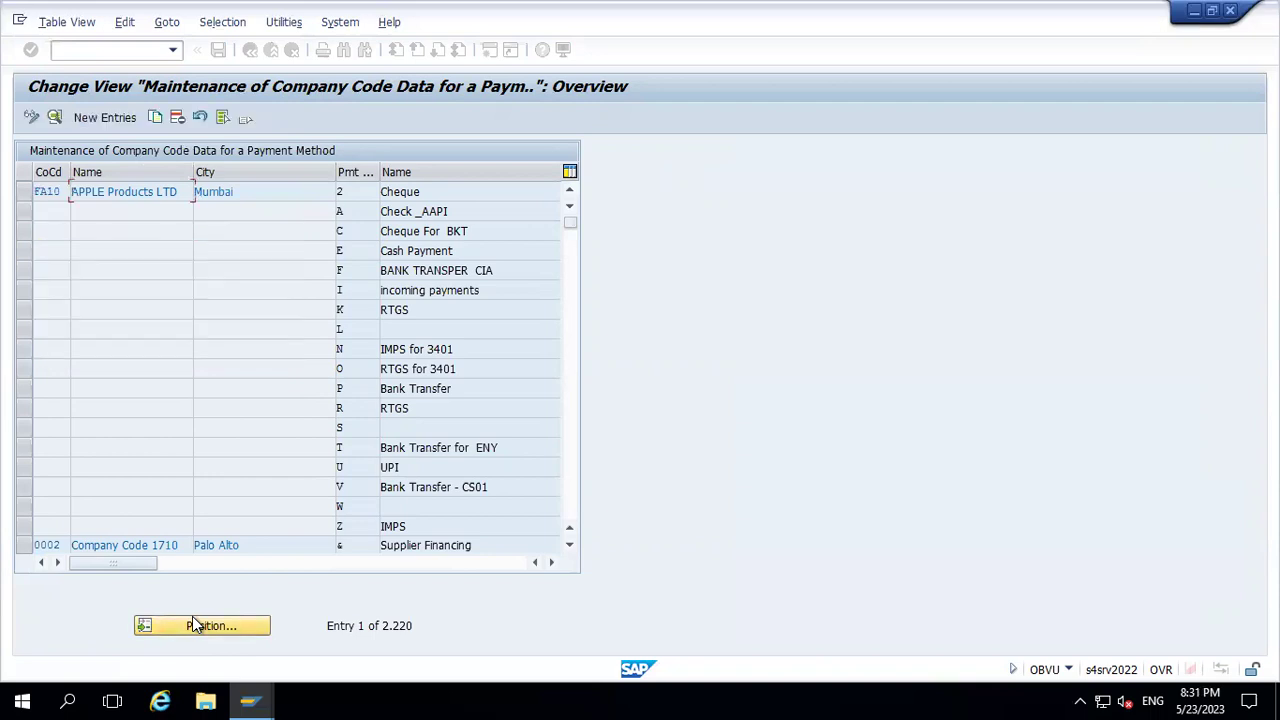
# Create a new company code payment method entry for paying company code FA10 with payment method 2 (Cheque)
pyautogui.click(110, 117)
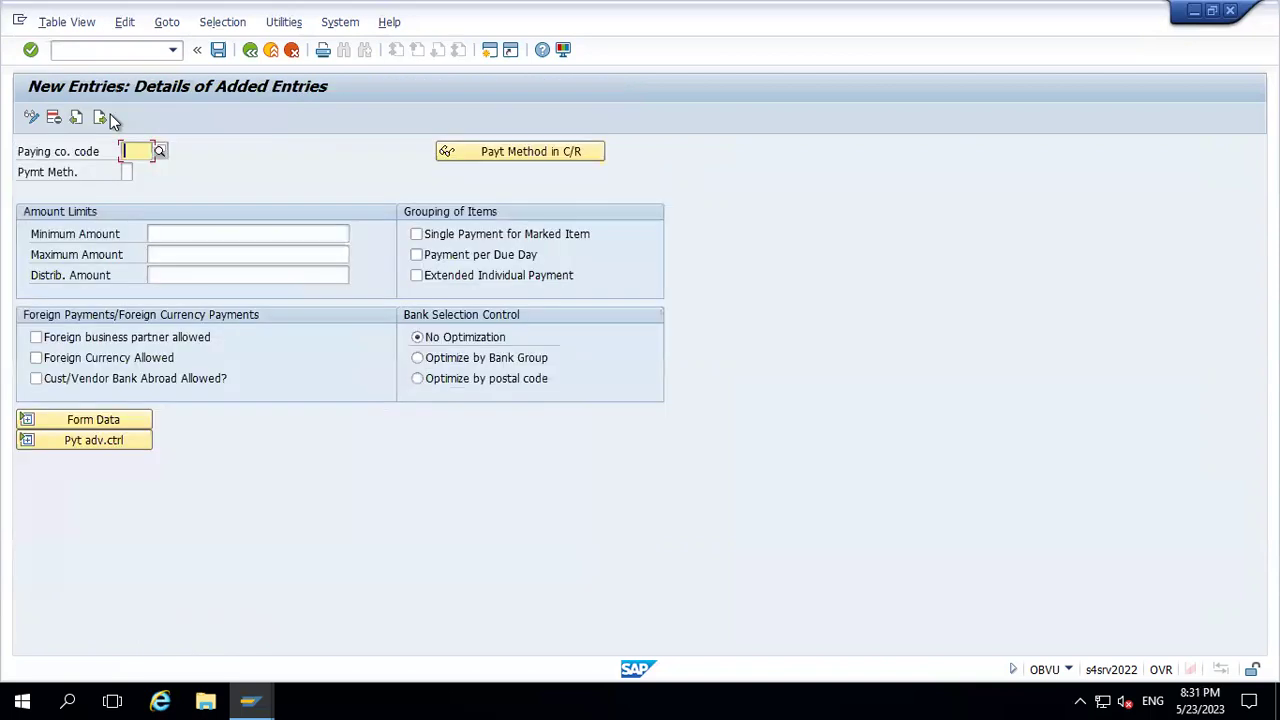
pyautogui.write('FA1')
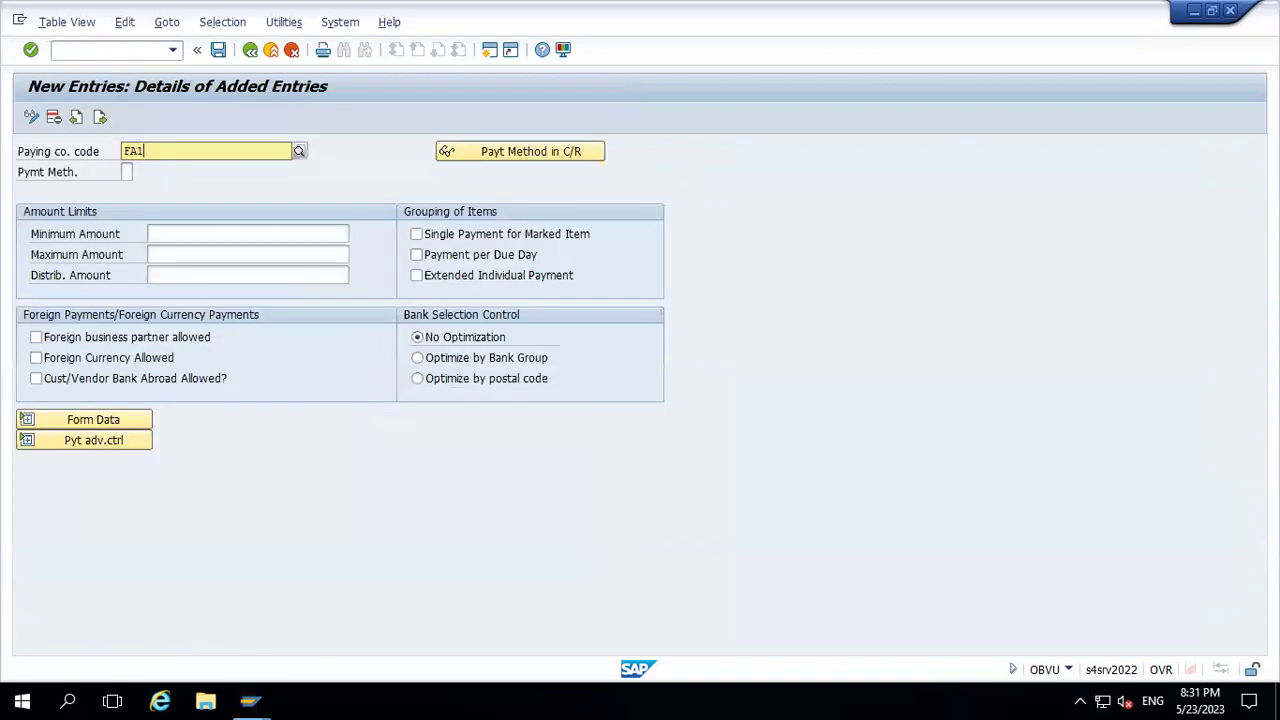
pyautogui.write('0')
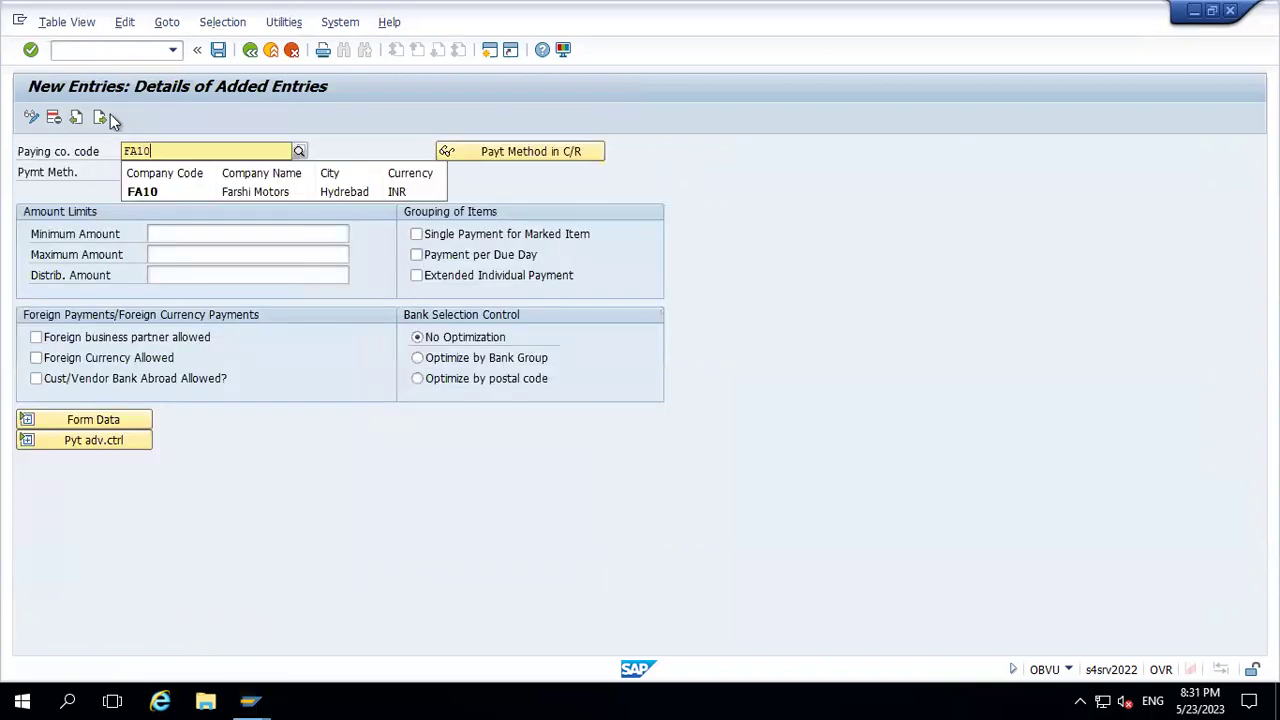
pyautogui.click(162, 192)
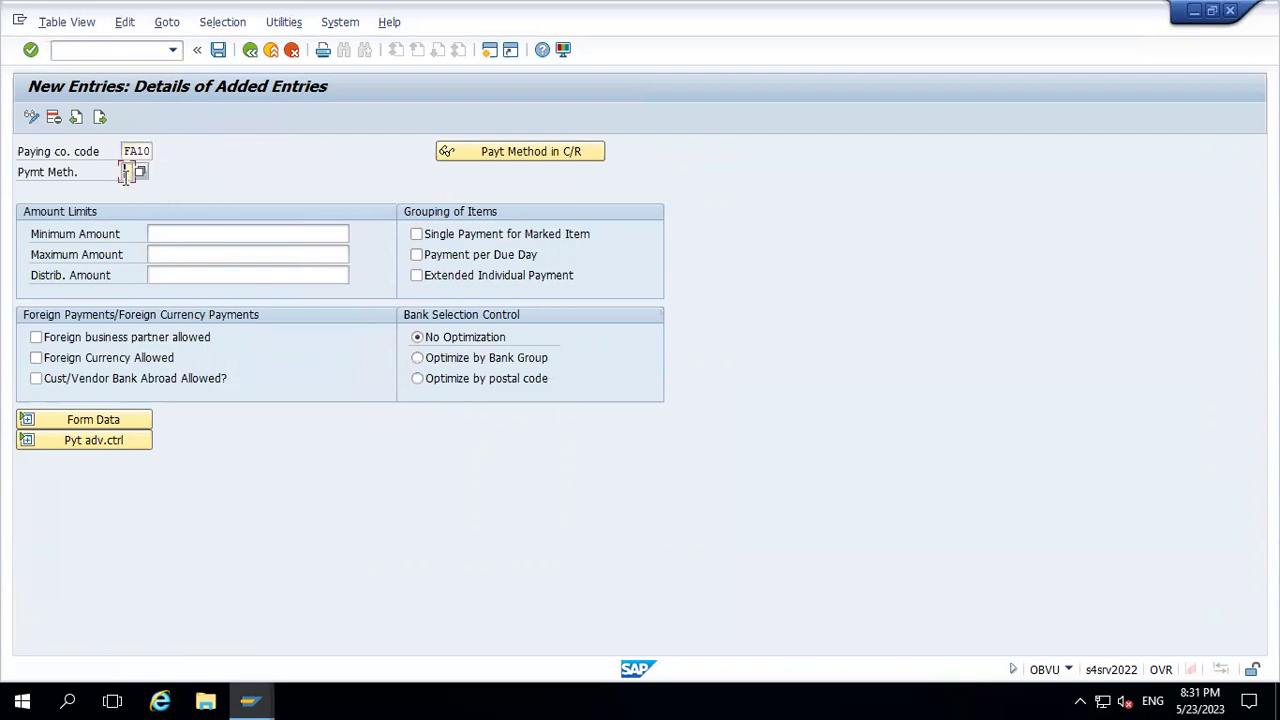
pyautogui.click(139, 176)
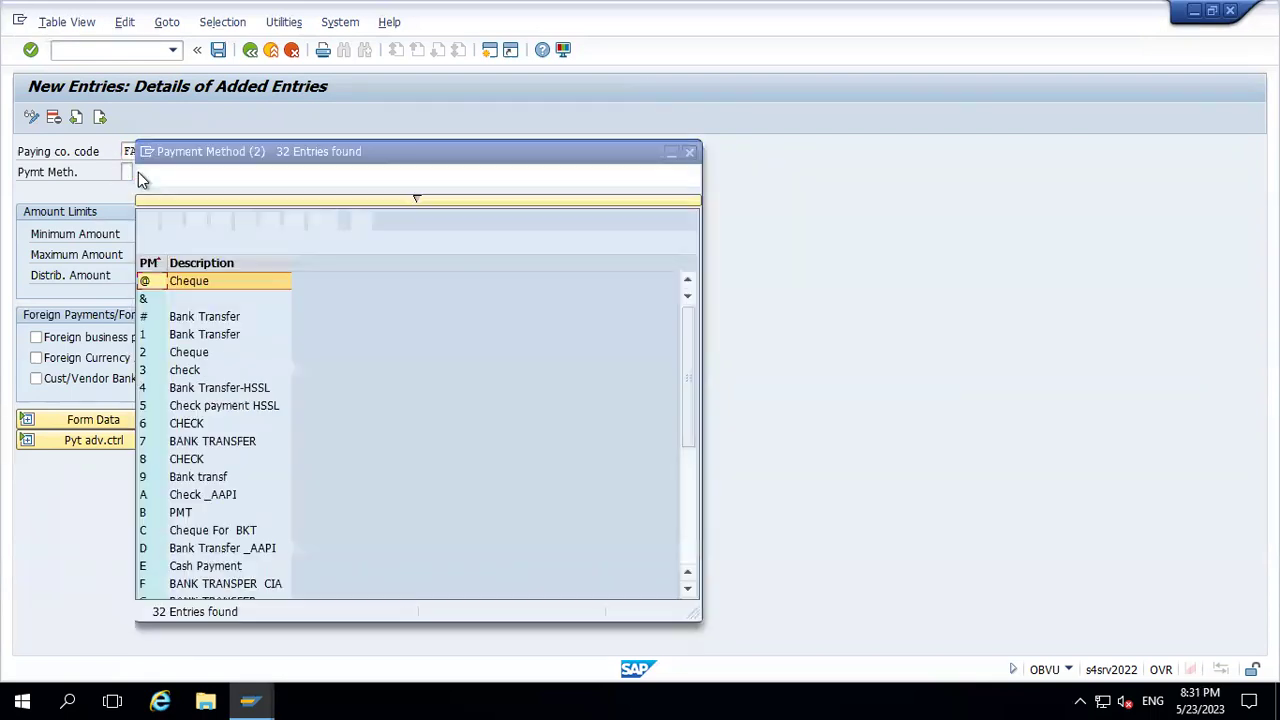
pyautogui.click(201, 356)
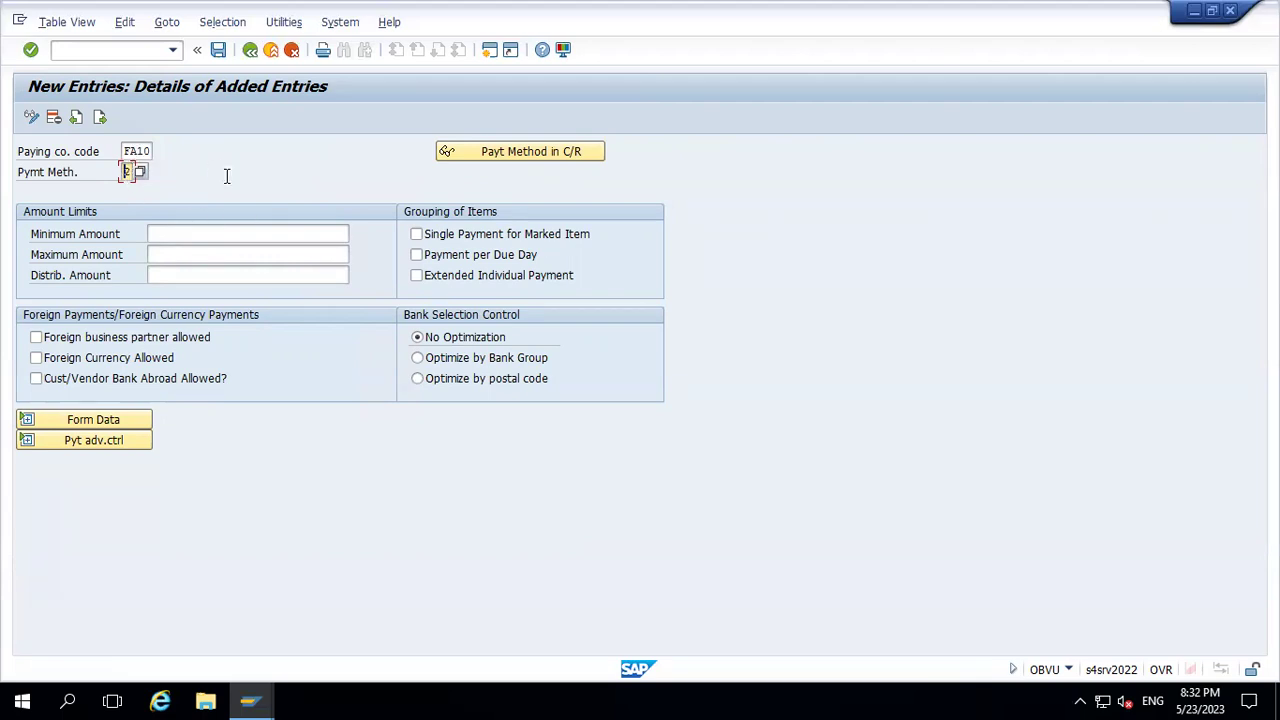
pyautogui.click(153, 231)
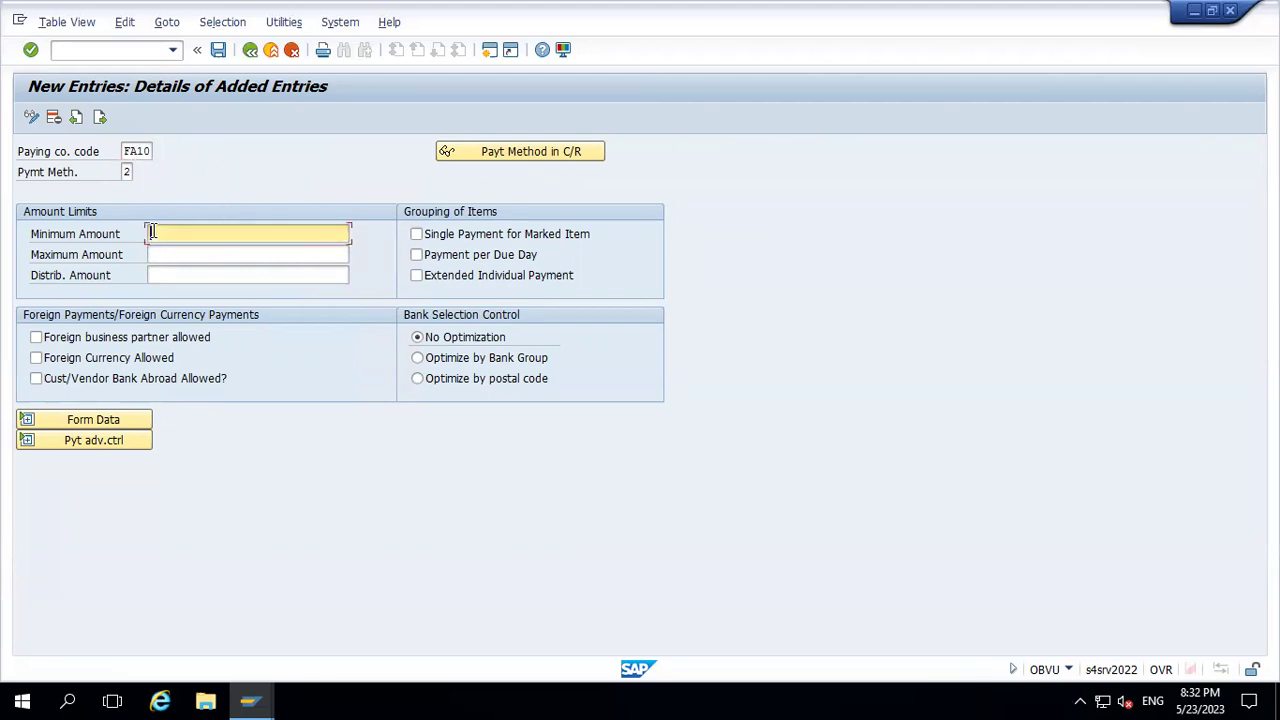
pyautogui.press('Tab')
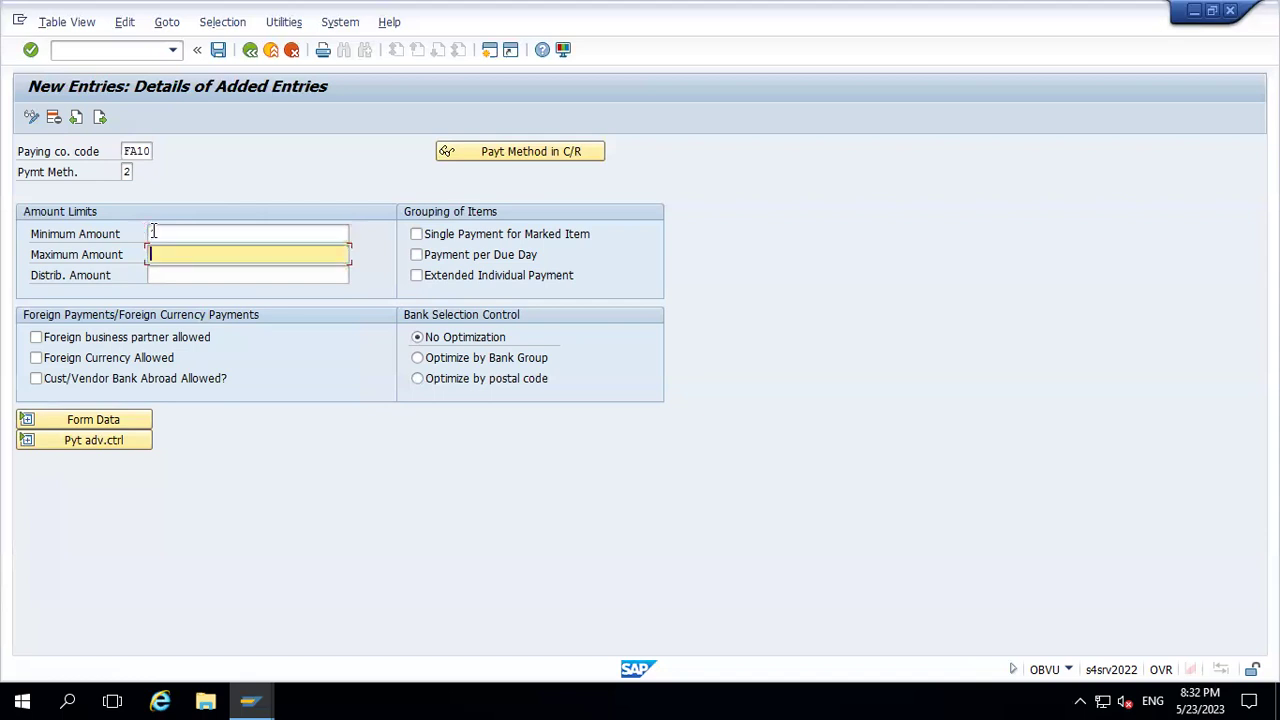
pyautogui.write('999')
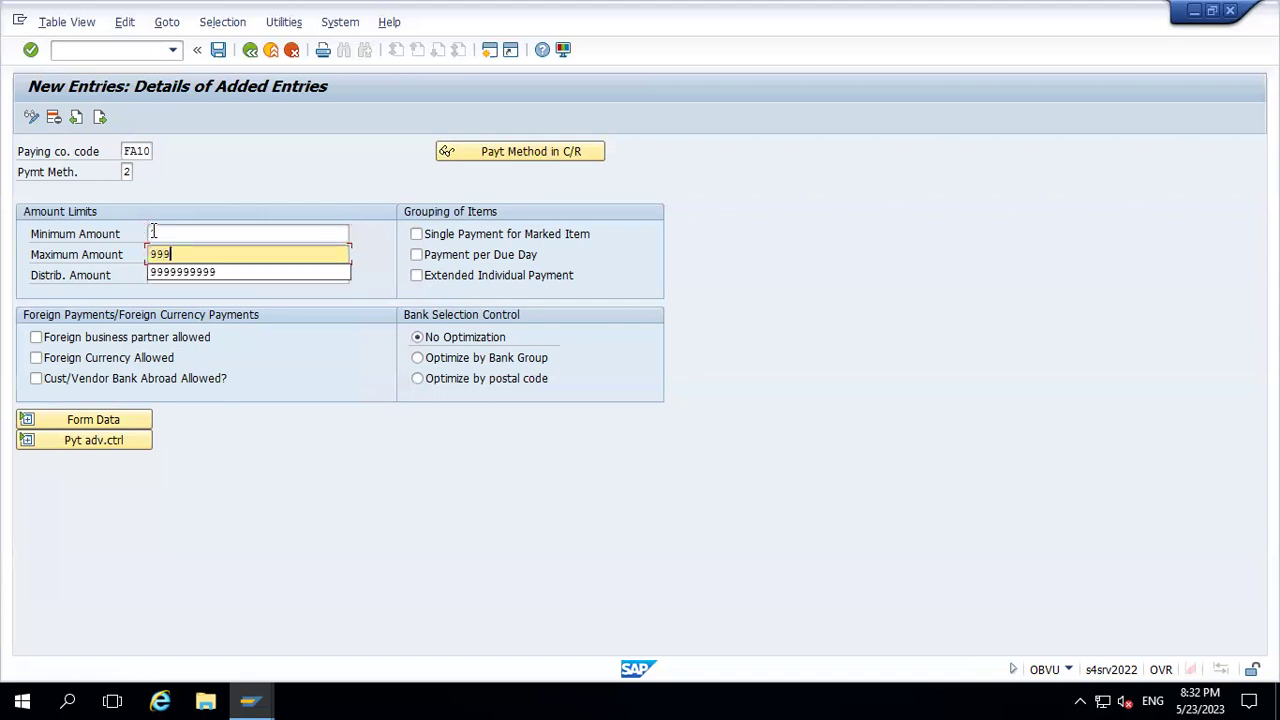
pyautogui.press('Down')
pyautogui.press('Return')
pyautogui.press('Return')
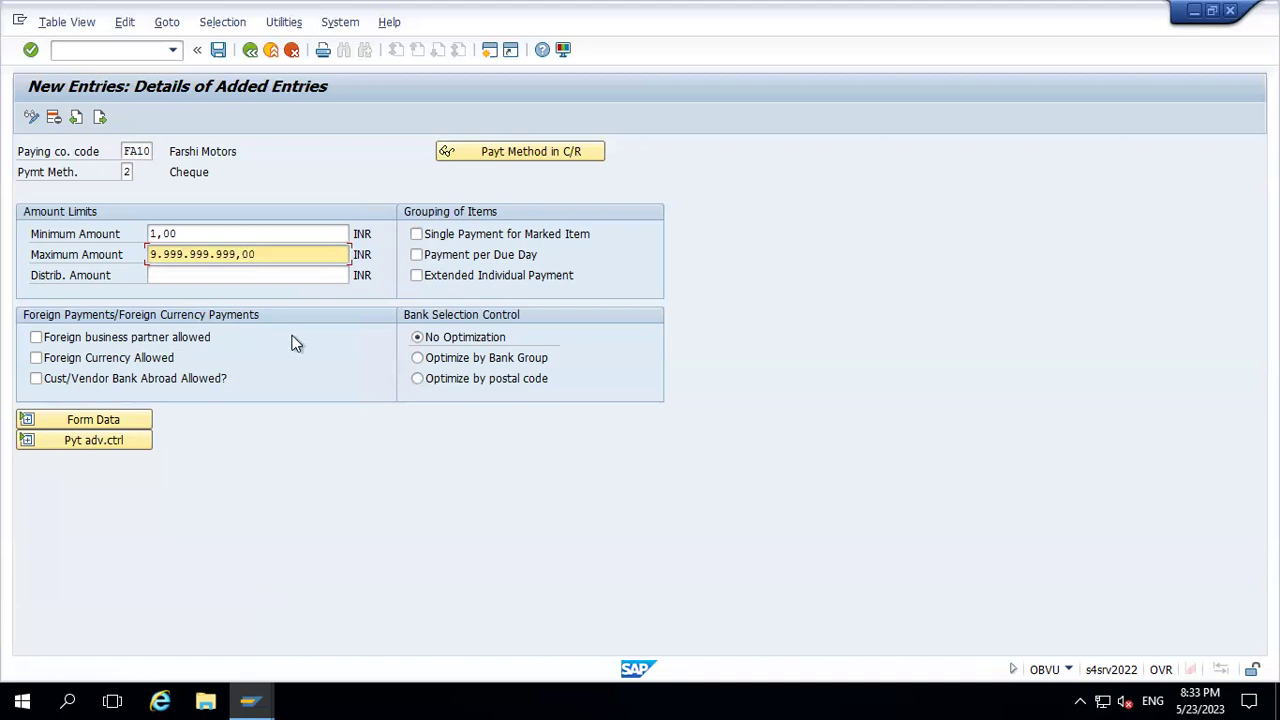
# Leave the company code payment methods without saving the new FA10 entry and return to the payment program customizing overview
pyautogui.click(251, 49)
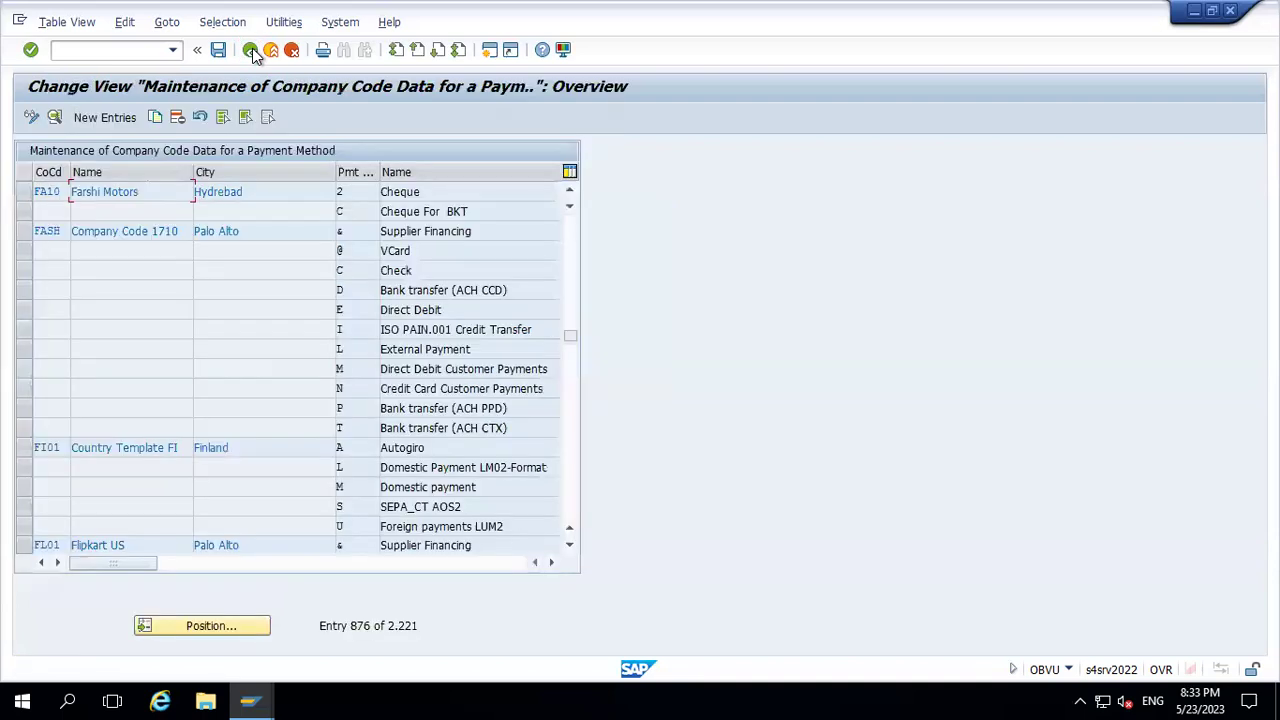
pyautogui.click(251, 49)
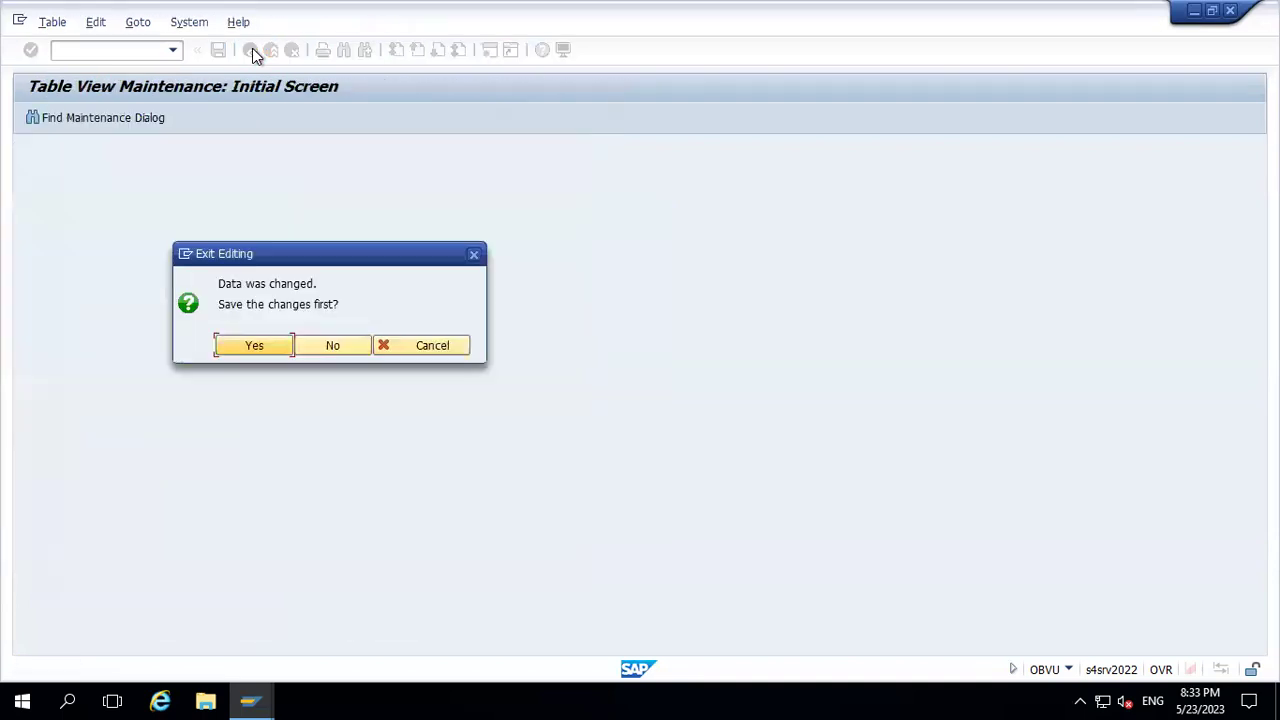
pyautogui.click(333, 346)
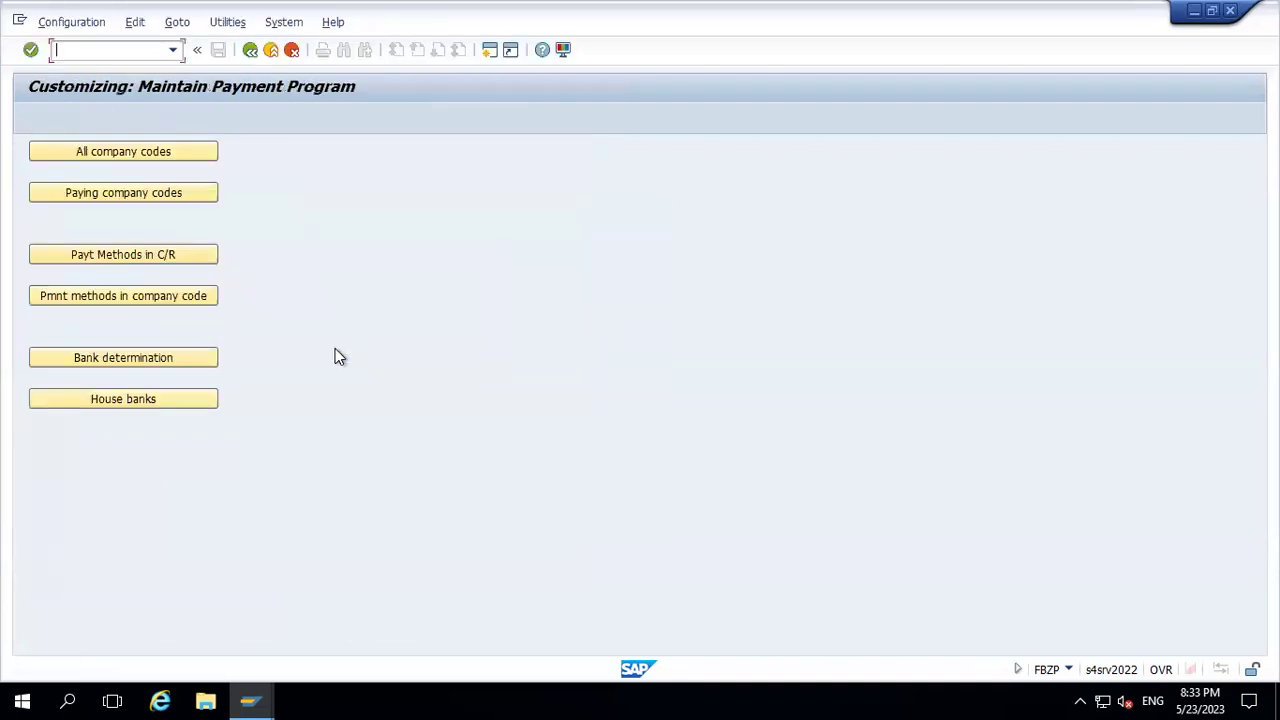
# Open the payment methods per country, position the list at IN, and look through the payment methods defined for India
pyautogui.click(177, 255)
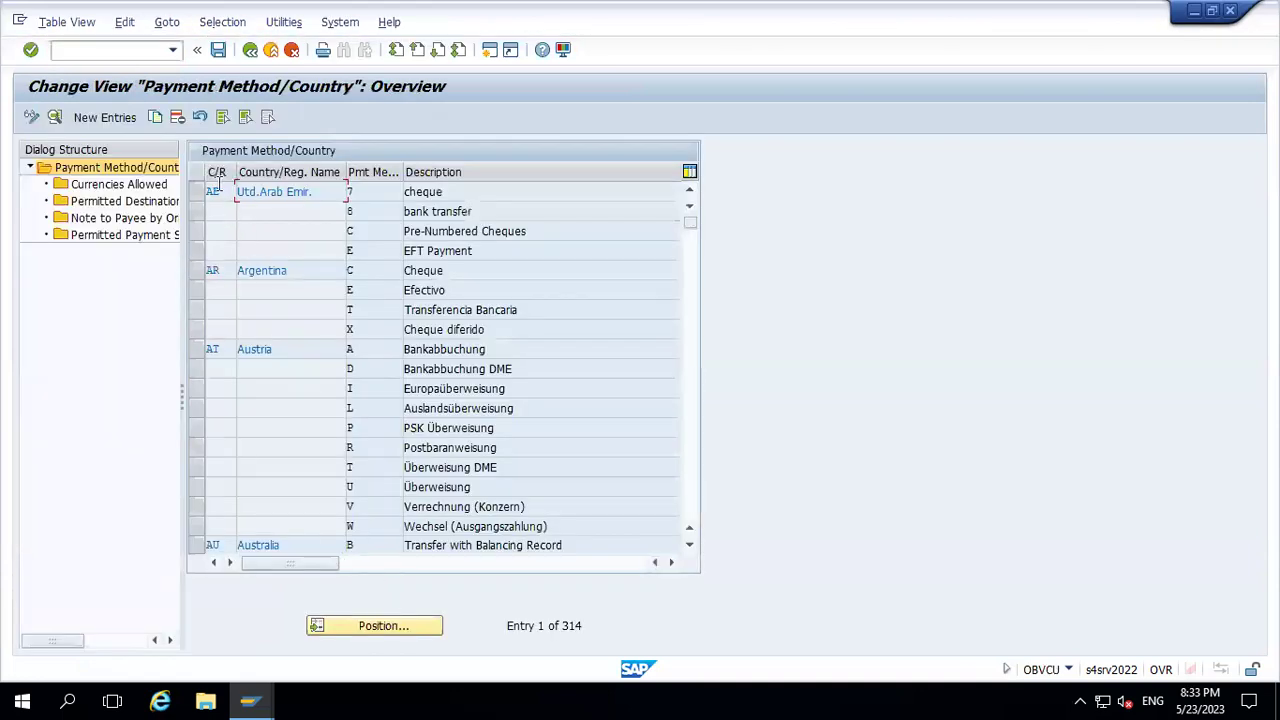
pyautogui.click(393, 621)
pyautogui.write('IN')
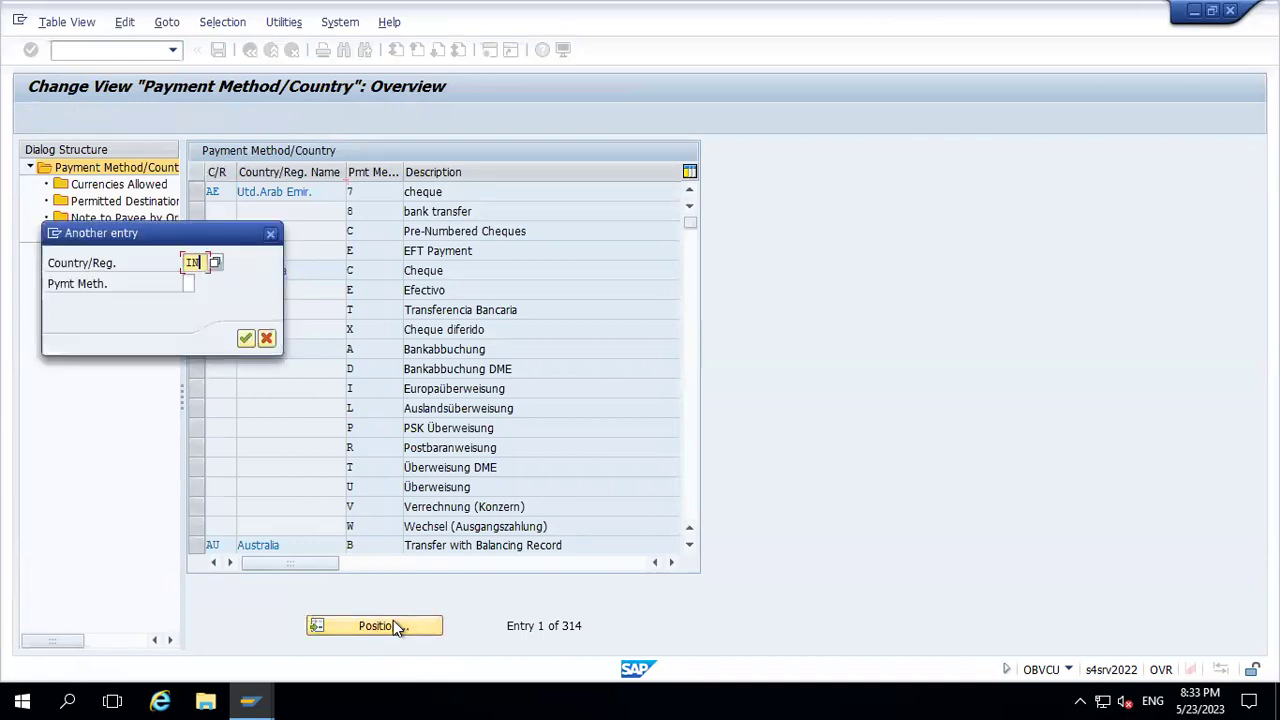
pyautogui.press('Return')
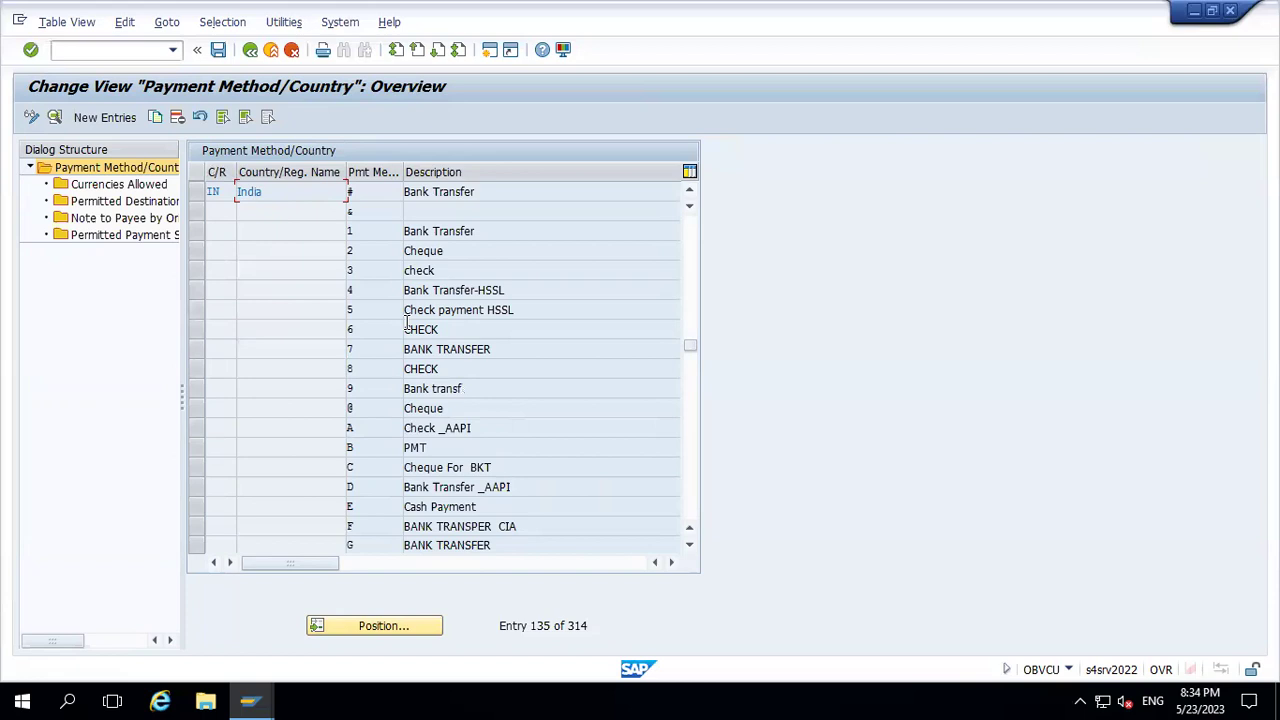
pyautogui.click(353, 428)
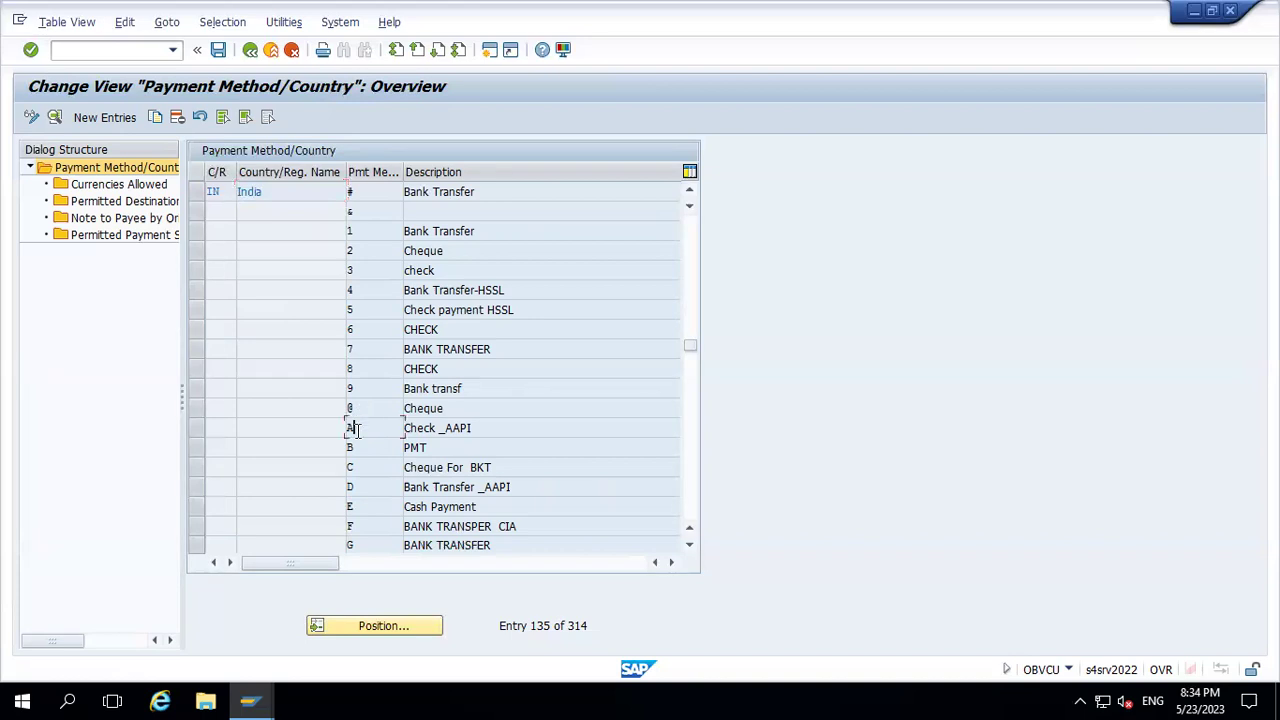
pyautogui.click(689, 545)
pyautogui.click(689, 545)
pyautogui.click(689, 545)
pyautogui.click(689, 545)
pyautogui.doubleClick(689, 545)
pyautogui.click(689, 545)
pyautogui.doubleClick(689, 545)
pyautogui.click(689, 545)
pyautogui.doubleClick(689, 545)
pyautogui.click(689, 545)
pyautogui.click(689, 545)
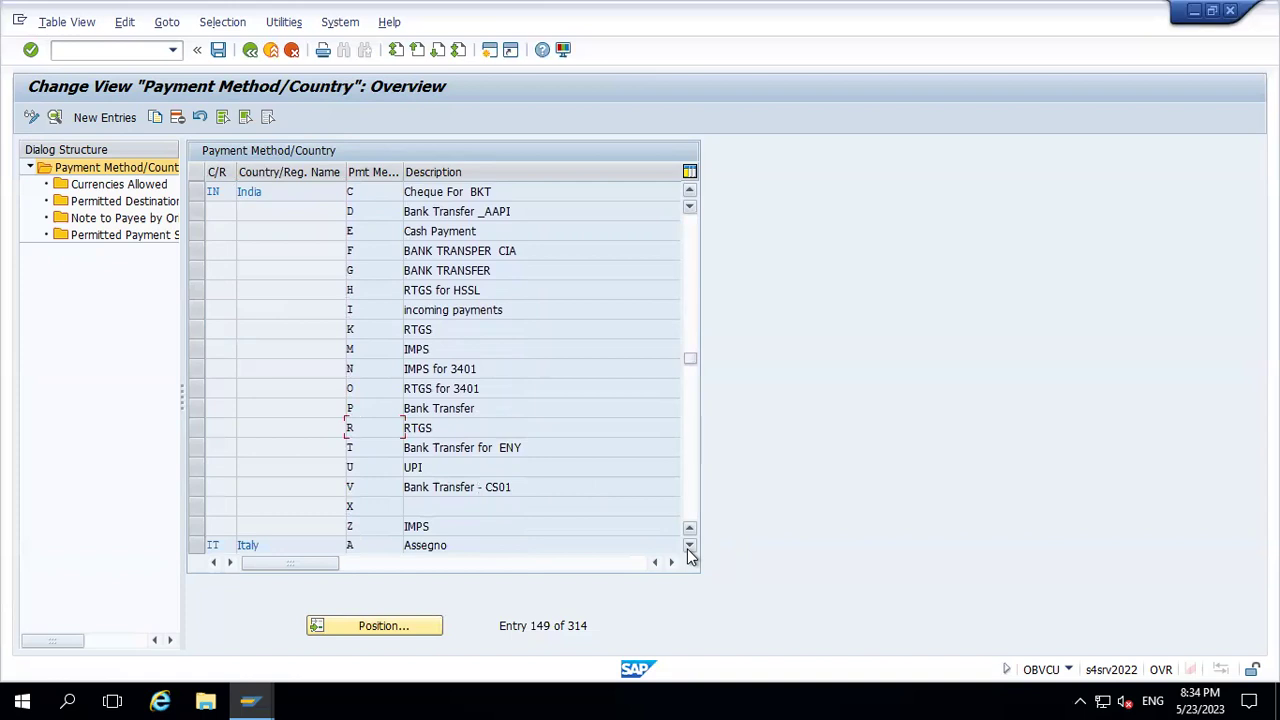
pyautogui.click(125, 121)
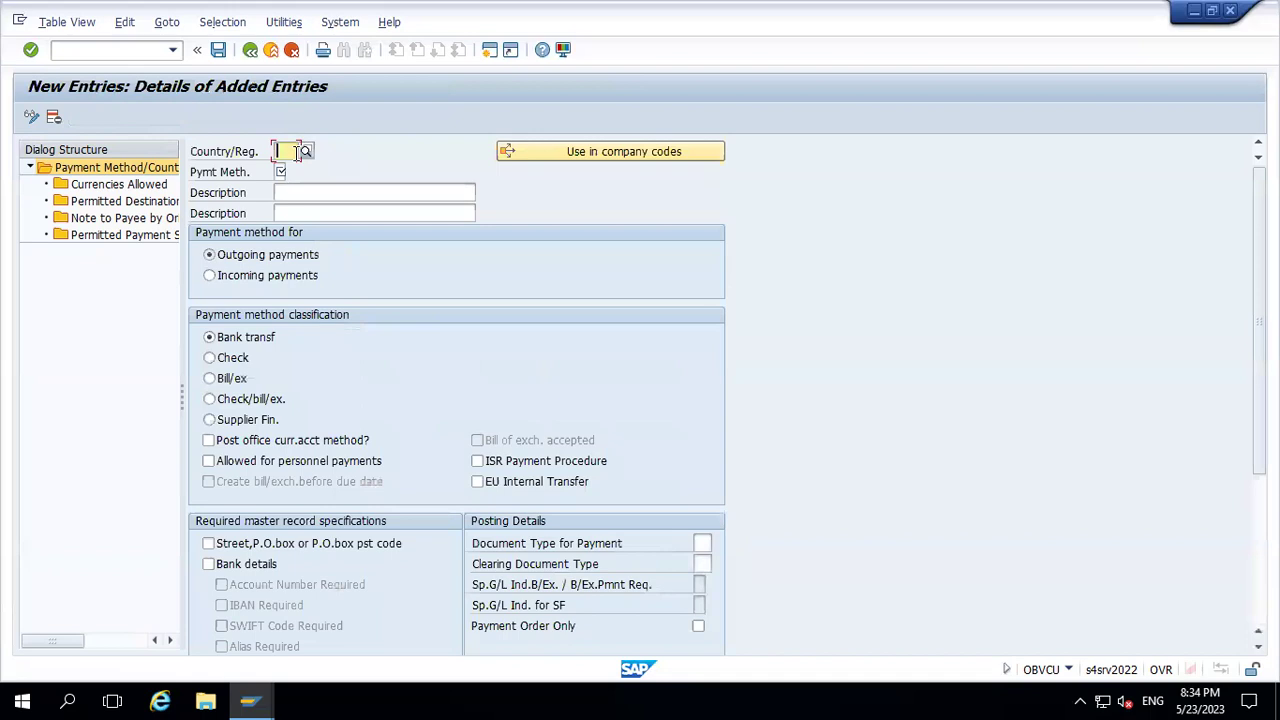
pyautogui.click(279, 172)
pyautogui.click(283, 191)
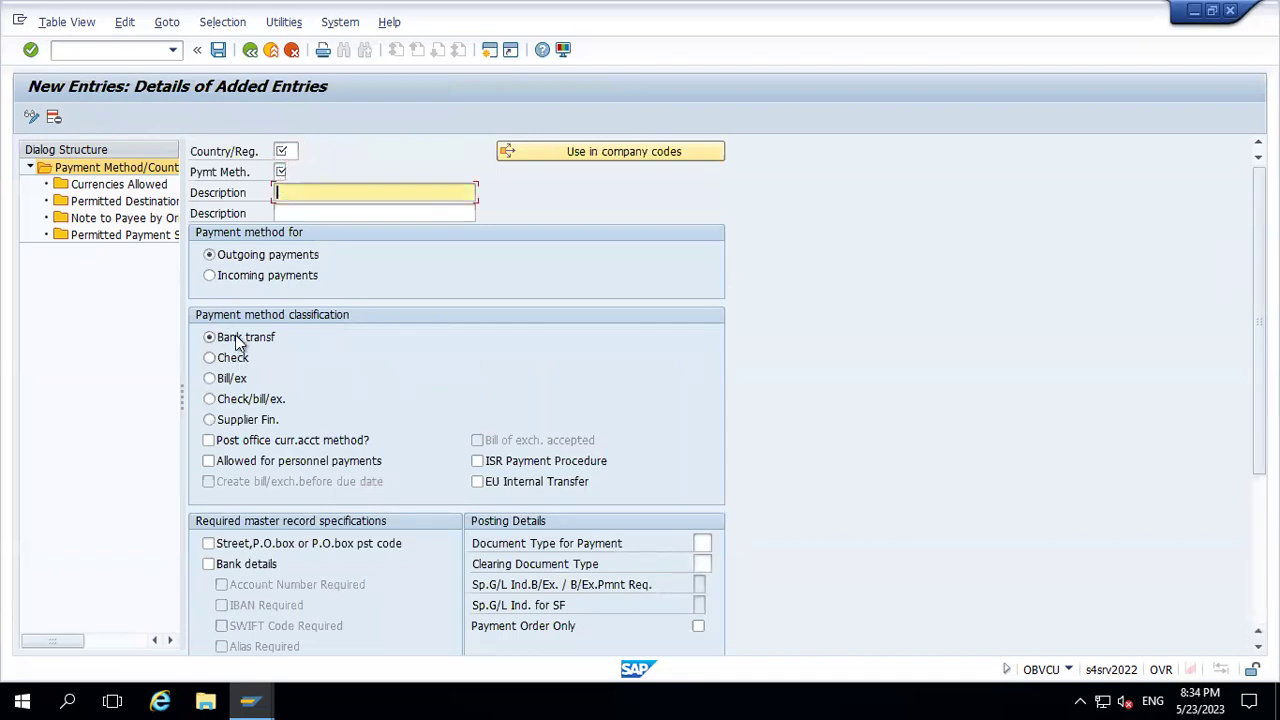
pyautogui.click(229, 359)
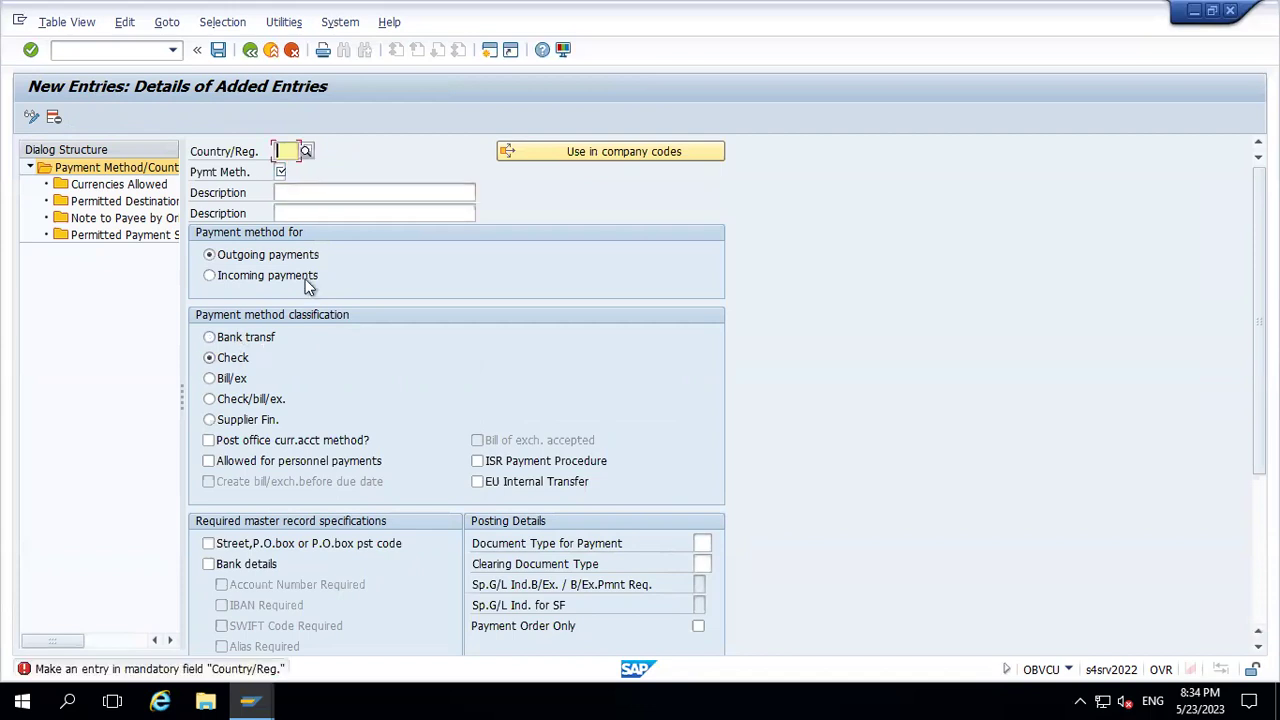
pyautogui.click(275, 52)
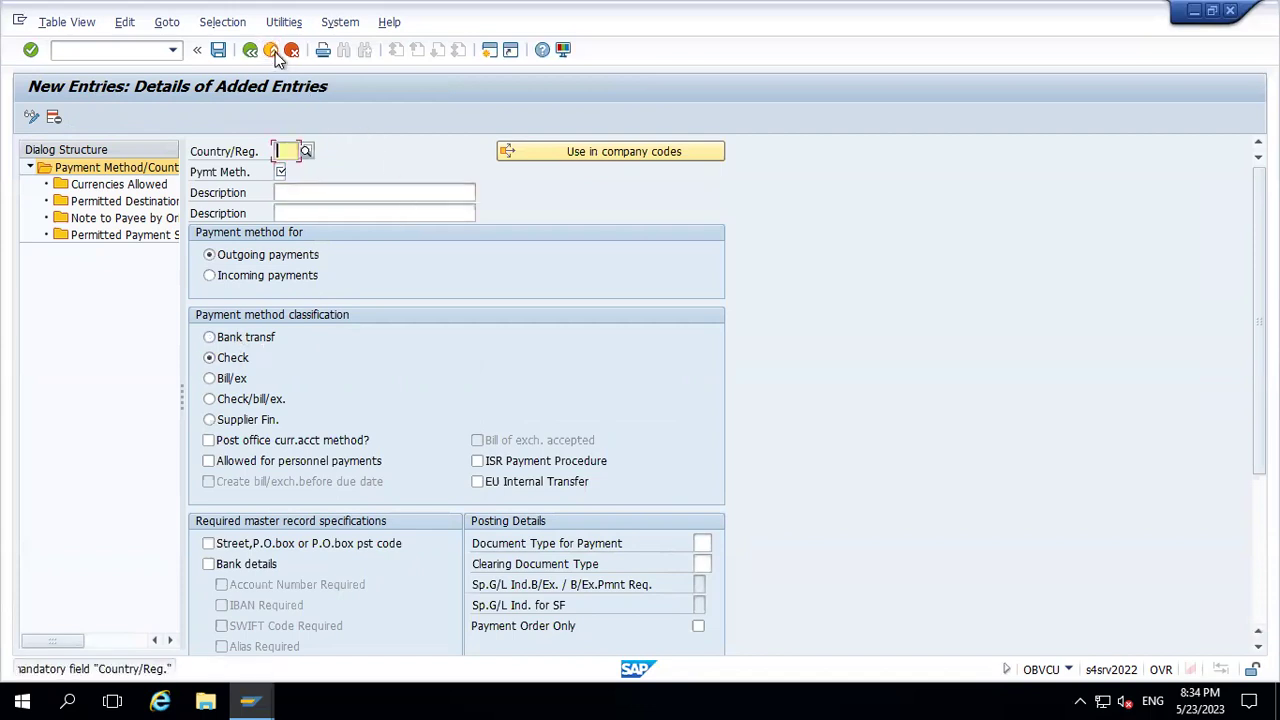
pyautogui.click(297, 53)
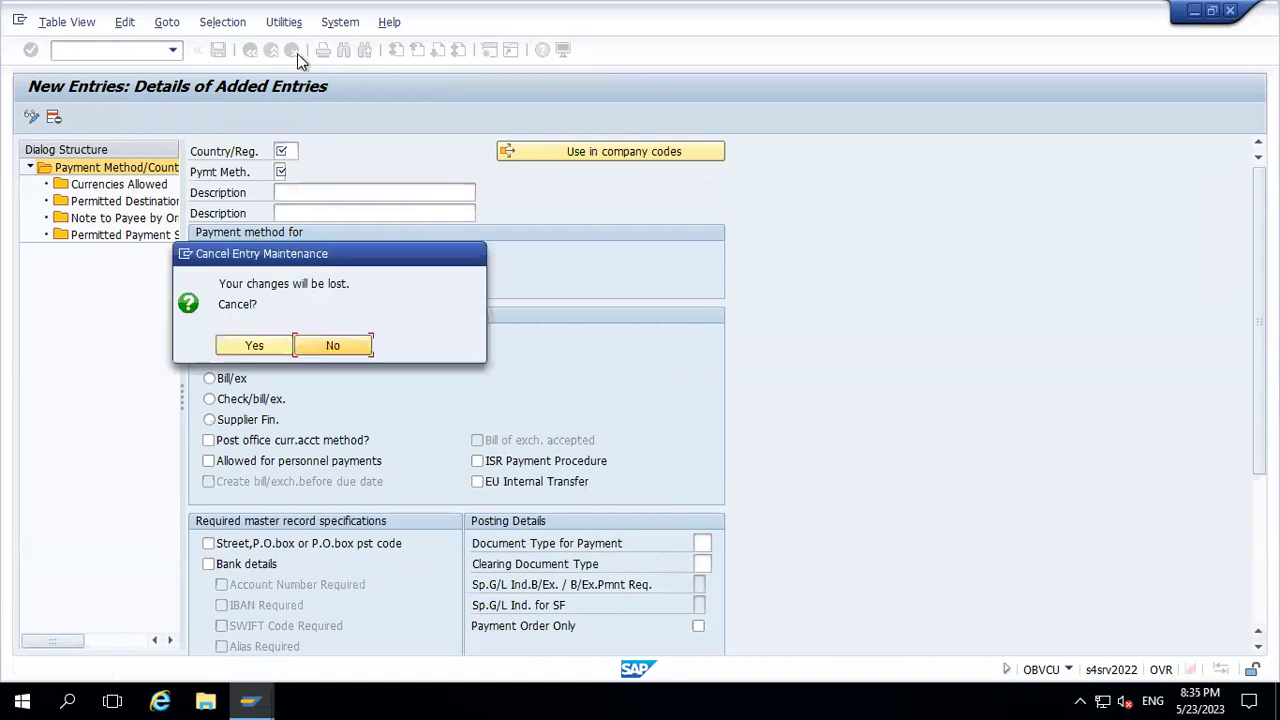
pyautogui.click(254, 346)
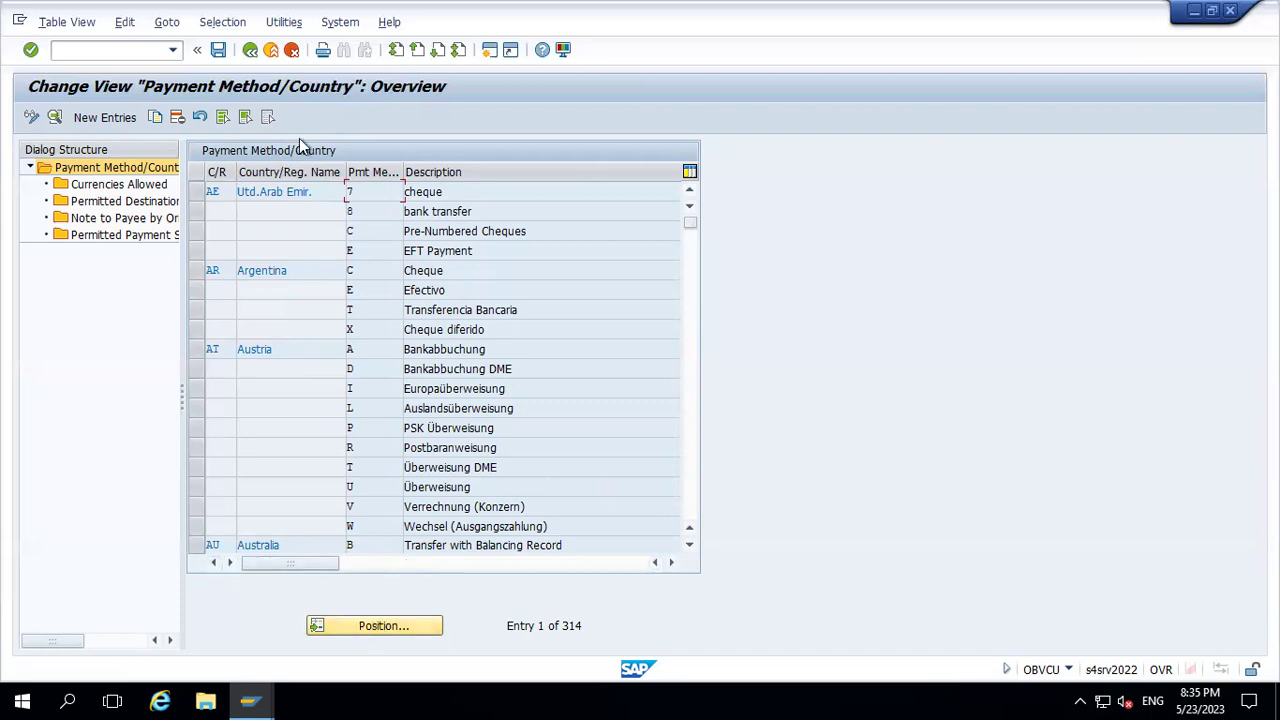
# Leave the country payment methods and open the payment methods in company code, positioned at paying company code FA10
pyautogui.click(250, 50)
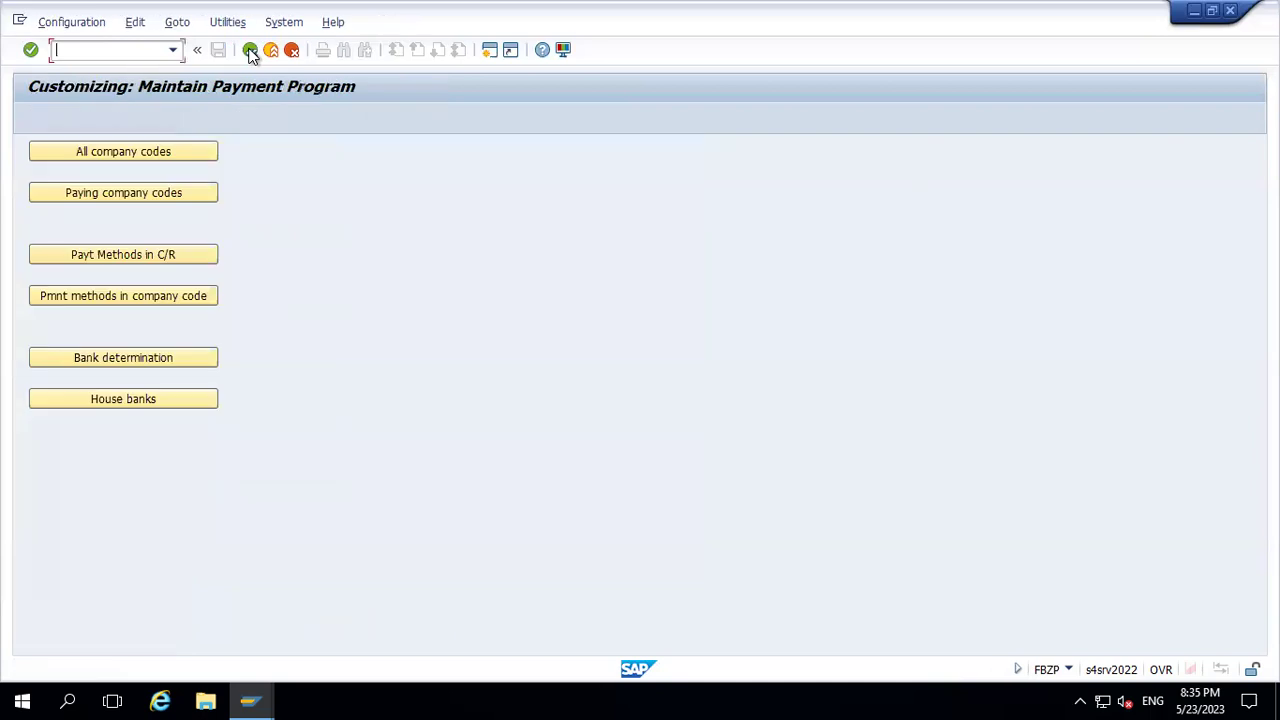
pyautogui.click(200, 300)
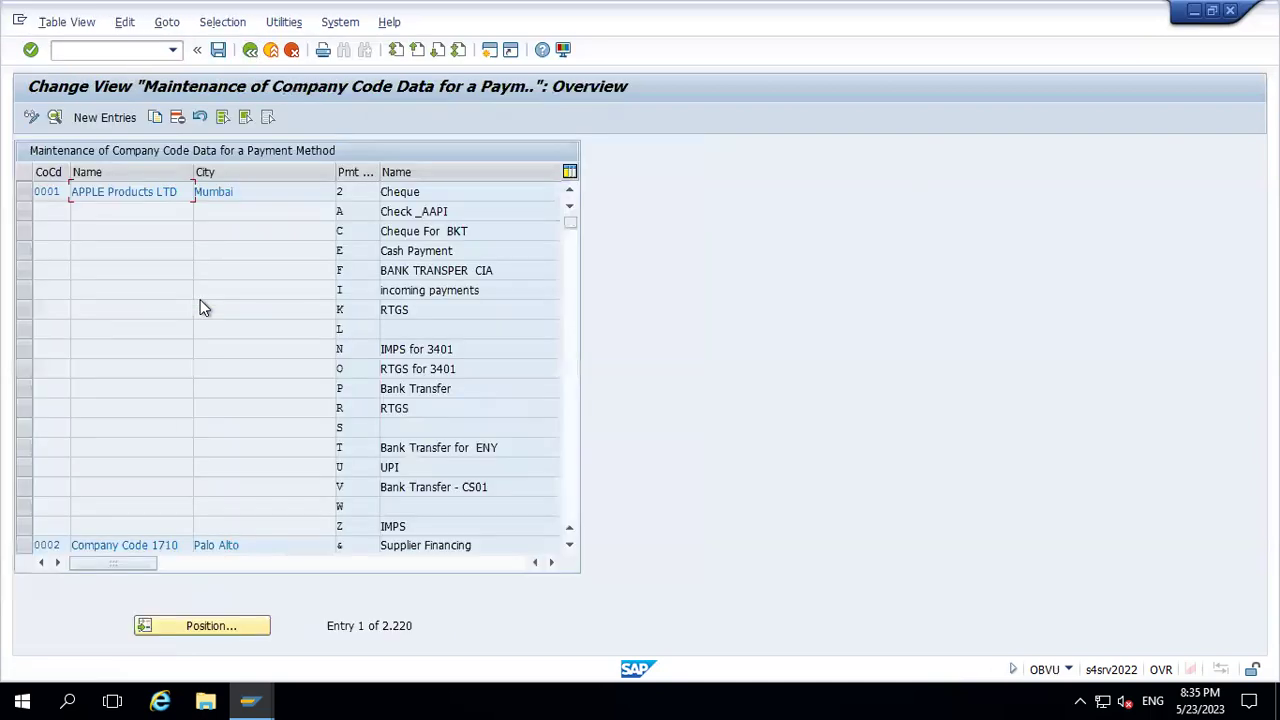
pyautogui.click(214, 632)
pyautogui.write('FA10')
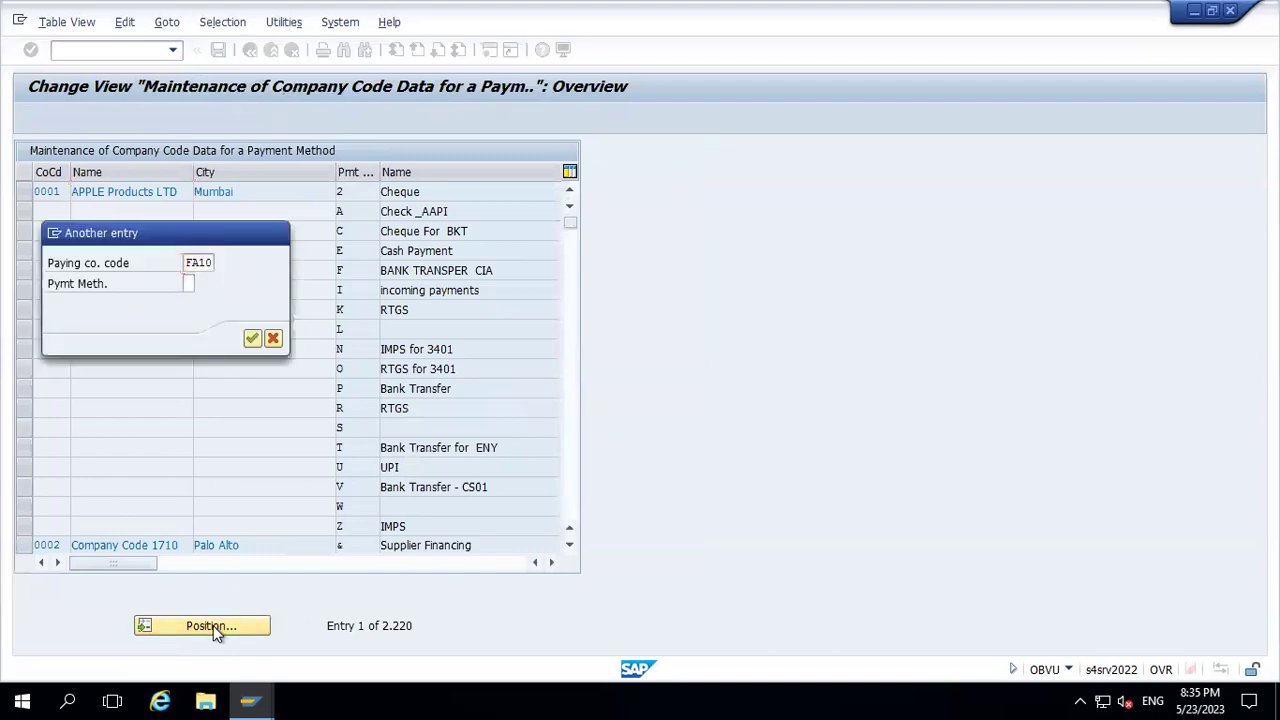
pyautogui.press('Return')
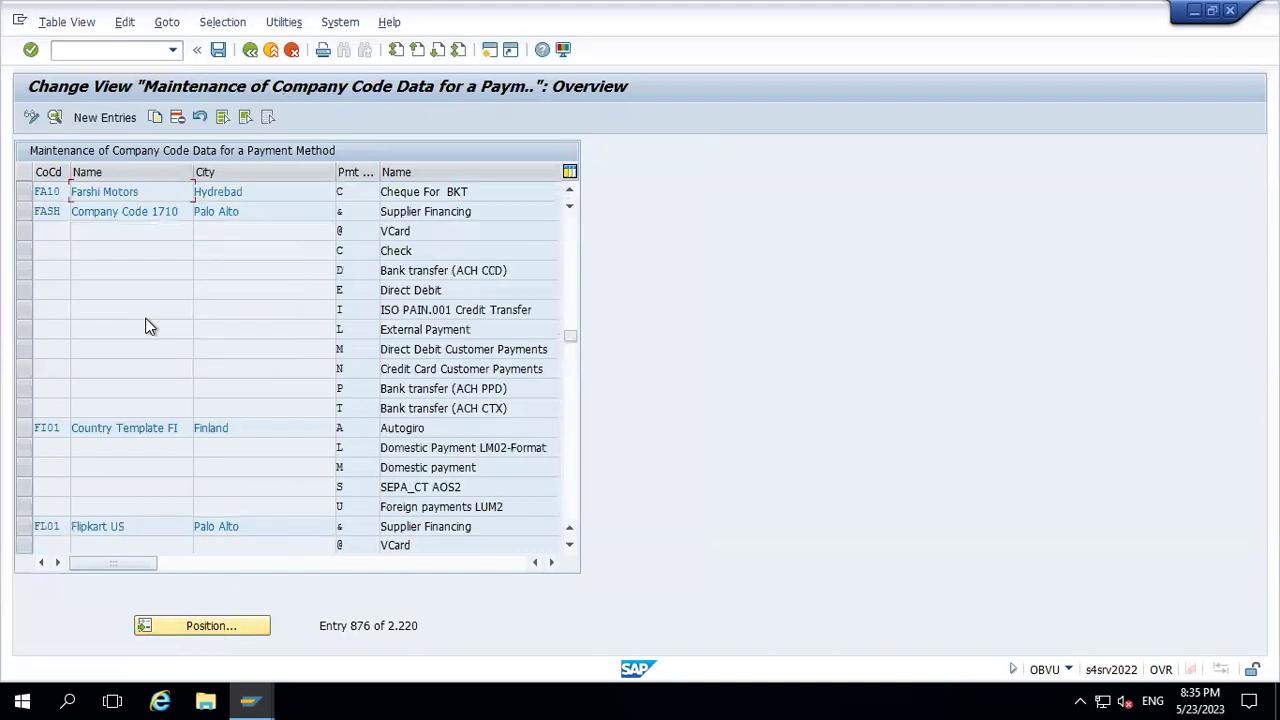
# Create a new company code payment method entry for paying company code FA10 with payment method 1, Bank Transfer
pyautogui.click(298, 193)
pyautogui.click(93, 119)
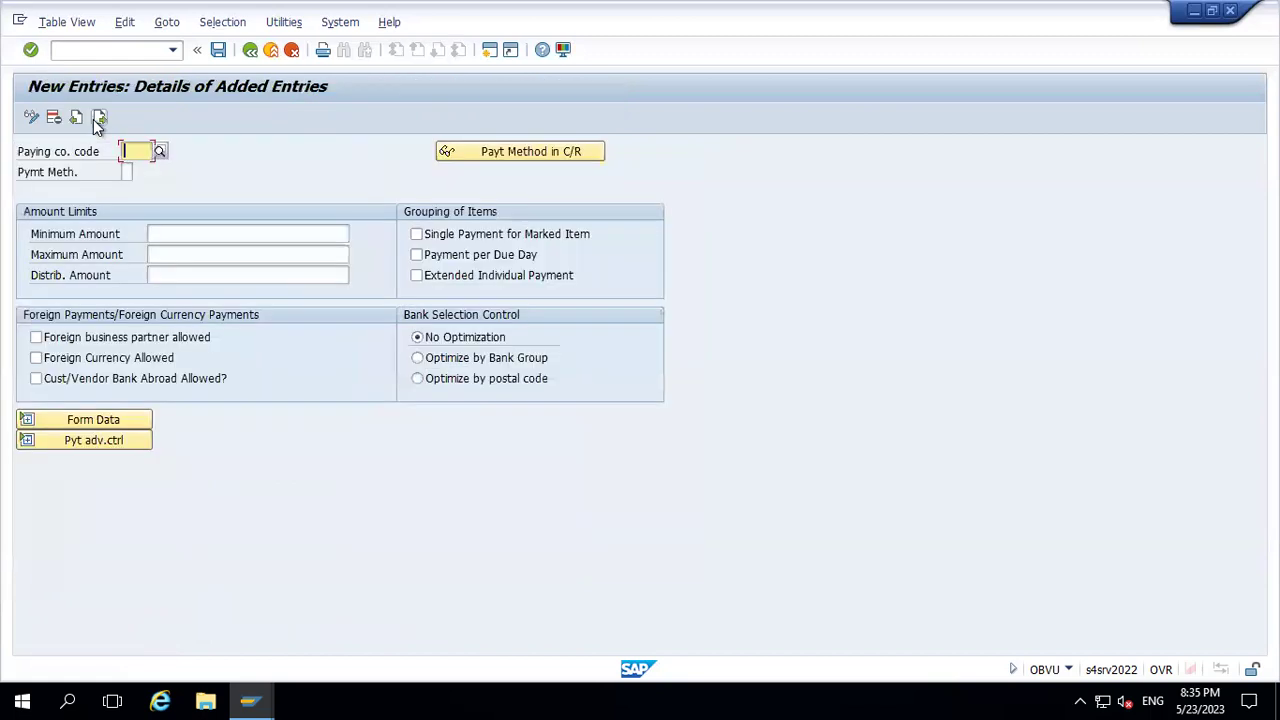
pyautogui.write('FA10')
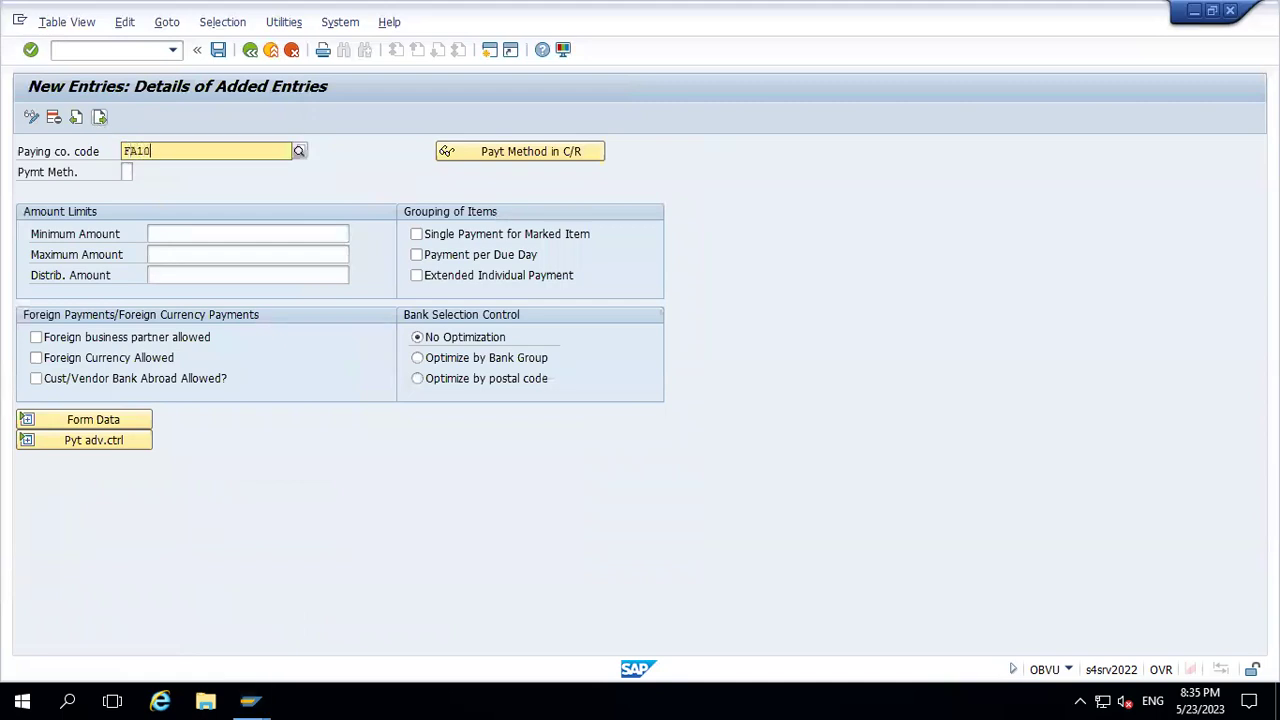
pyautogui.click(162, 192)
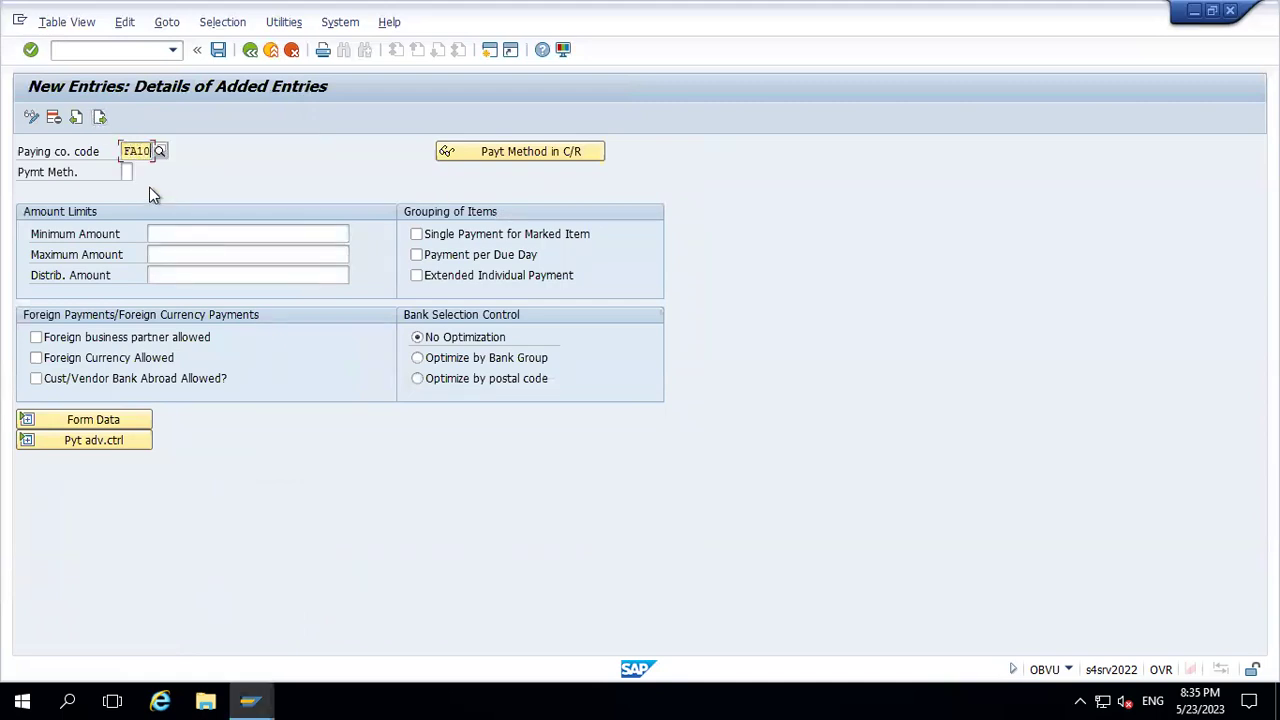
pyautogui.click(127, 172)
pyautogui.click(140, 172)
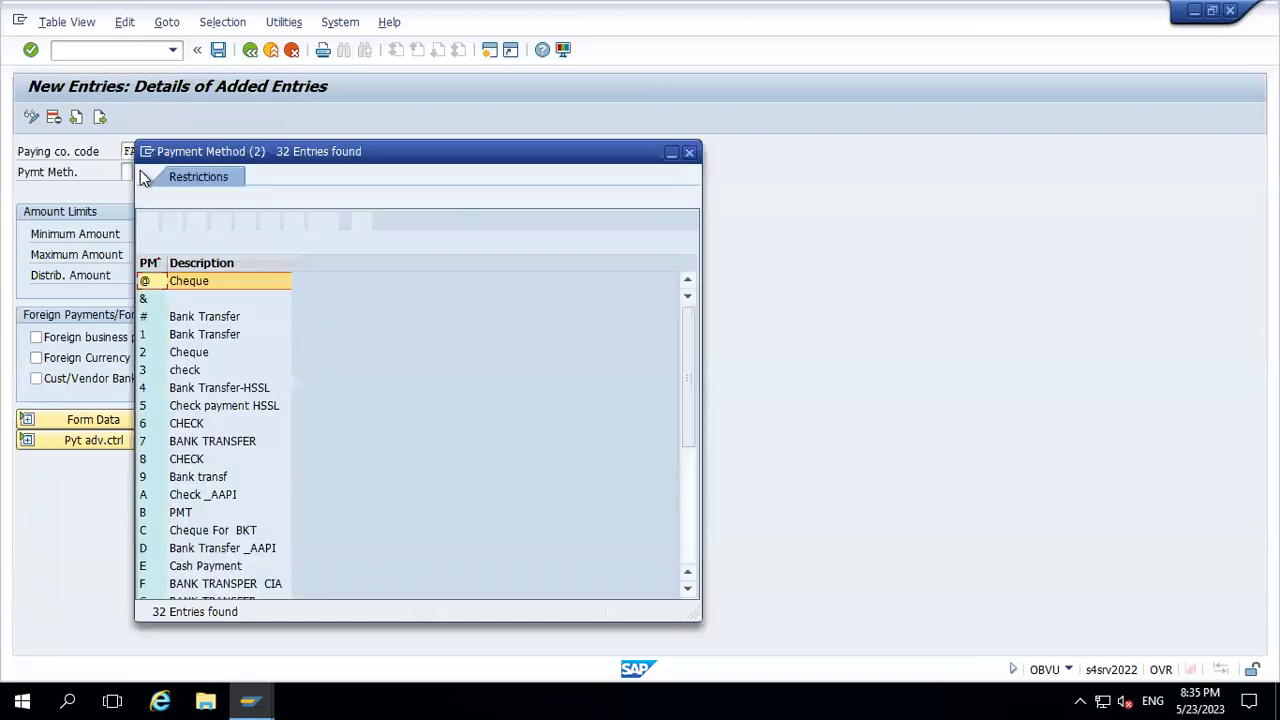
pyautogui.doubleClick(209, 333)
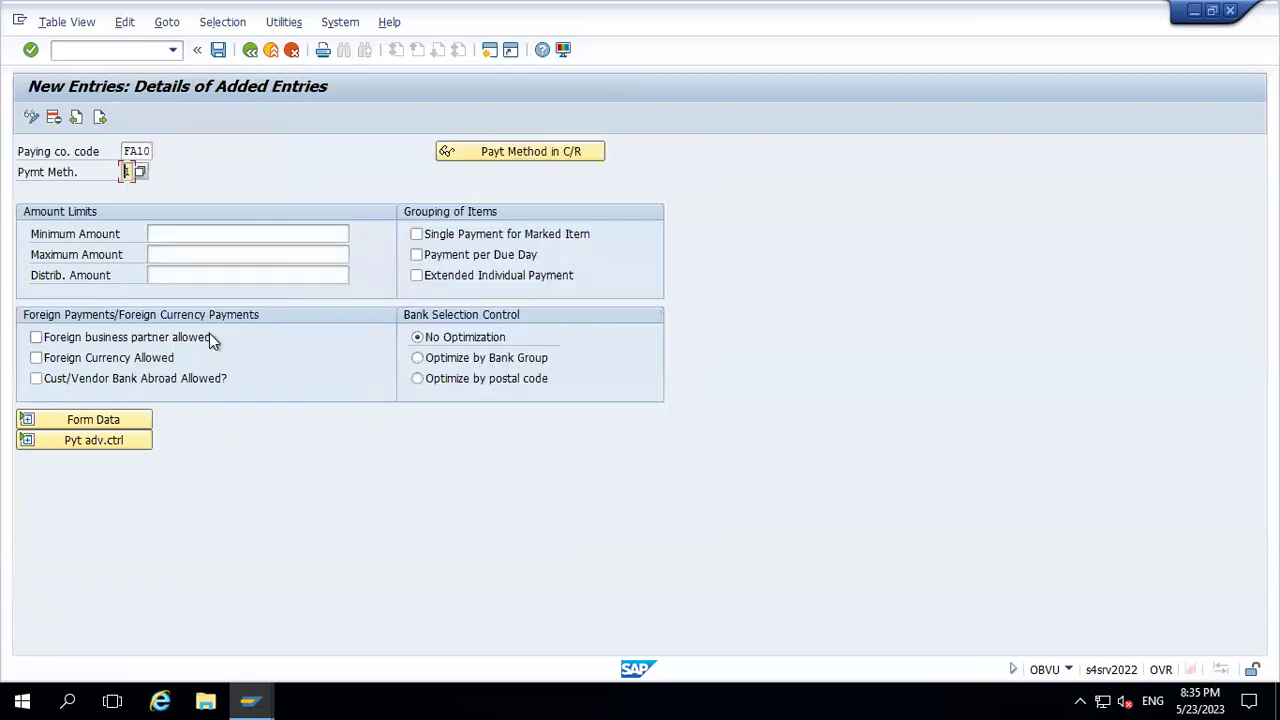
pyautogui.click(200, 231)
pyautogui.write('1')
pyautogui.press('Tab')
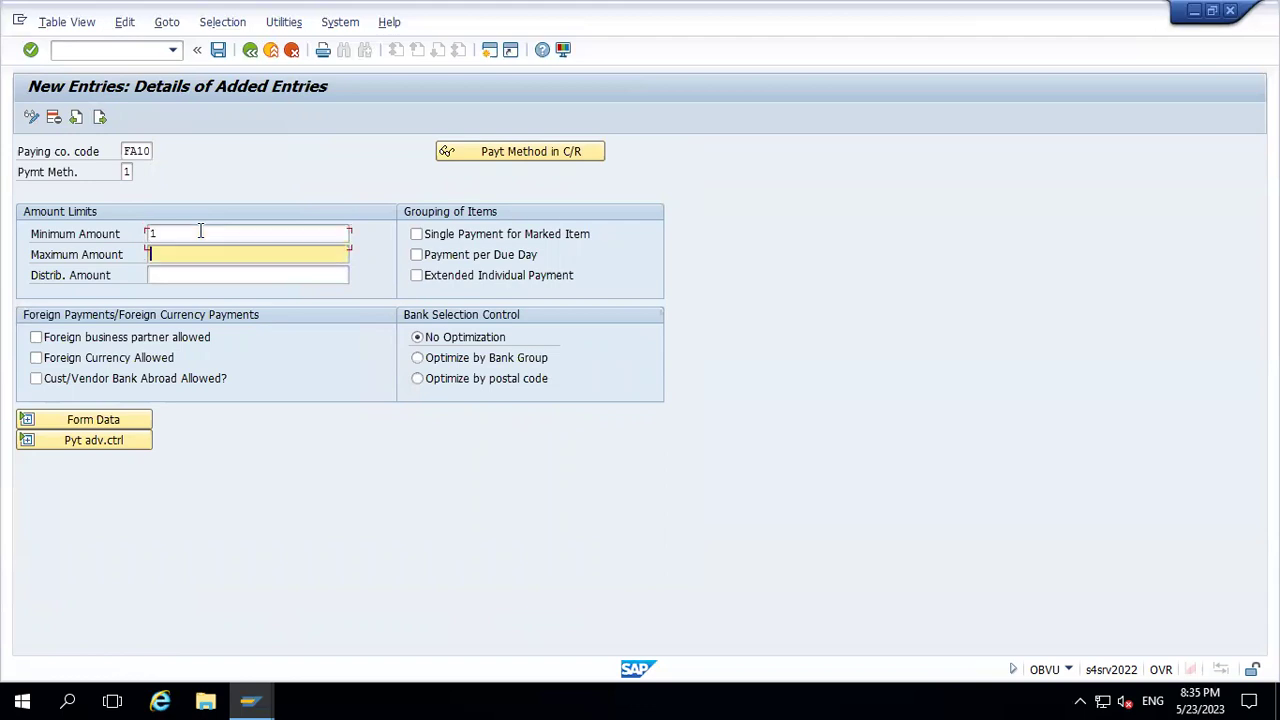
pyautogui.write('9999999999')
pyautogui.press('Return')
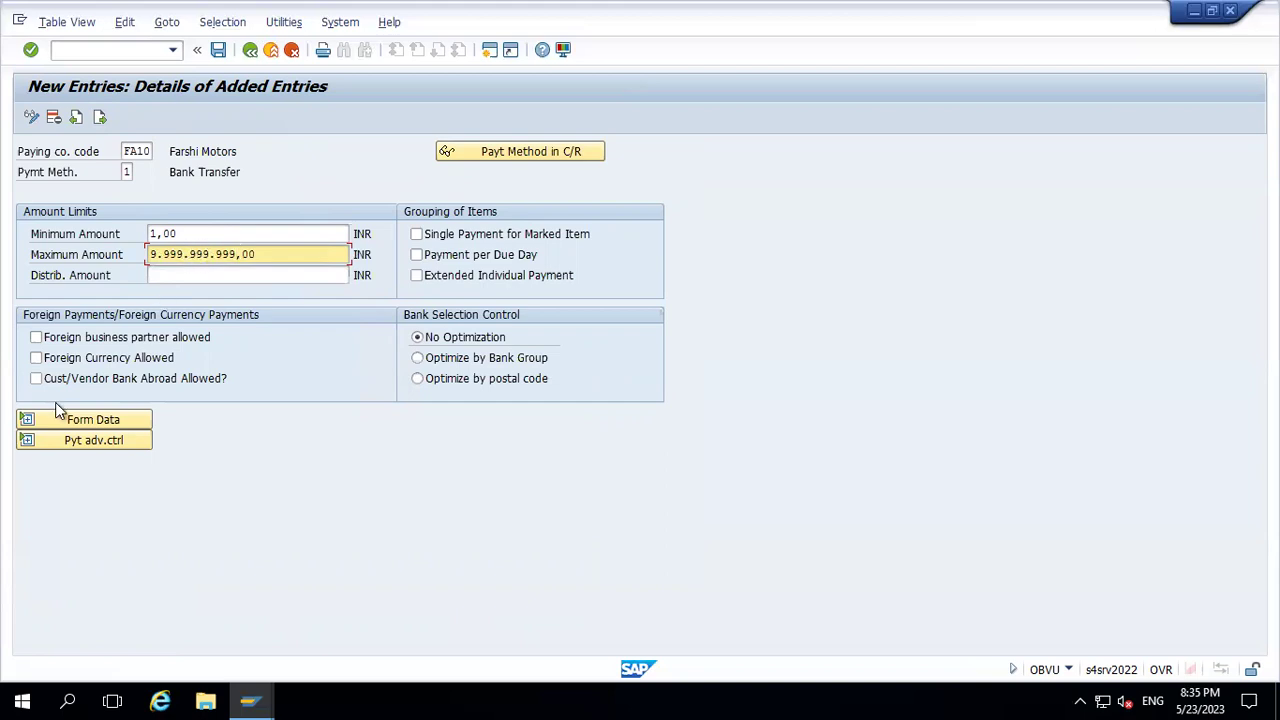
pyautogui.click(90, 342)
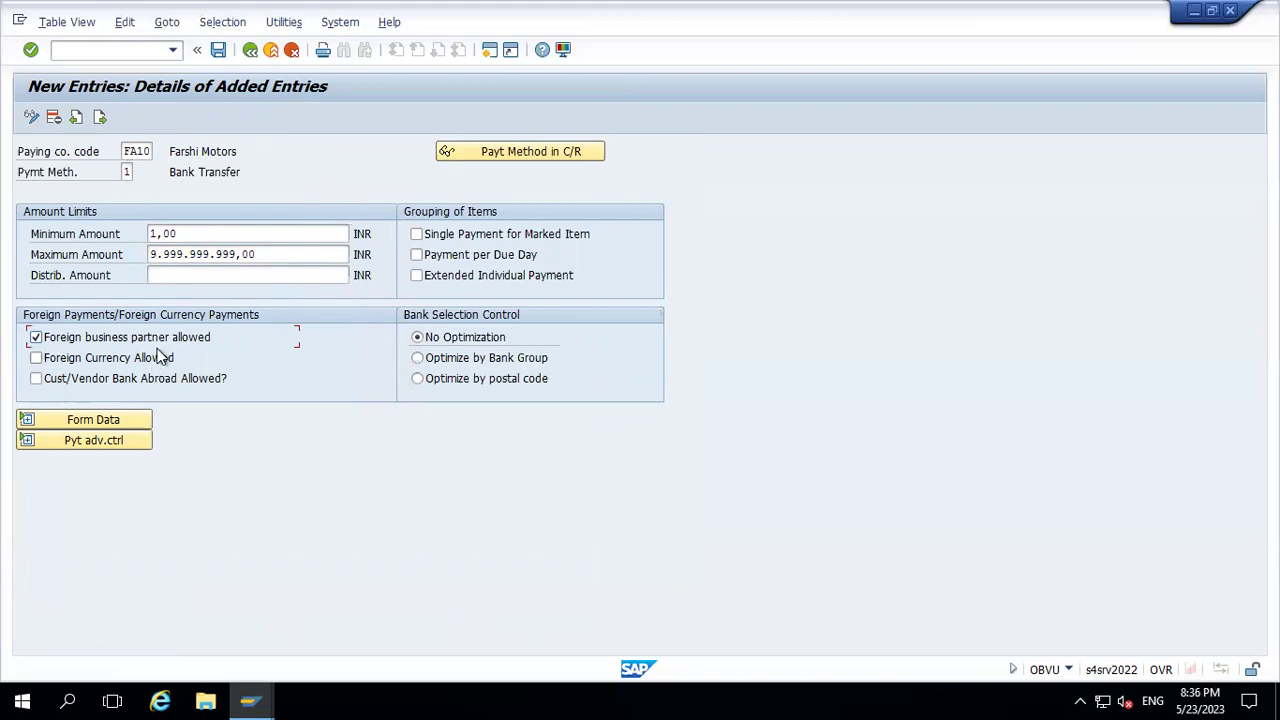
pyautogui.click(115, 365)
# In the form data, set the payment medium form to F110_PRENUM_CHCK and save the entry in the proposed customizing request
pyautogui.click(117, 421)
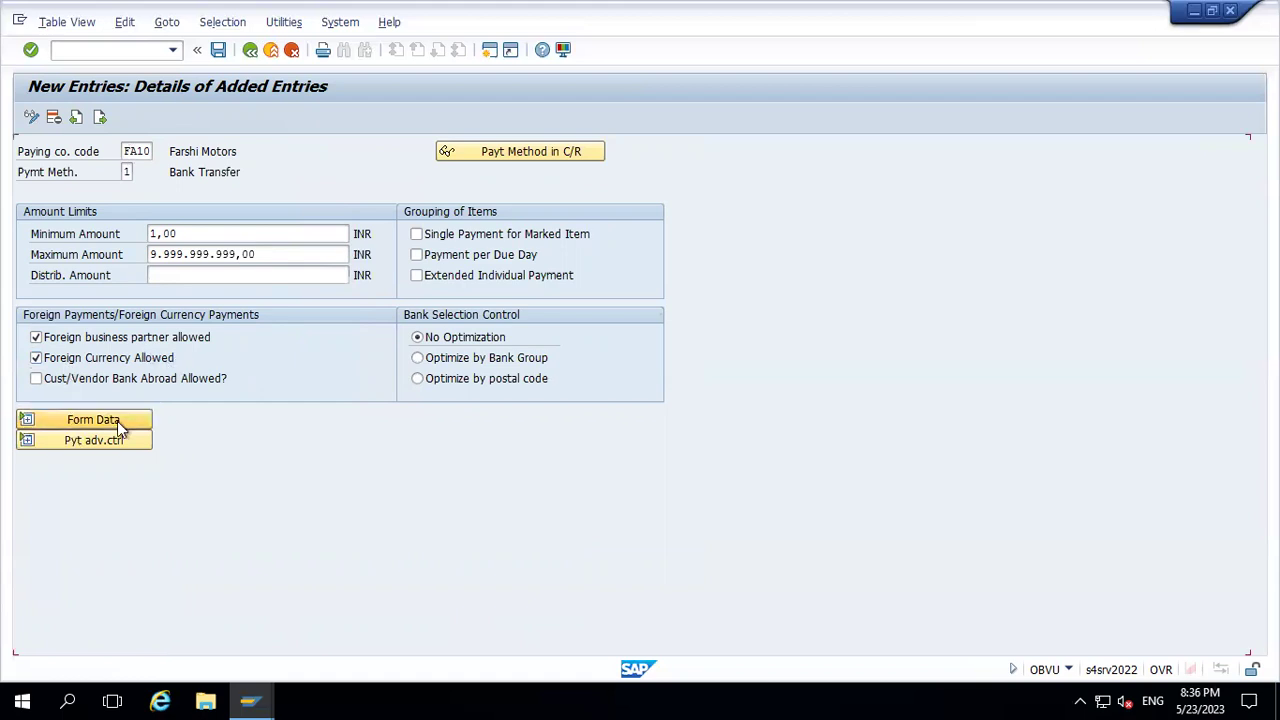
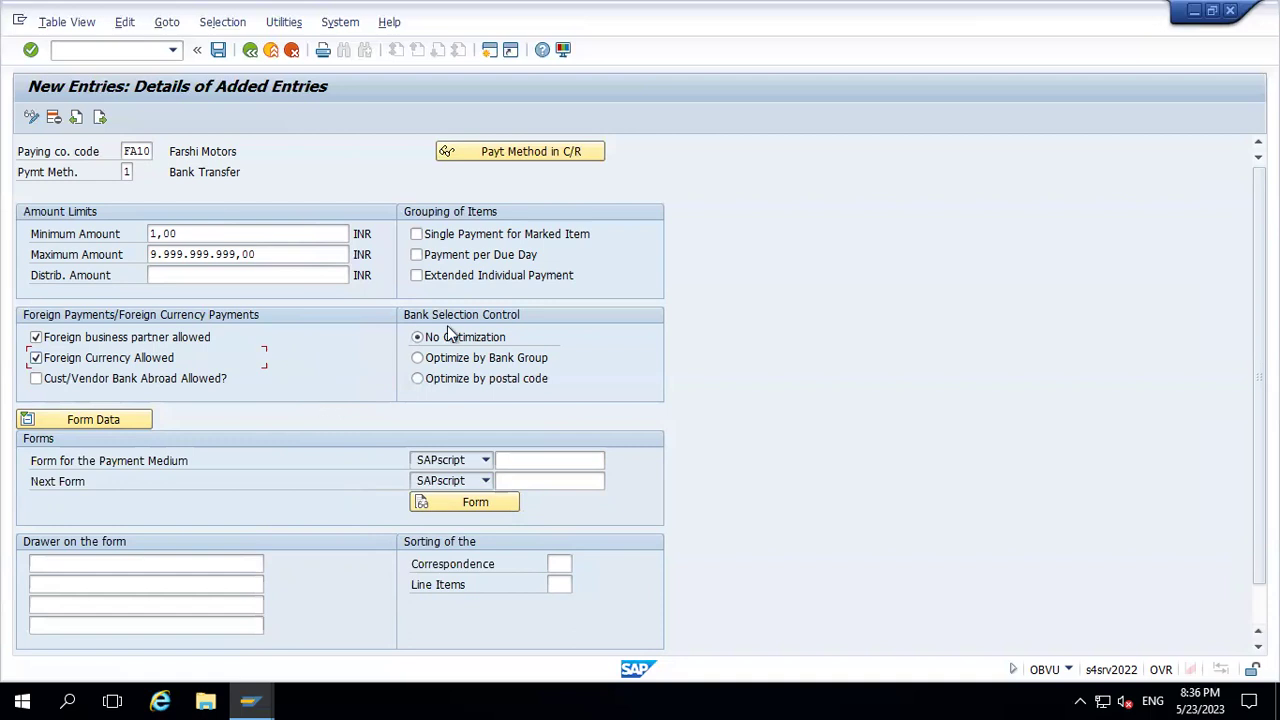
pyautogui.click(513, 462)
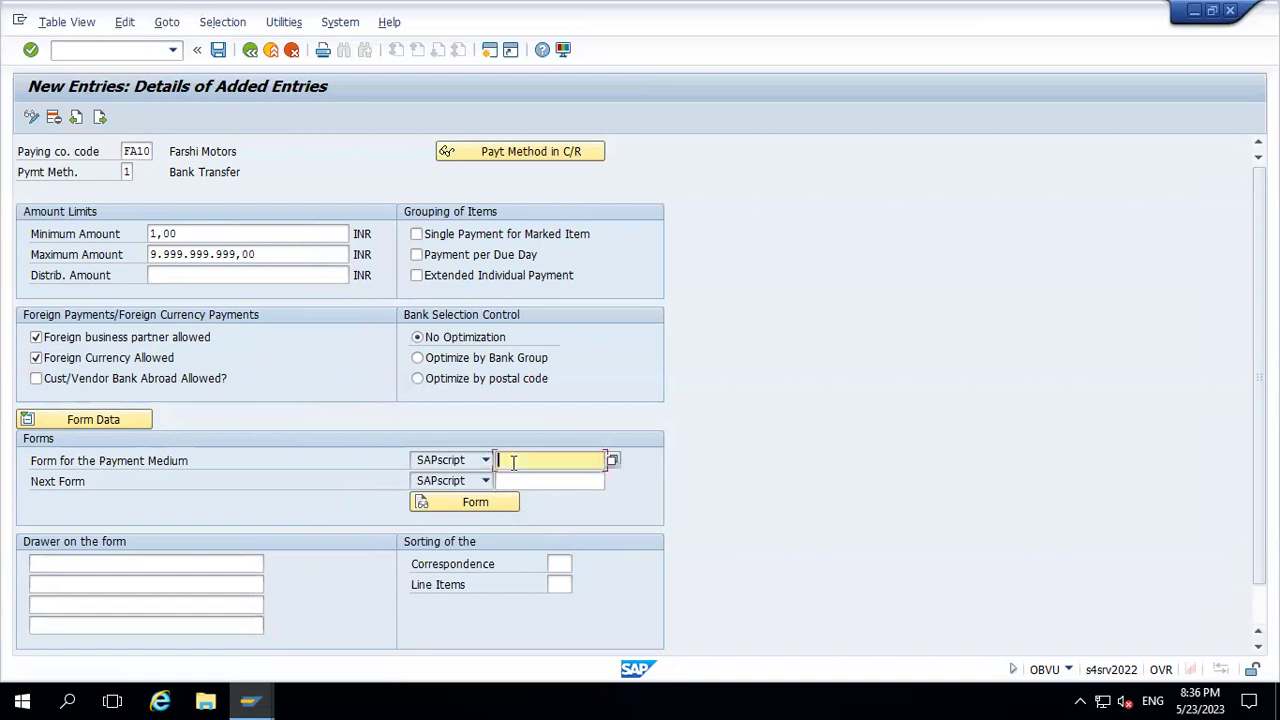
pyautogui.write('F')
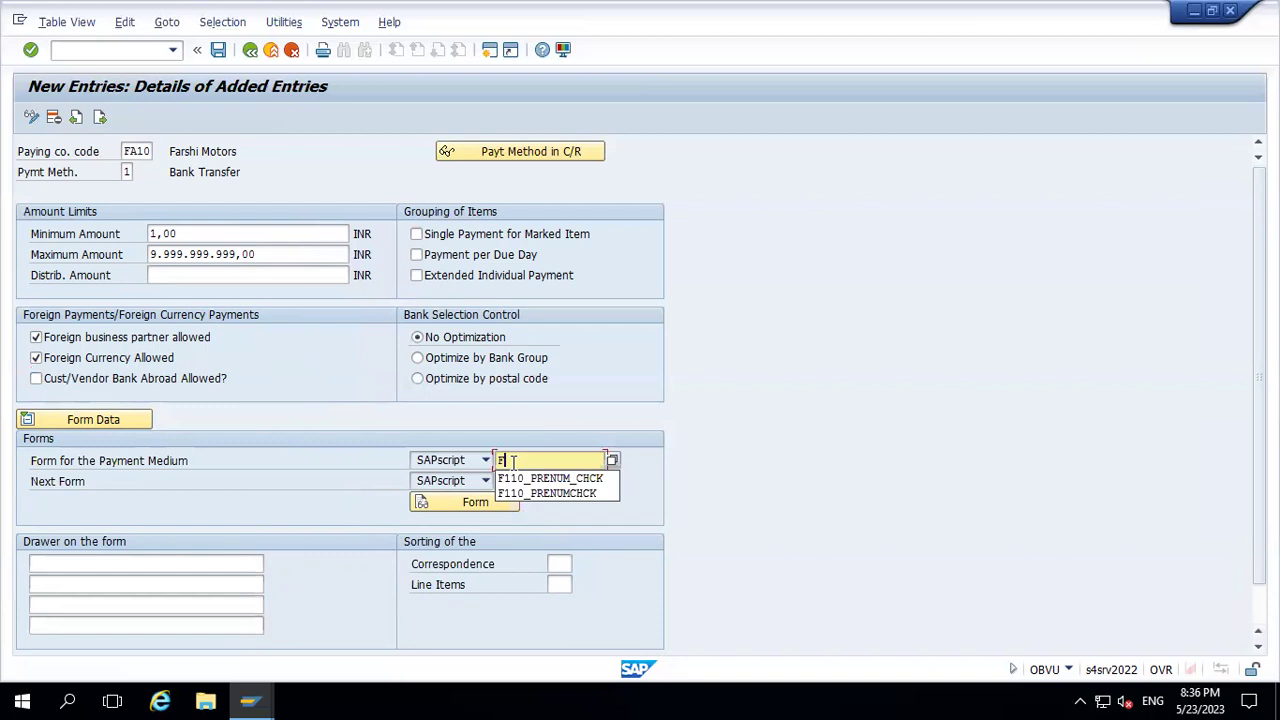
pyautogui.press('Down')
pyautogui.press('Return')
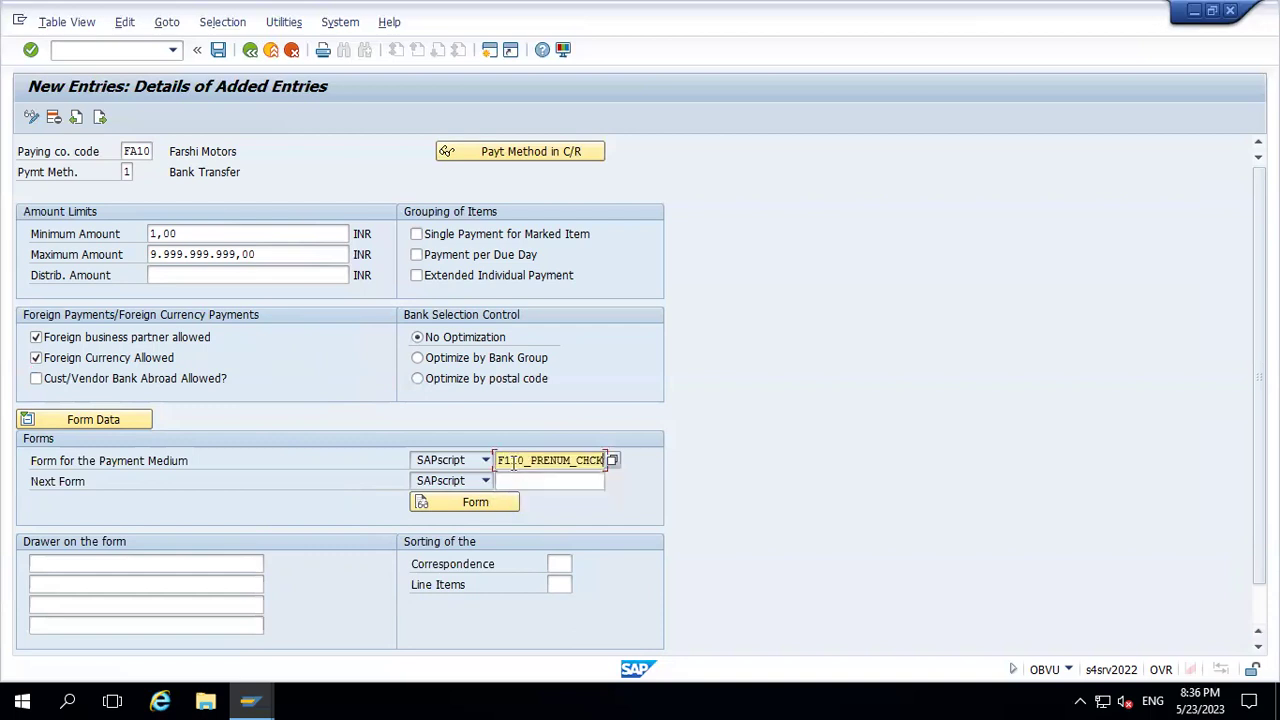
pyautogui.press('Return')
pyautogui.hotkey('ctrl', 's')
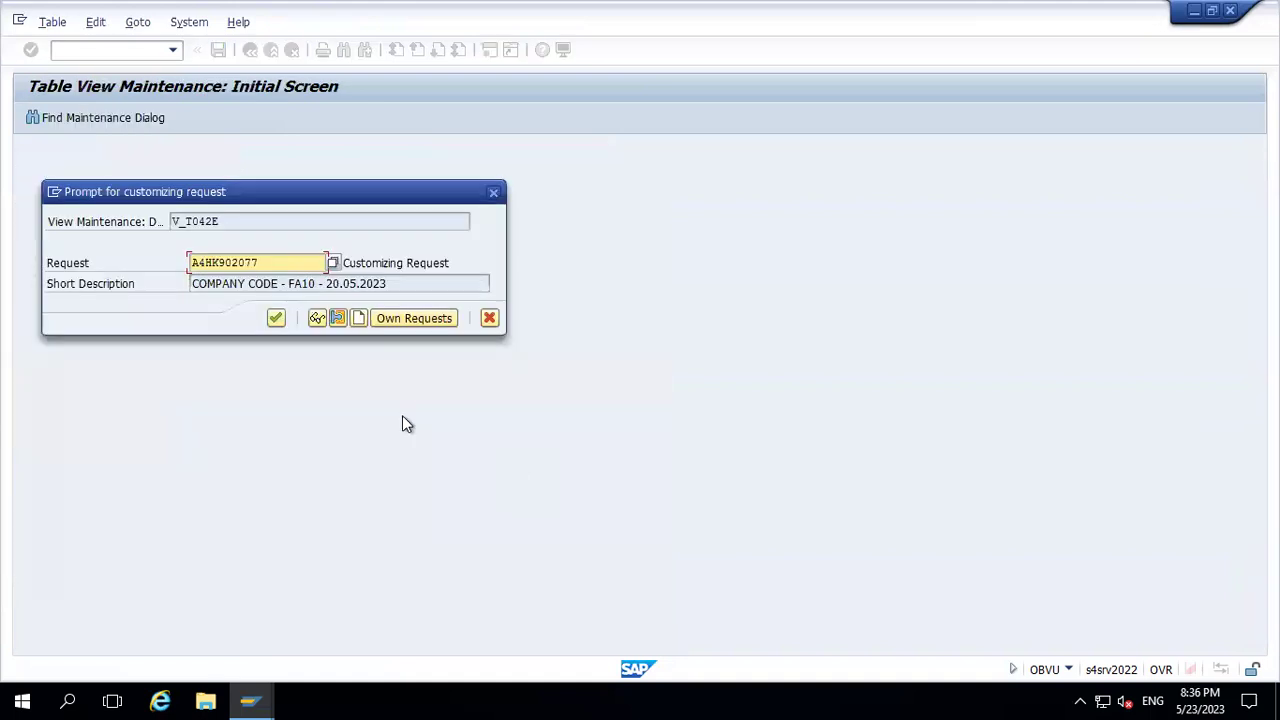
pyautogui.click(277, 318)
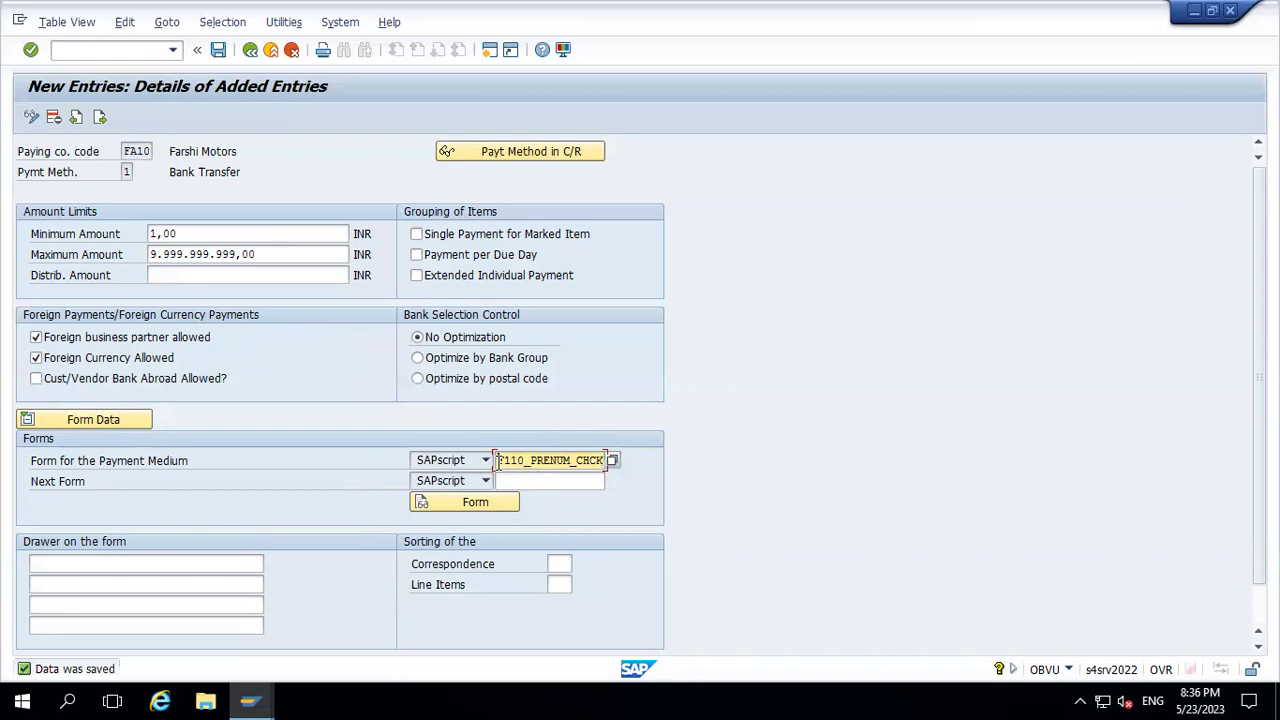
# Copy the payment medium form name, switch to the Excel workbook and enter the label PAYMENT METHOD IN COMPANY CODE in G13
pyautogui.moveTo(498, 460); pyautogui.dragTo(604, 460)
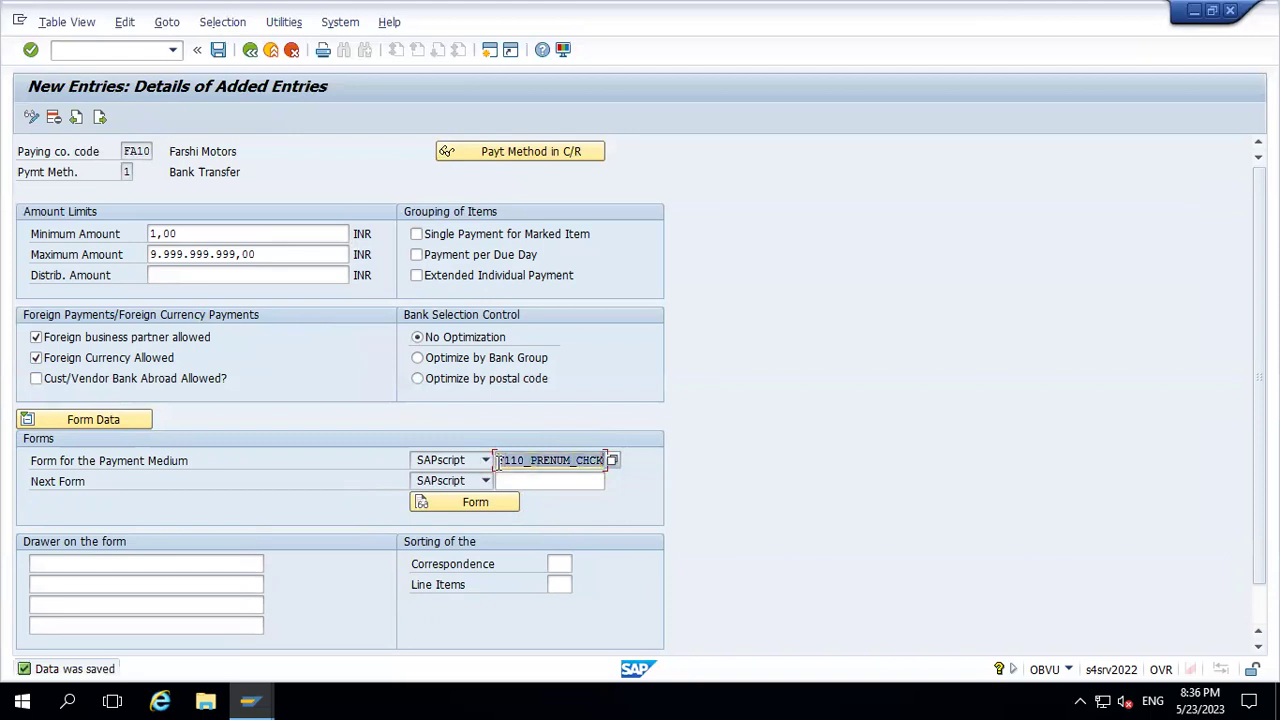
pyautogui.hotkey('ctrl', 'c')
pyautogui.moveTo(862, 9)
pyautogui.click(905, 12)
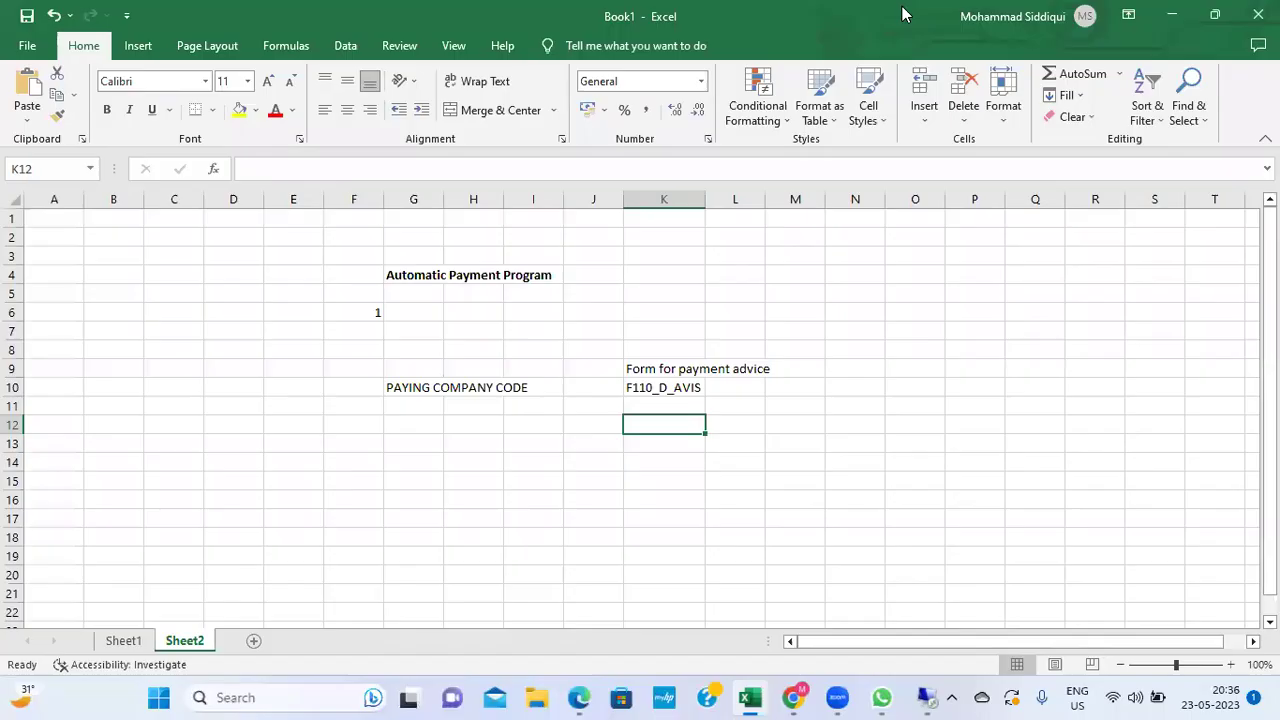
pyautogui.click(411, 440)
pyautogui.write('P')
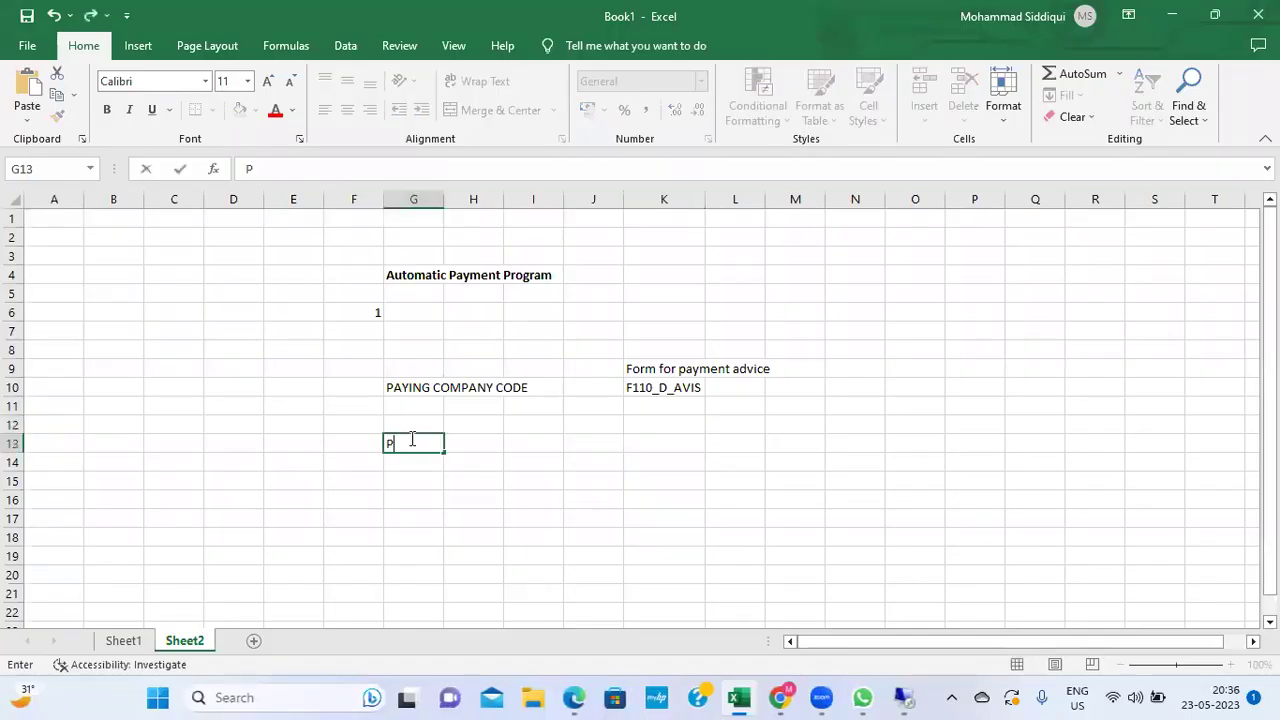
pyautogui.write('AYMENT METHOD IN ')
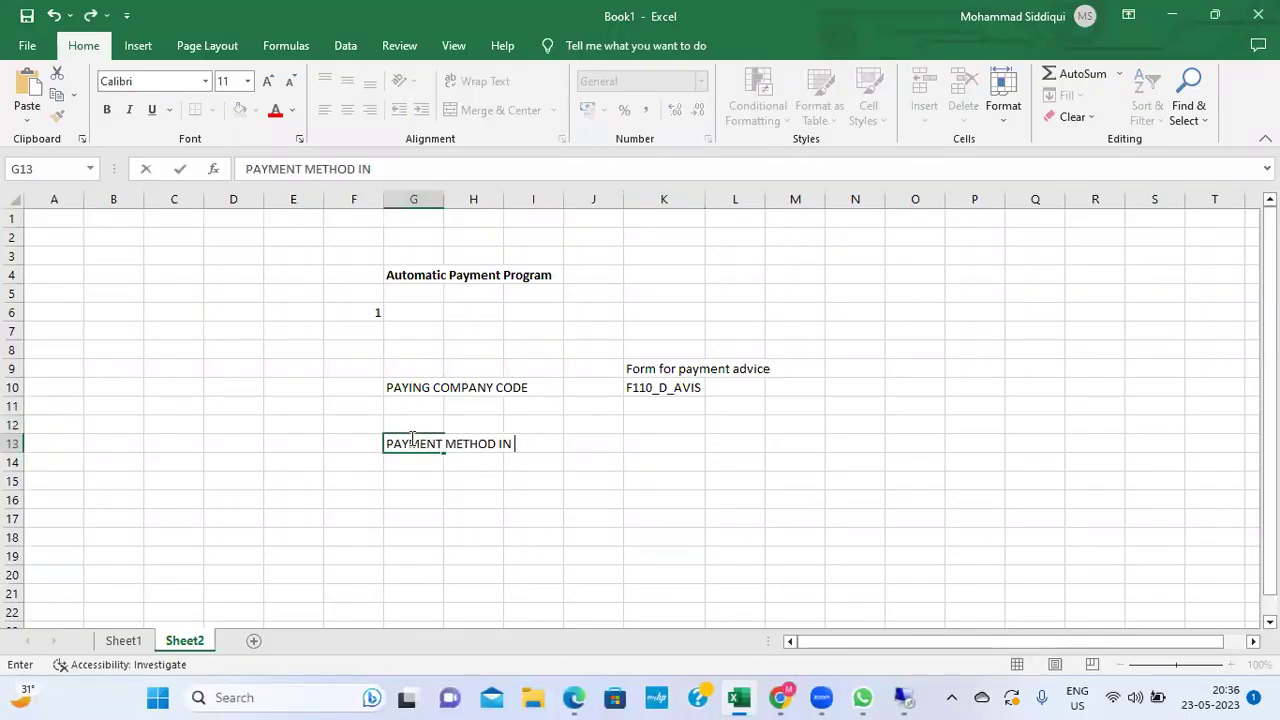
pyautogui.write('COMPANY CODE')
pyautogui.press('Return')
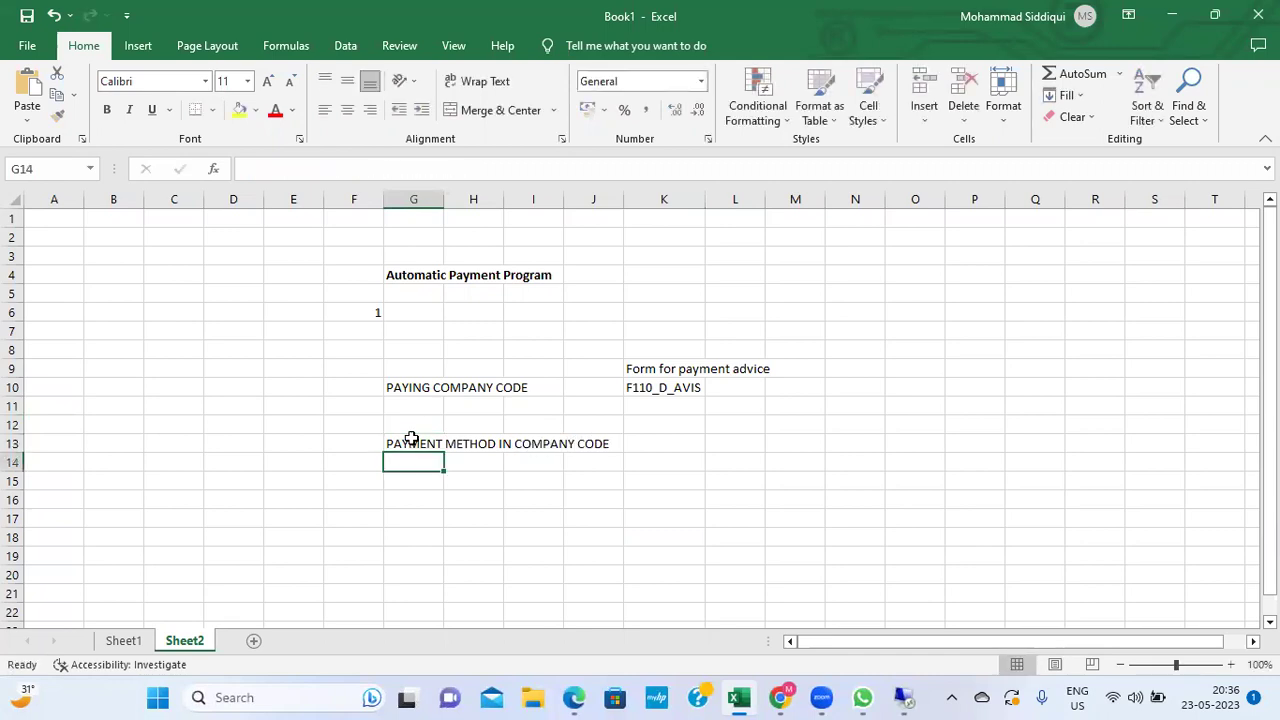
# Paste the copied form name F110_PRENUM_CHCK into cell K13, leaving the workbook file unsaved
pyautogui.press('Up')
pyautogui.press('Up')
pyautogui.press('Right')
pyautogui.press('Right')
pyautogui.press('Right')
pyautogui.press('Right')
pyautogui.press('Down')
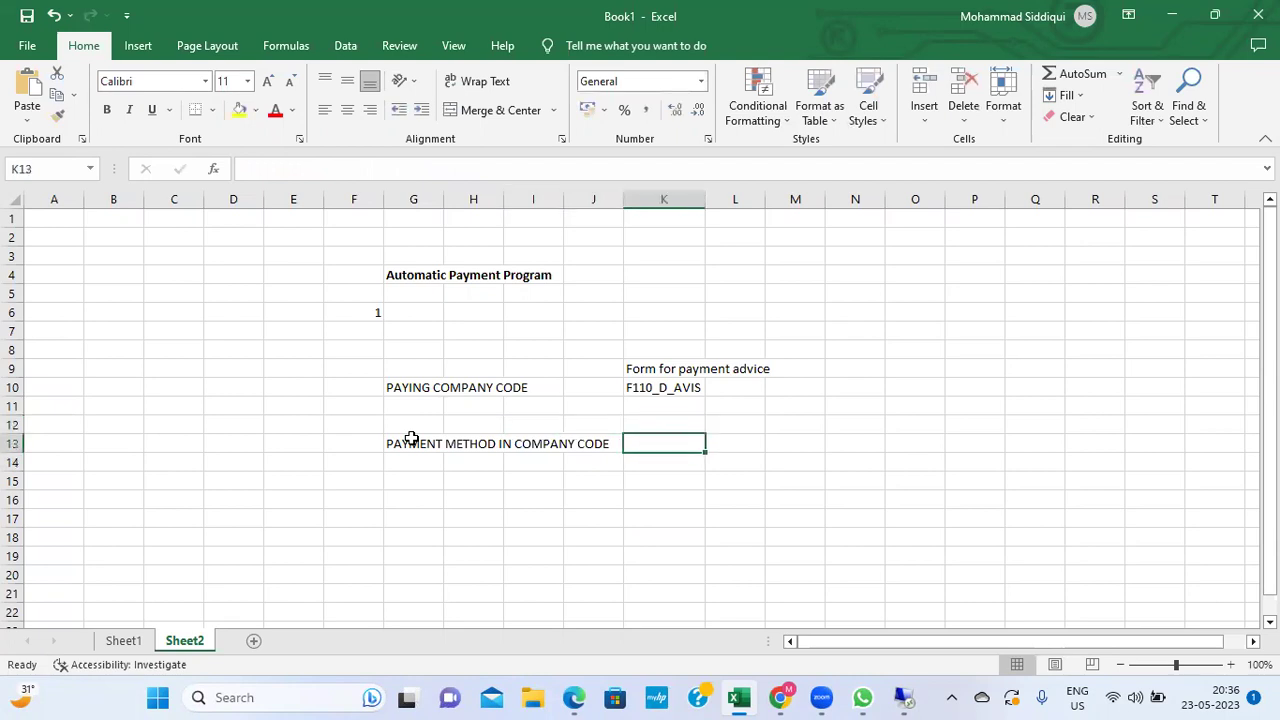
pyautogui.hotkey('ctrl', 'v')
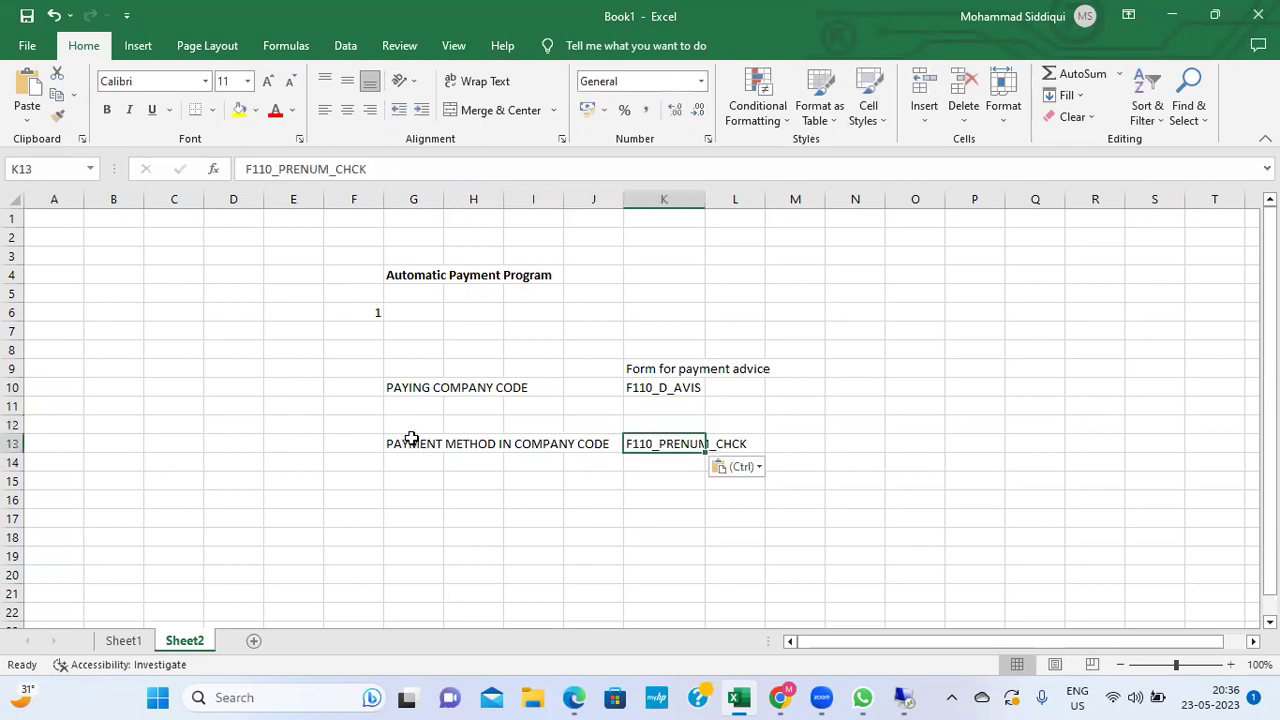
pyautogui.hotkey('ctrl', 's')
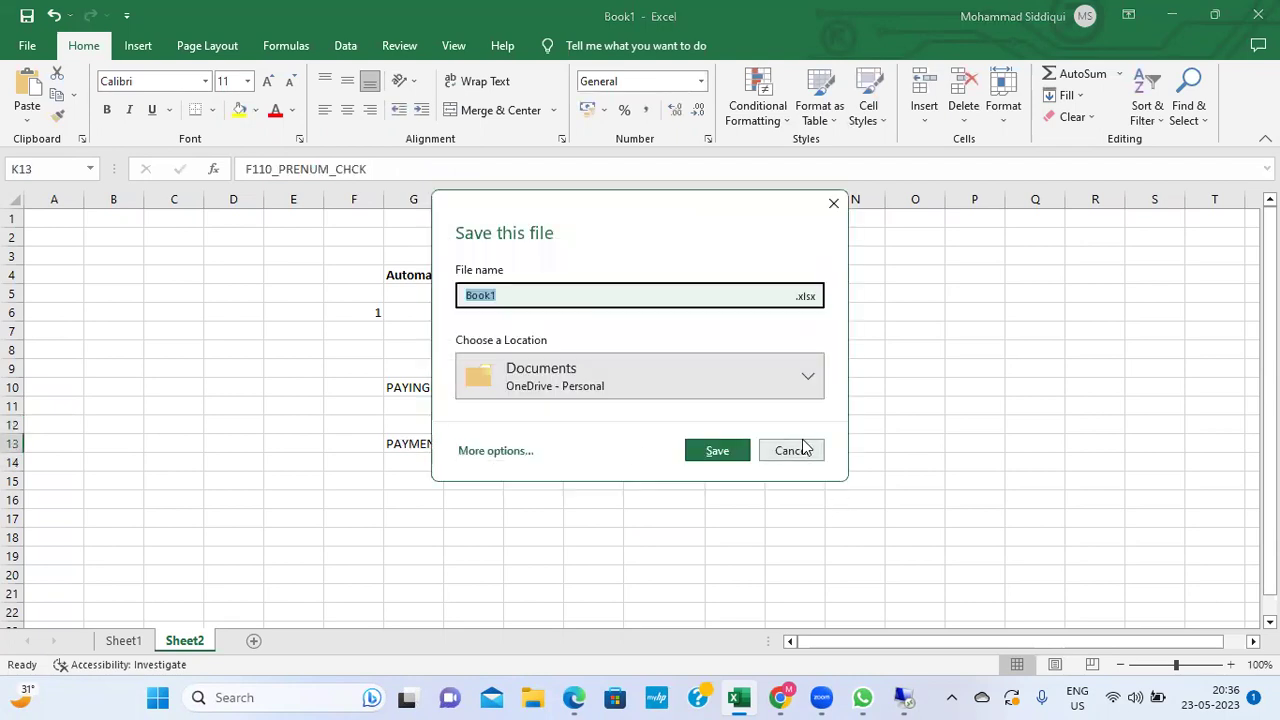
pyautogui.click(803, 440)
# Switch back to SAP and leave the company code payment methods for the payment program customizing overview
pyautogui.hotkey('alt', 'Tab')
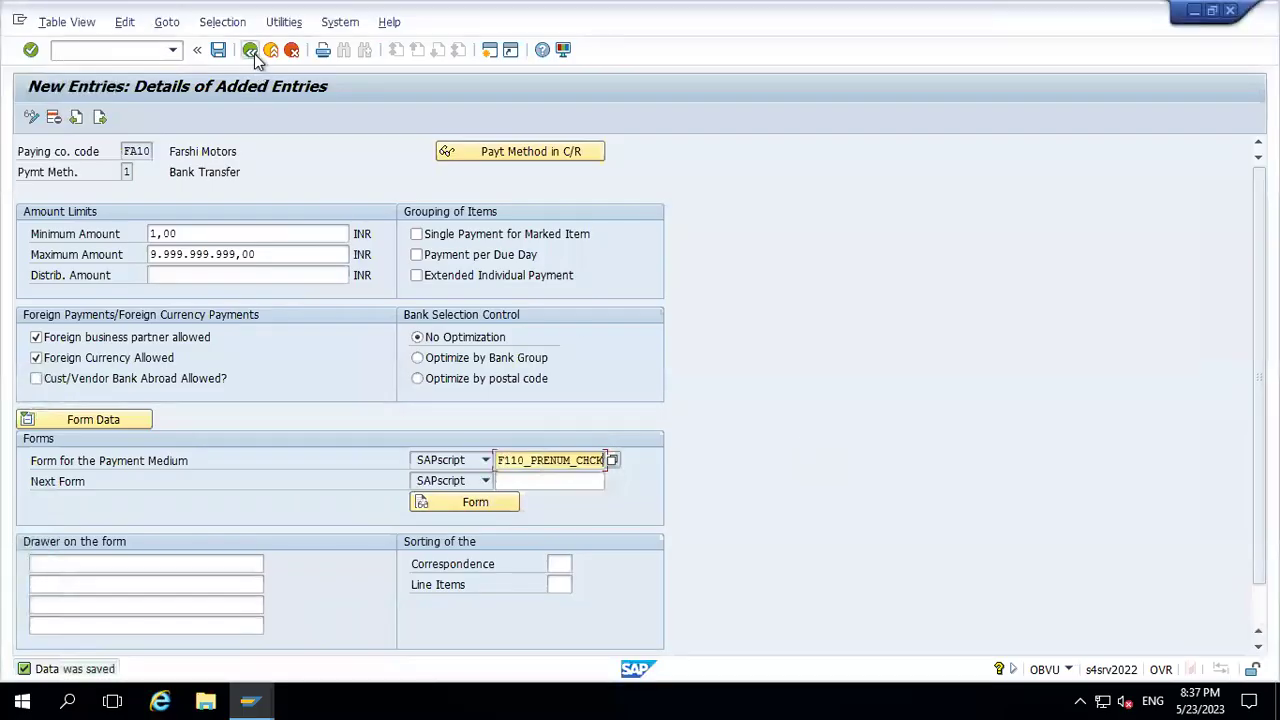
pyautogui.click(252, 52)
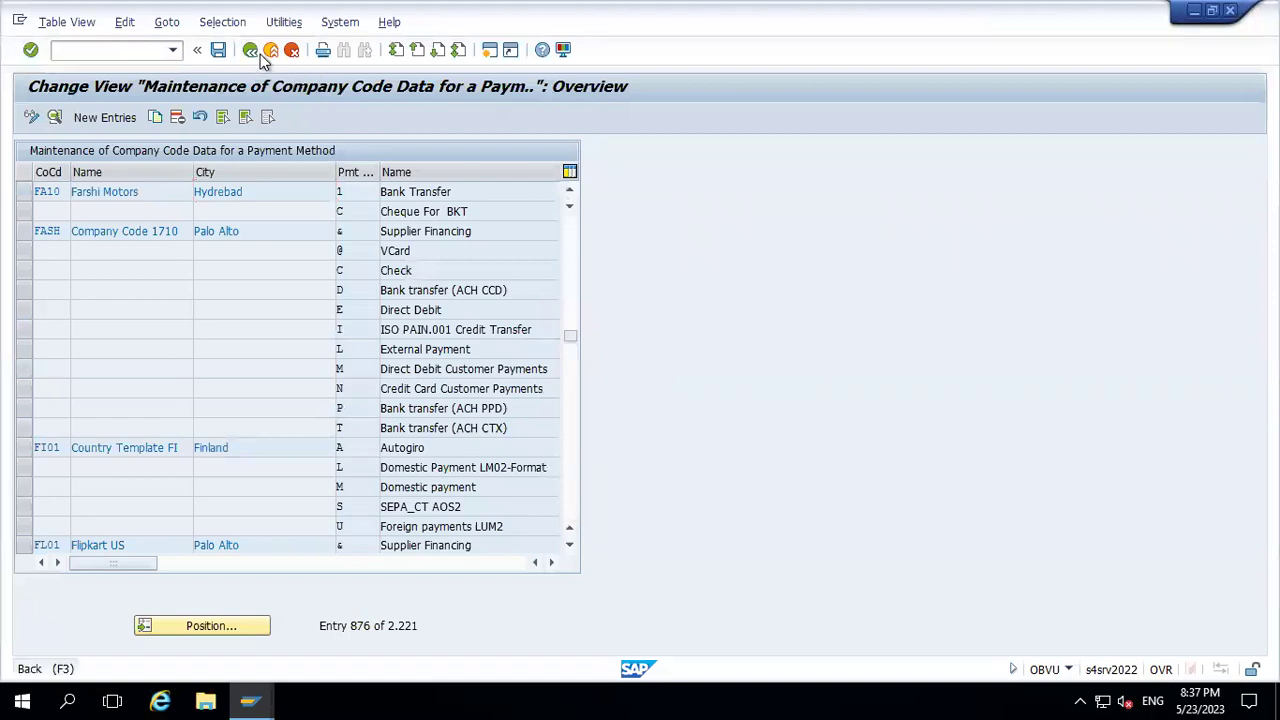
pyautogui.click(260, 54)
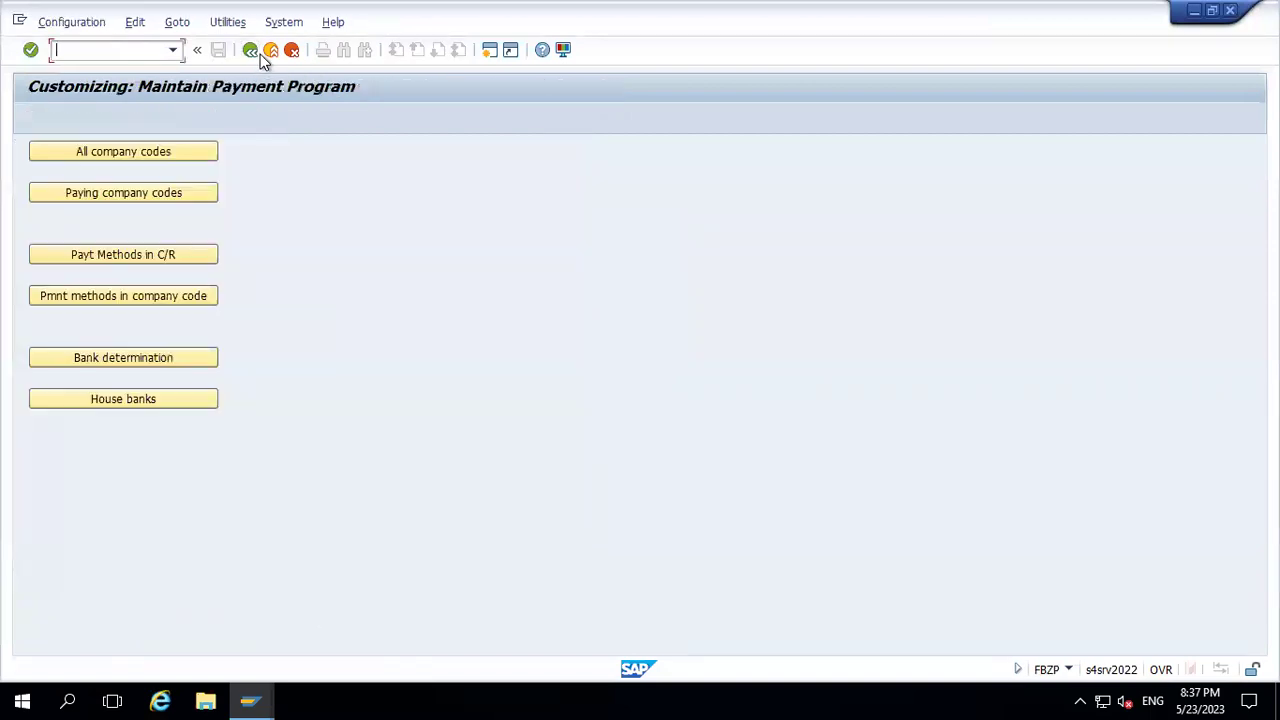
# Open the bank determination, position the list at FA10 and show the ranking order for that paying company code
pyautogui.click(136, 357)
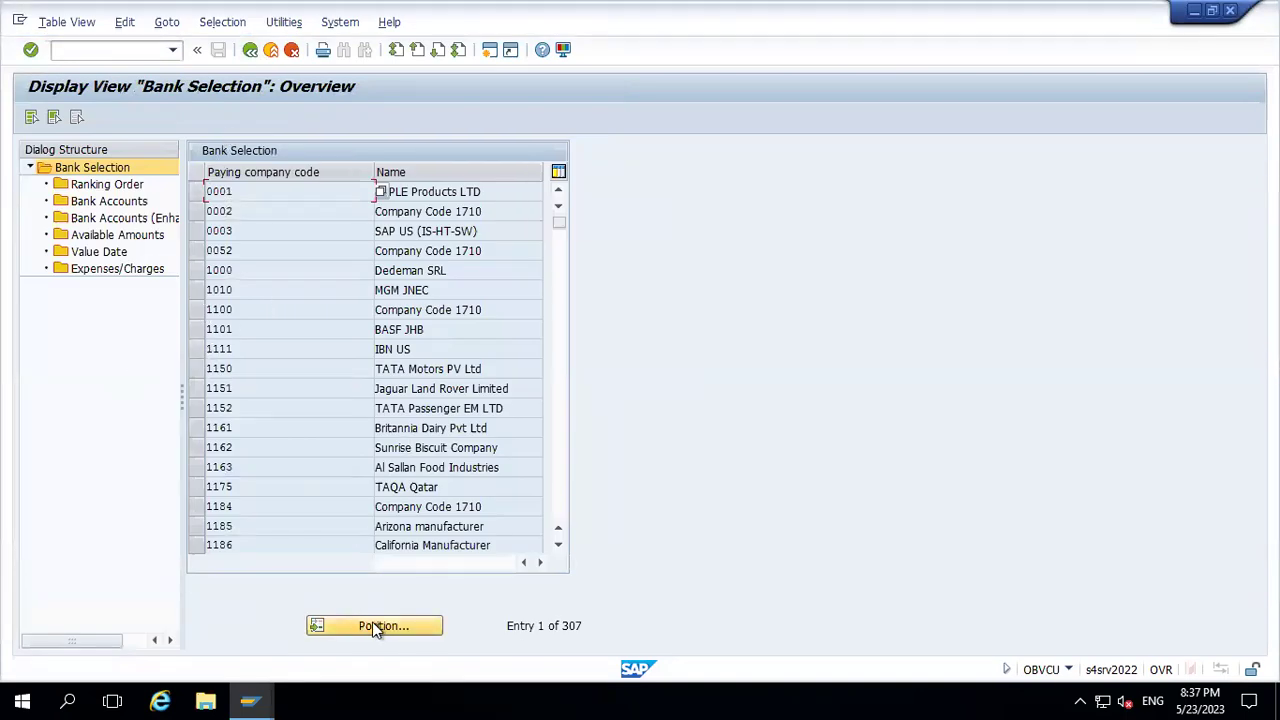
pyautogui.click(376, 626)
pyautogui.write('FA10')
pyautogui.press('Return')
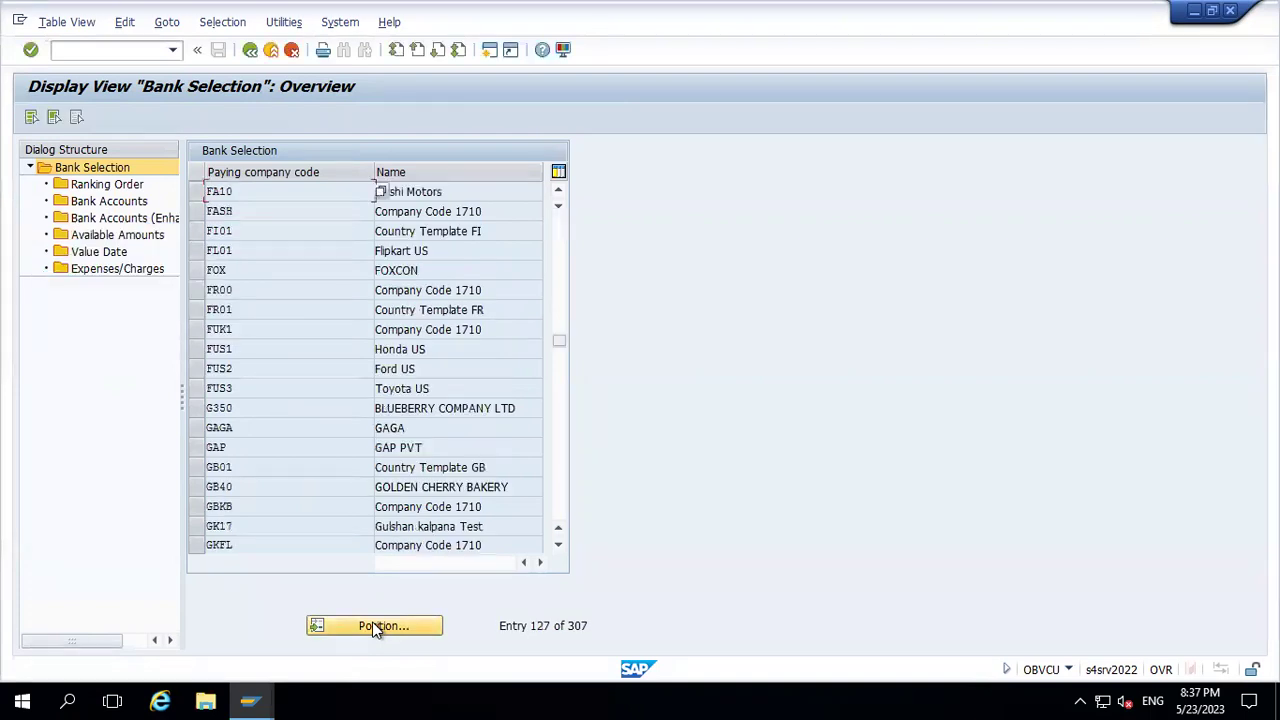
pyautogui.click(196, 191)
pyautogui.doubleClick(127, 188)
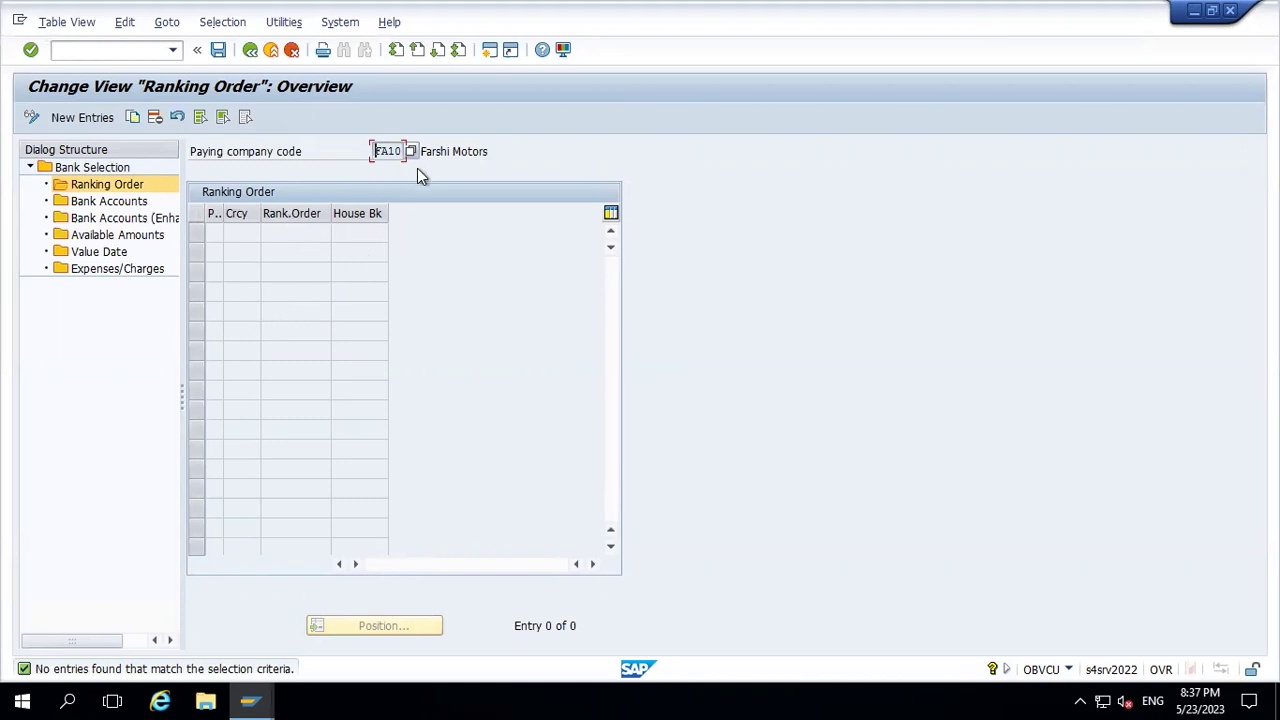
# Add a ranking order entry for payment method C in INR with rank 1 and house bank AXIS
pyautogui.click(76, 118)
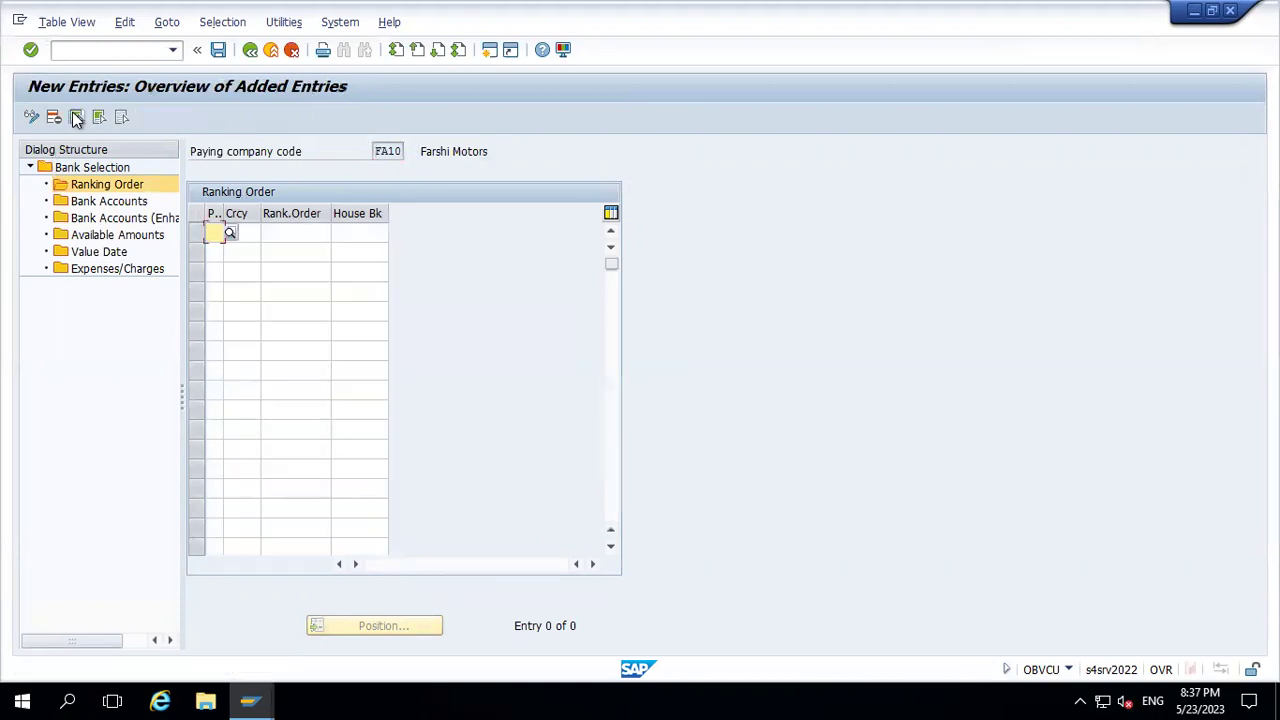
pyautogui.moveTo(222, 205); pyautogui.dragTo(268, 207)
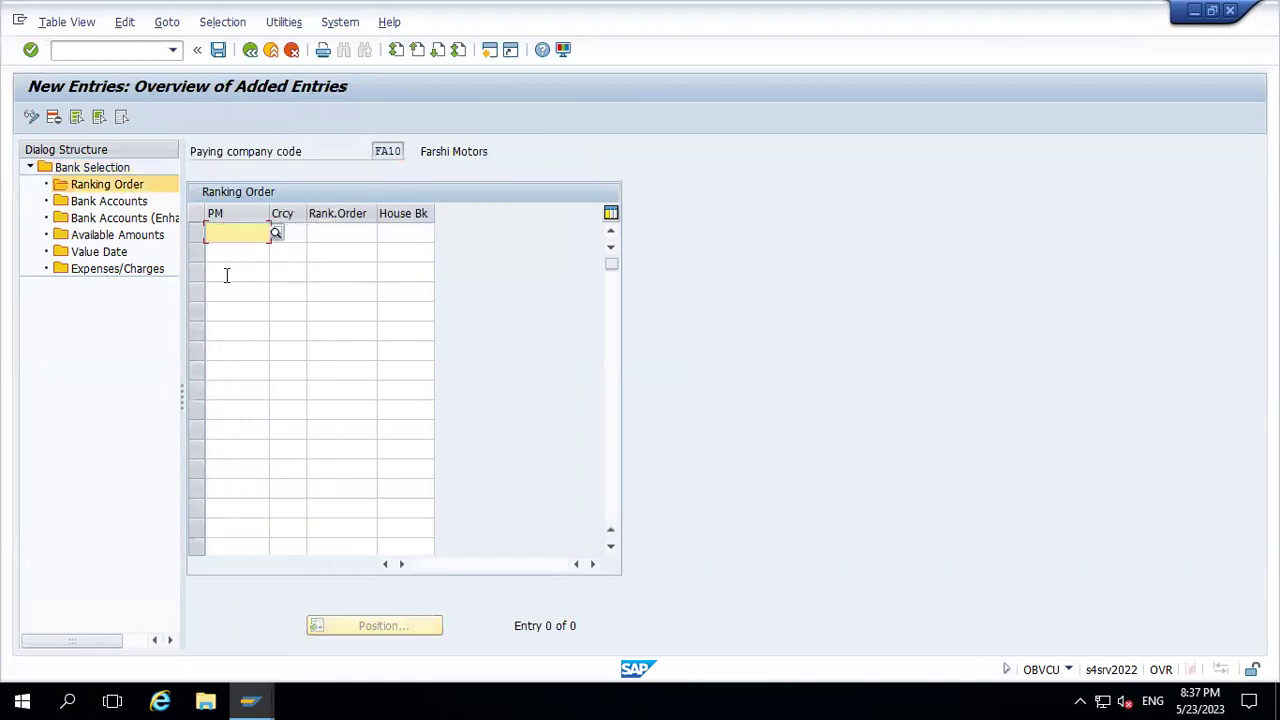
pyautogui.write('C')
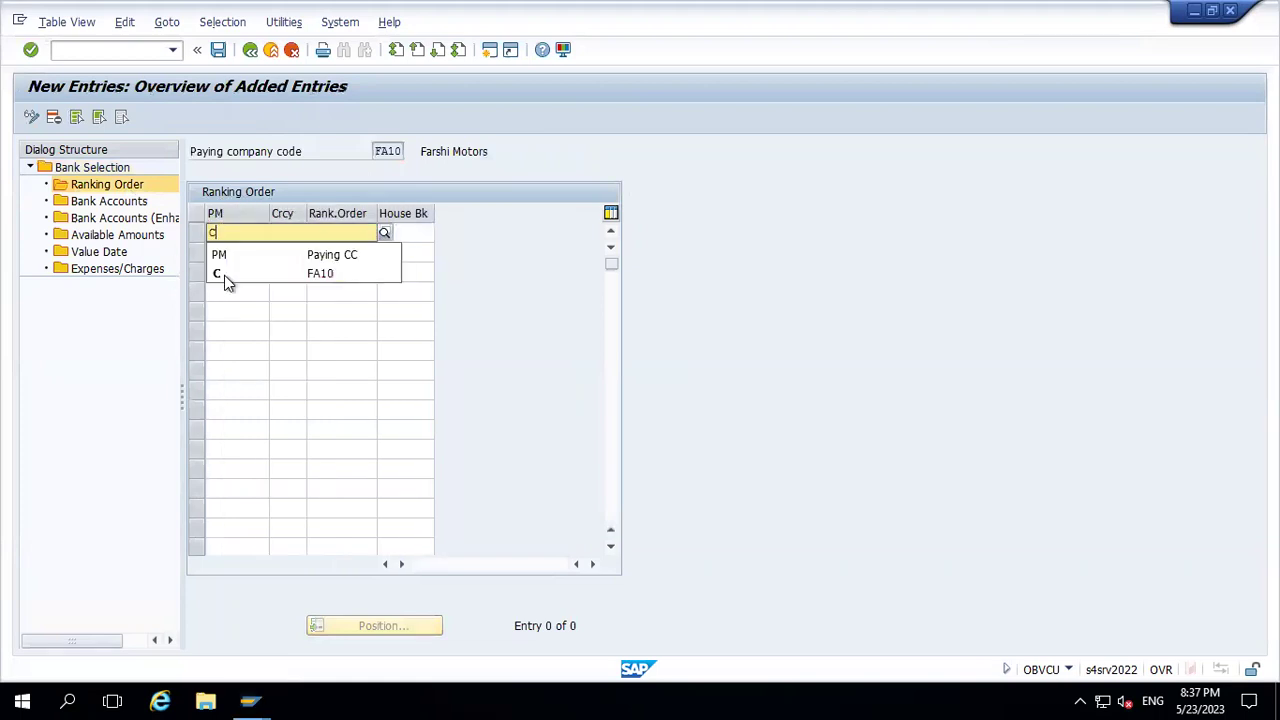
pyautogui.press('BackSpace')
pyautogui.write('C')
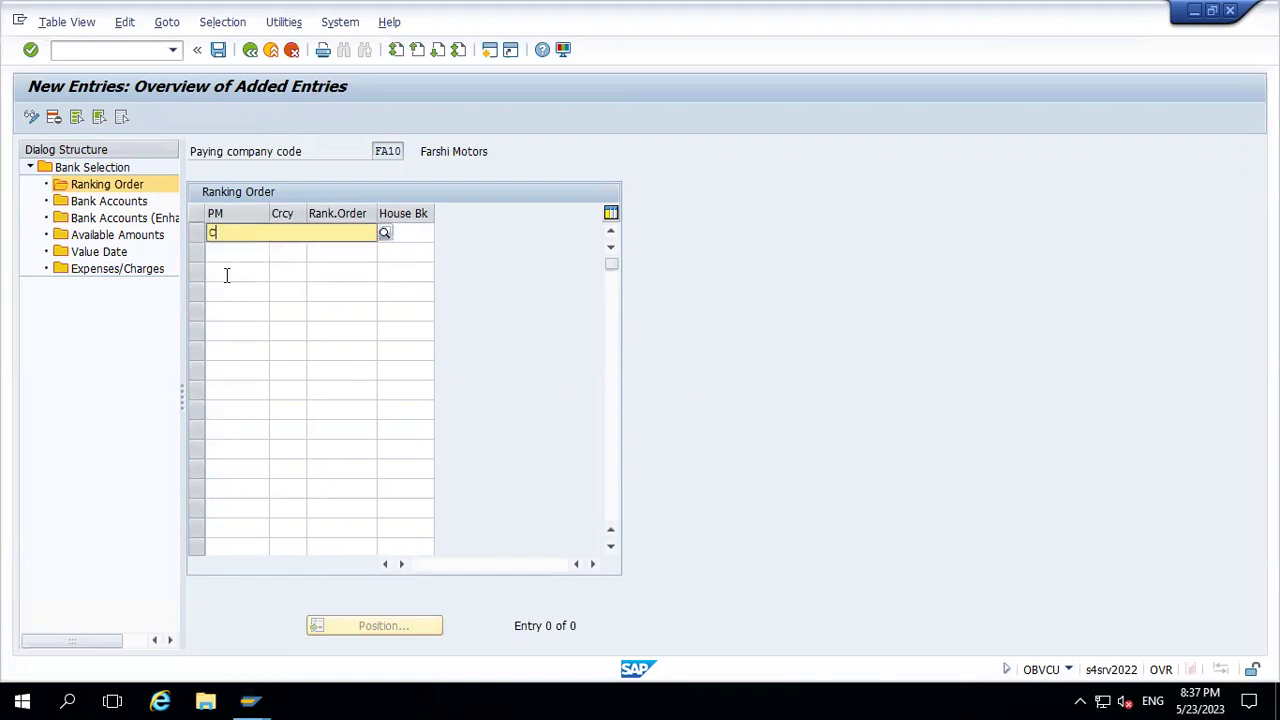
pyautogui.press('Tab')
pyautogui.write('INR')
pyautogui.press('Tab')
pyautogui.write('1')
pyautogui.press('Tab')
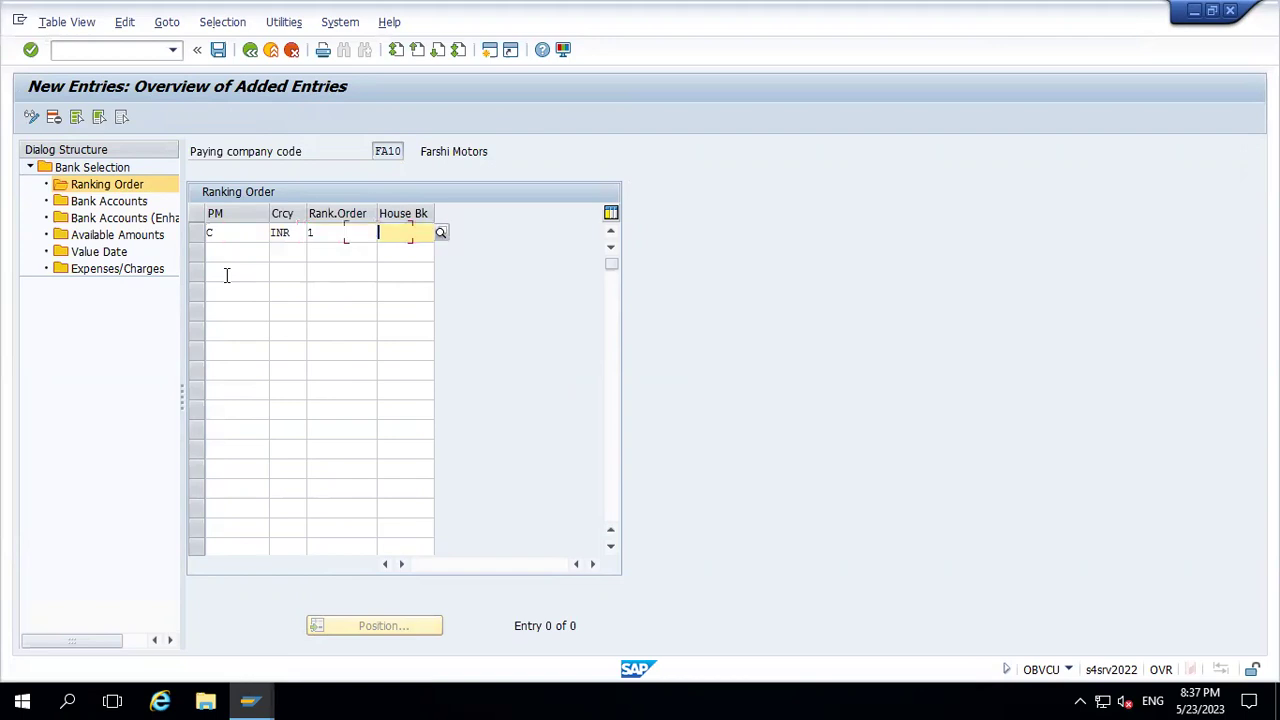
pyautogui.click(441, 234)
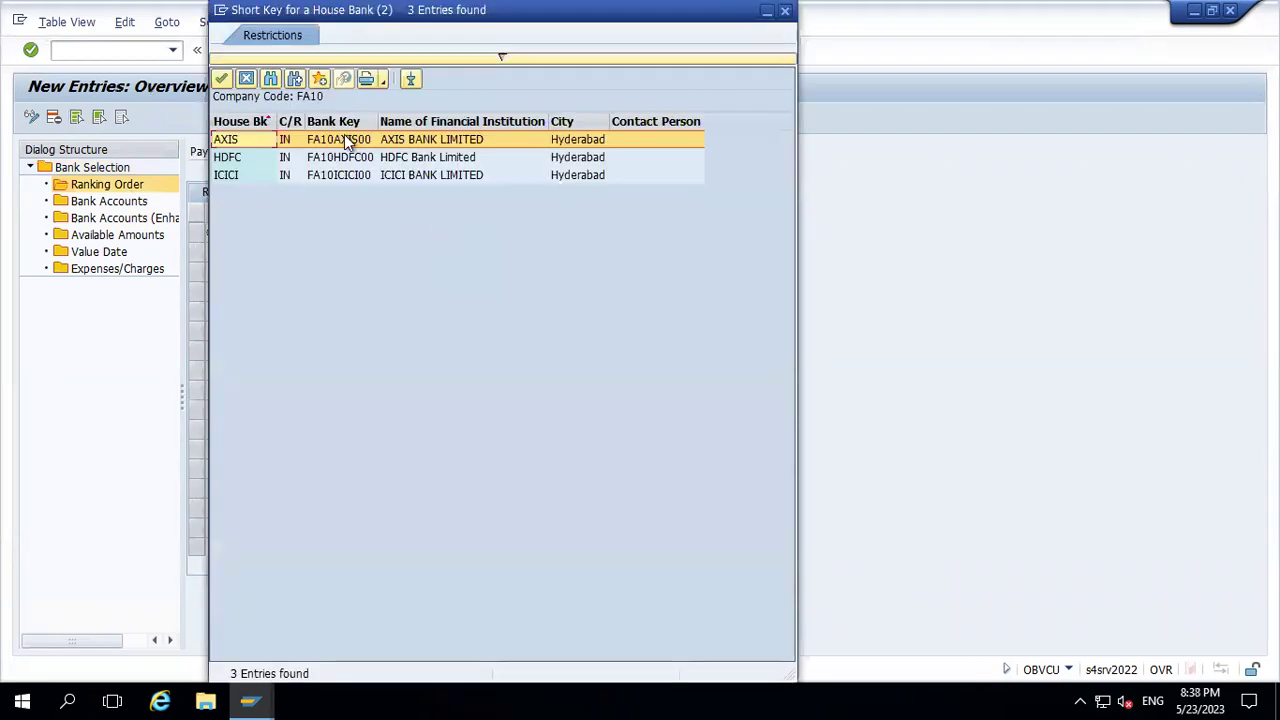
pyautogui.doubleClick(343, 143)
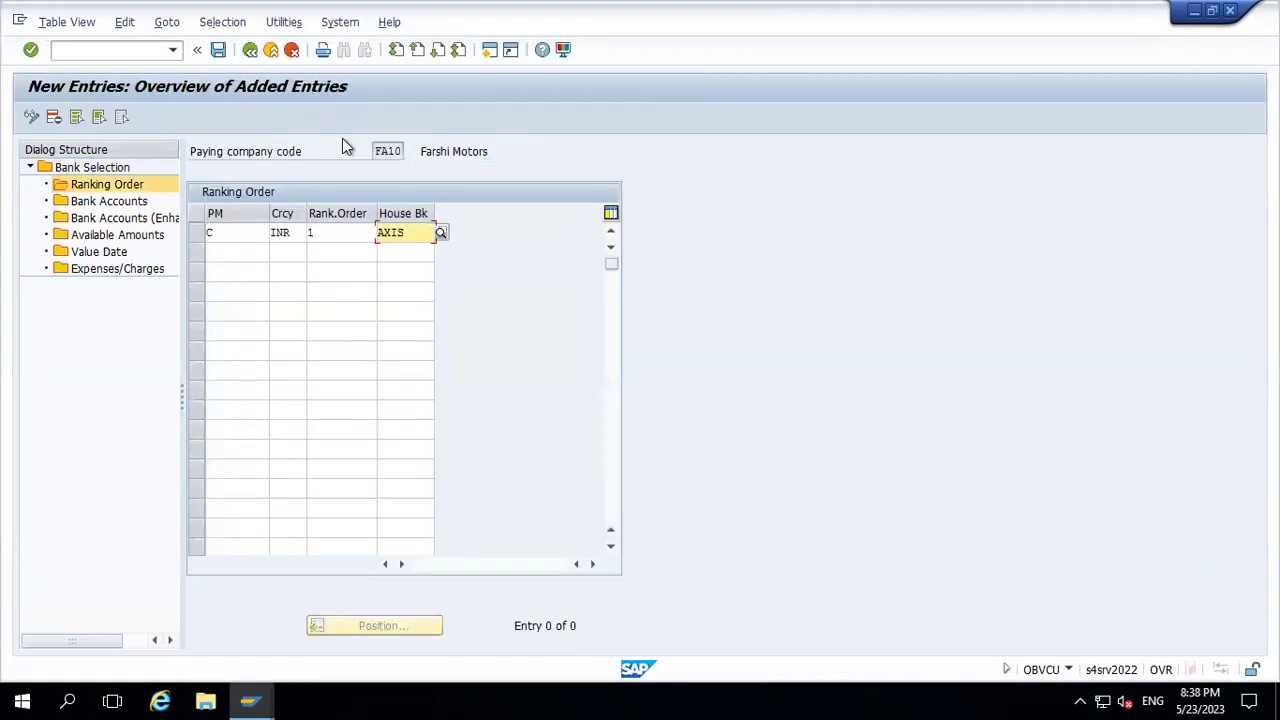
# Add a second ranking order entry for payment method C in INR with rank 2 and house bank ICICI
pyautogui.click(230, 250)
pyautogui.write('C')
pyautogui.press('Tab')
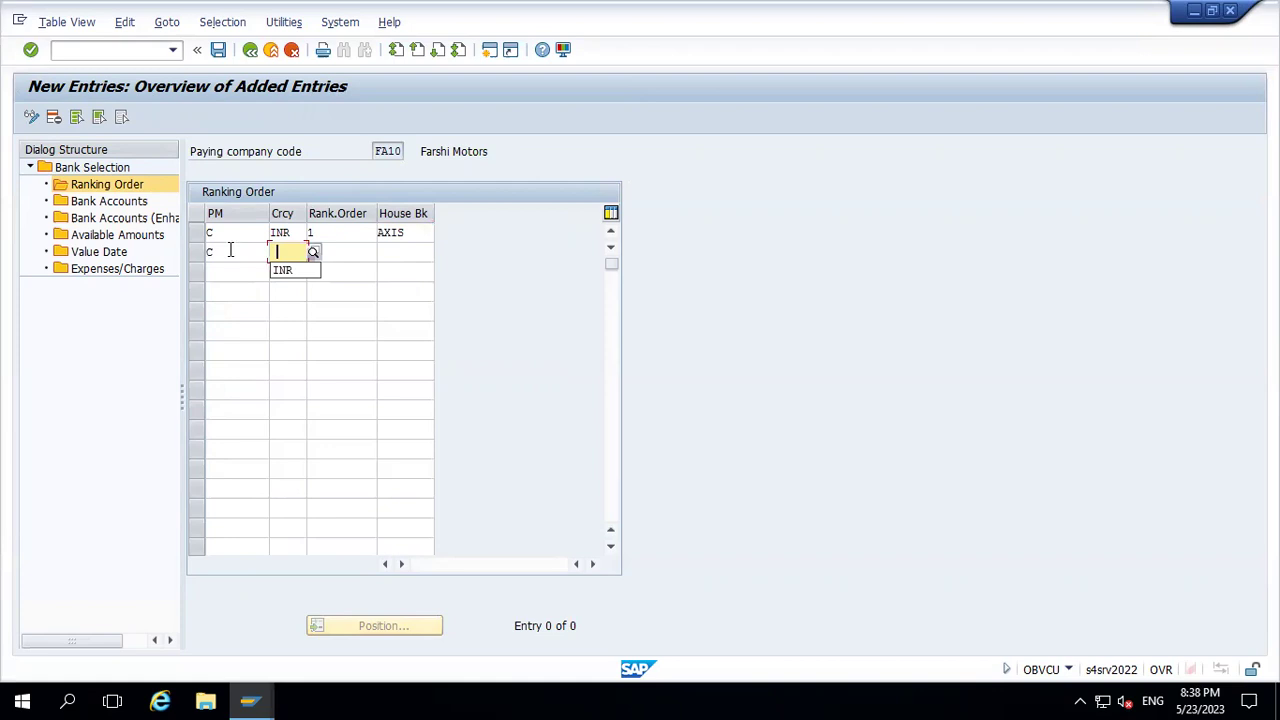
pyautogui.write('INR')
pyautogui.press('Tab')
pyautogui.write('2')
pyautogui.press('Tab')
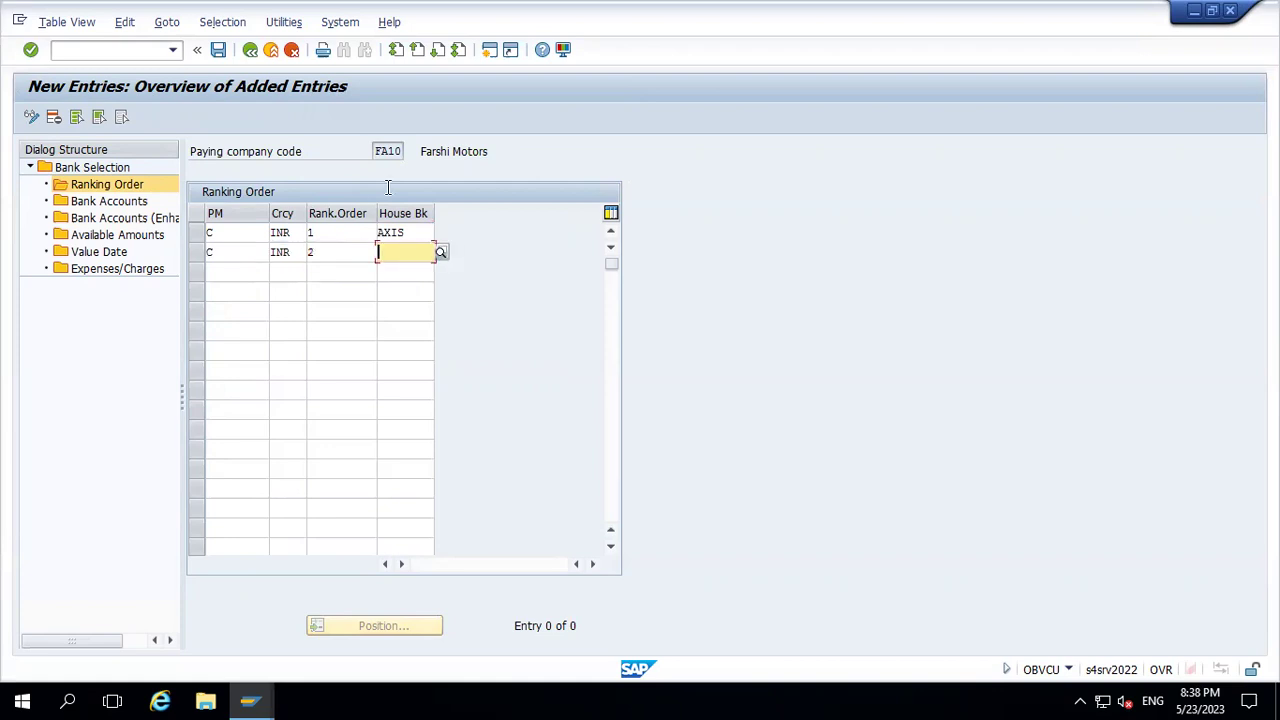
pyautogui.click(440, 250)
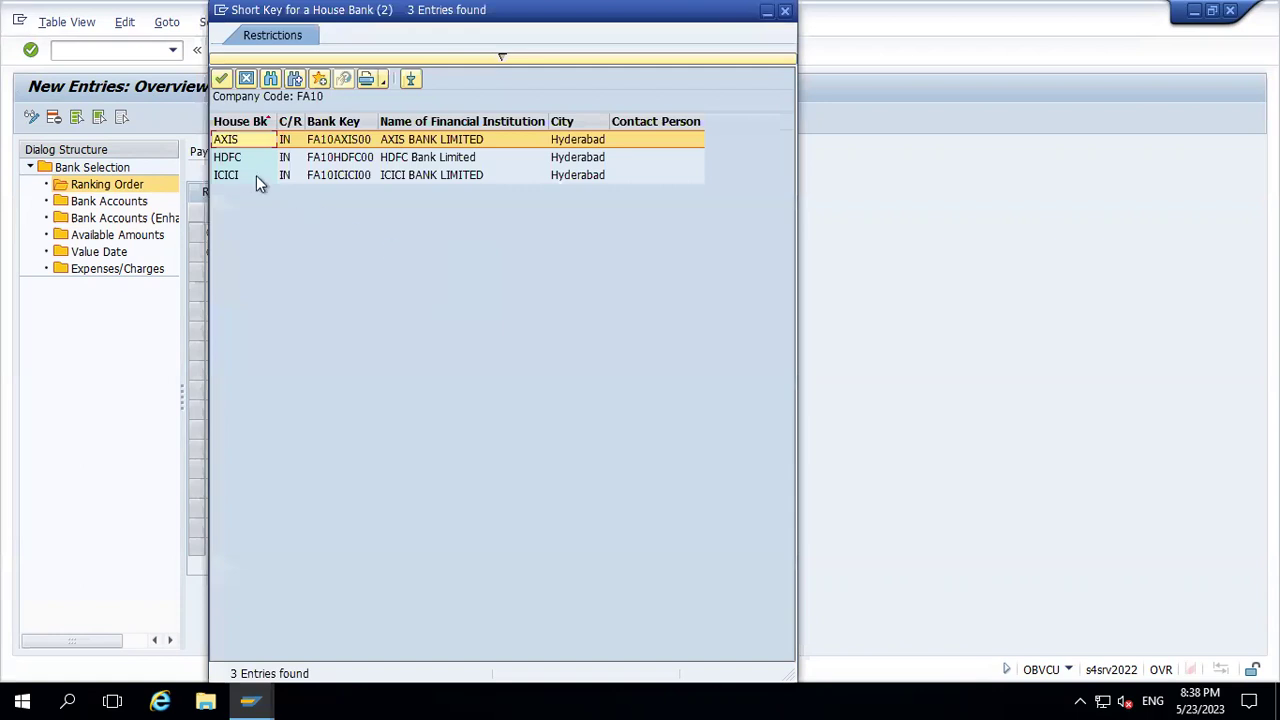
pyautogui.doubleClick(241, 174)
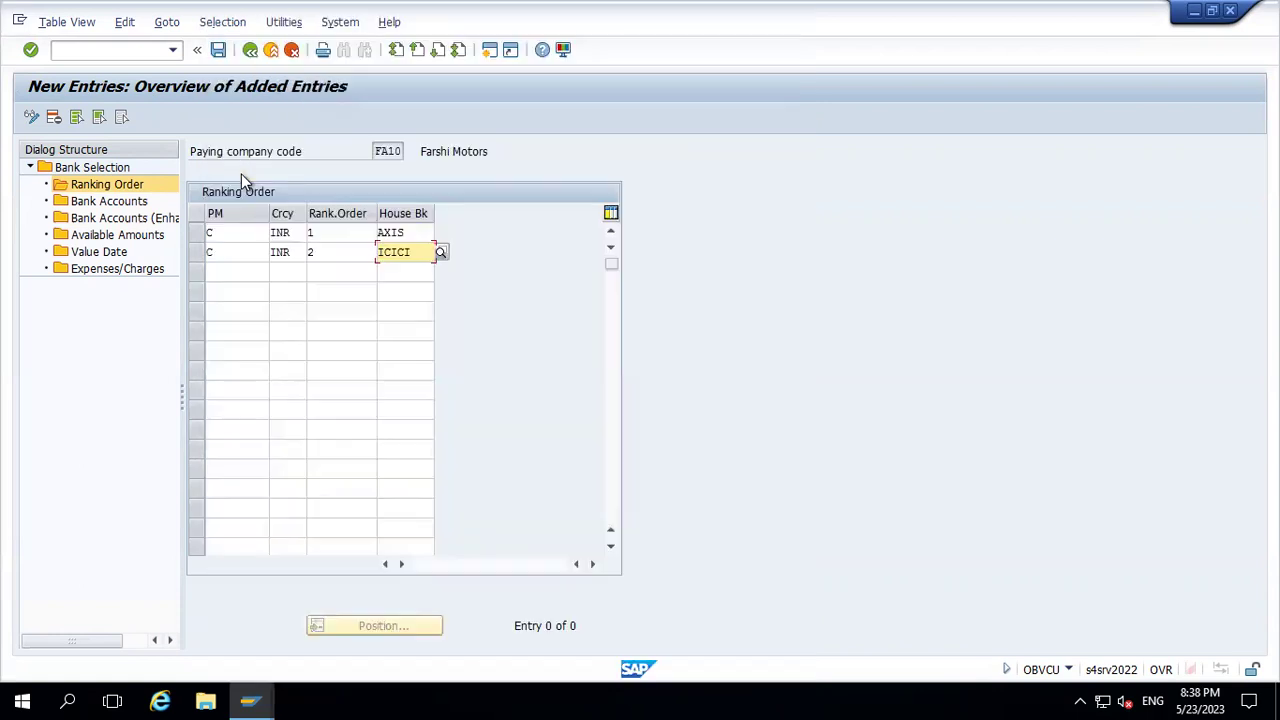
# Add a third ranking order entry for payment method C in INR with rank 3 and house bank HDFC
pyautogui.click(237, 272)
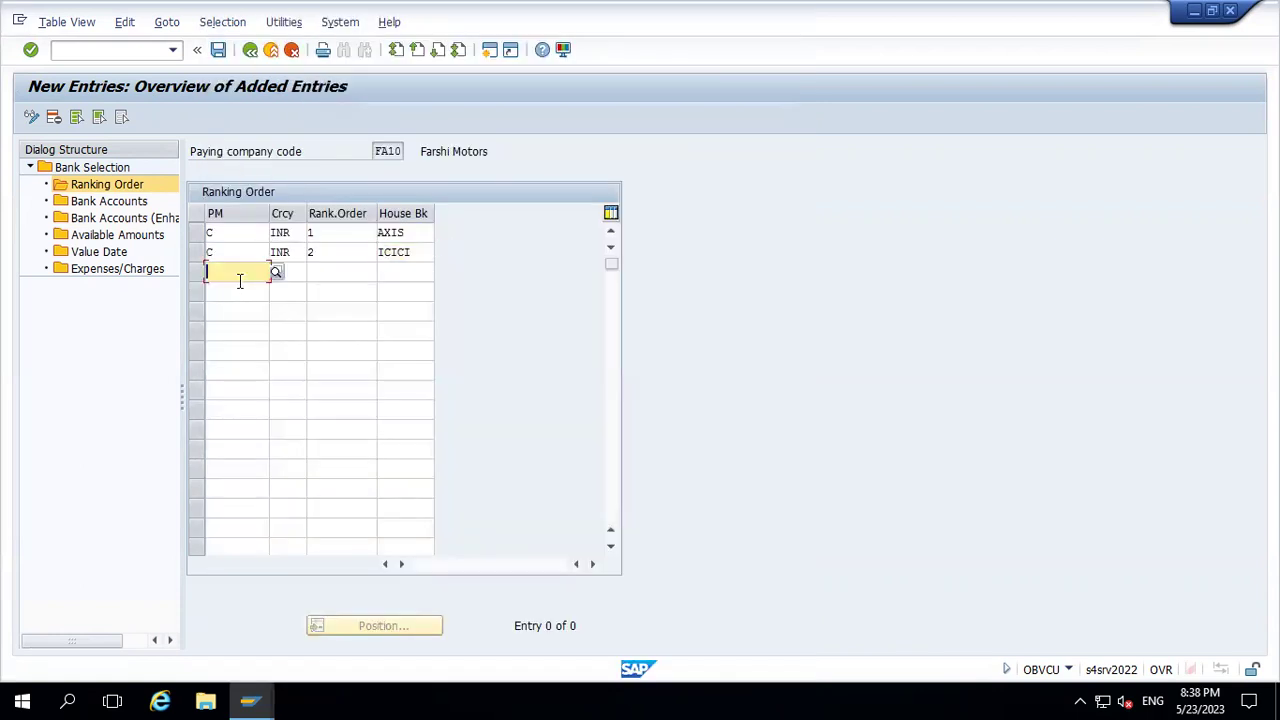
pyautogui.write('cINR')
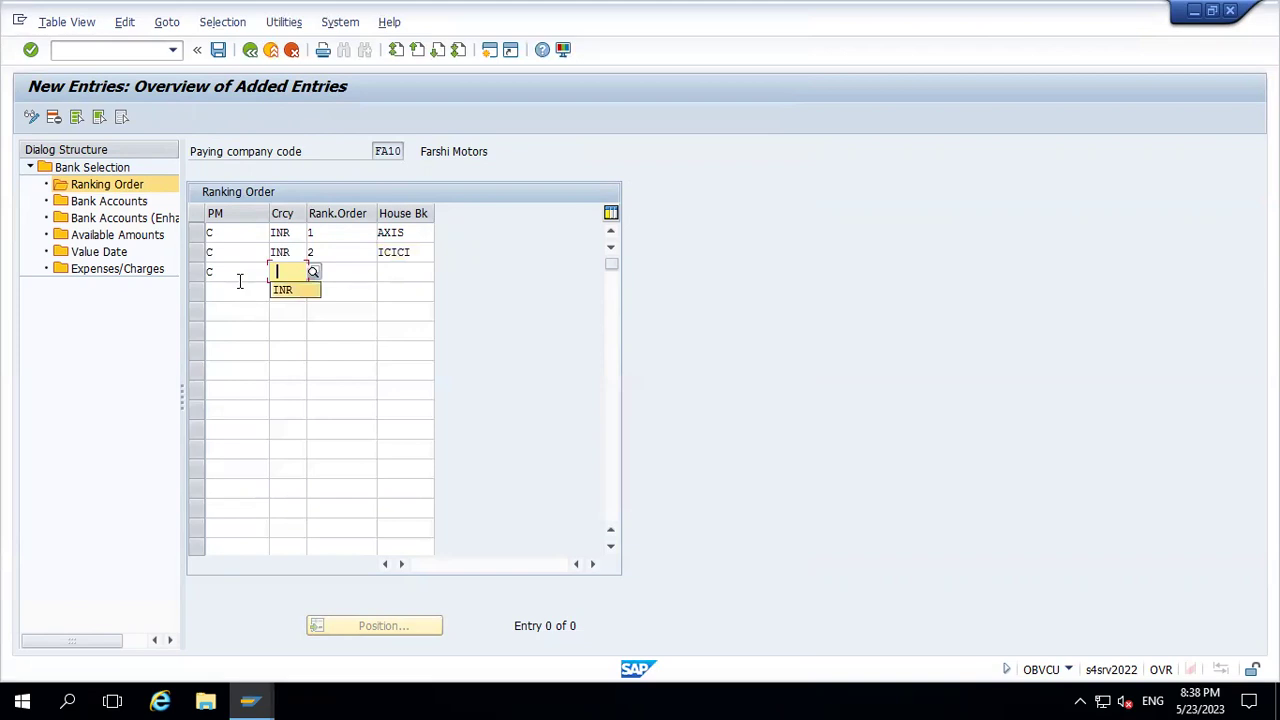
pyautogui.press('Tab')
pyautogui.write('3')
pyautogui.press('Tab')
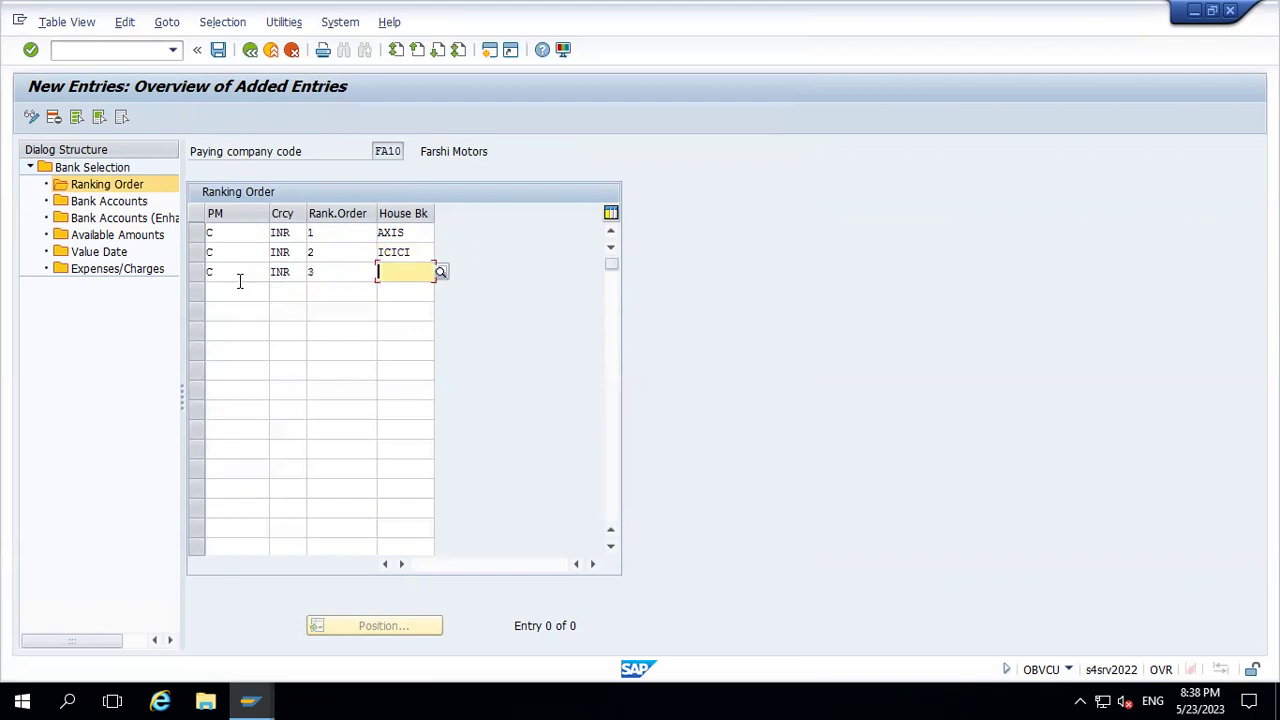
pyautogui.click(441, 273)
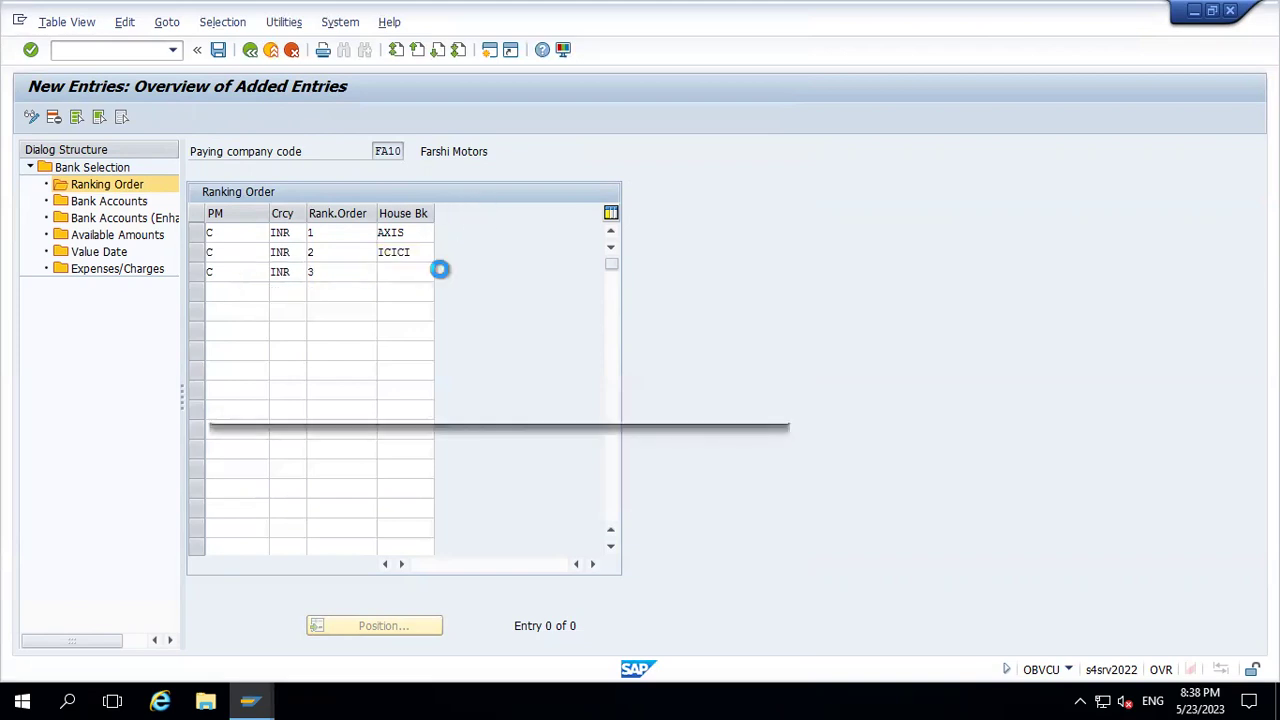
pyautogui.doubleClick(320, 157)
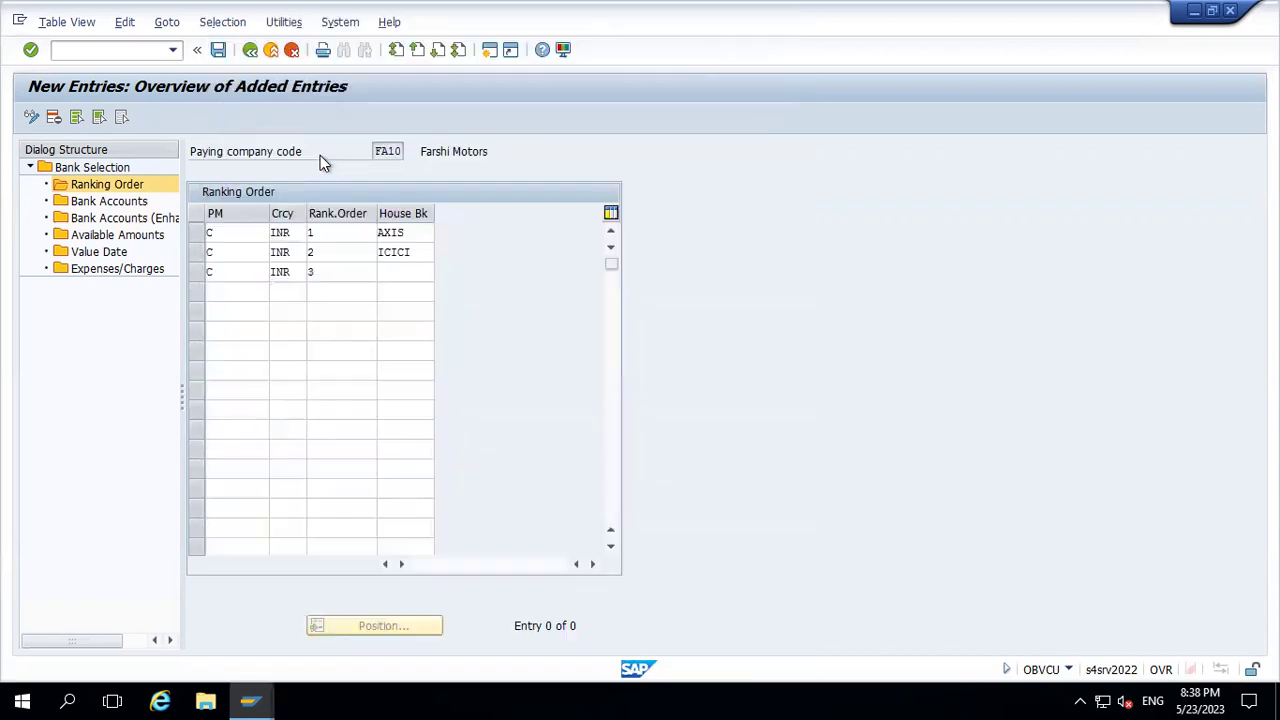
pyautogui.press('Return')
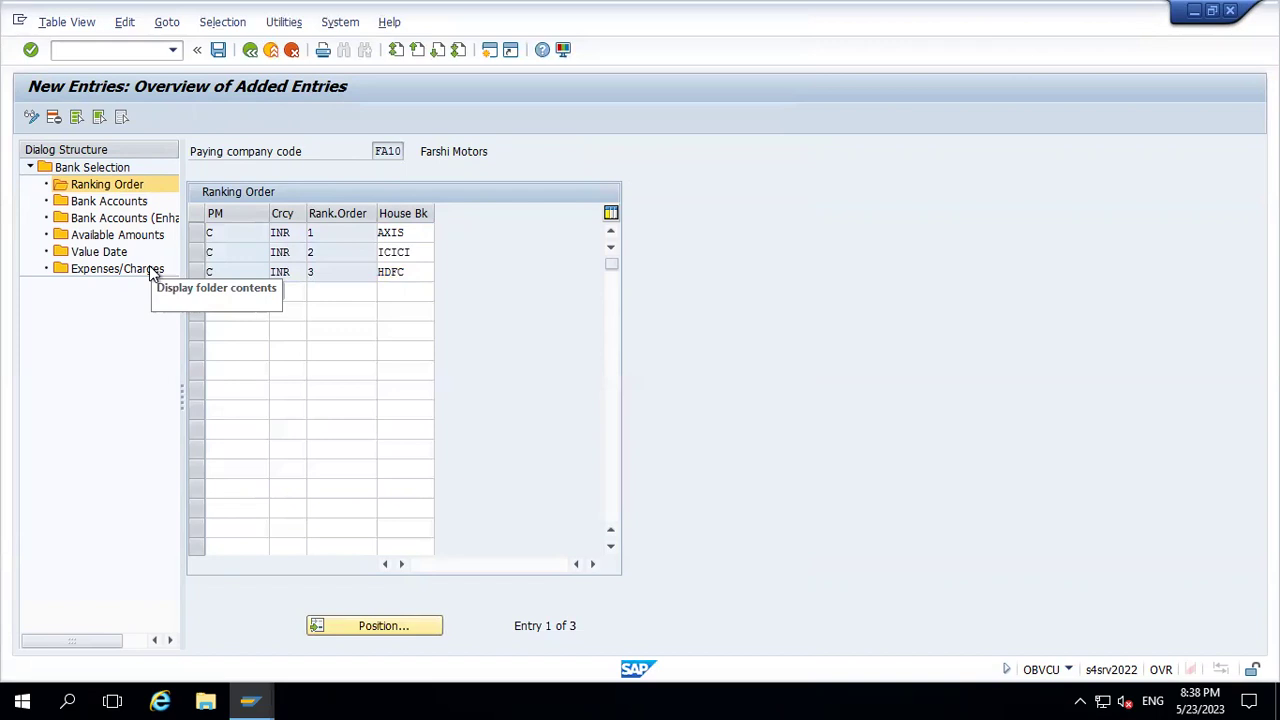
# Check the house banks in the three ranking order rows and save them to the proposed FA10 customizing request
pyautogui.click(423, 232)
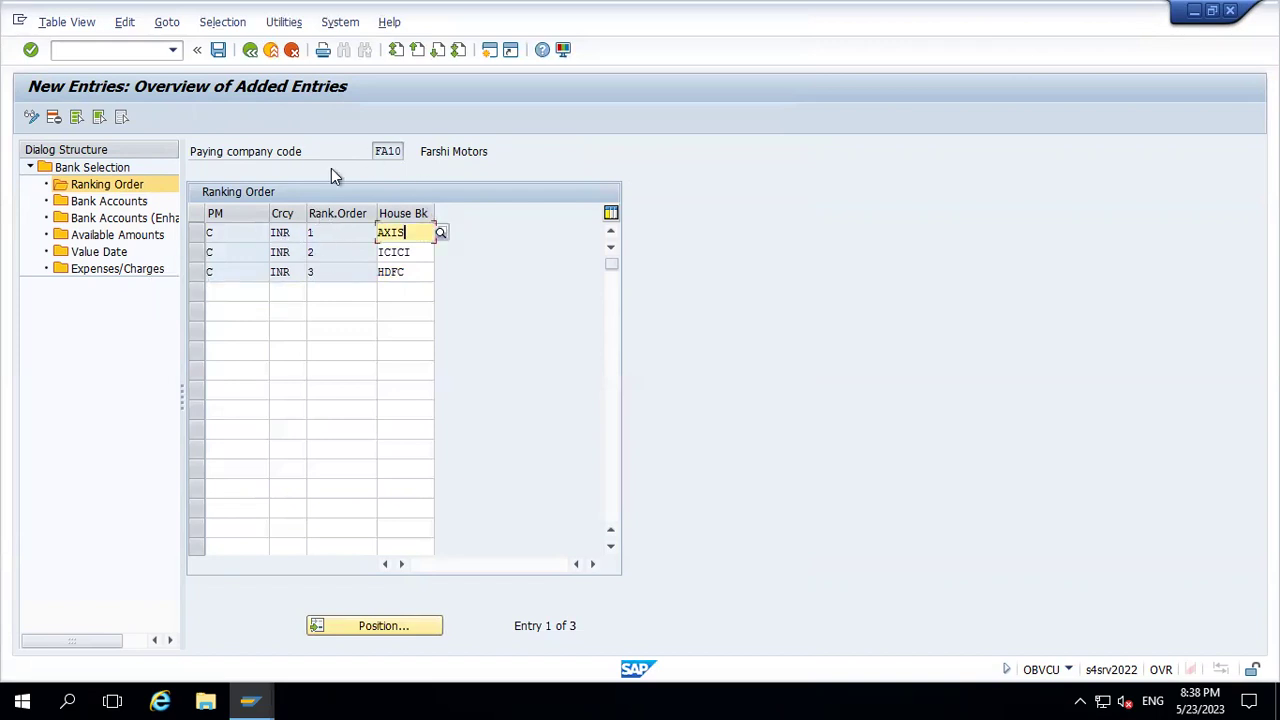
pyautogui.click(427, 257)
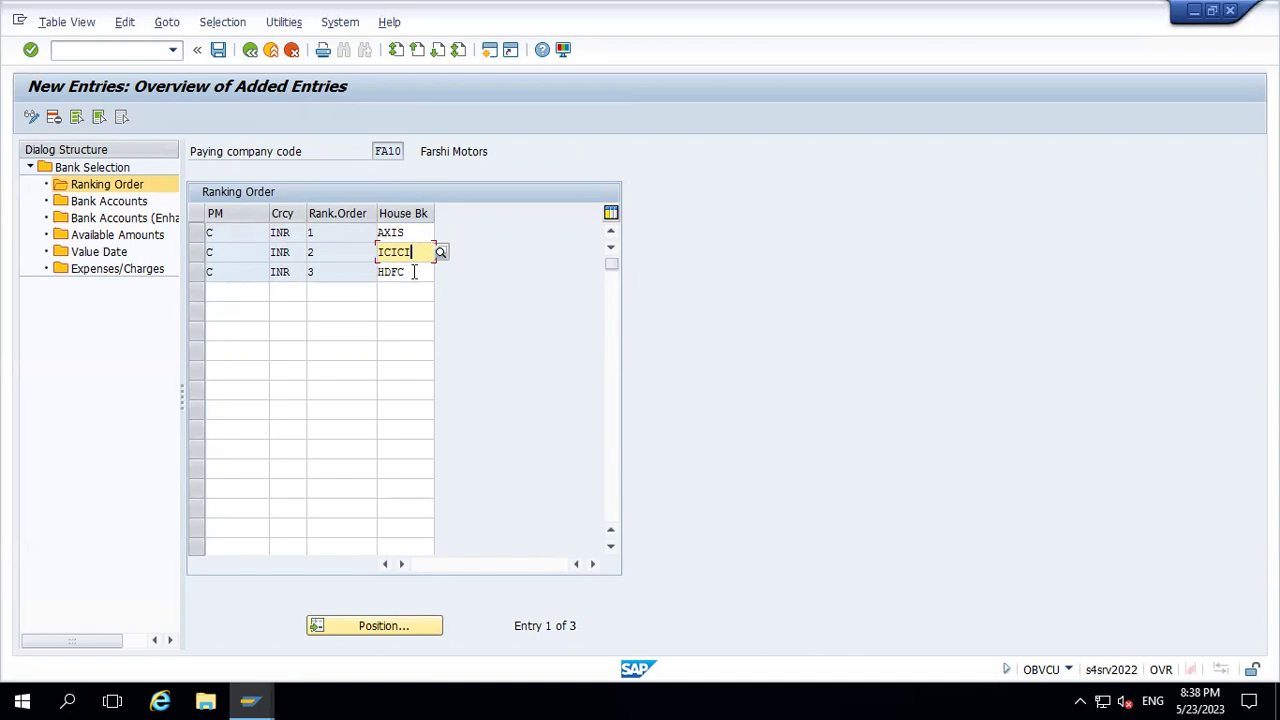
pyautogui.click(413, 272)
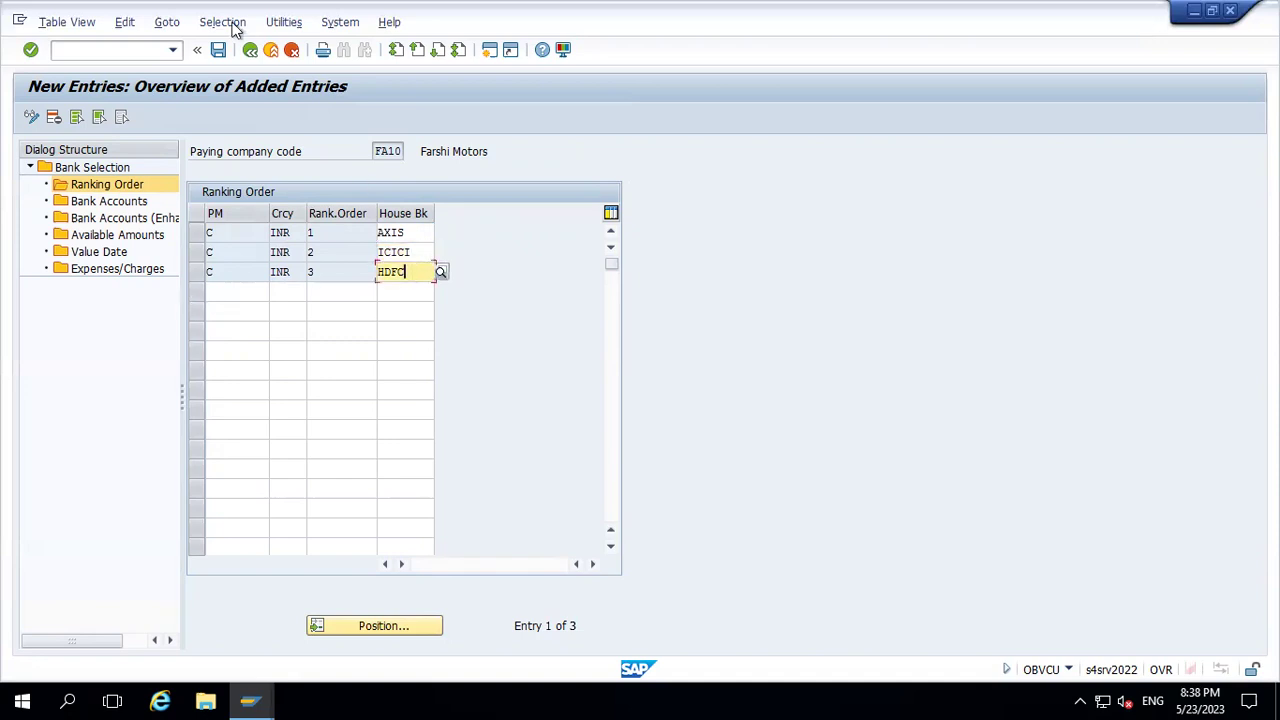
pyautogui.click(221, 51)
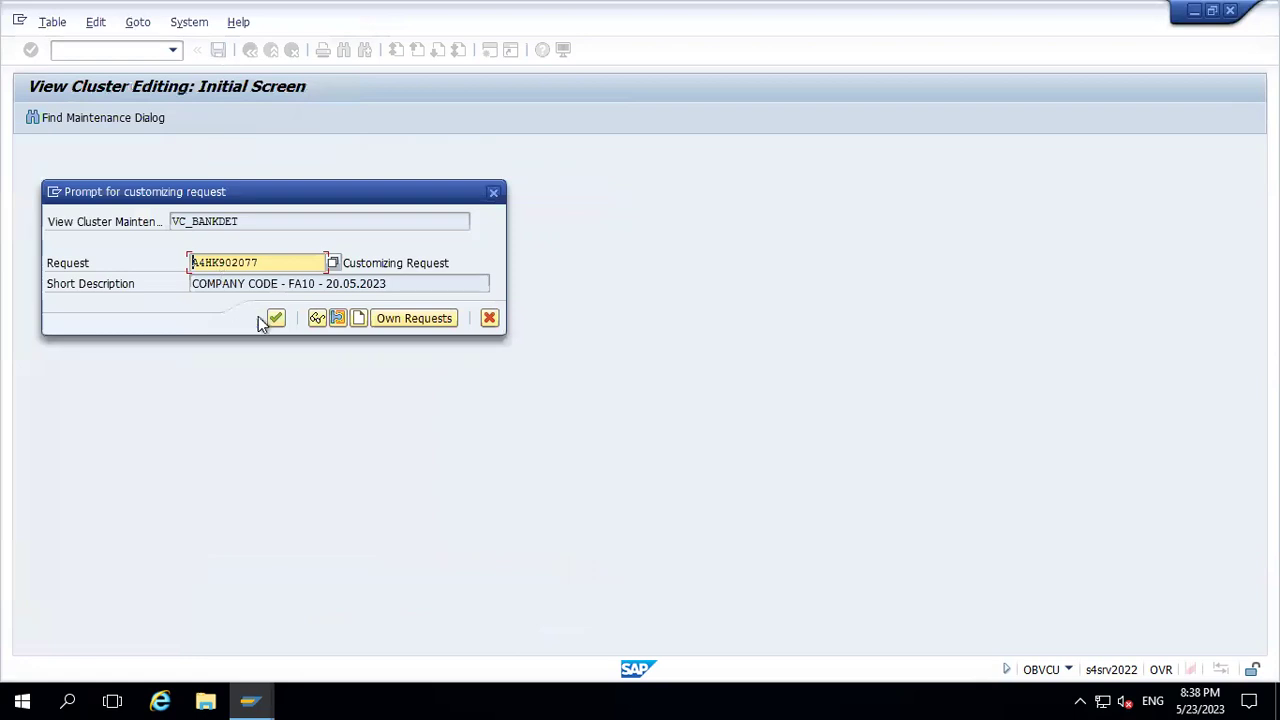
pyautogui.click(276, 320)
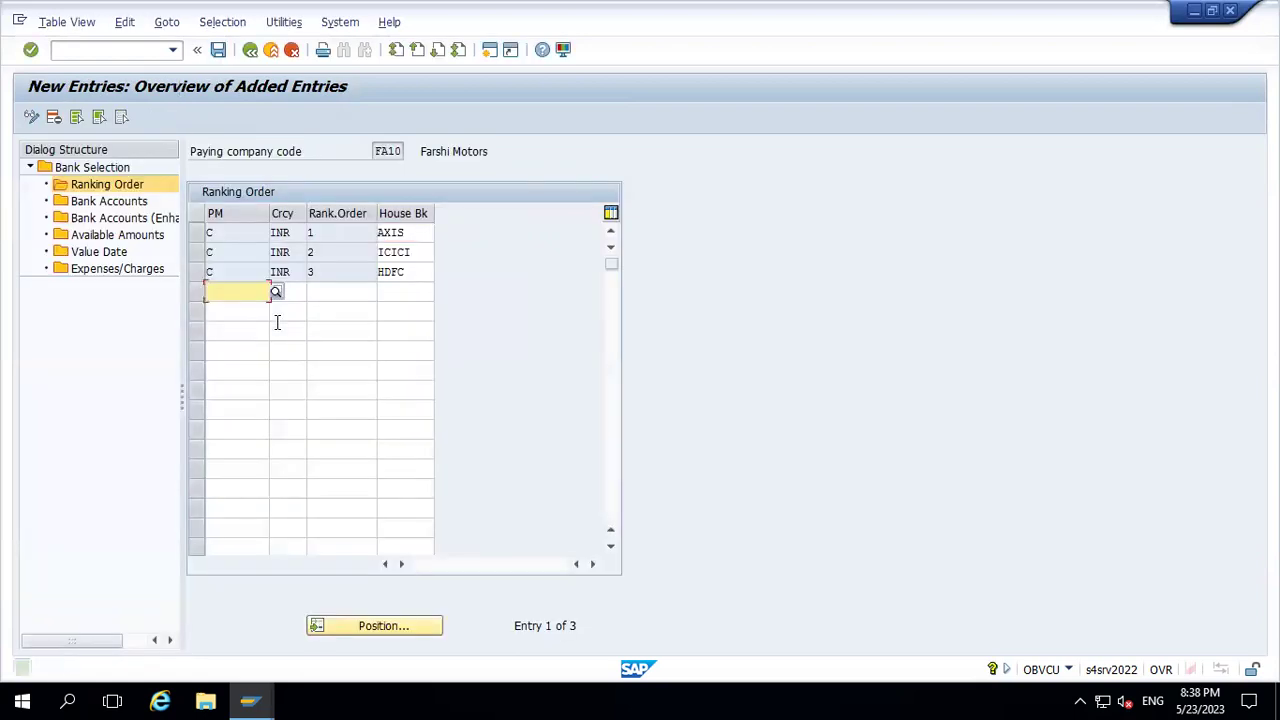
# Create a bank accounts entry for house bank AXIS with payment method C, currency INR and account ID AXIS
pyautogui.doubleClick(110, 202)
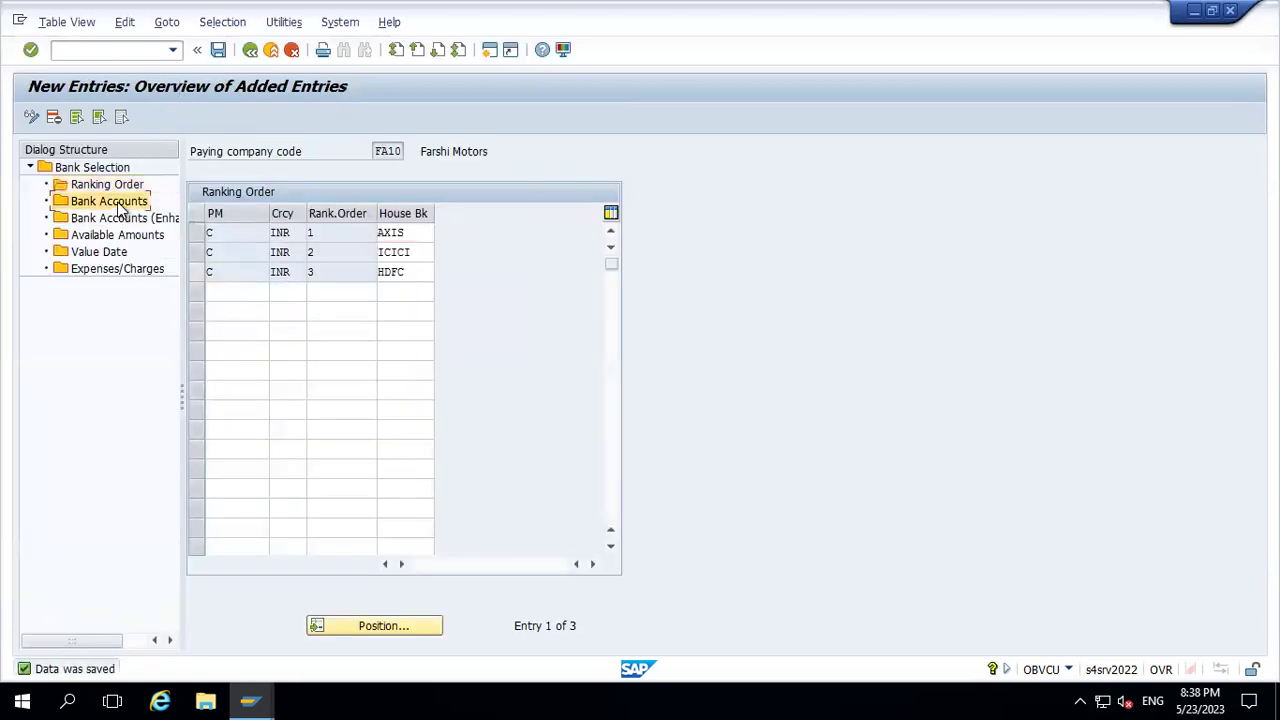
pyautogui.click(95, 119)
pyautogui.click(269, 235)
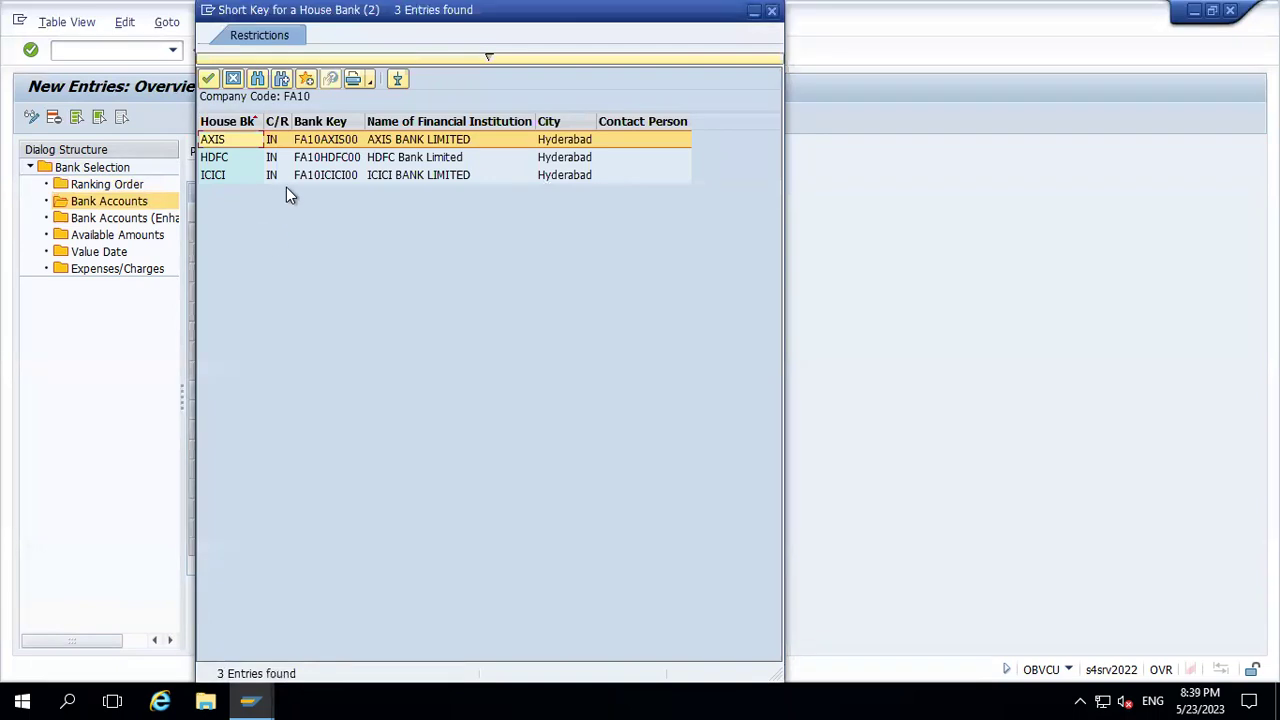
pyautogui.doubleClick(300, 140)
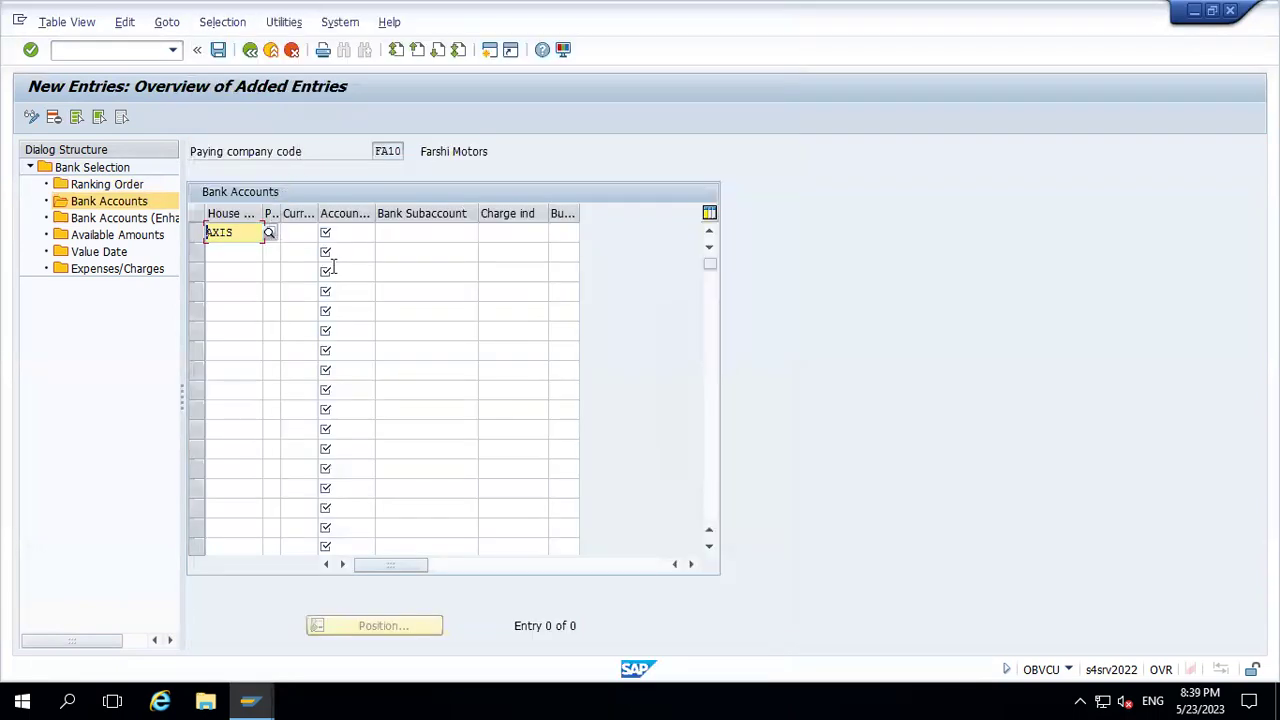
pyautogui.press('Tab')
pyautogui.write('C')
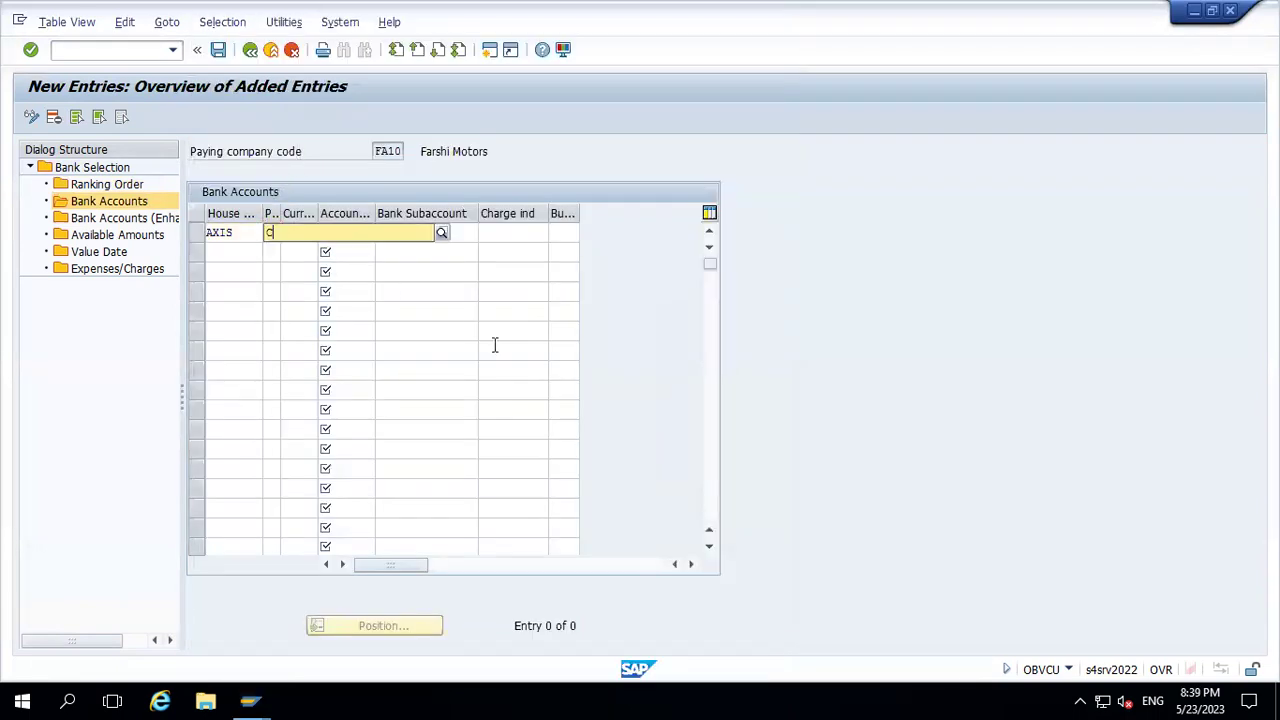
pyautogui.click(272, 271)
pyautogui.press('Tab')
pyautogui.write('I')
pyautogui.press('Down')
pyautogui.press('Tab')
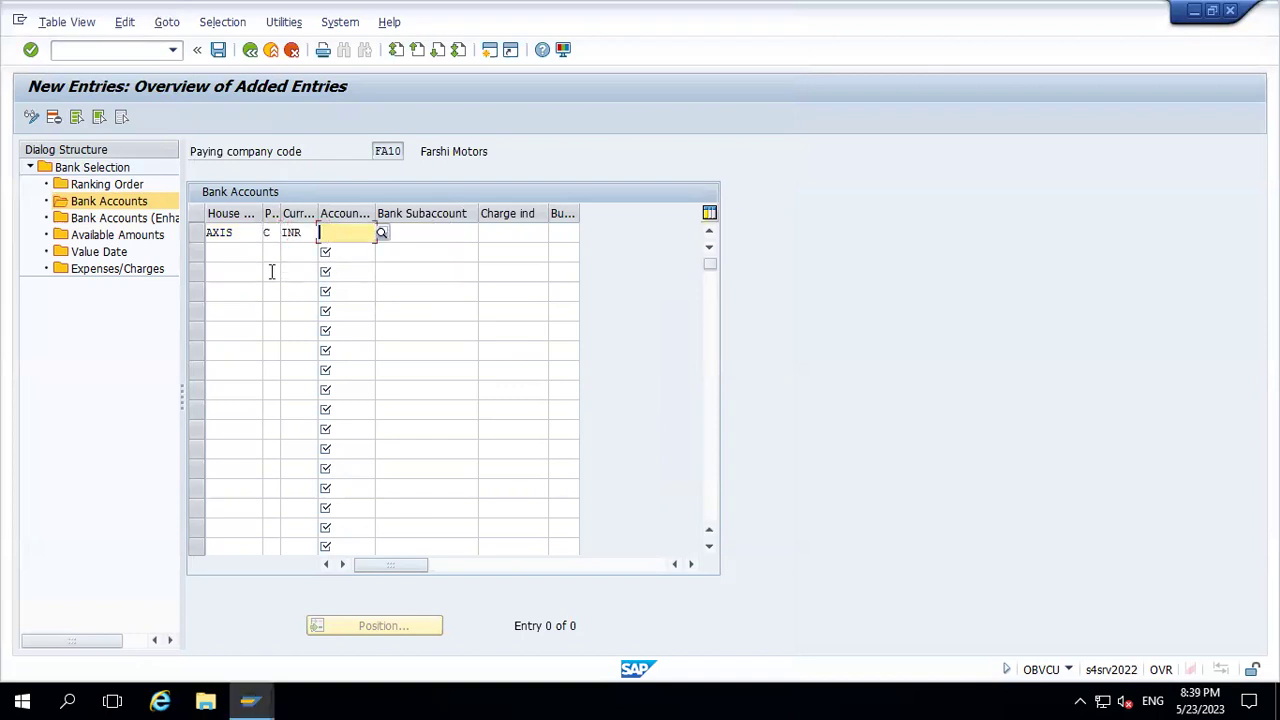
pyautogui.click(383, 233)
pyautogui.doubleClick(278, 117)
# Look through the G/L accounts offered for the AXIS row's bank subaccount and close the list without choosing one
pyautogui.click(423, 226)
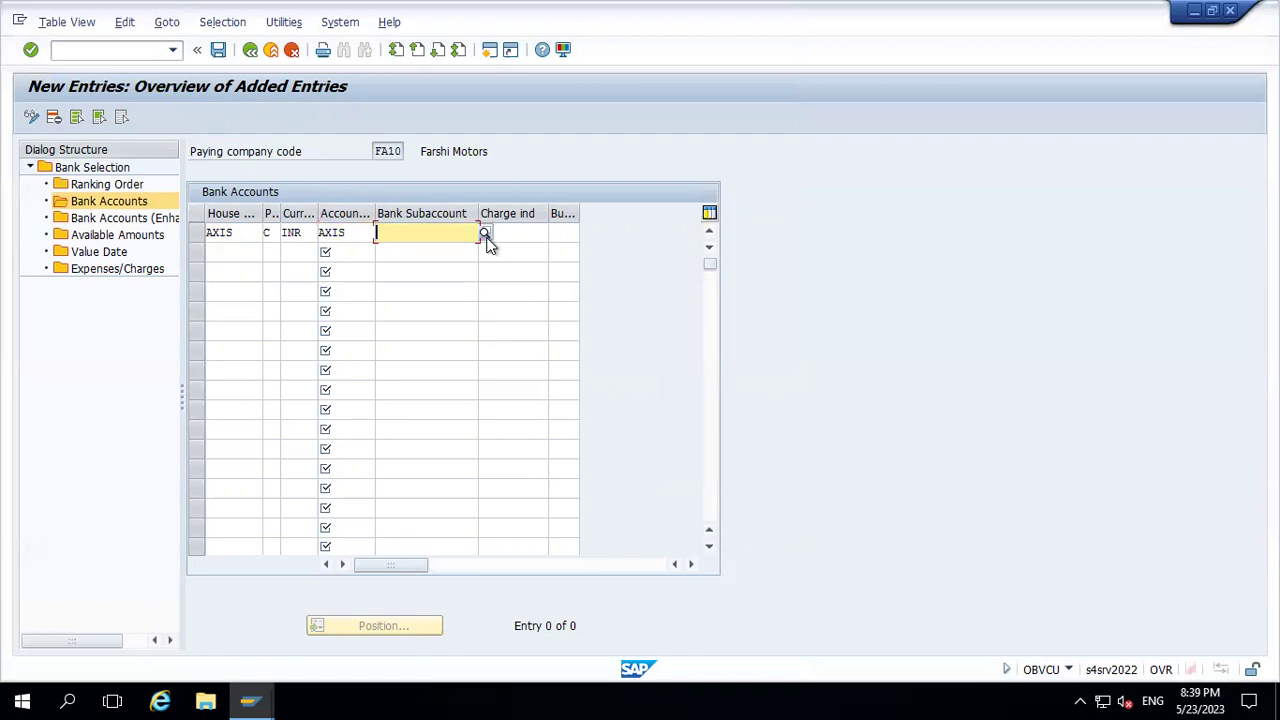
pyautogui.click(486, 236)
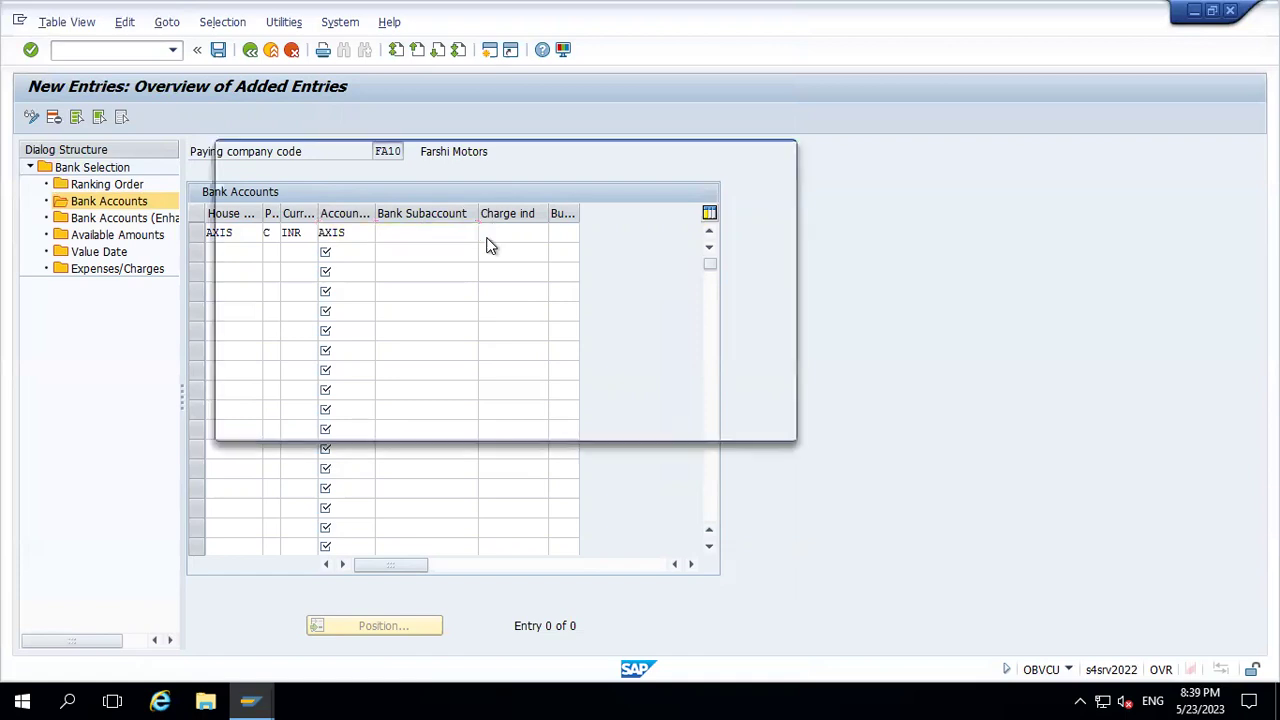
pyautogui.press('Return')
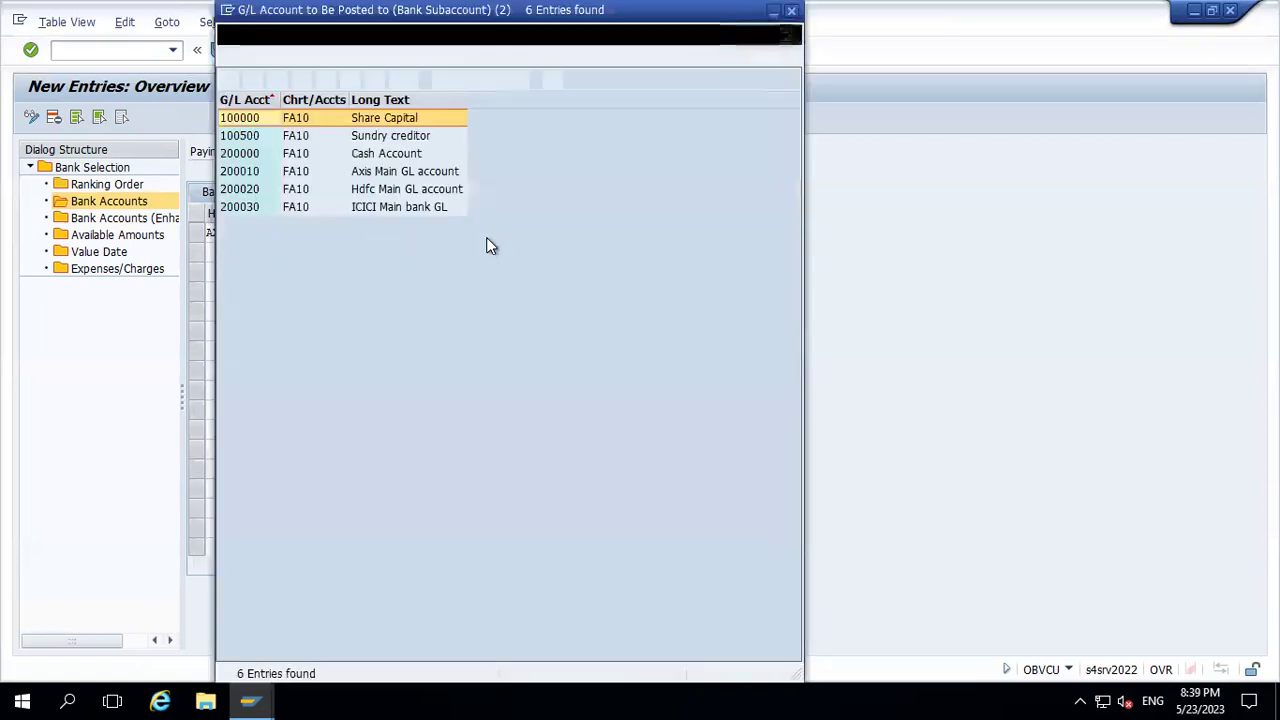
pyautogui.press('Down')
pyautogui.press('Down')
pyautogui.press('Down')
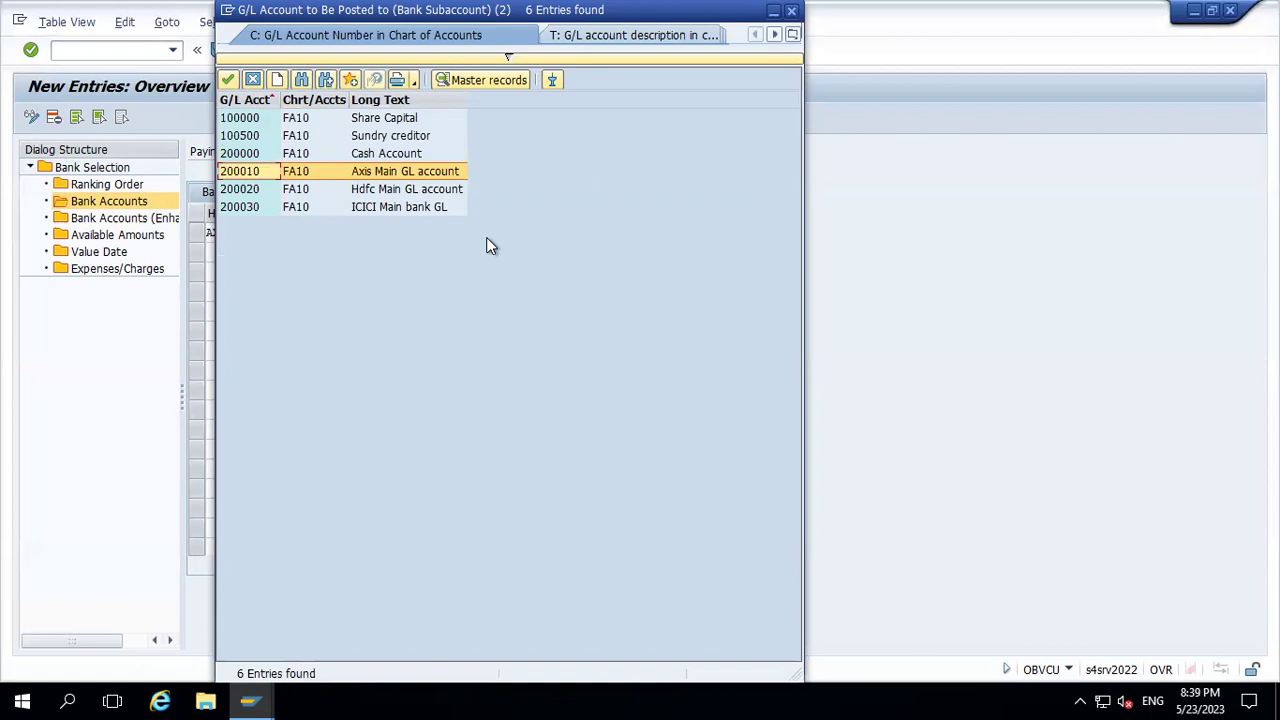
pyautogui.press('Down')
pyautogui.press('Up')
pyautogui.click(791, 12)
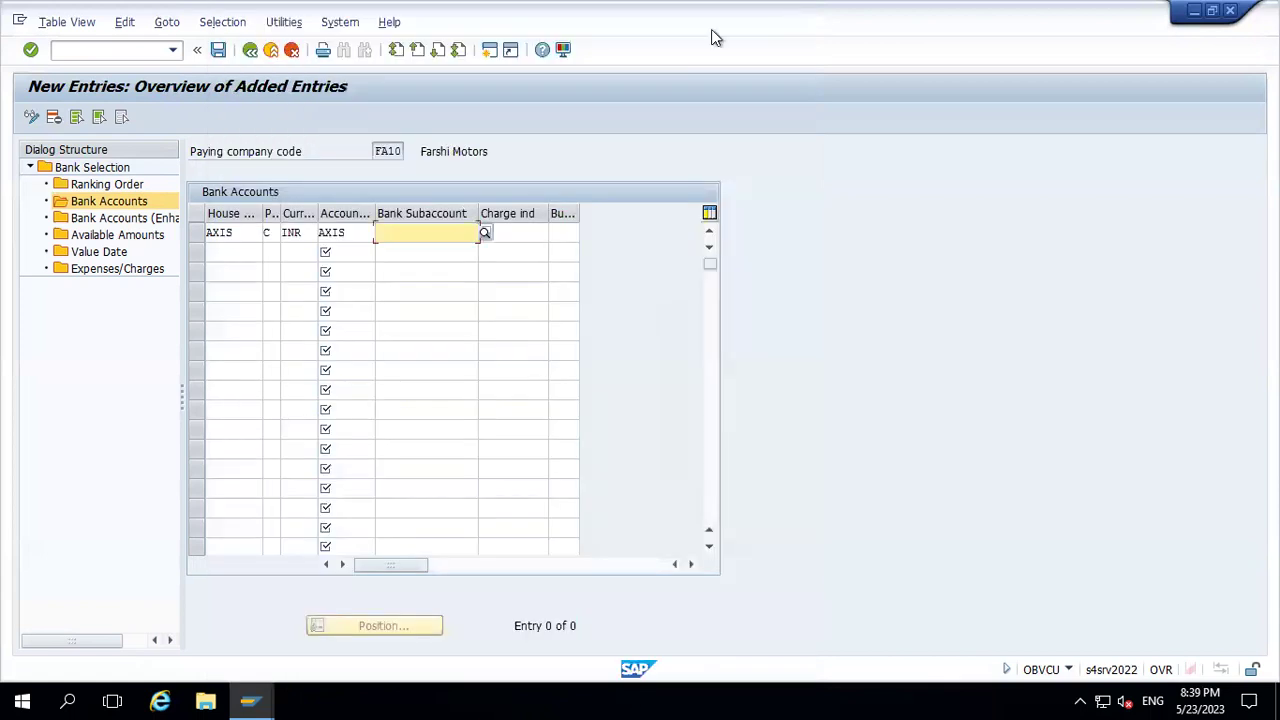
# Open central G/L account maintenance with FS00 in a new session
pyautogui.click(490, 50)
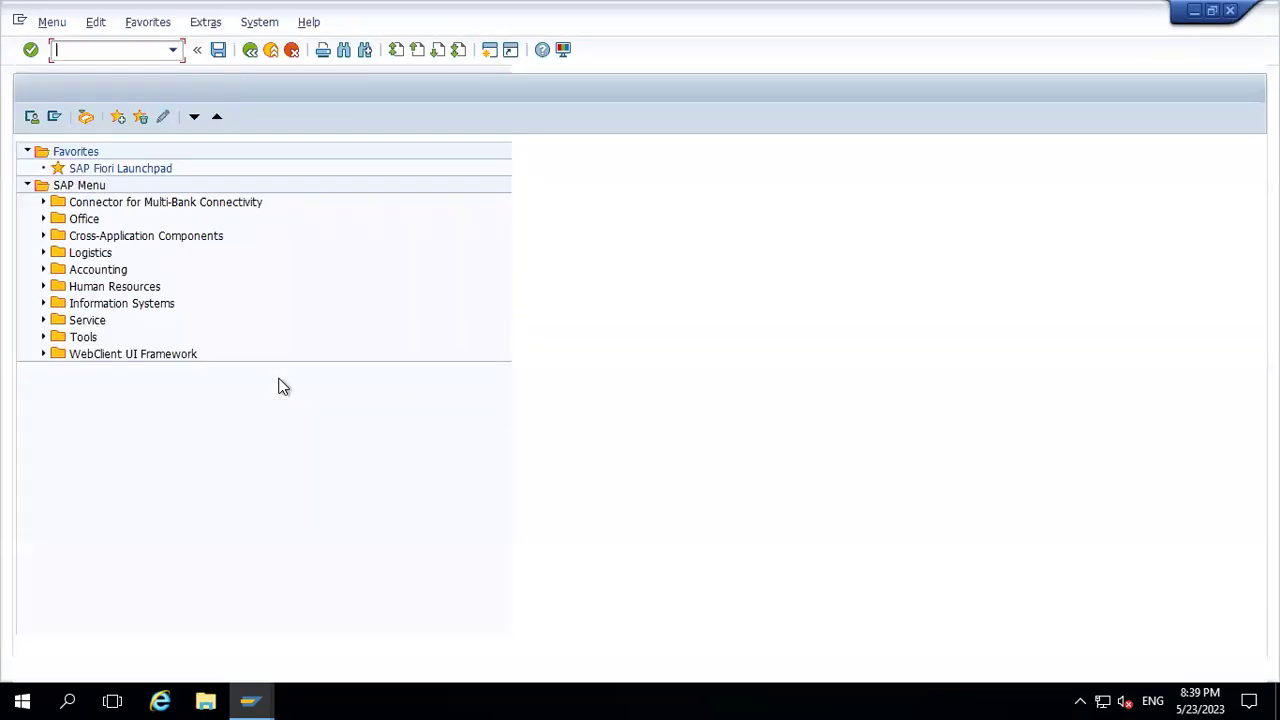
pyautogui.write('FS00')
pyautogui.press('Return')
# Enter G/L account 200011 and try to create it with a template in company code FA00
pyautogui.press('Delete')
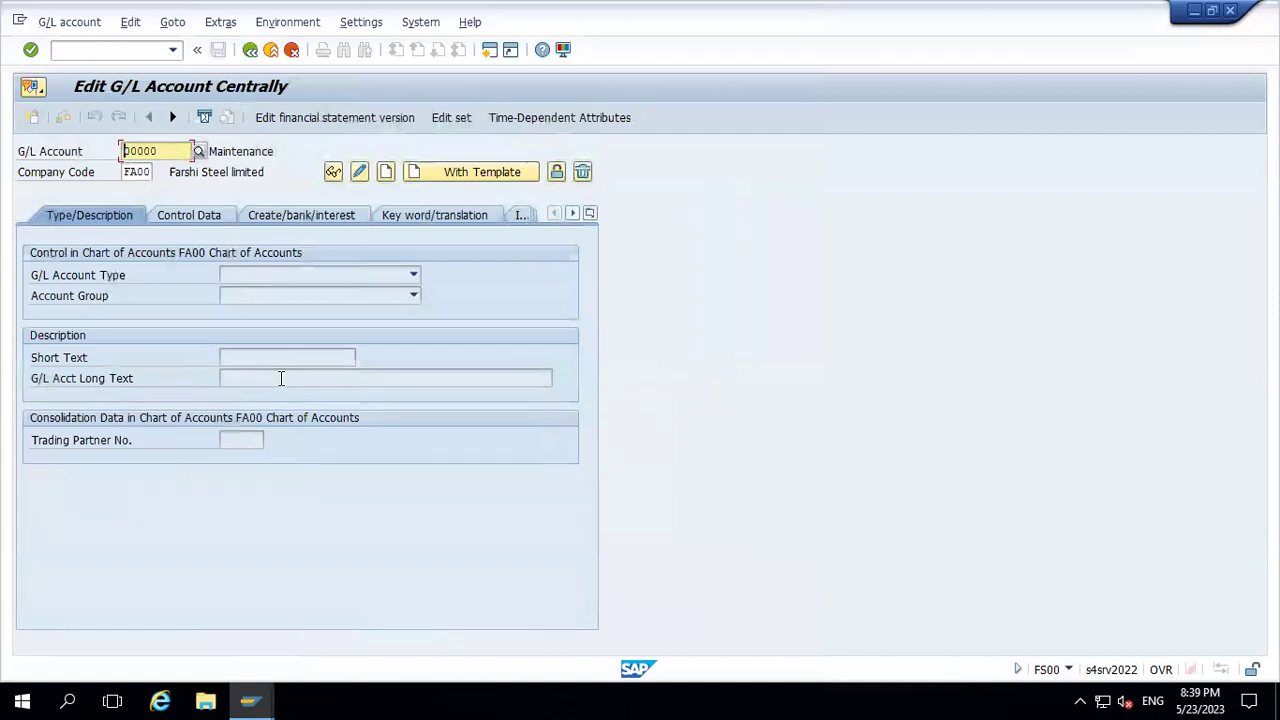
pyautogui.press('Delete')
pyautogui.press('Delete')
pyautogui.press('Delete')
pyautogui.press('Delete')
pyautogui.press('Delete')
pyautogui.write('2000')
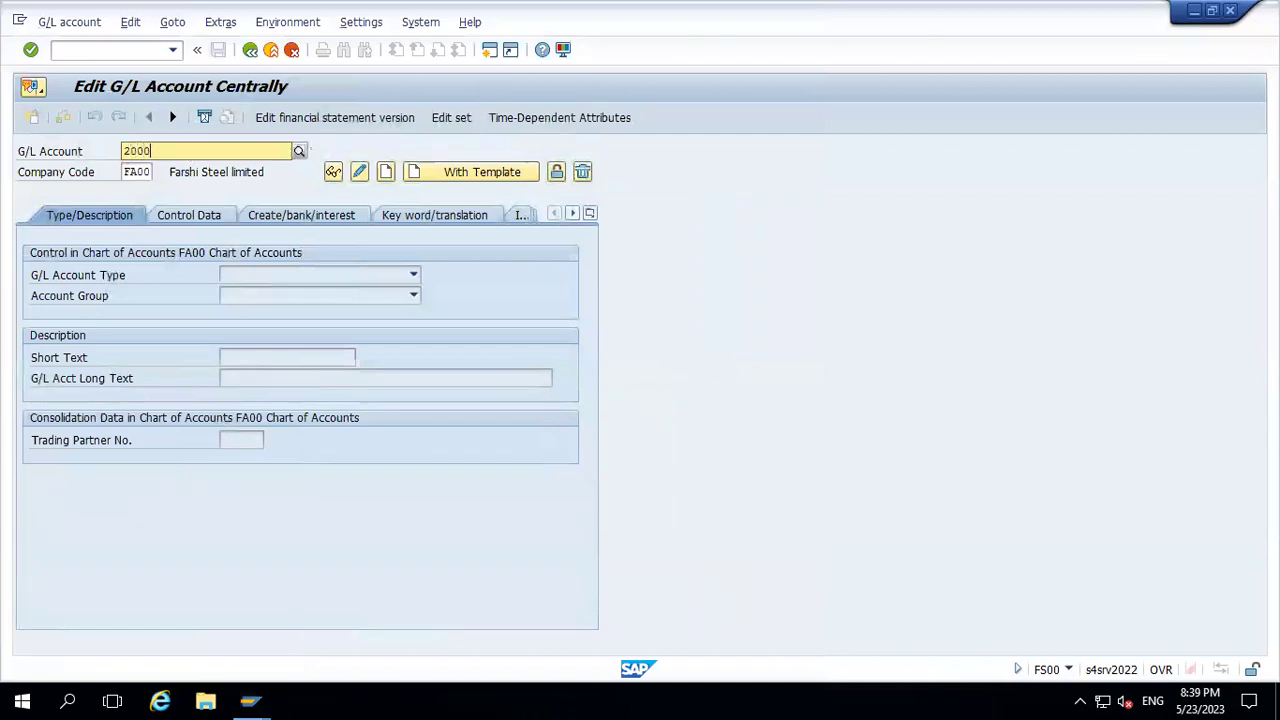
pyautogui.write('11')
pyautogui.press('Return')
pyautogui.click(457, 182)
pyautogui.click(457, 176)
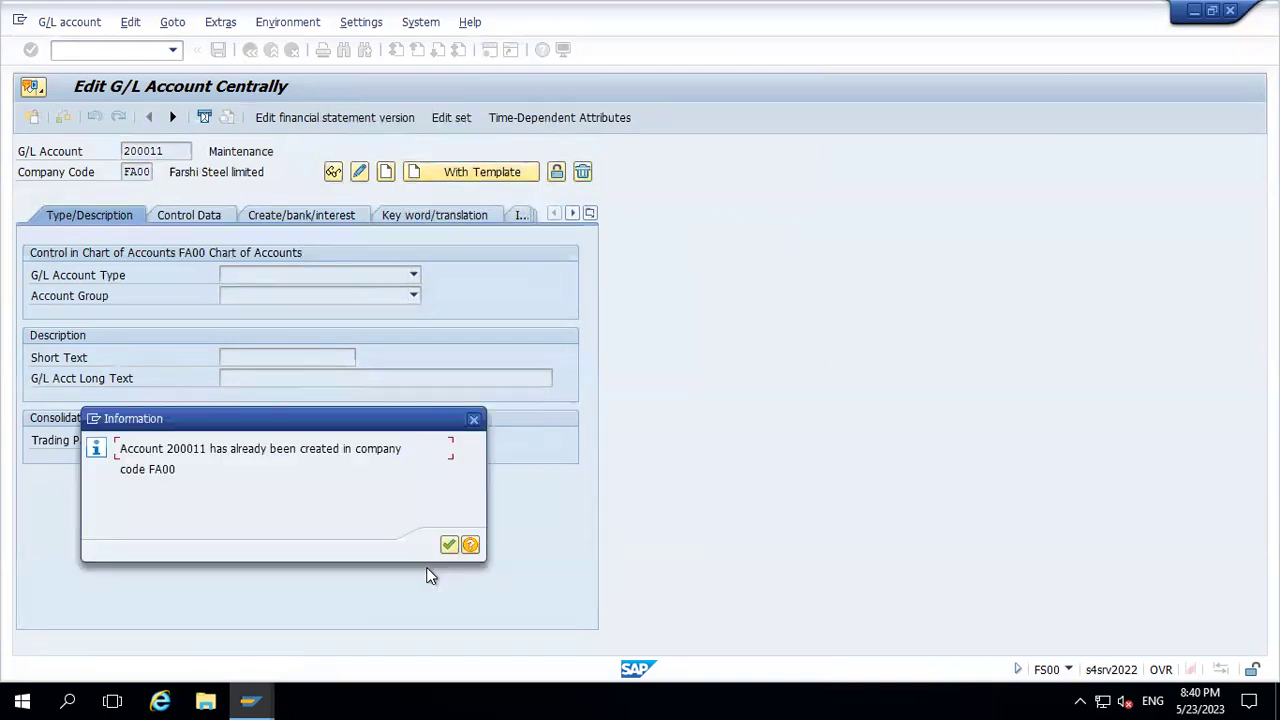
pyautogui.click(449, 545)
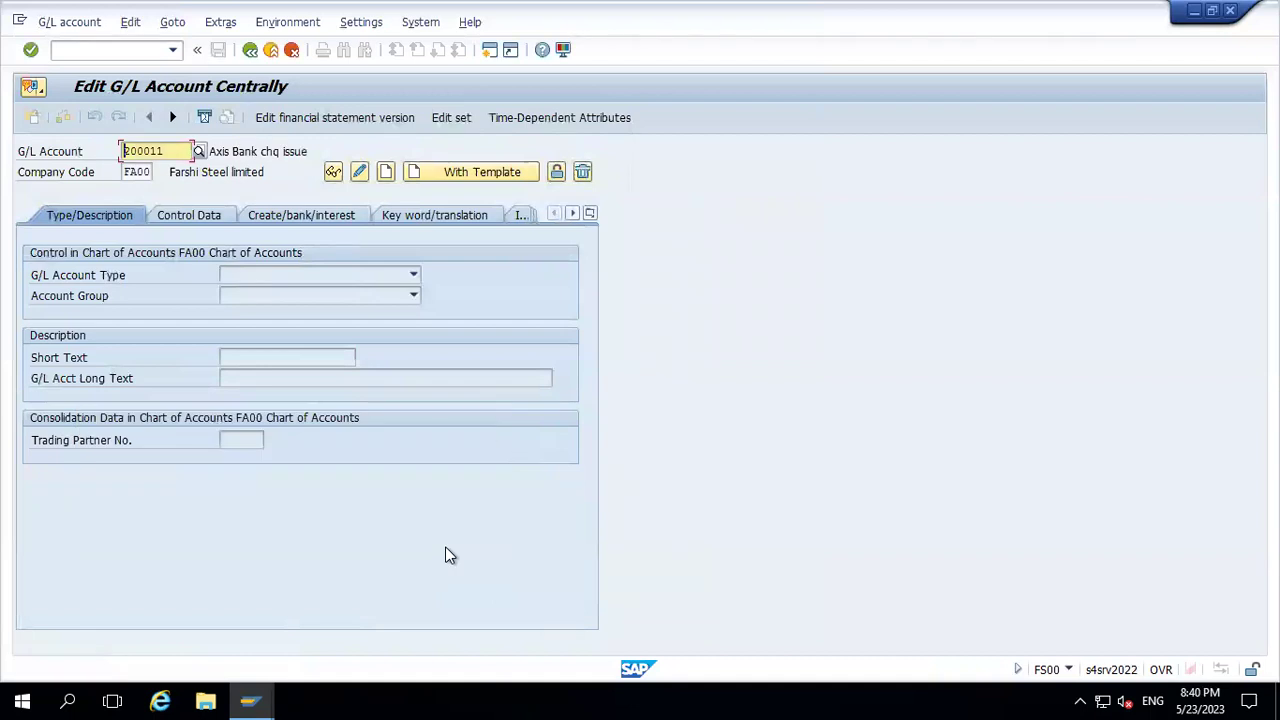
pyautogui.press('Return')
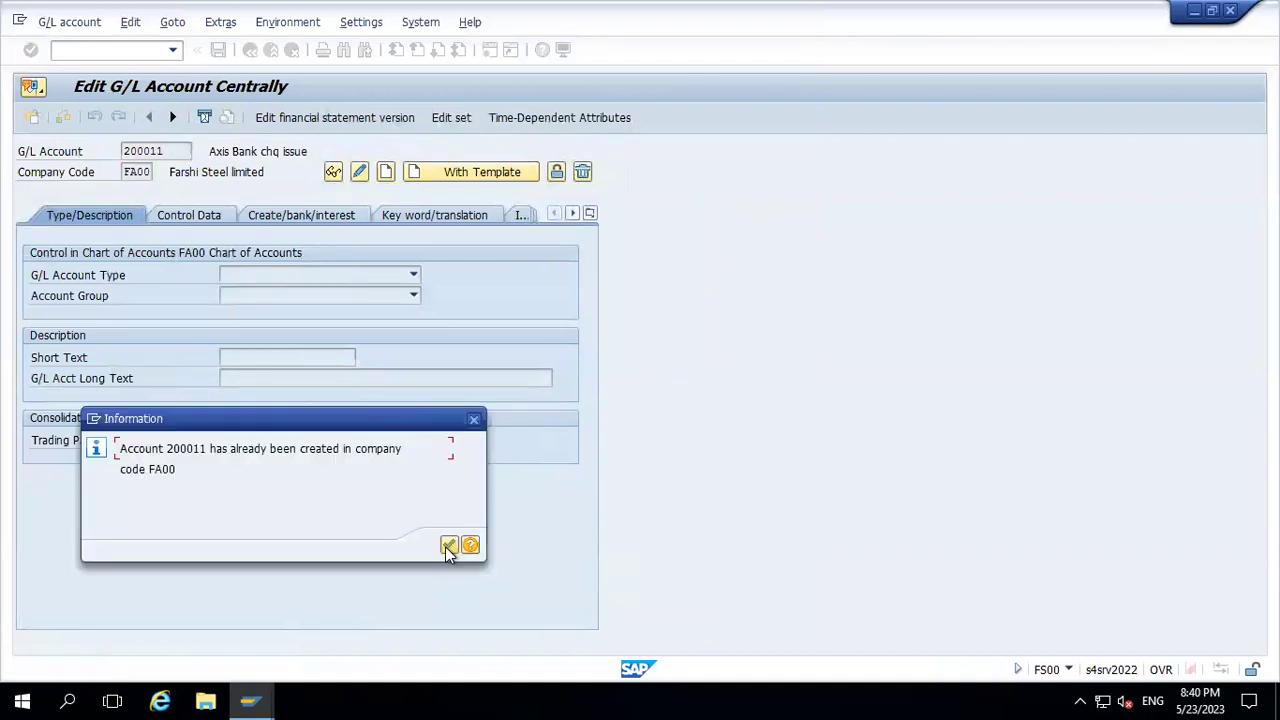
pyautogui.click(448, 545)
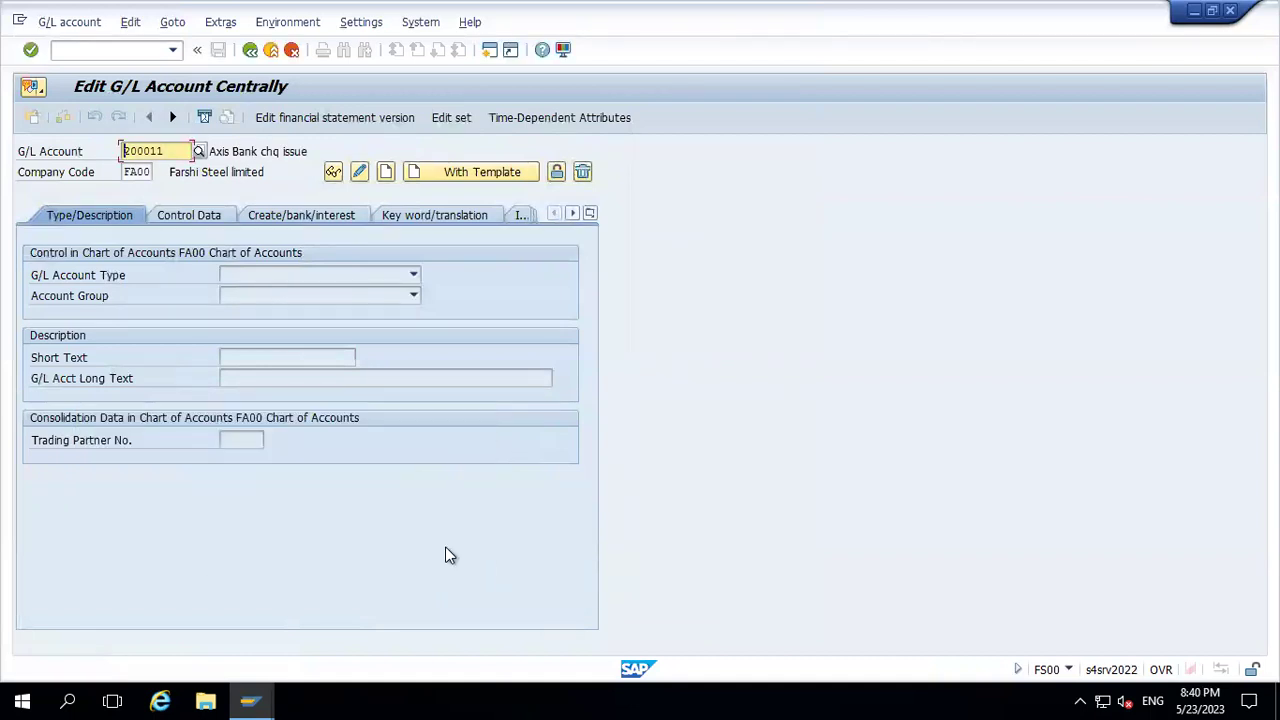
# Change the company code for account 200011 to FA10 and start creating it with a template
pyautogui.press('Tab')
pyautogui.press('Delete')
pyautogui.press('Delete')
pyautogui.press('Delete')
pyautogui.press('Delete')
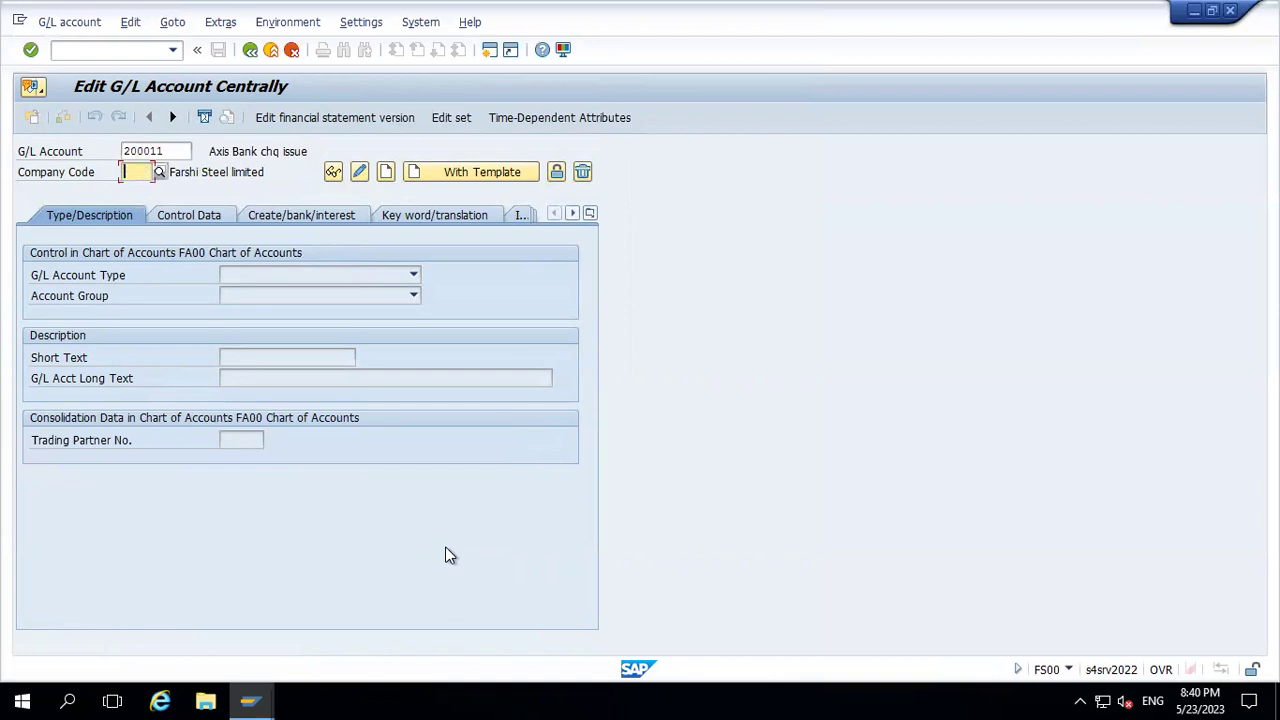
pyautogui.write('FA')
pyautogui.press('Down')
pyautogui.press('Down')
pyautogui.press('Return')
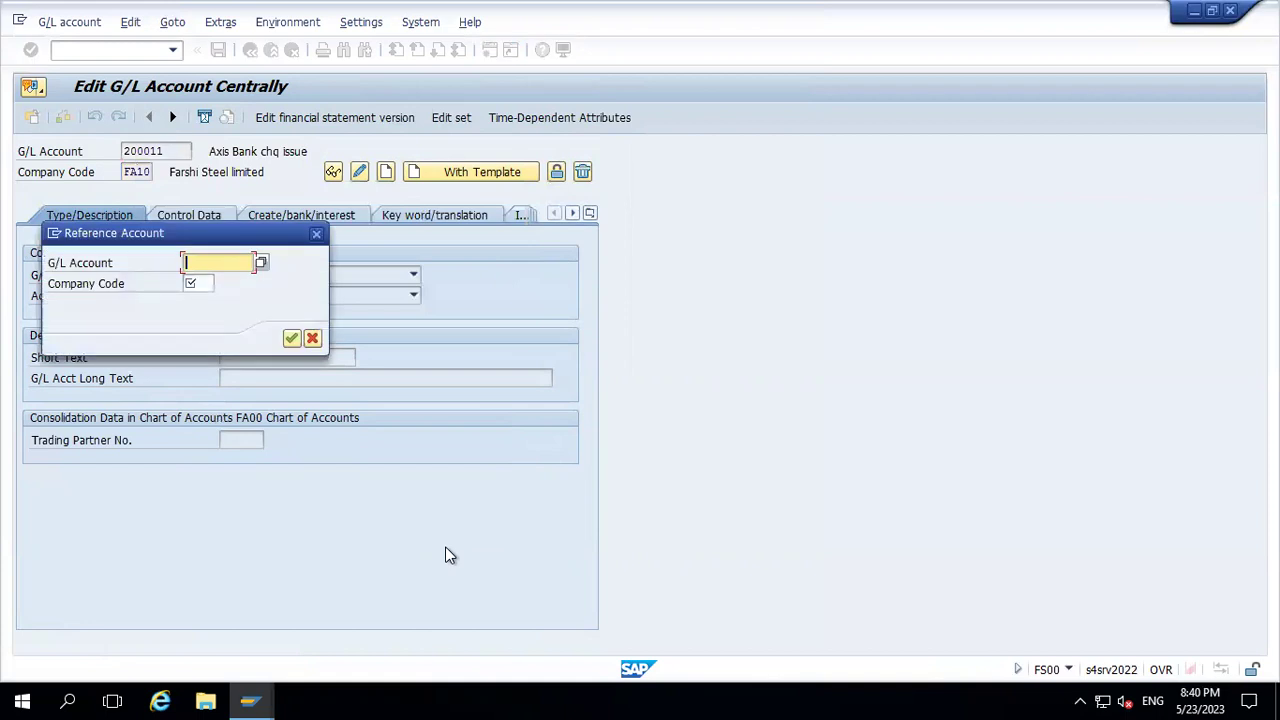
# Use G/L account 200010 of company code FA10 as the reference account for the new account
pyautogui.write('2000')
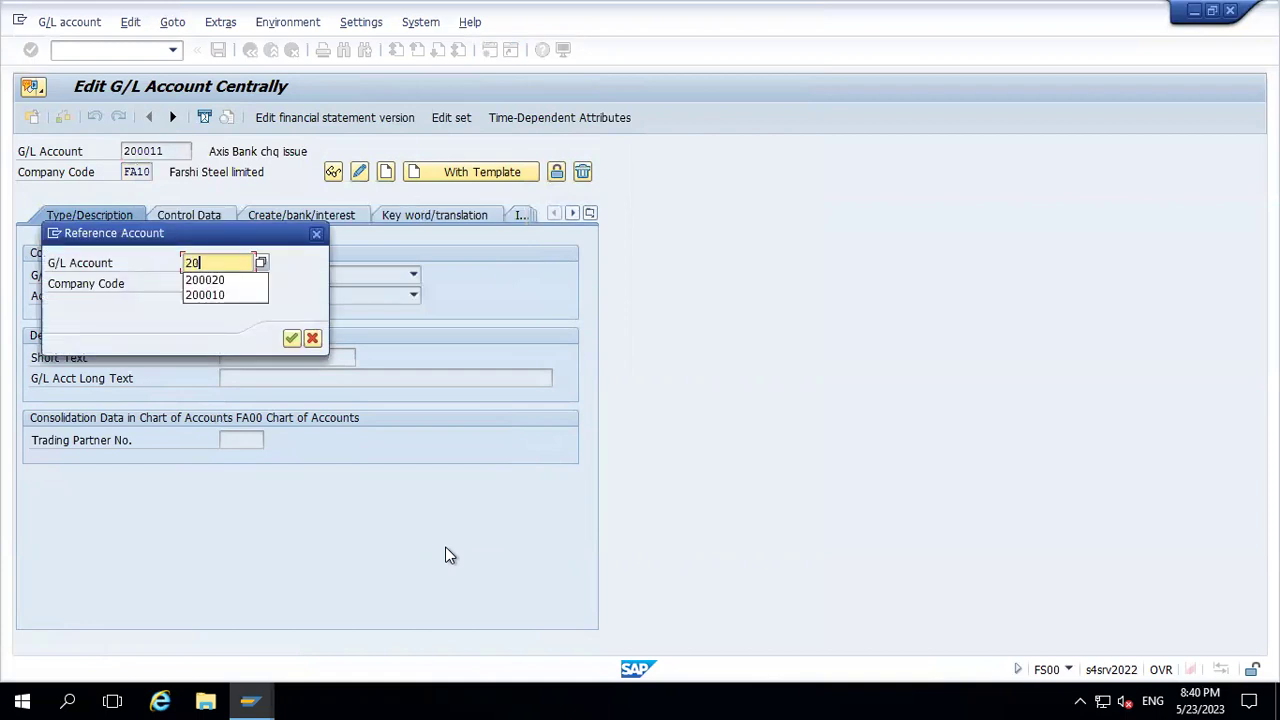
pyautogui.press('Down')
pyautogui.press('Down')
pyautogui.press('Return')
pyautogui.press('Tab')
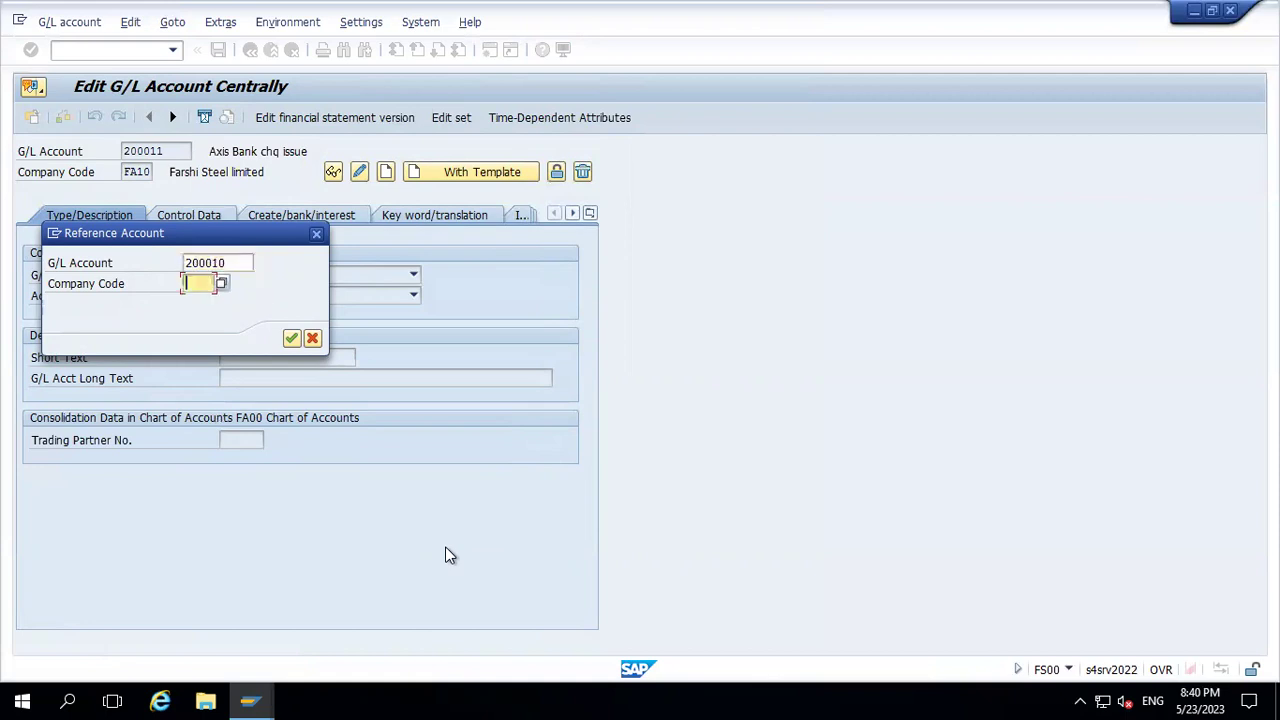
pyautogui.press('Down')
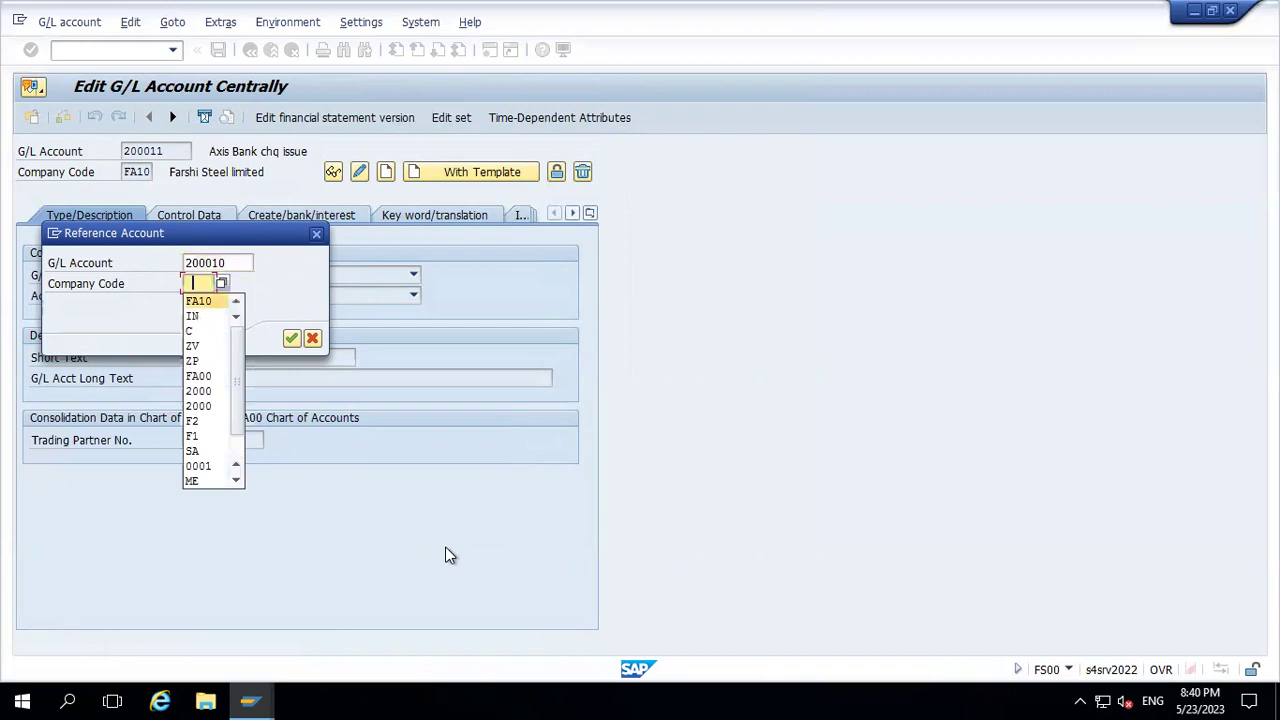
pyautogui.press('Return')
pyautogui.press('Return')
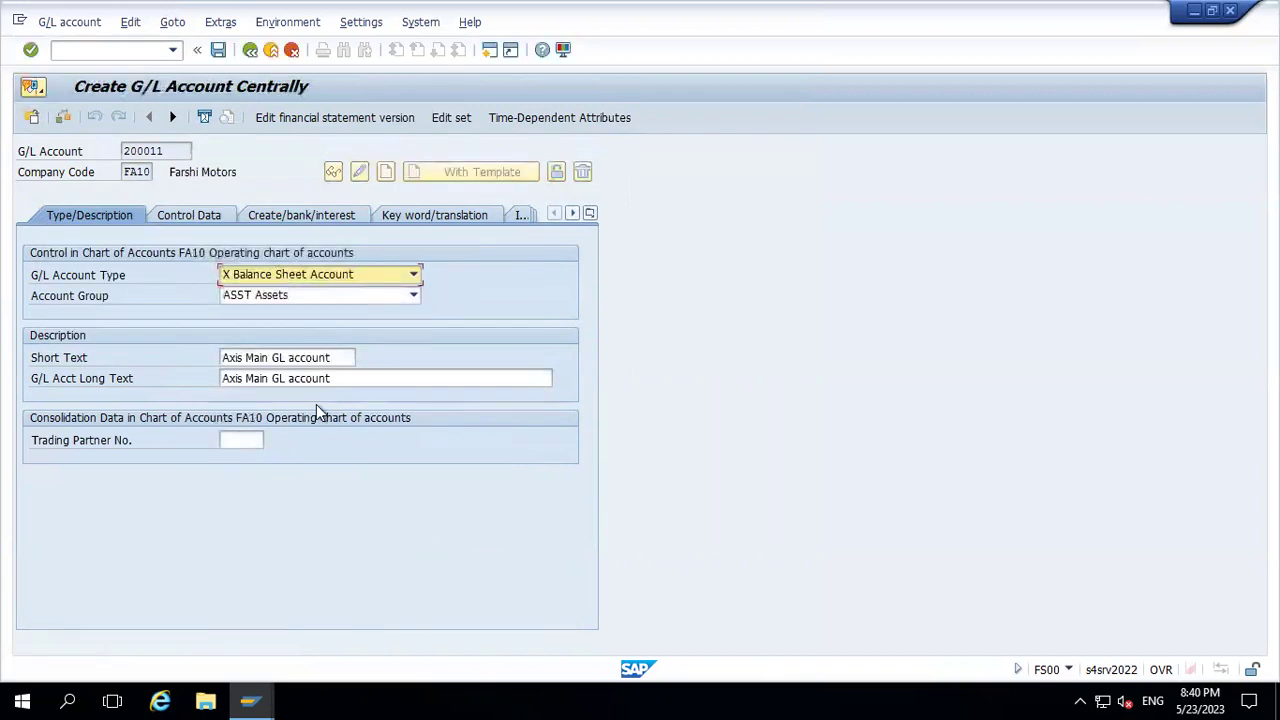
# Replace the short text of account 200011 with "Axis chq issue accou"
pyautogui.click(337, 357)
pyautogui.press('BackSpace')
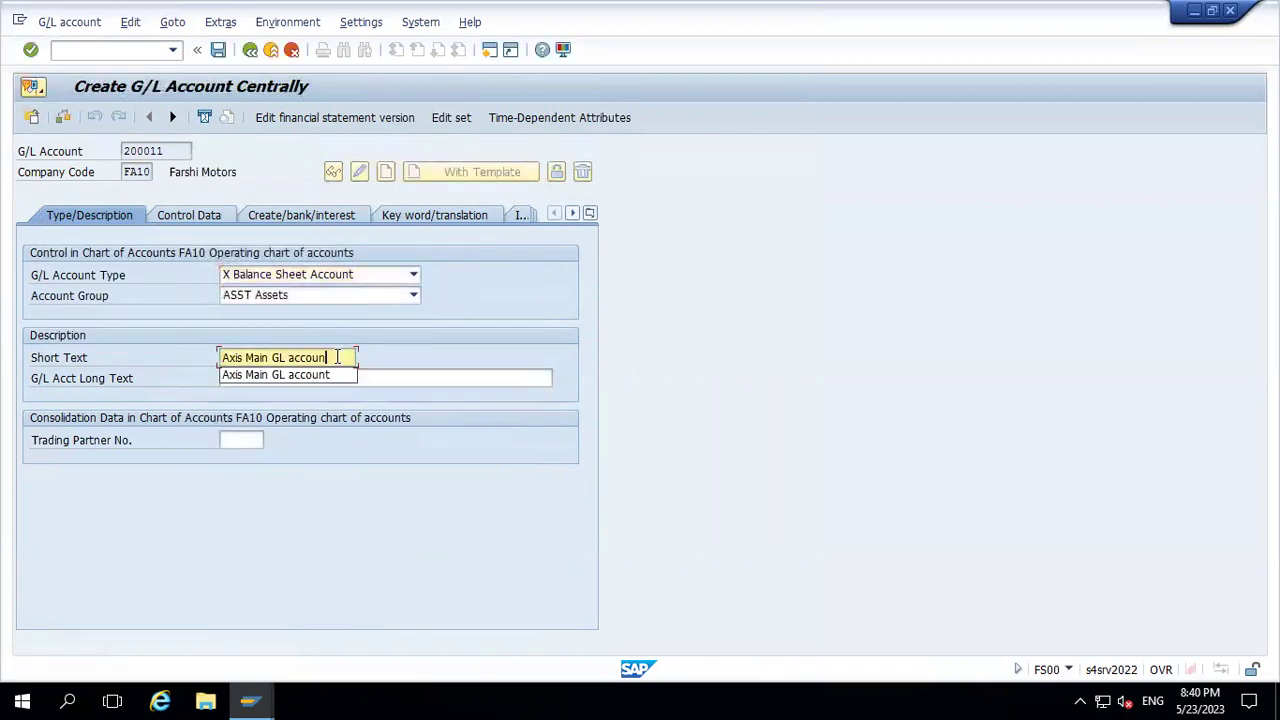
pyautogui.press('BackSpace')
pyautogui.press('BackSpace')
pyautogui.press('BackSpace')
pyautogui.press('BackSpace')
pyautogui.press('BackSpace')
pyautogui.press('BackSpace')
pyautogui.press('BackSpace')
pyautogui.press('BackSpace')
pyautogui.press('BackSpace')
pyautogui.press('BackSpace')
pyautogui.press('BackSpace')
pyautogui.press('BackSpace')
pyautogui.press('BackSpace')
pyautogui.press('BackSpace')
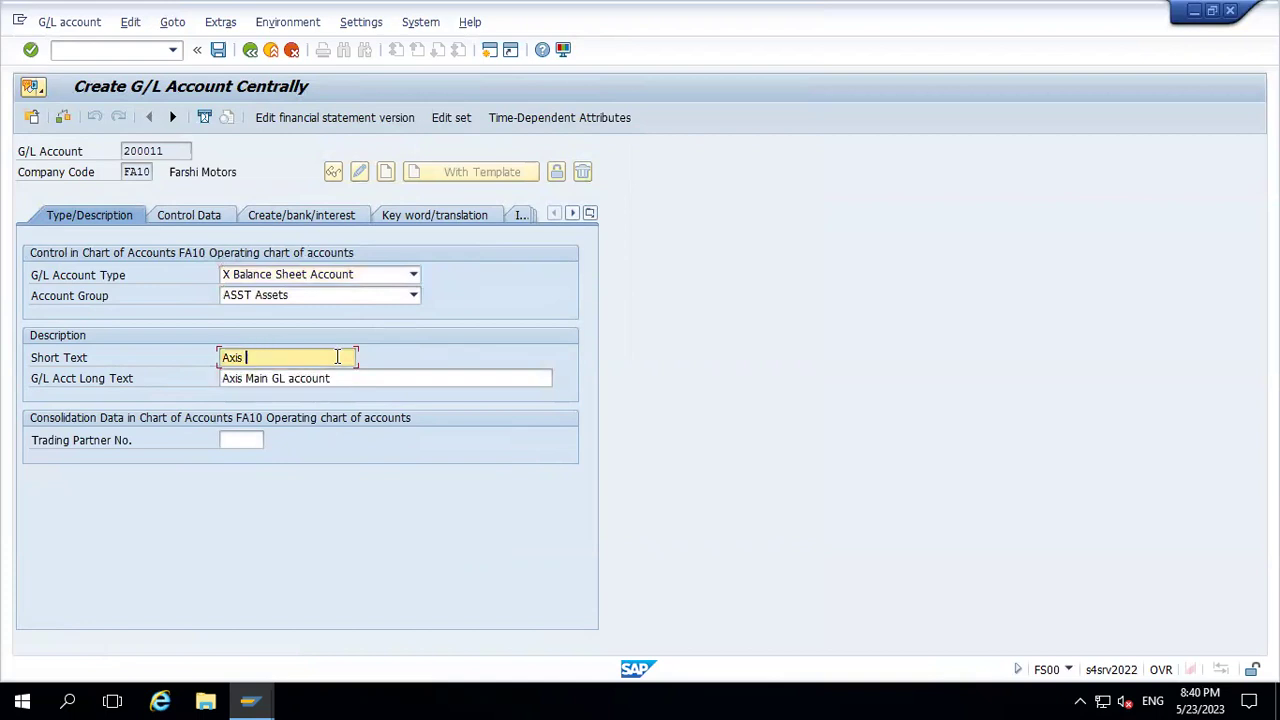
pyautogui.write('chq issue accou')
pyautogui.hotkey('shift', 'Left')
pyautogui.hotkey('shift', 'Left')
pyautogui.hotkey('shift', 'Left')
pyautogui.hotkey('shift', 'Left')
pyautogui.hotkey('shift', 'Left')
pyautogui.hotkey('shift', 'Left')
pyautogui.hotkey('shift', 'Left')
pyautogui.hotkey('shift', 'Left')
pyautogui.hotkey('shift', 'Left')
pyautogui.hotkey('shift', 'Left')
pyautogui.hotkey('shift', 'Left')
pyautogui.hotkey('shift', 'Left')
pyautogui.hotkey('shift', 'Left')
pyautogui.hotkey('shift', 'Left')
pyautogui.hotkey('shift', 'Left')
pyautogui.hotkey('shift', 'Left')
pyautogui.hotkey('shift', 'Left')
pyautogui.hotkey('shift', 'Left')
pyautogui.hotkey('shift', 'Left')
pyautogui.hotkey('shift', 'Left')
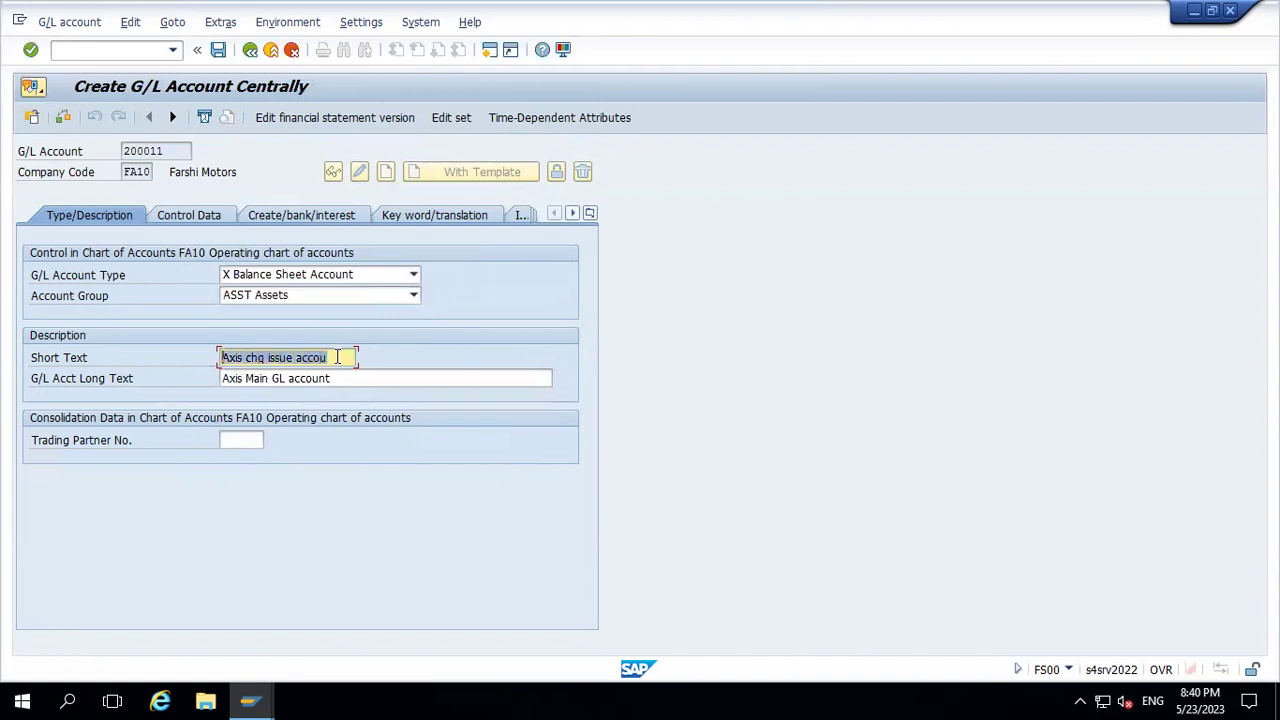
# Replace the long text of account 200011 with "Axis Chq issue account"
pyautogui.press('Tab')
pyautogui.press('Delete')
pyautogui.press('Delete')
pyautogui.press('Delete')
pyautogui.press('Delete')
pyautogui.press('Delete')
pyautogui.press('Delete')
pyautogui.press('Delete')
pyautogui.press('Delete')
pyautogui.press('Delete')
pyautogui.press('Delete')
pyautogui.press('Delete')
pyautogui.press('Delete')
pyautogui.press('Delete')
pyautogui.press('Delete')
pyautogui.press('Delete')
pyautogui.press('Delete')
pyautogui.press('Delete')
pyautogui.press('Delete')
pyautogui.press('Delete')
pyautogui.press('Delete')
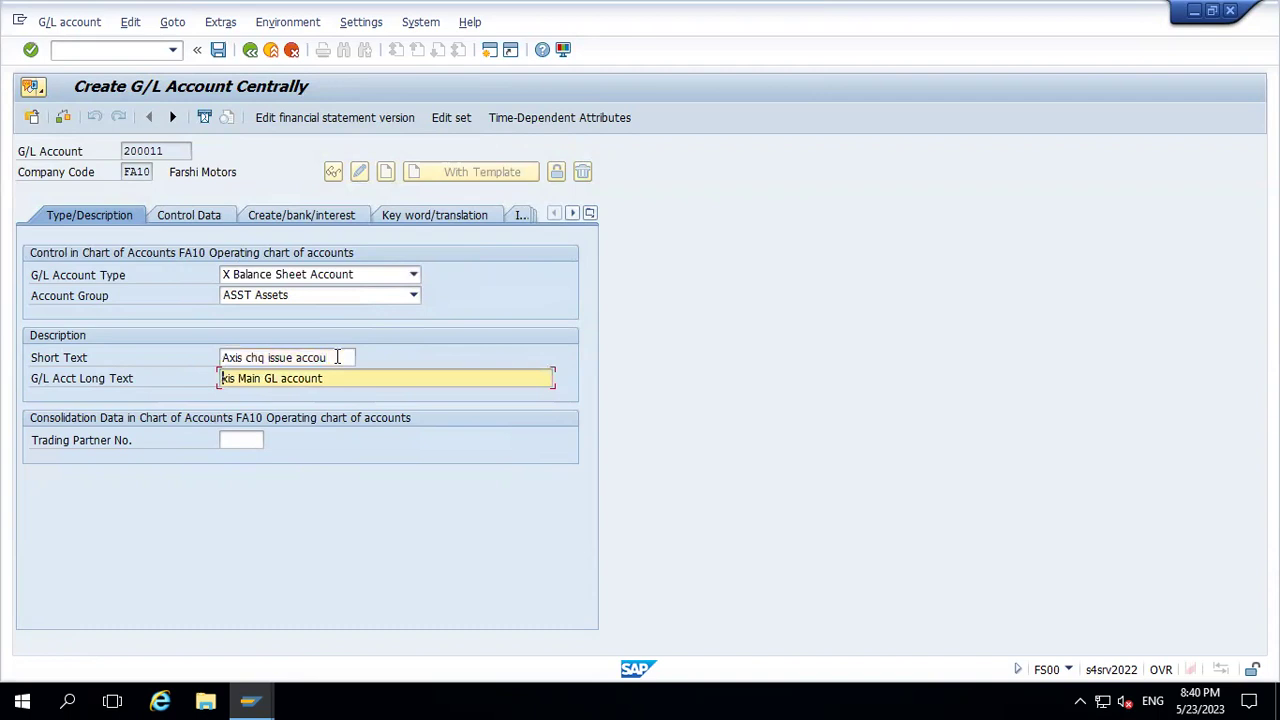
pyautogui.write('A')
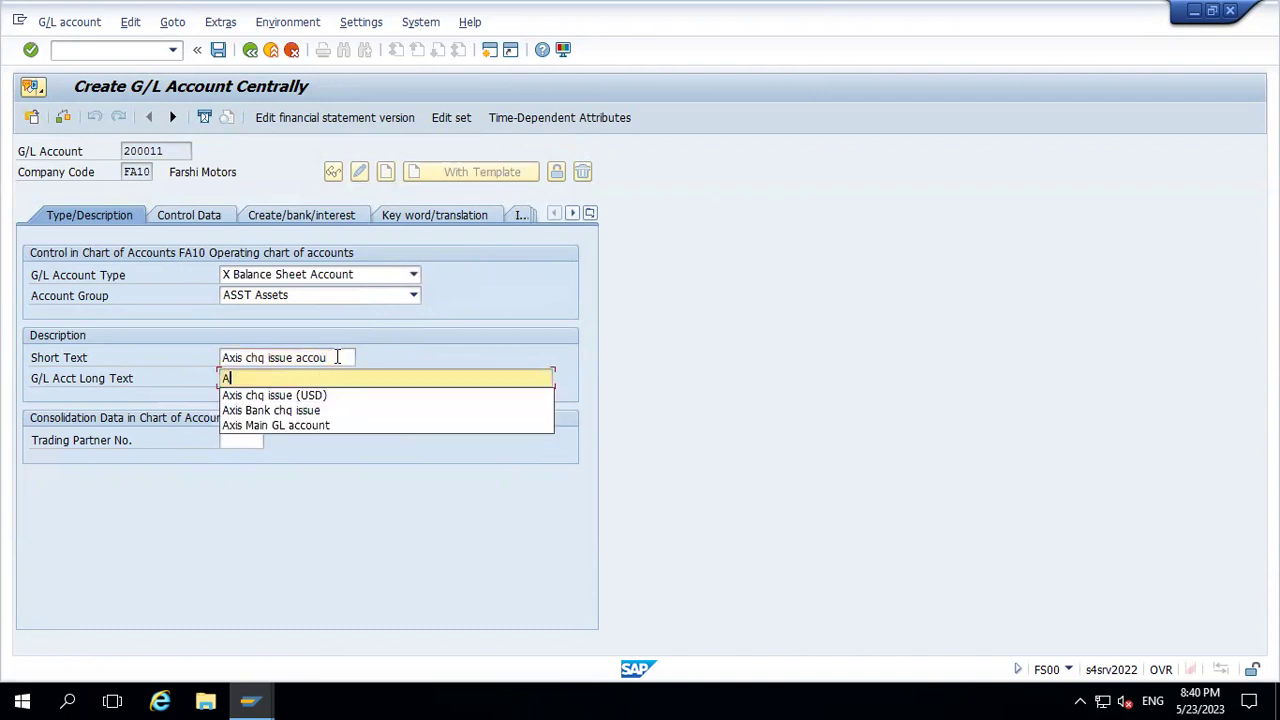
pyautogui.write('xis Ch')
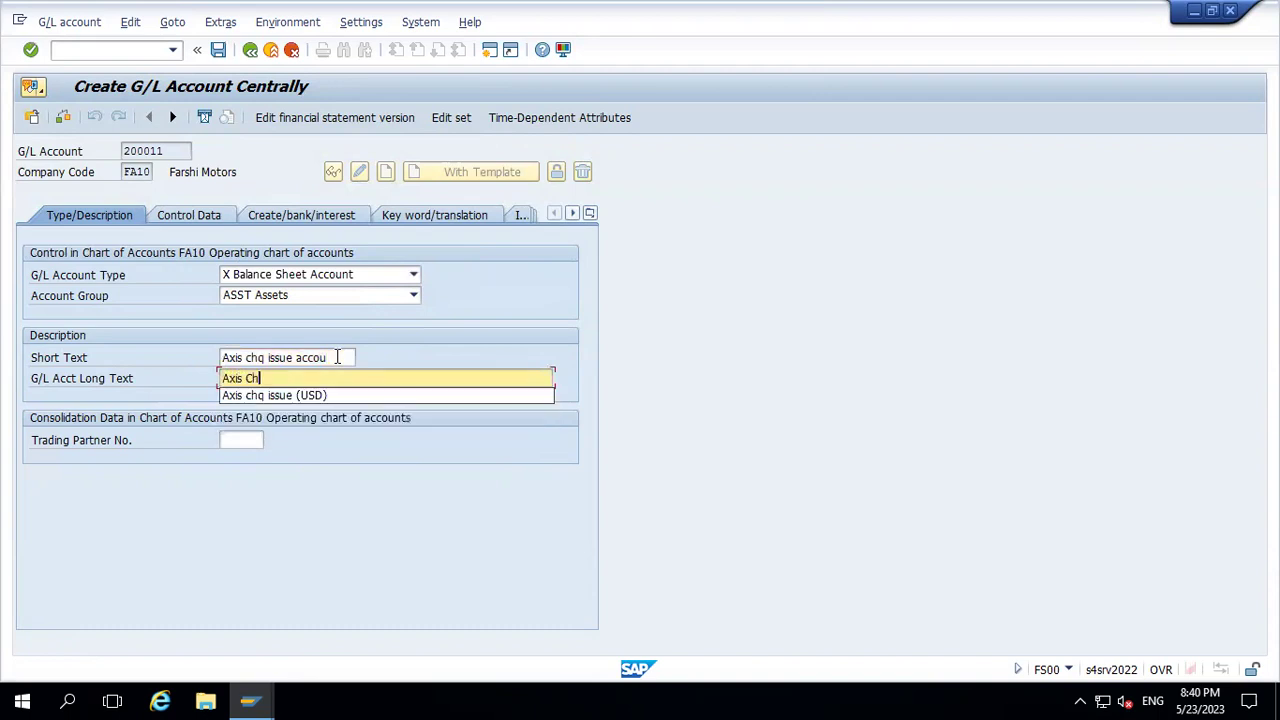
pyautogui.write('q issue account')
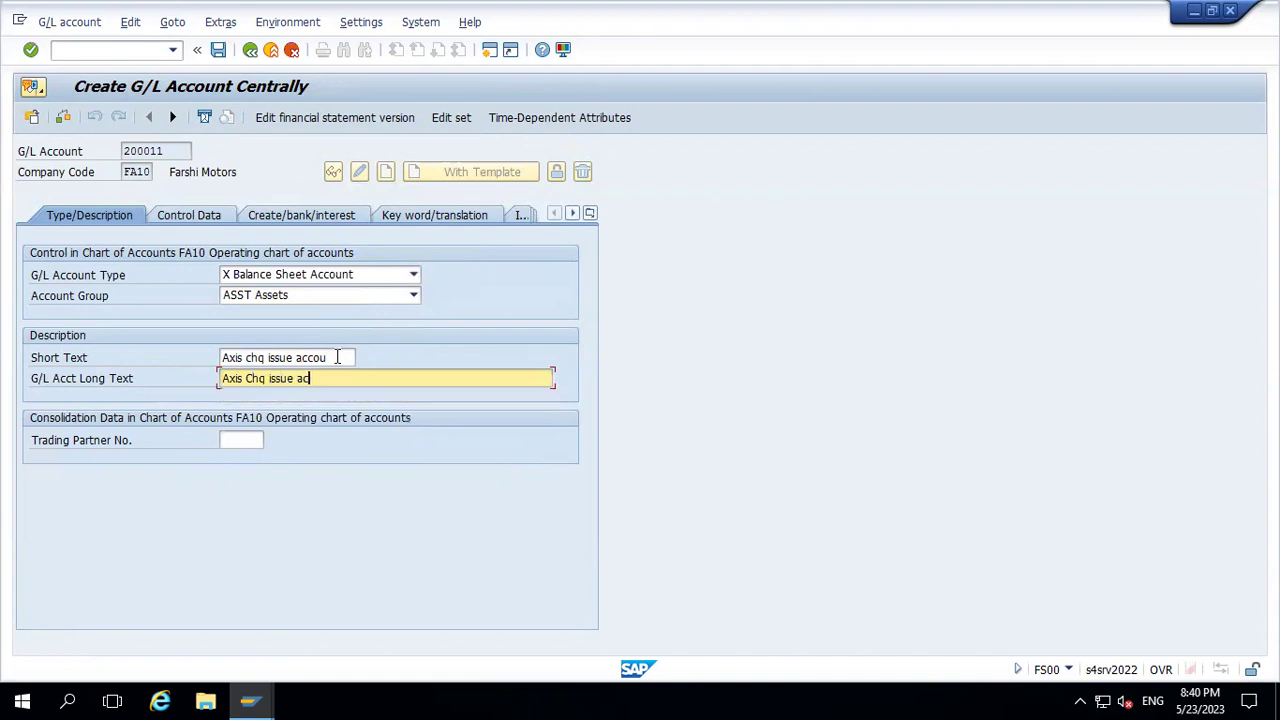
pyautogui.press('Return')
# Enable Open Item Management for account 200011, check its bank and field status settings, and save the account
pyautogui.click(224, 218)
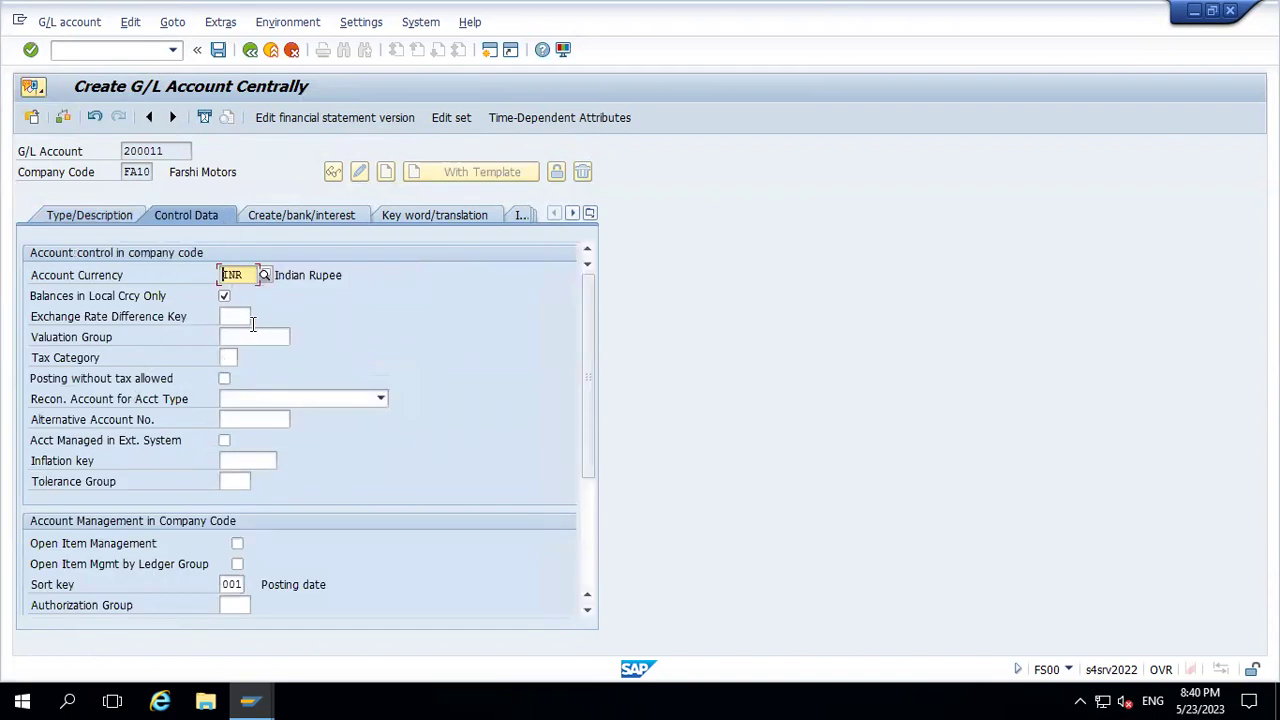
pyautogui.click(237, 545)
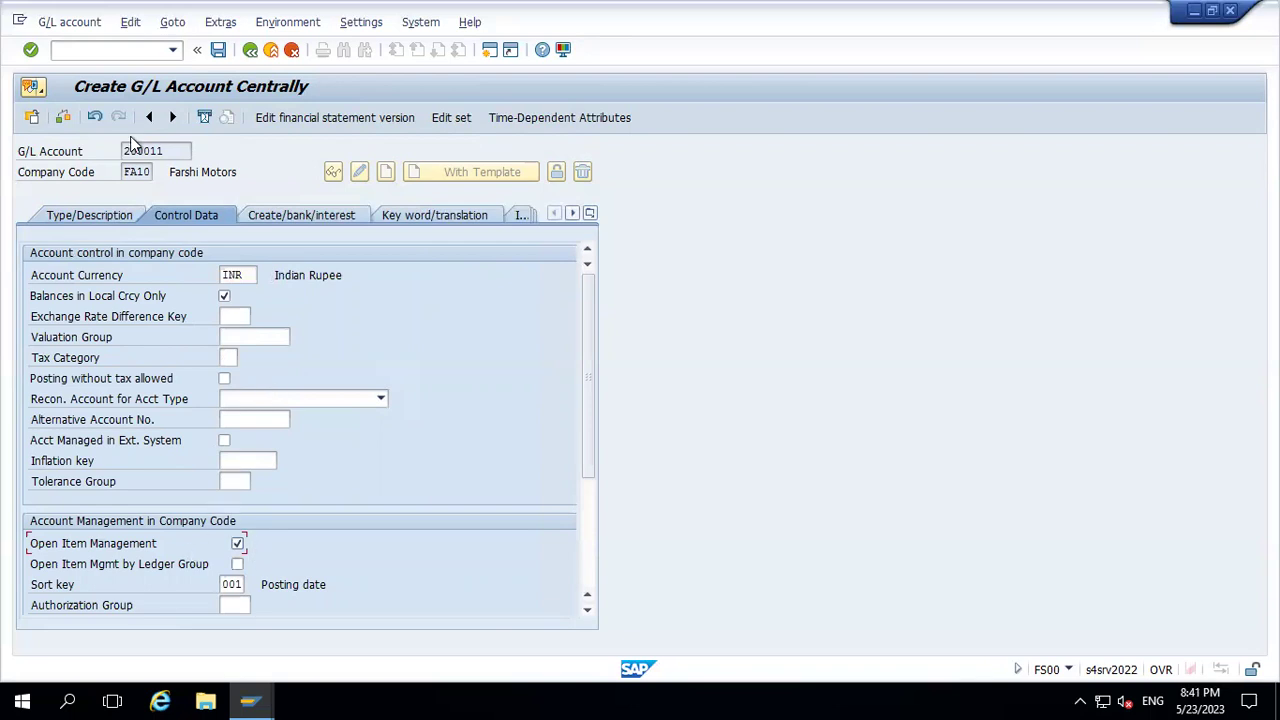
pyautogui.click(305, 219)
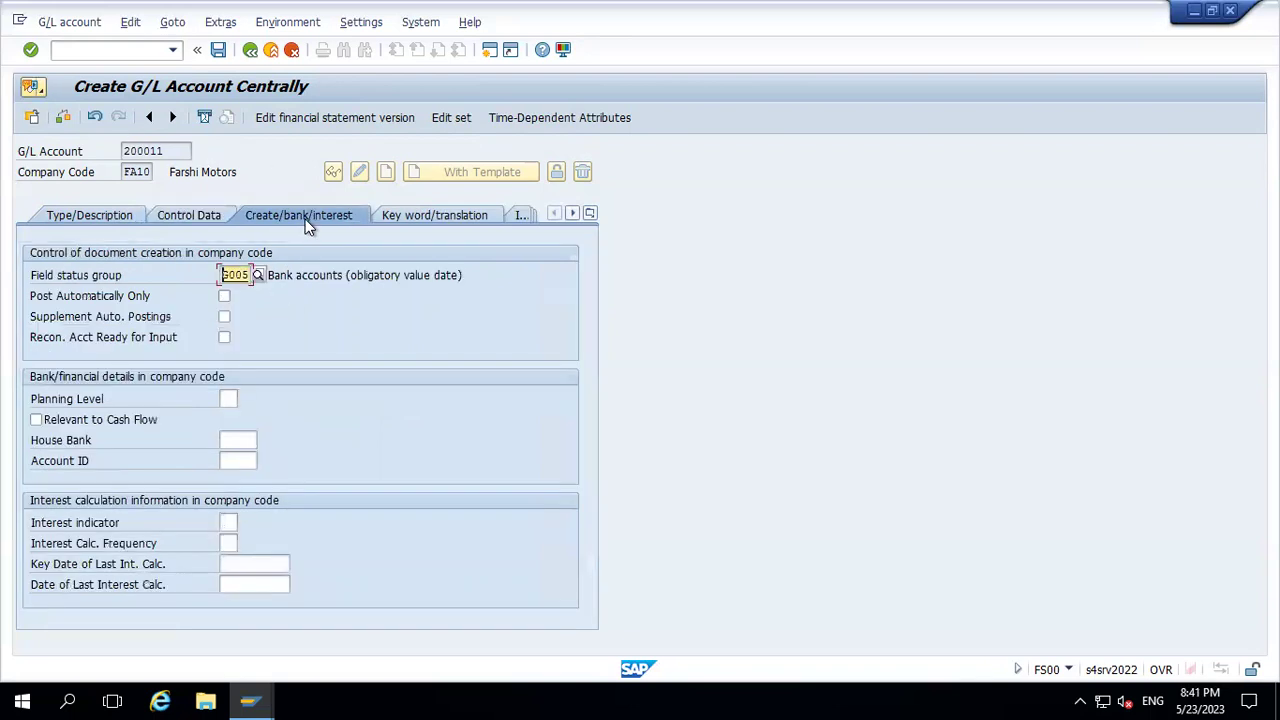
pyautogui.click(219, 51)
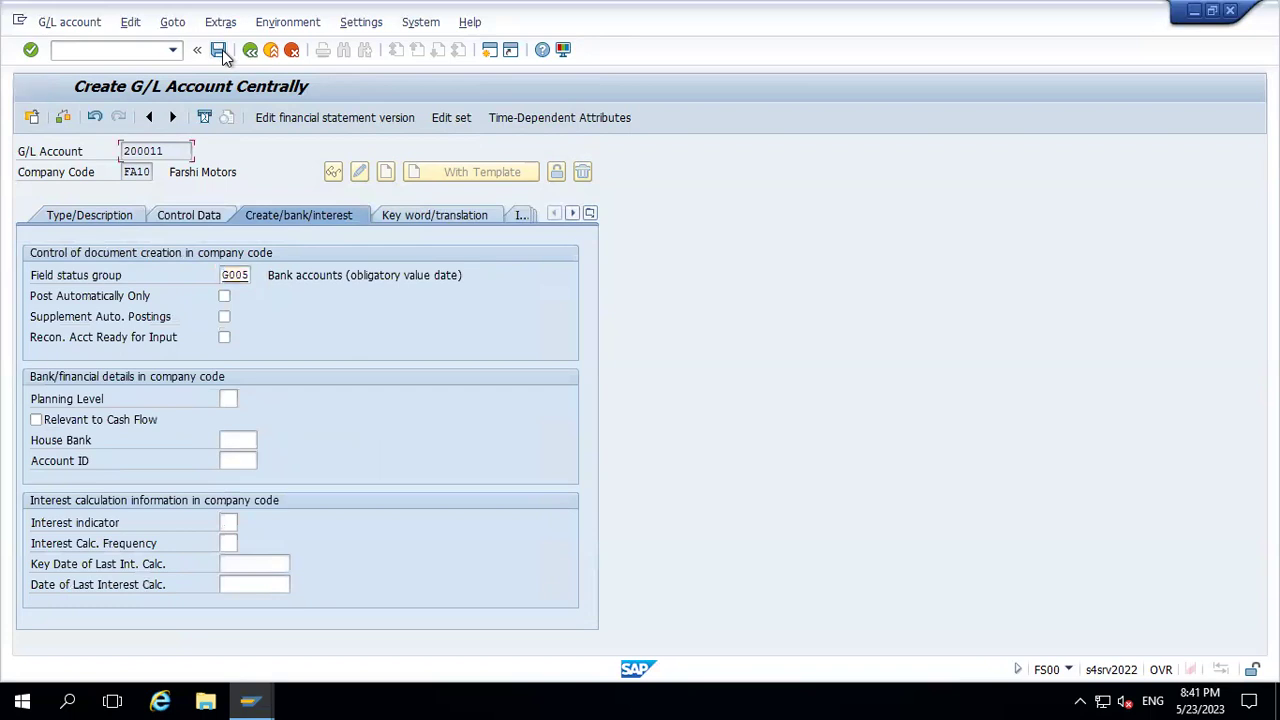
# Start creating G/L account 200021 in company code FA10 with account 200020 as its reference
pyautogui.click(172, 151)
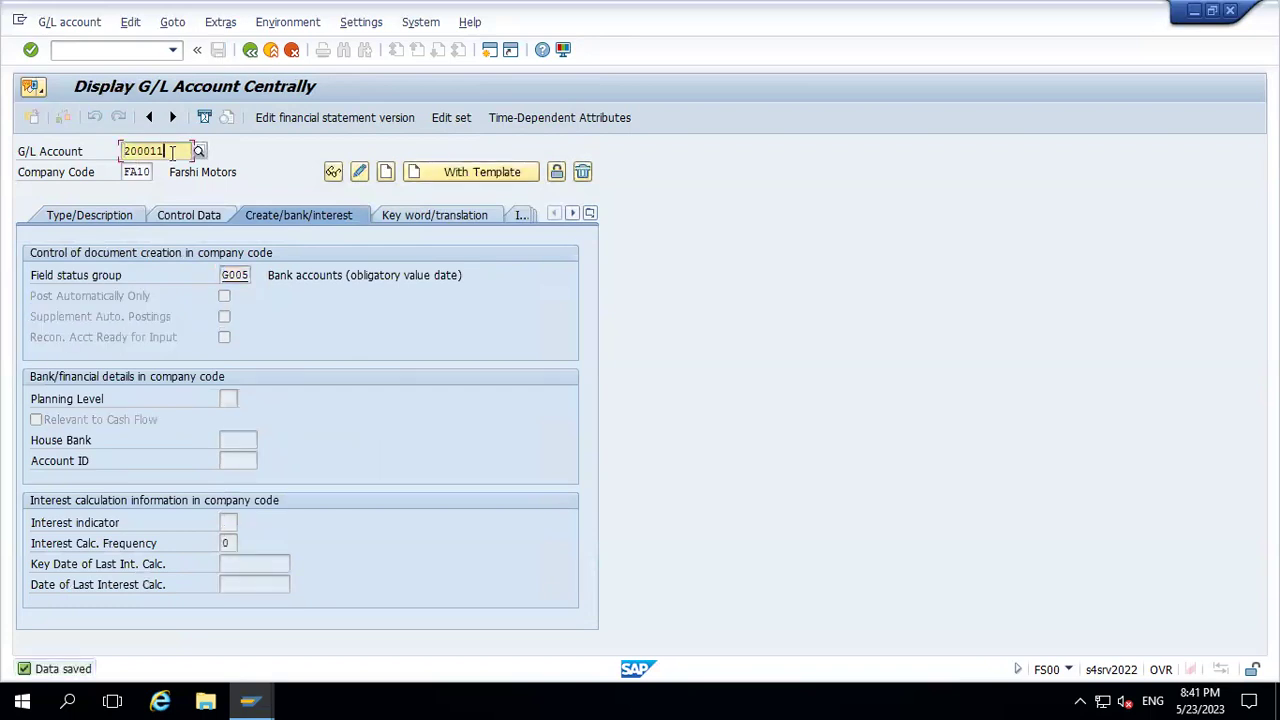
pyautogui.press('BackSpace')
pyautogui.press('BackSpace')
pyautogui.write('21')
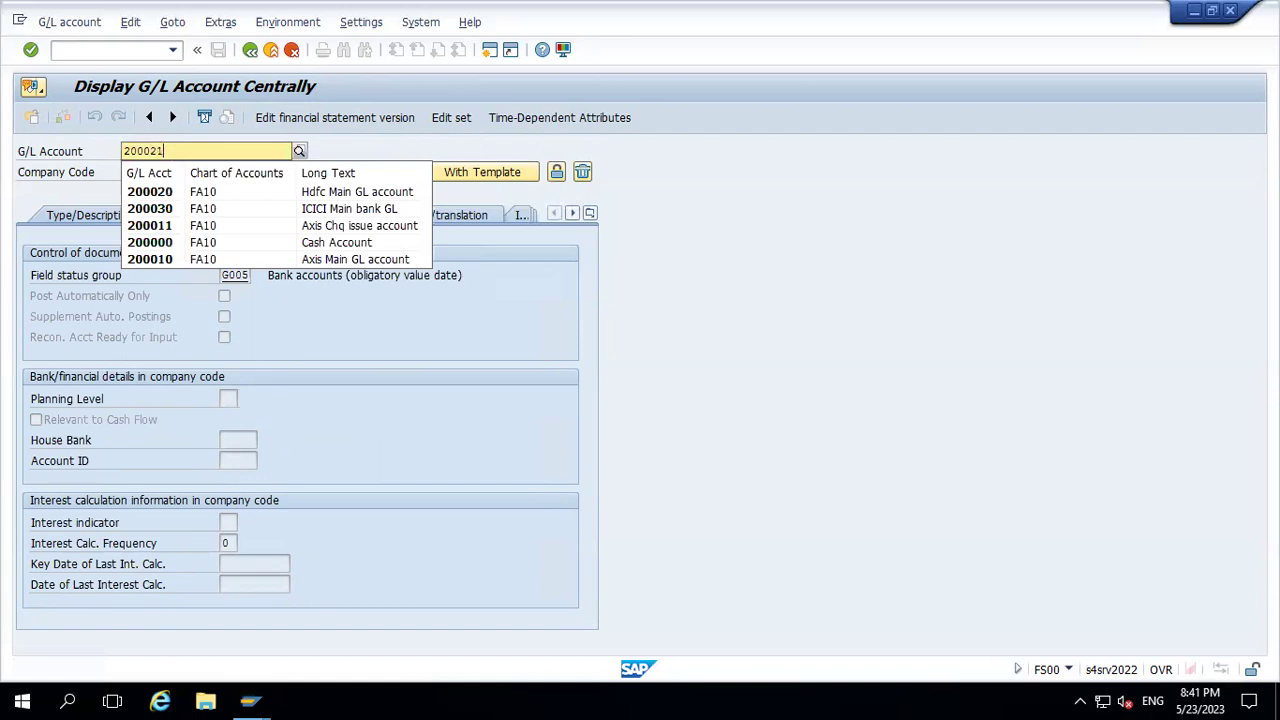
pyautogui.press('Return')
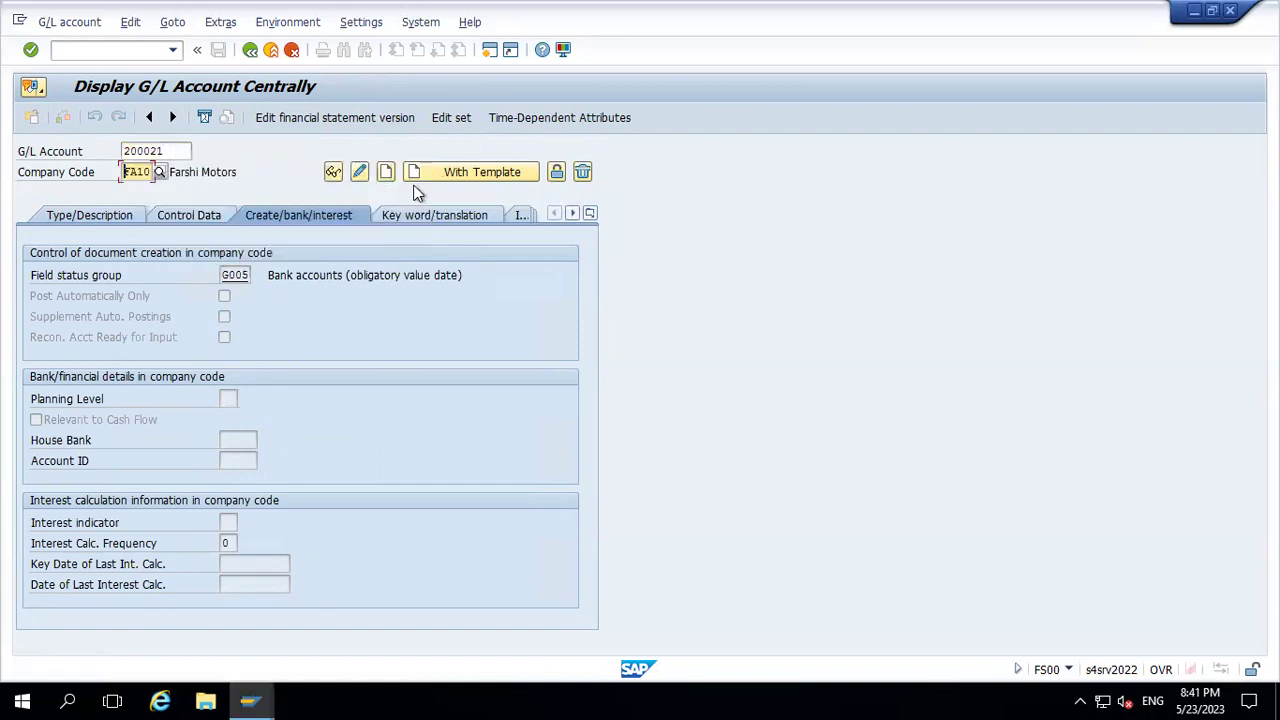
pyautogui.click(457, 175)
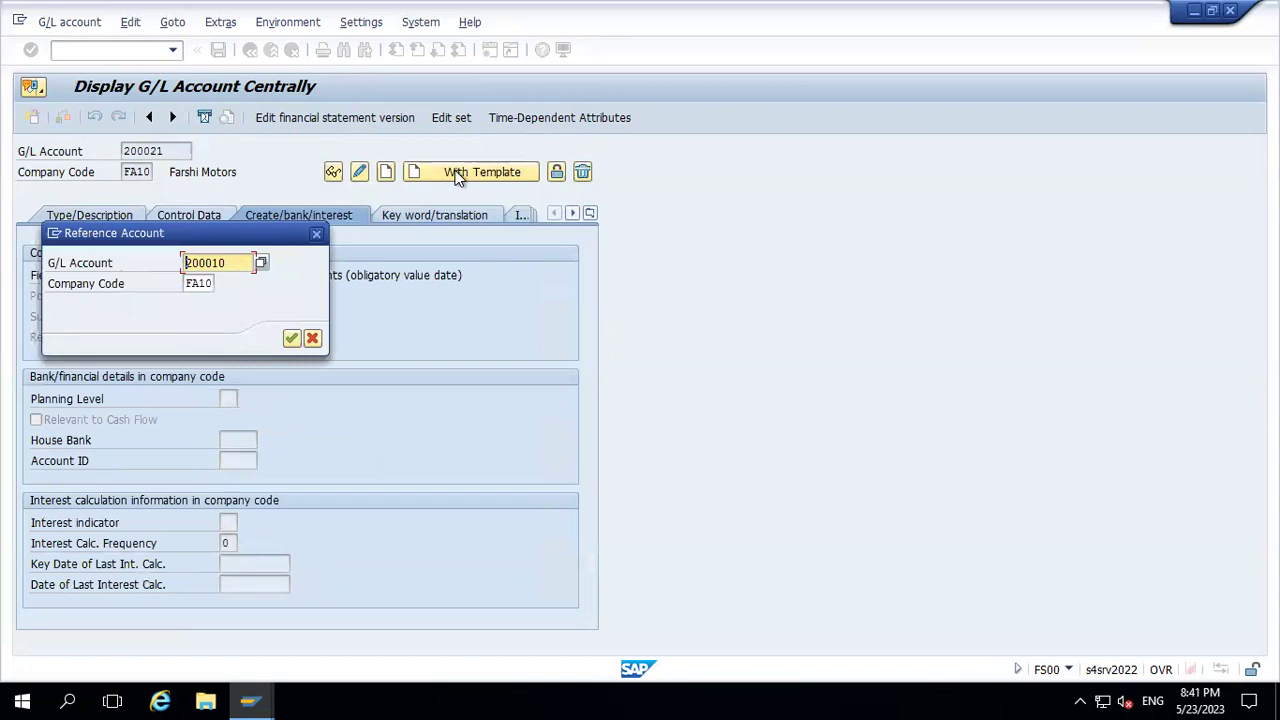
pyautogui.write('200020')
pyautogui.press('Return')
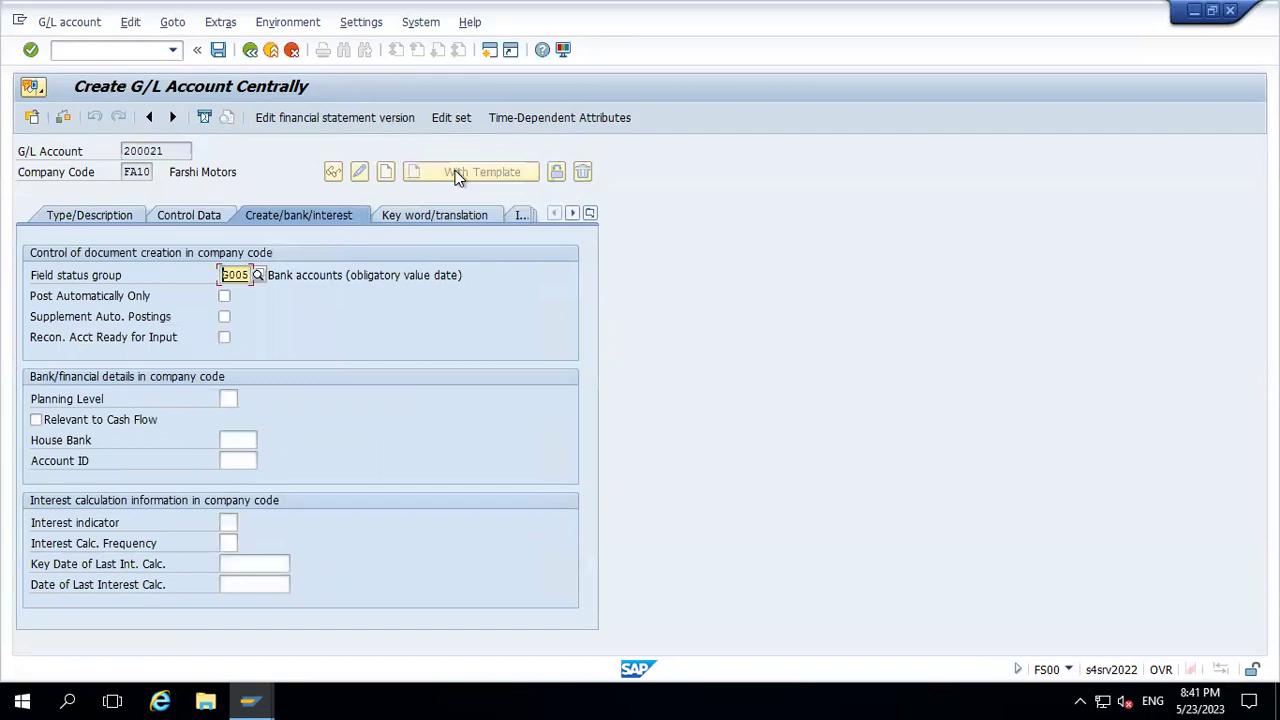
# Replace the short text of account 200021 with "Hdfc Chq issue"
pyautogui.click(90, 216)
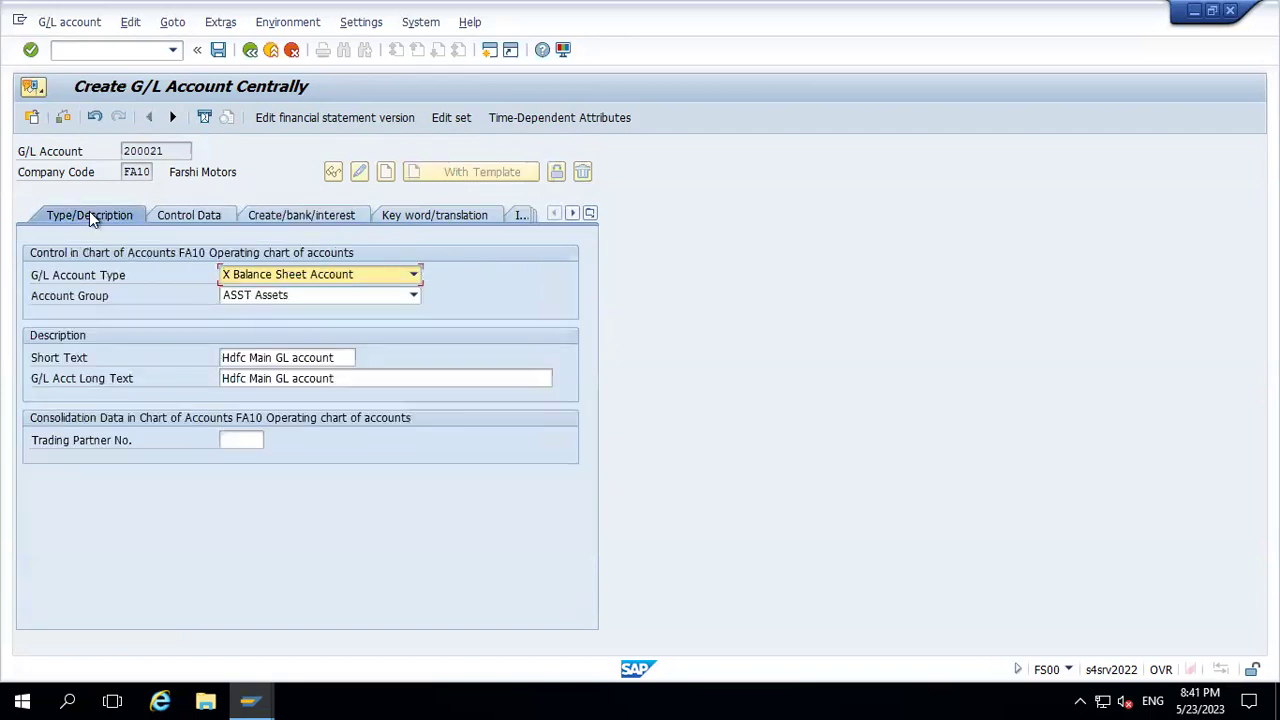
pyautogui.click(350, 358)
pyautogui.press('BackSpace')
pyautogui.press('BackSpace')
pyautogui.press('BackSpace')
pyautogui.press('BackSpace')
pyautogui.press('BackSpace')
pyautogui.press('BackSpace')
pyautogui.press('BackSpace')
pyautogui.press('BackSpace')
pyautogui.press('BackSpace')
pyautogui.press('BackSpace')
pyautogui.press('BackSpace')
pyautogui.press('BackSpace')
pyautogui.press('BackSpace')
pyautogui.press('BackSpace')
pyautogui.press('BackSpace')
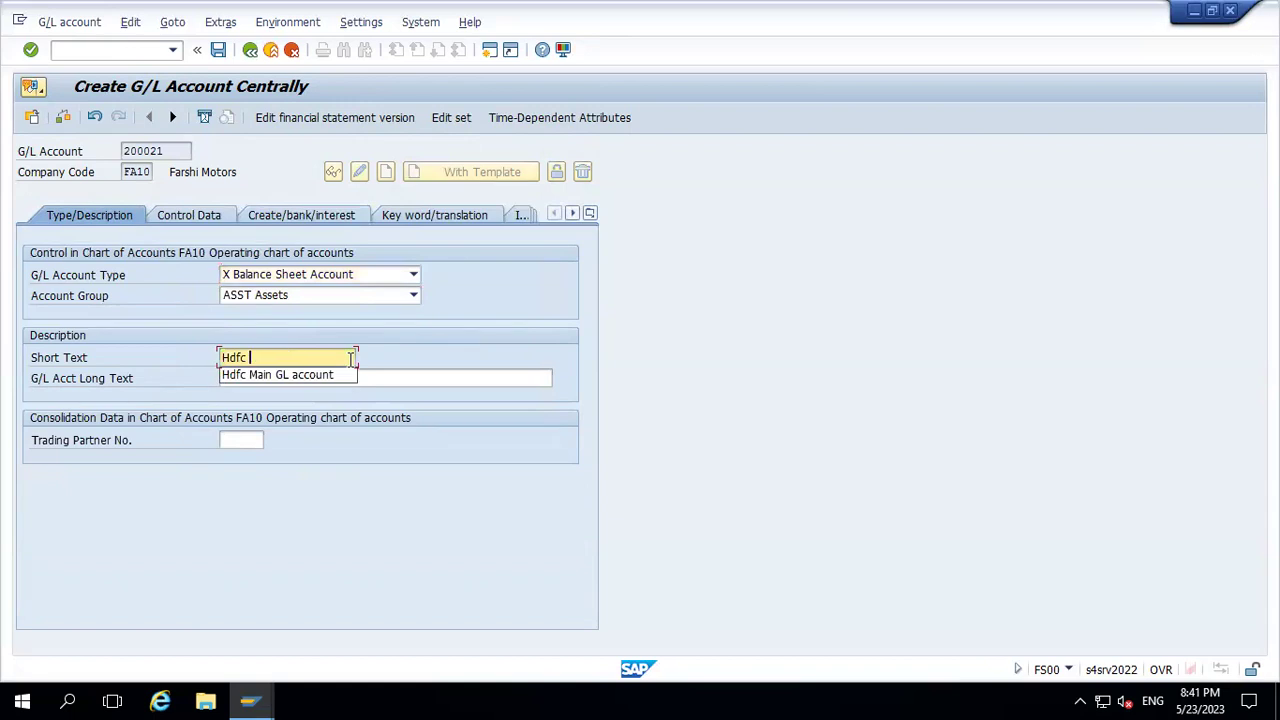
pyautogui.write('Chq is')
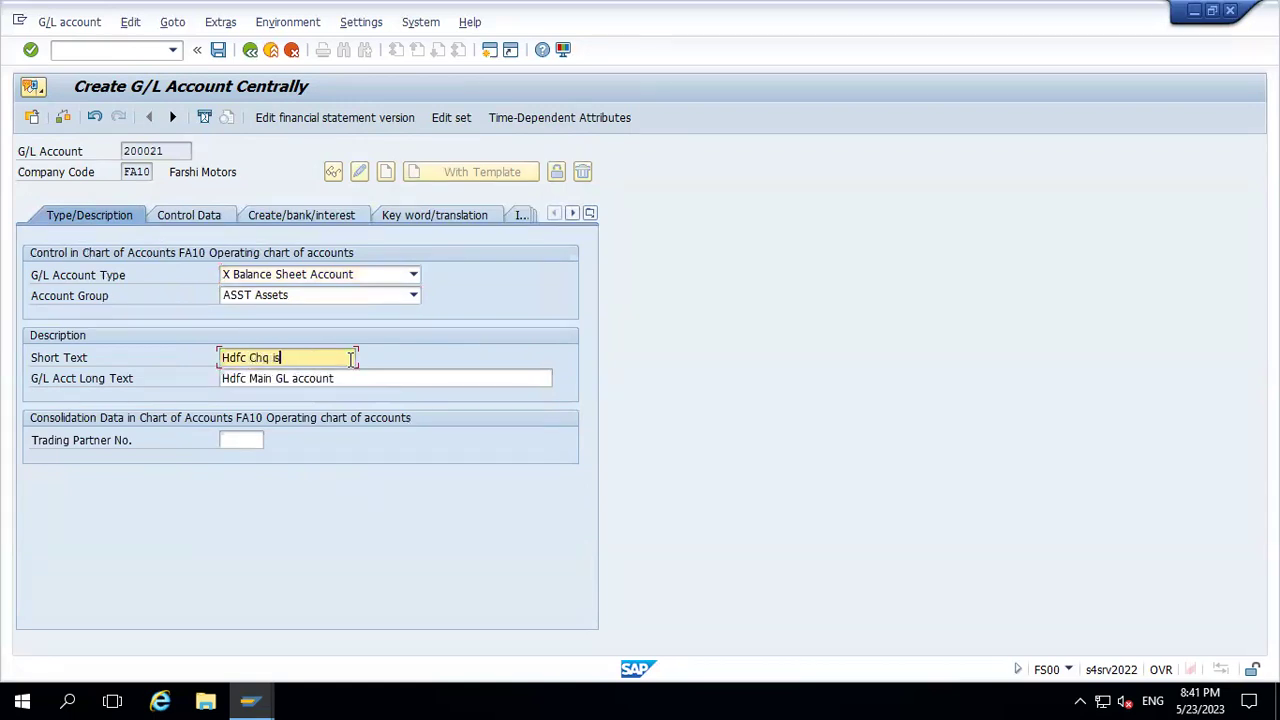
pyautogui.write('e')
# Replace the long text of account 200021 with "Hdfc chq issue" and open the account's control data
pyautogui.press('Tab')
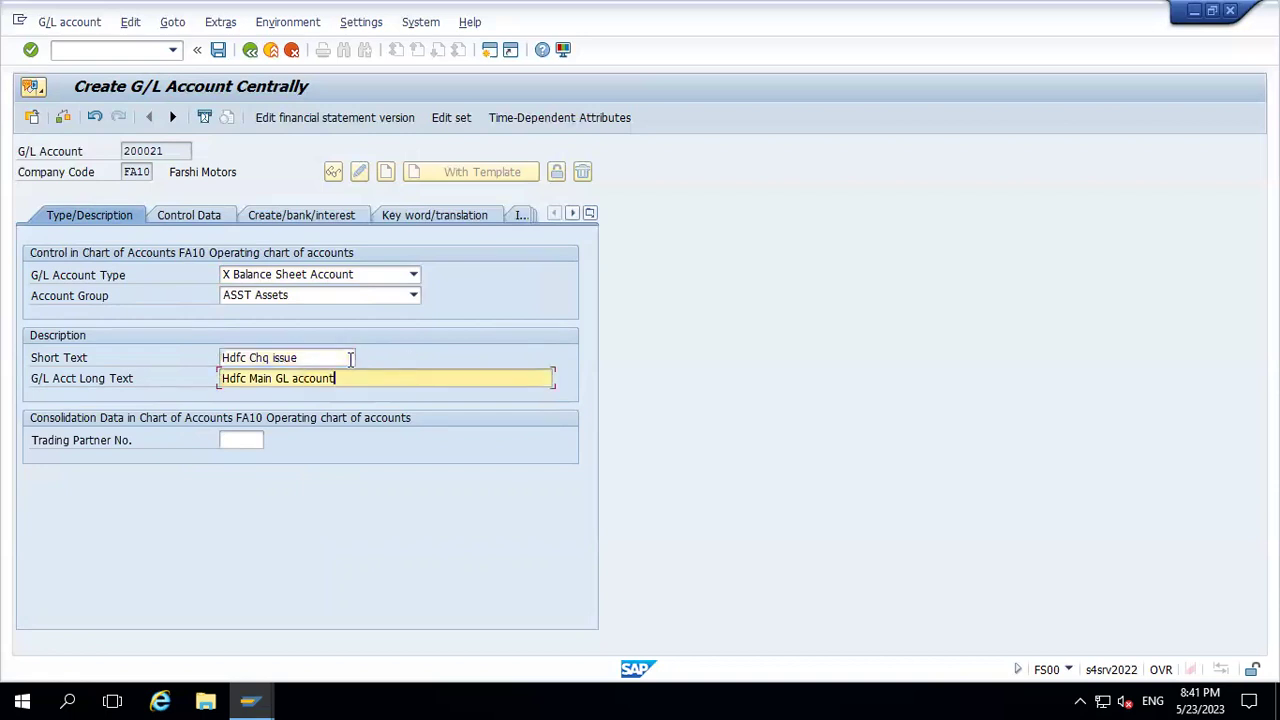
pyautogui.press('BackSpace')
pyautogui.press('BackSpace')
pyautogui.press('BackSpace')
pyautogui.press('BackSpace')
pyautogui.press('BackSpace')
pyautogui.press('BackSpace')
pyautogui.press('BackSpace')
pyautogui.press('BackSpace')
pyautogui.press('BackSpace')
pyautogui.press('BackSpace')
pyautogui.press('BackSpace')
pyautogui.press('BackSpace')
pyautogui.press('BackSpace')
pyautogui.press('BackSpace')
pyautogui.press('BackSpace')
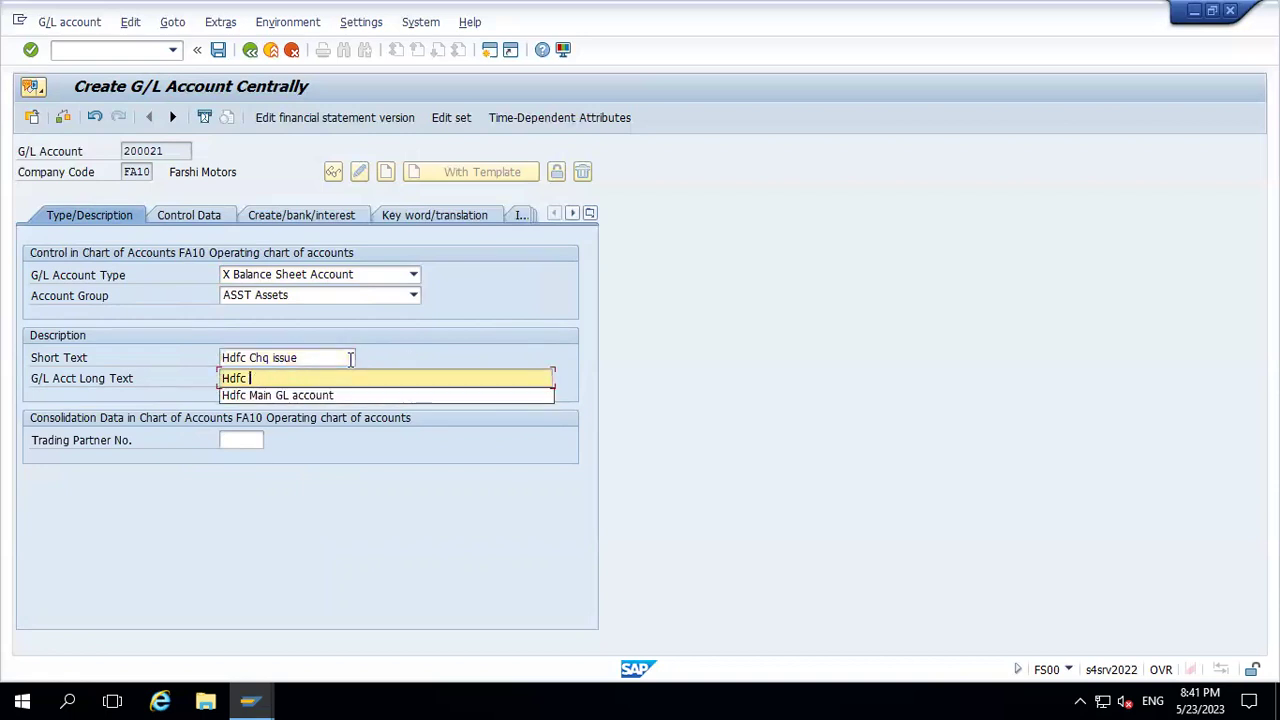
pyautogui.write('chq issue')
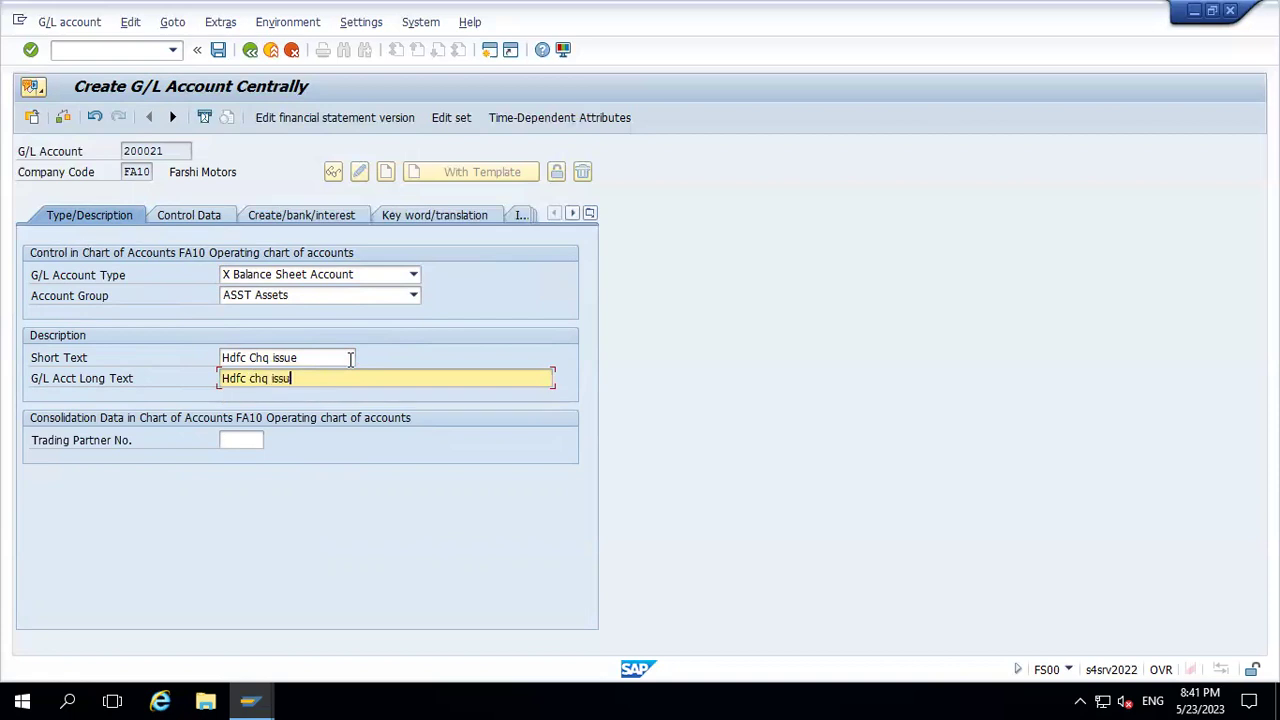
pyautogui.press('Return')
pyautogui.click(190, 218)
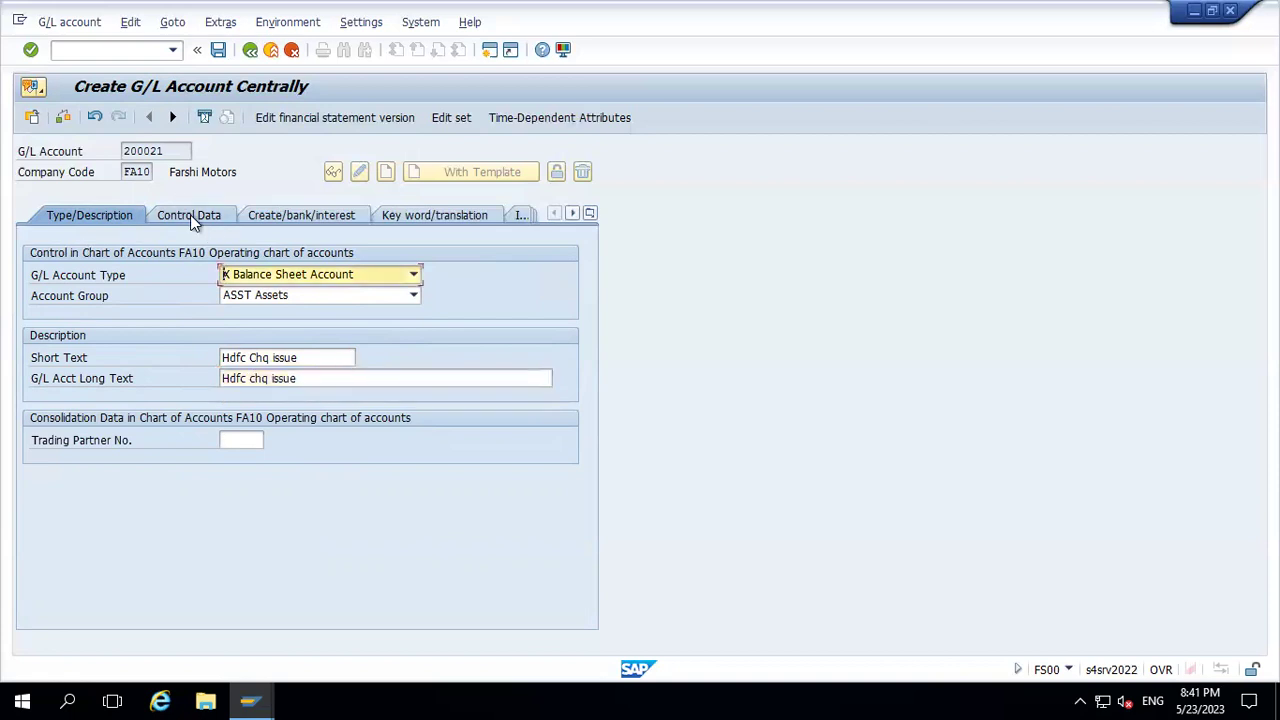
# Enable Open Item Management for account 200021, check its bank and field status settings, and save the account
pyautogui.click(237, 543)
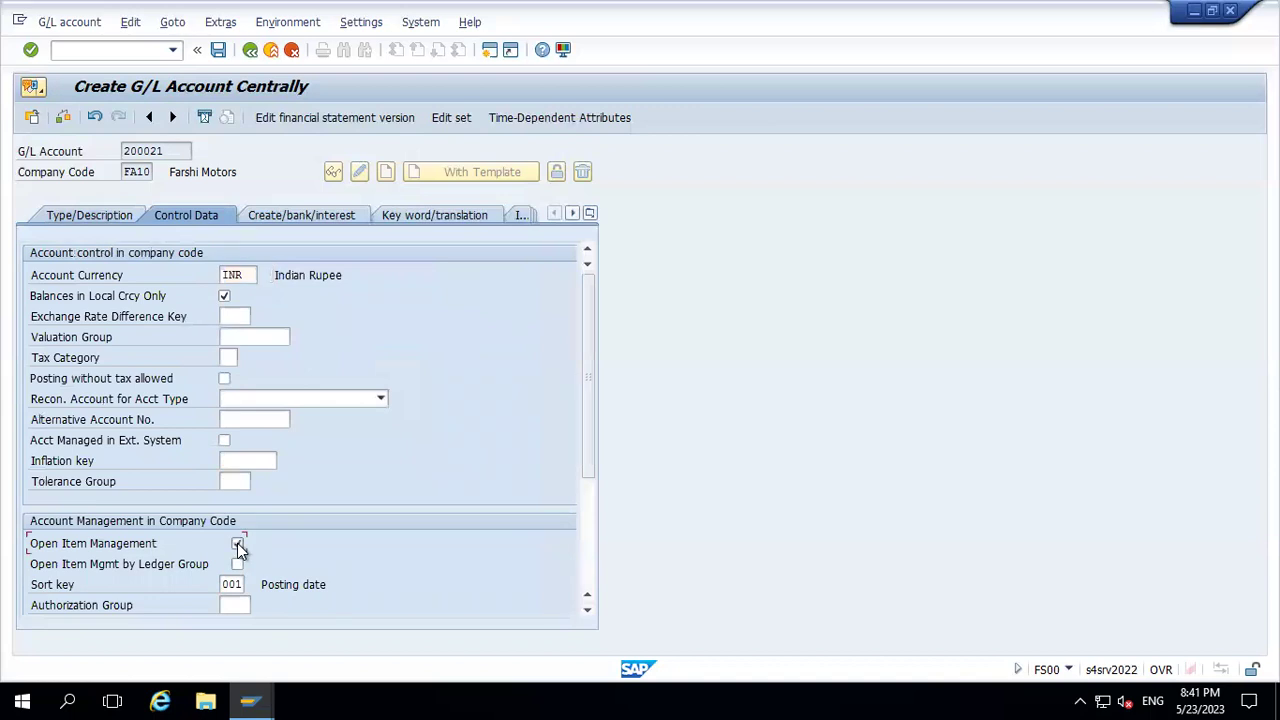
pyautogui.click(327, 213)
pyautogui.click(219, 50)
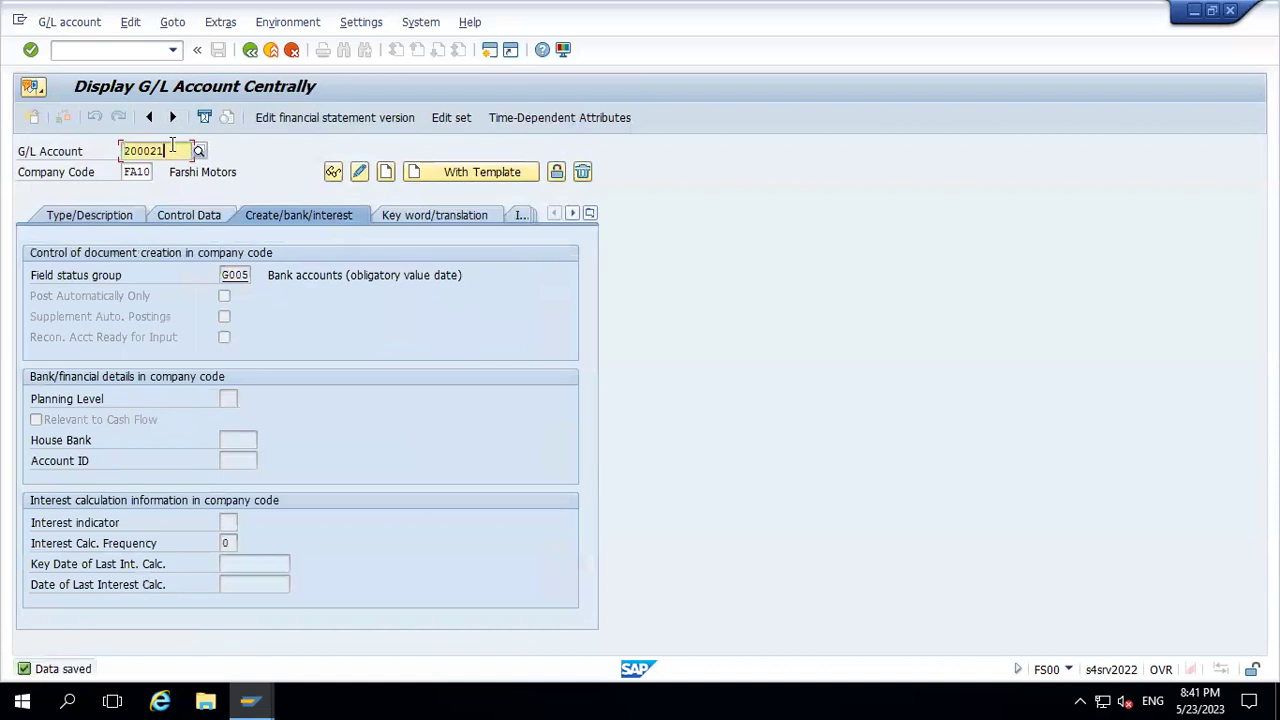
# Start creating G/L account 200031 in company code FA10 with account 200030 as its reference
pyautogui.press('BackSpace')
pyautogui.press('BackSpace')
pyautogui.write('3')
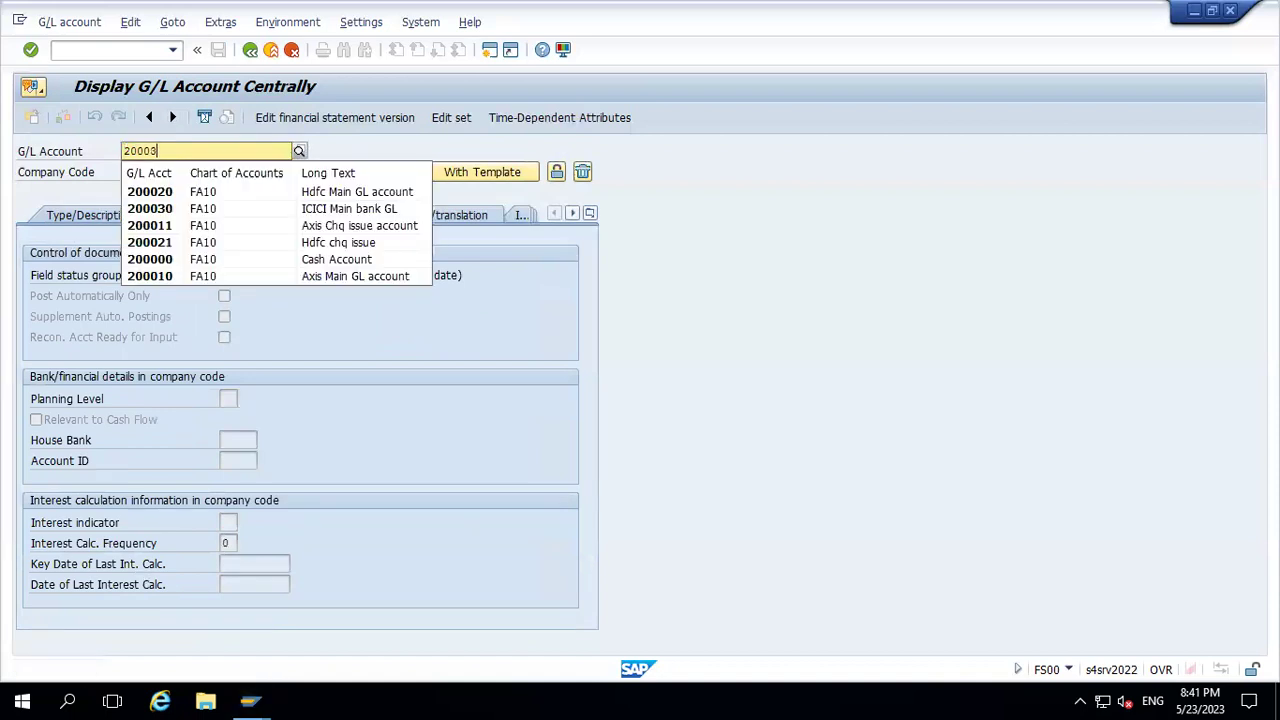
pyautogui.press('Return')
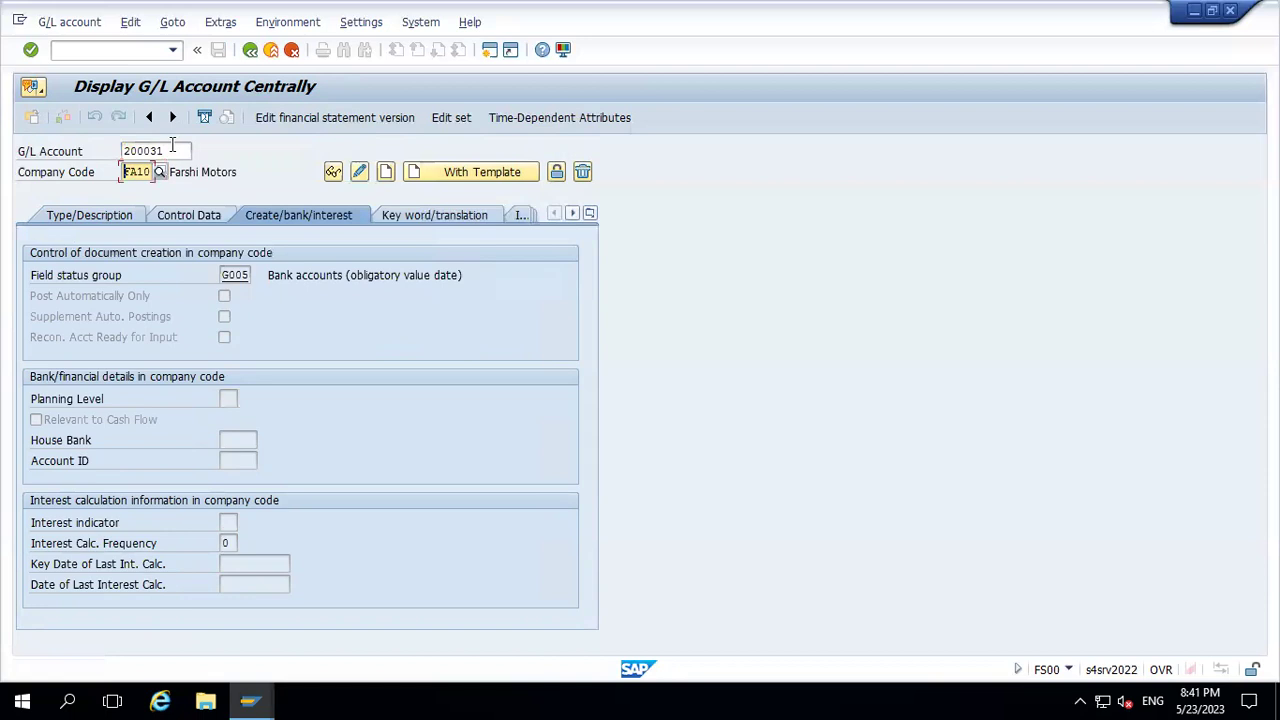
pyautogui.click(445, 172)
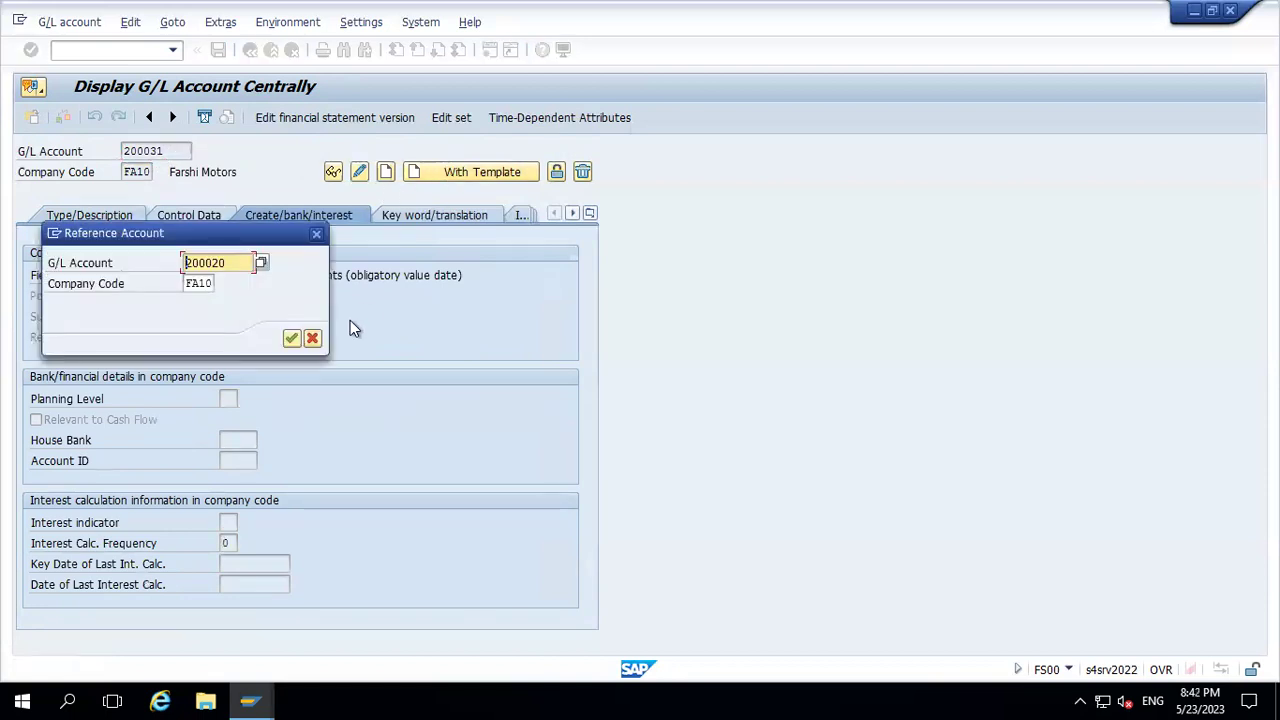
pyautogui.press('BackSpace')
pyautogui.press('BackSpace')
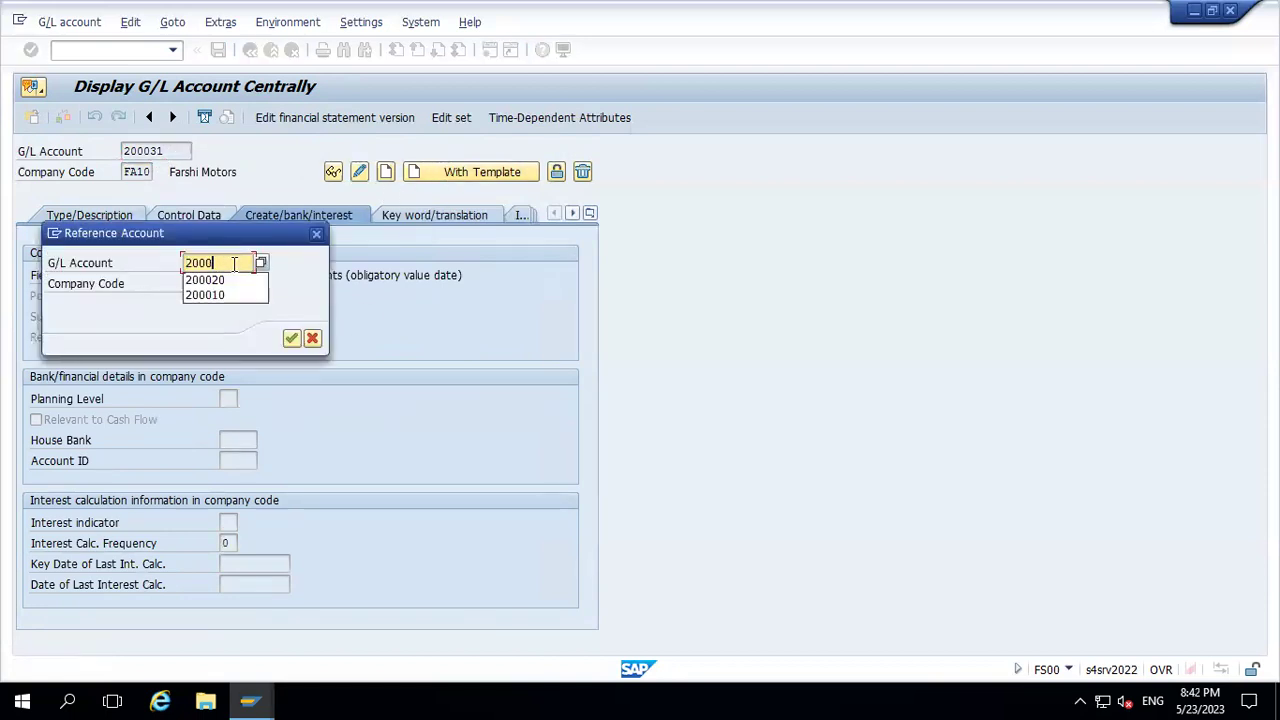
pyautogui.write('30')
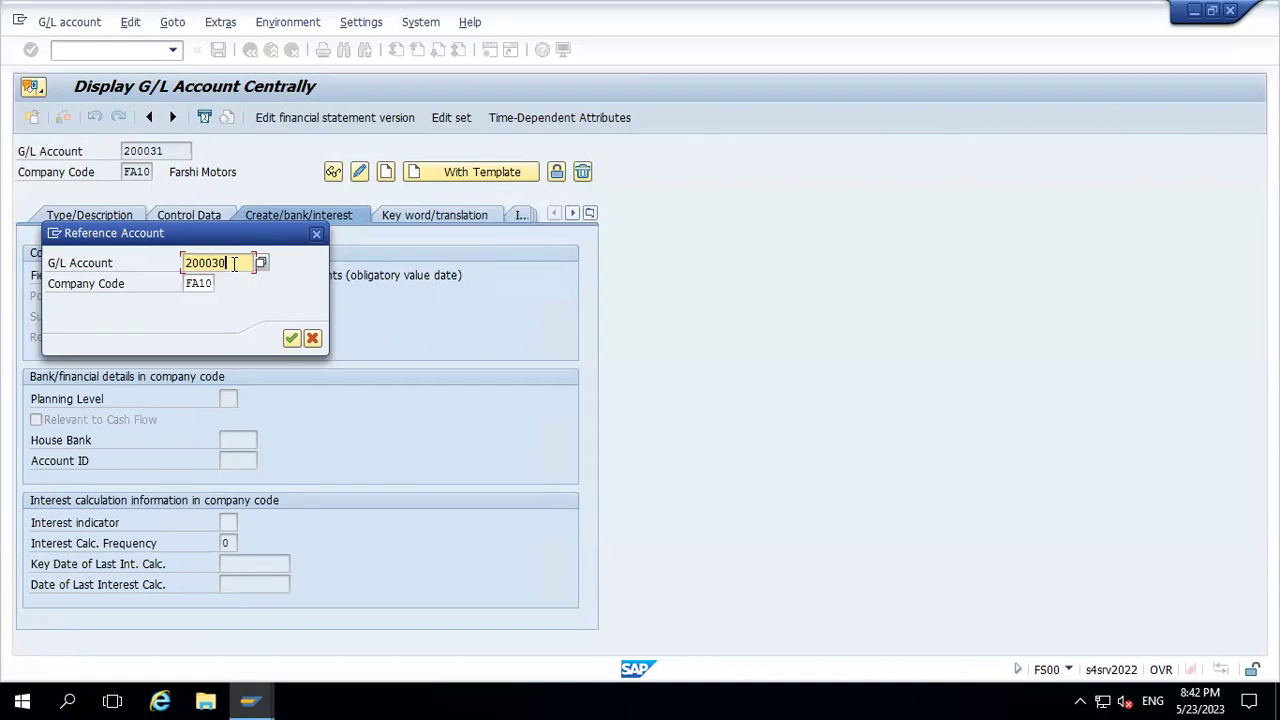
pyautogui.press('Return')
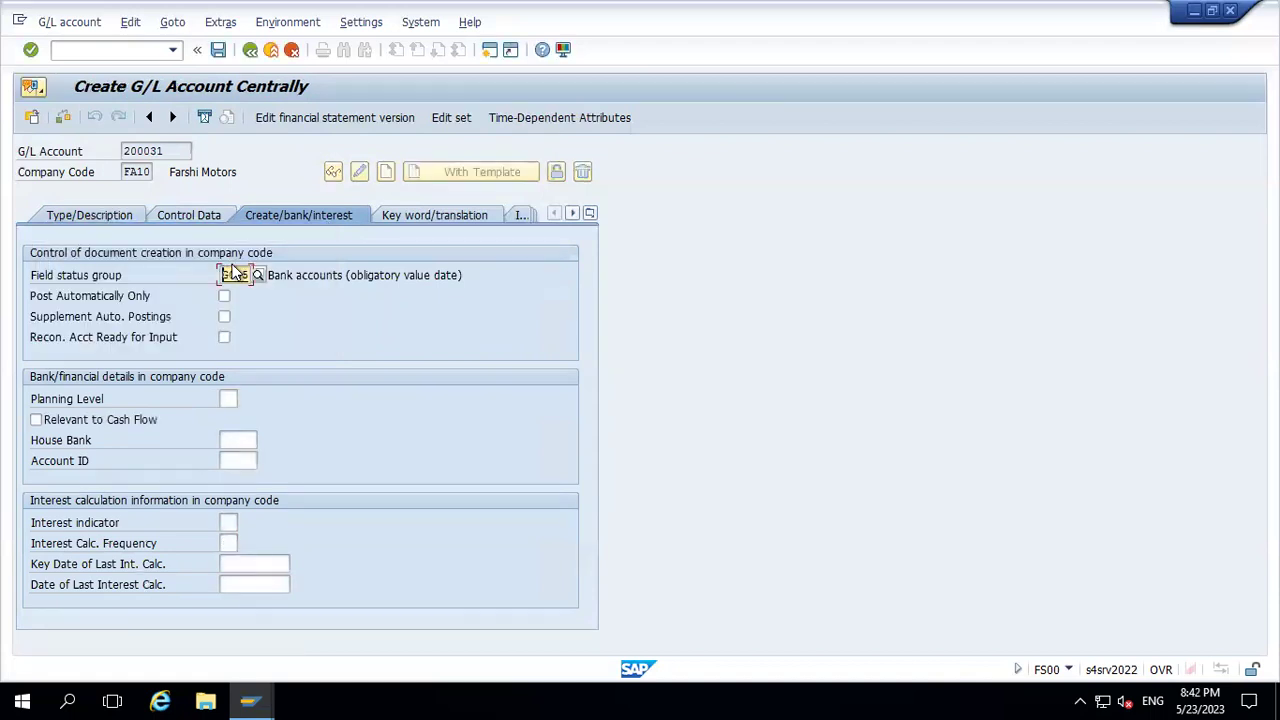
# Replace the short text of account 200031 with "ICICI Chq issue"
pyautogui.click(136, 218)
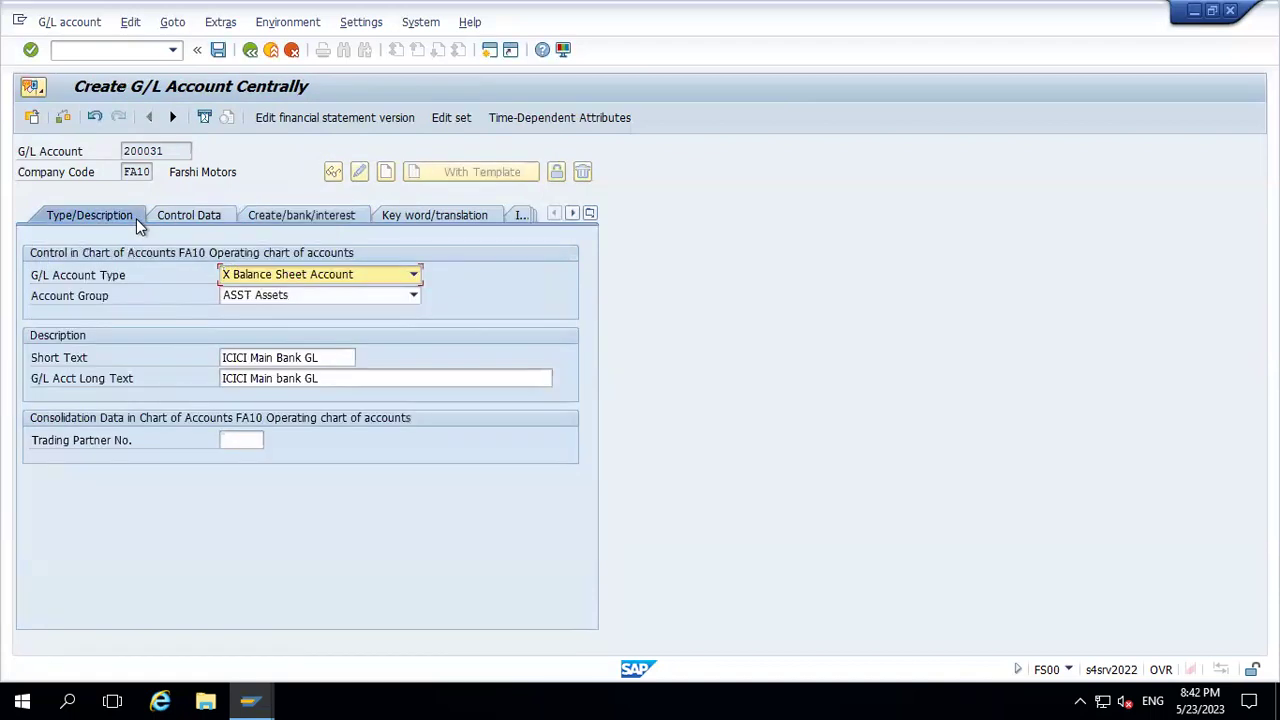
pyautogui.click(335, 362)
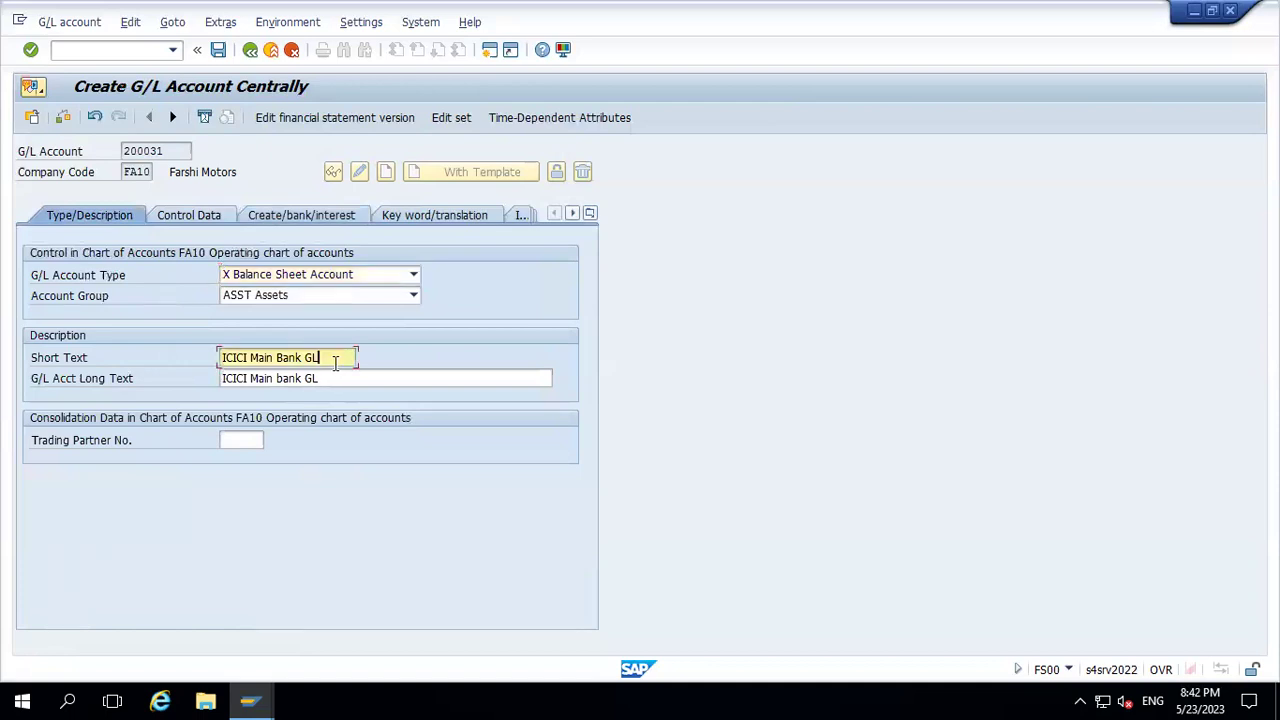
pyautogui.press('BackSpace')
pyautogui.press('BackSpace')
pyautogui.press('BackSpace')
pyautogui.press('BackSpace')
pyautogui.press('BackSpace')
pyautogui.press('BackSpace')
pyautogui.press('BackSpace')
pyautogui.press('BackSpace')
pyautogui.press('BackSpace')
pyautogui.press('BackSpace')
pyautogui.press('BackSpace')
pyautogui.press('BackSpace')
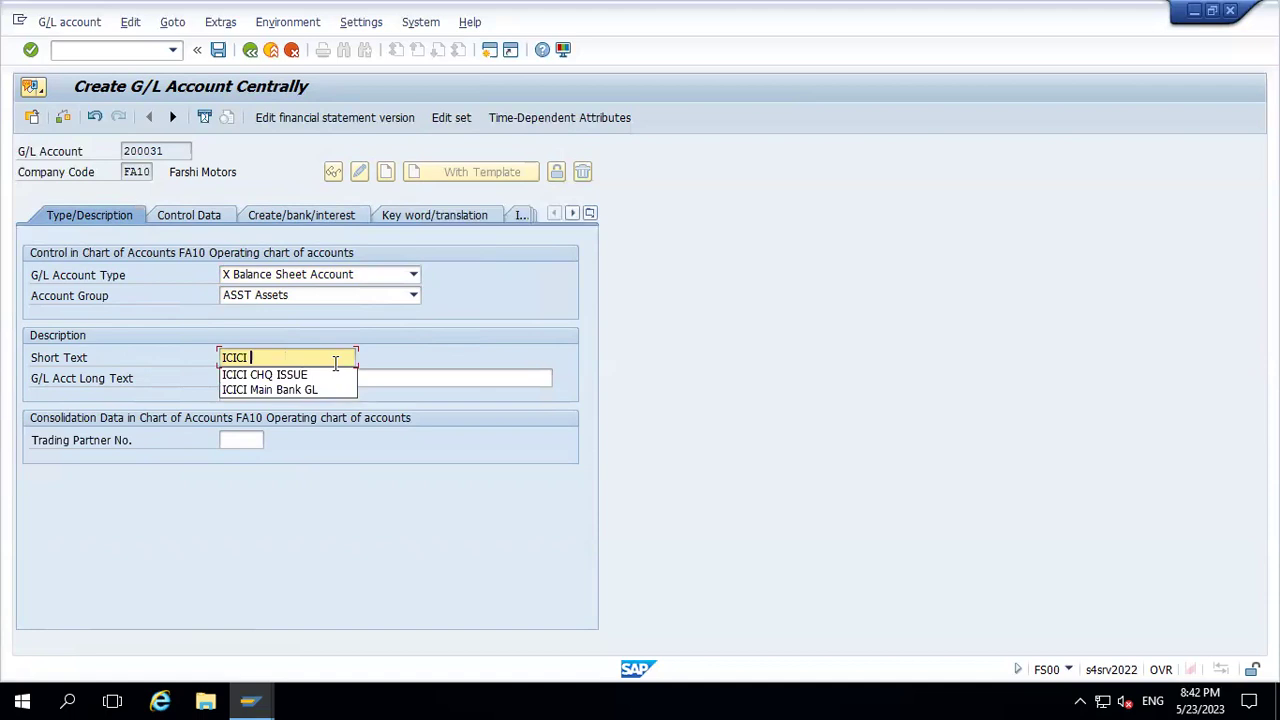
pyautogui.write('Chq issue')
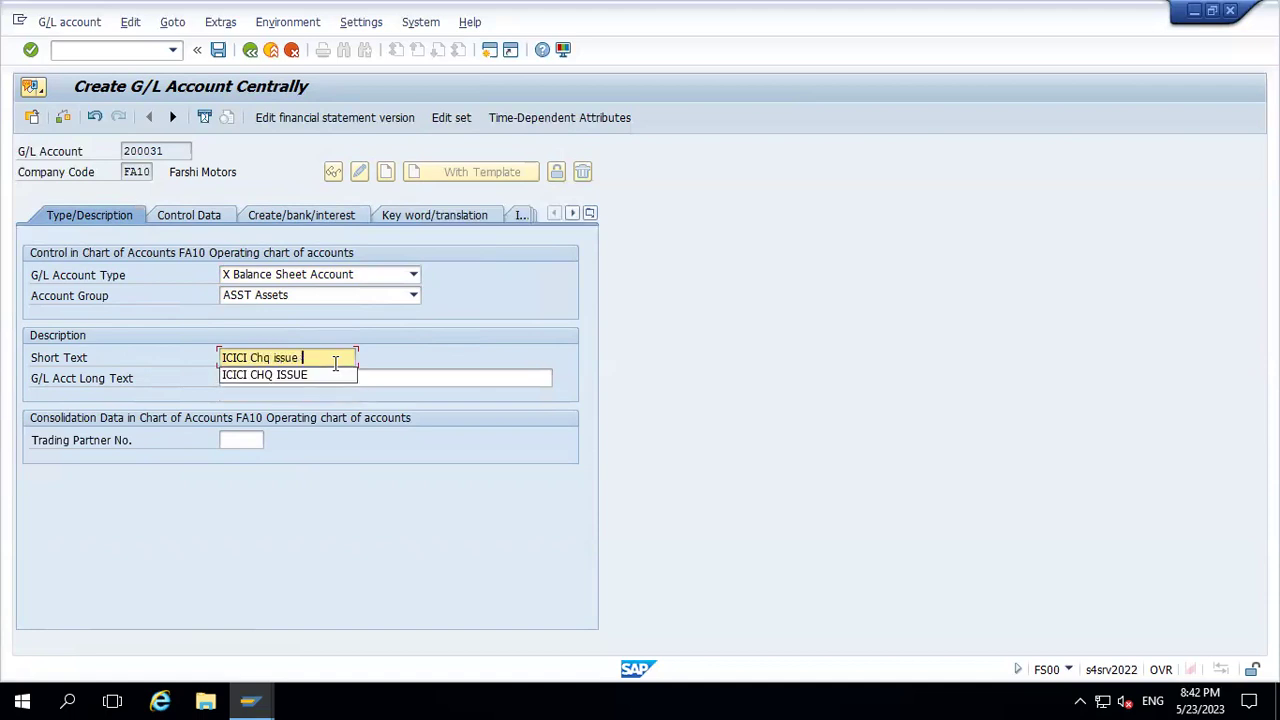
# Replace the long text of account 200031 with "ICICI chq issue"
pyautogui.press('Tab')
pyautogui.press('BackSpace')
pyautogui.press('BackSpace')
pyautogui.press('BackSpace')
pyautogui.press('BackSpace')
pyautogui.press('BackSpace')
pyautogui.press('BackSpace')
pyautogui.press('BackSpace')
pyautogui.press('BackSpace')
pyautogui.press('BackSpace')
pyautogui.press('BackSpace')
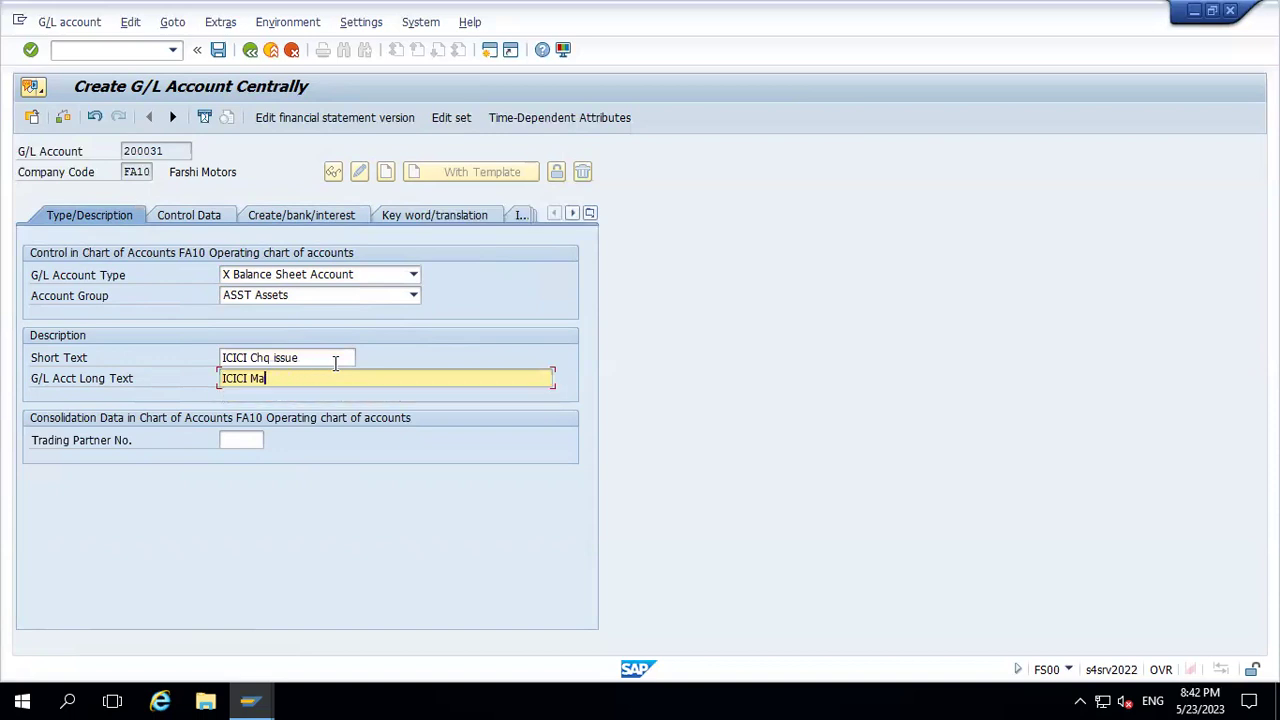
pyautogui.press('BackSpace')
pyautogui.press('BackSpace')
pyautogui.write('chq issue')
pyautogui.press('Return')
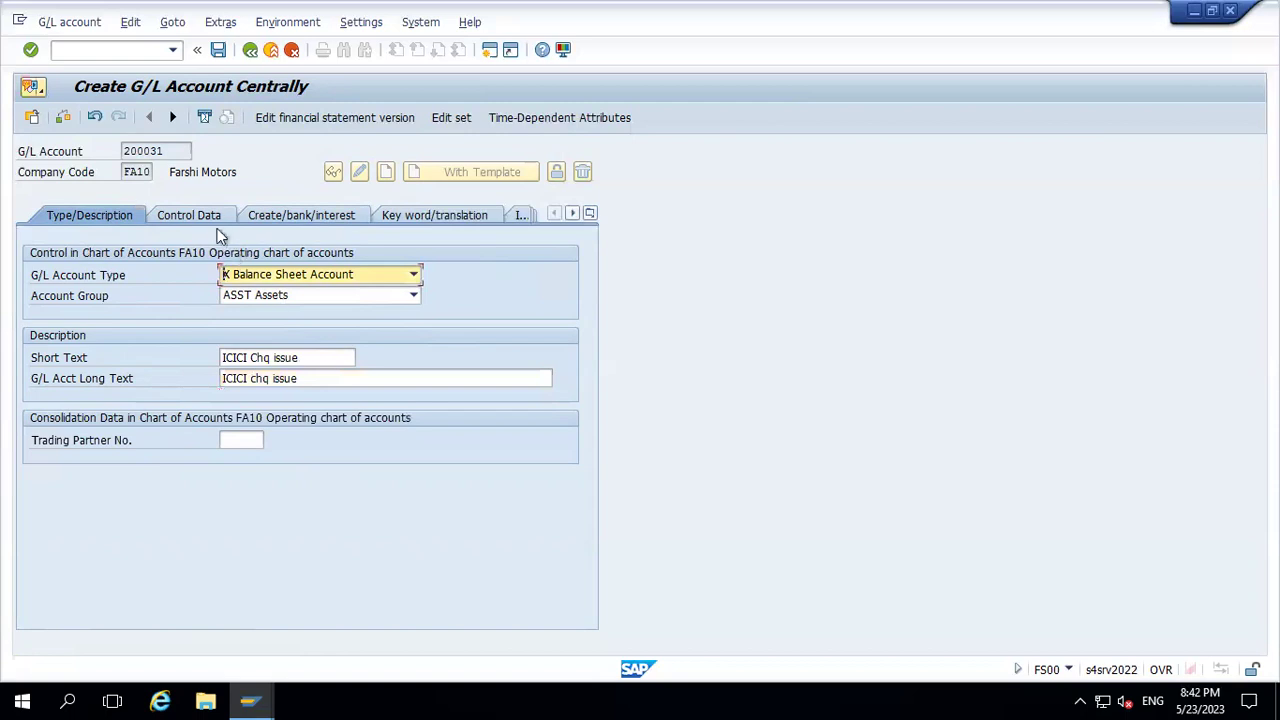
# Enable Open Item Management for account 200031, save the account, and close the G/L account session to return to the bank accounts entries
pyautogui.click(215, 221)
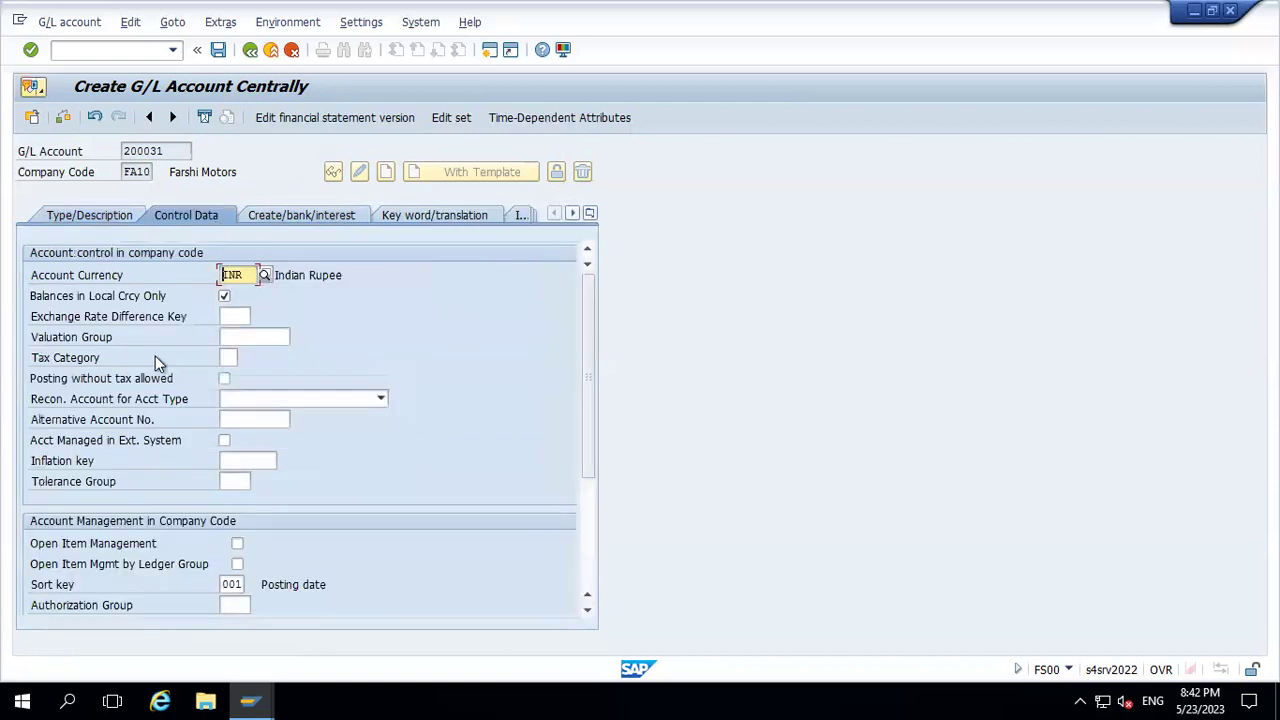
pyautogui.click(237, 544)
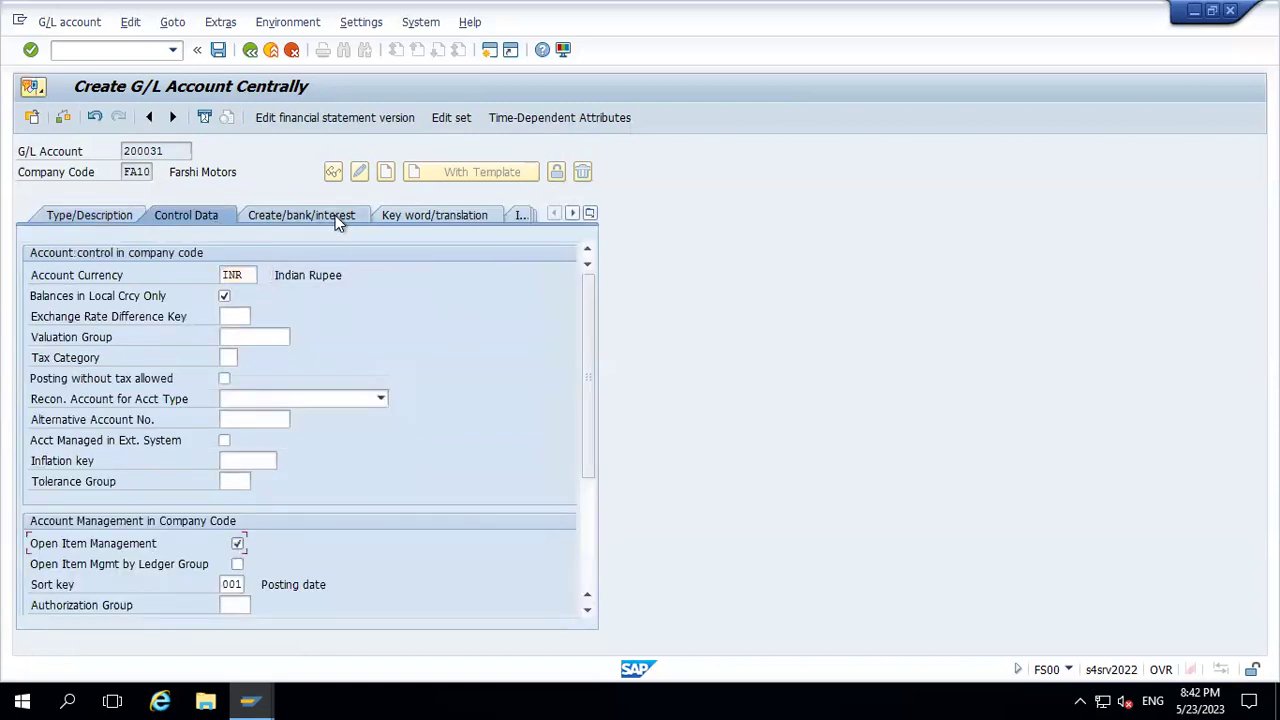
pyautogui.click(300, 215)
pyautogui.click(219, 50)
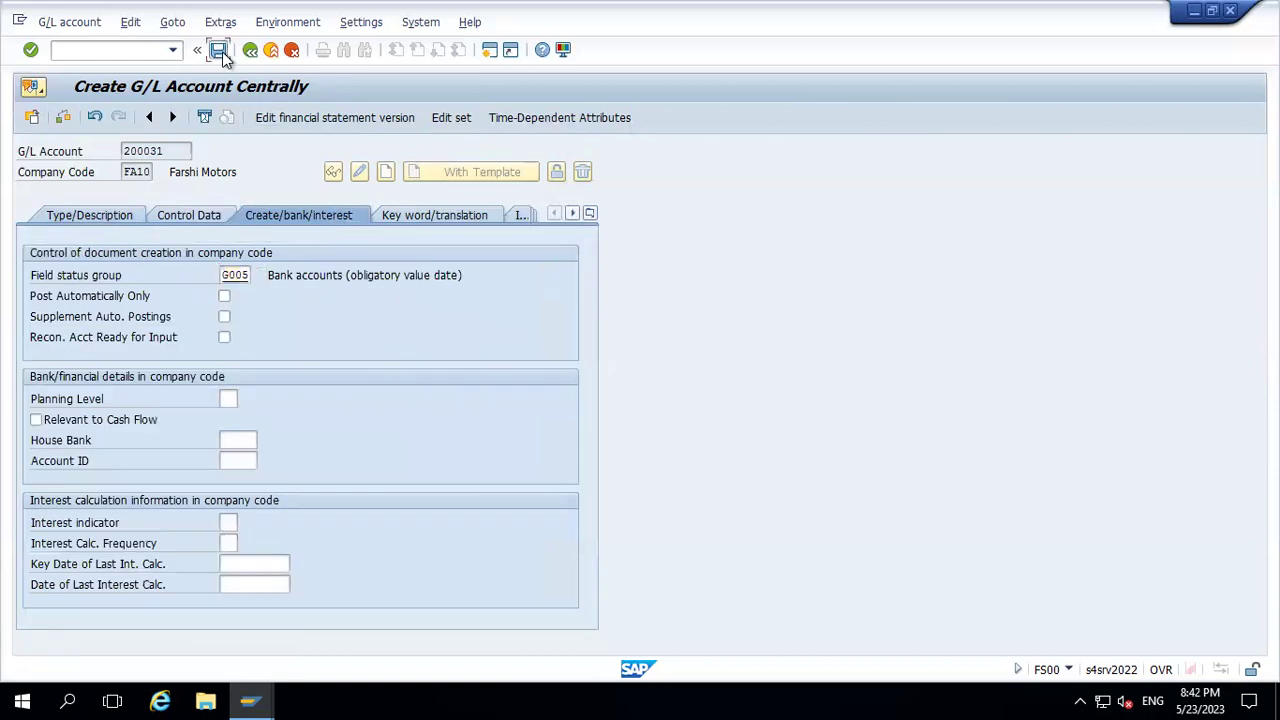
pyautogui.click(1230, 12)
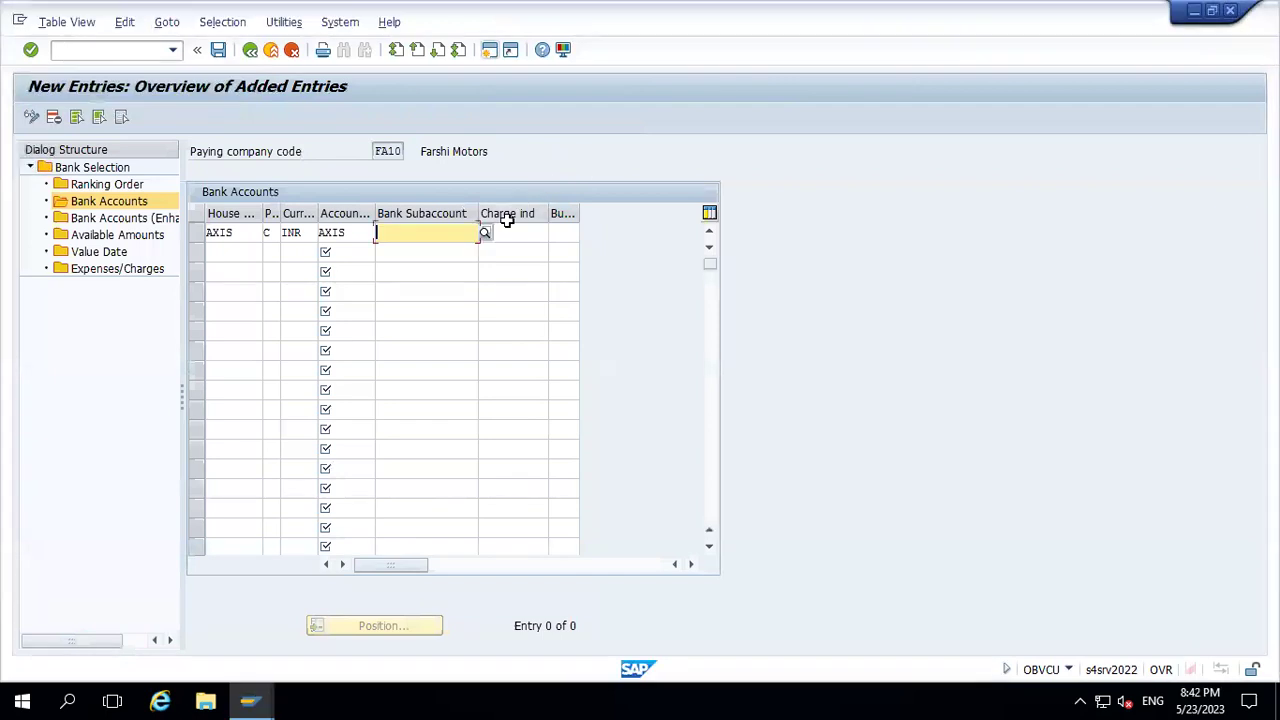
# Assign Axis cheque issue account 200011 as the bank subaccount of the AXIS entry
pyautogui.click(483, 234)
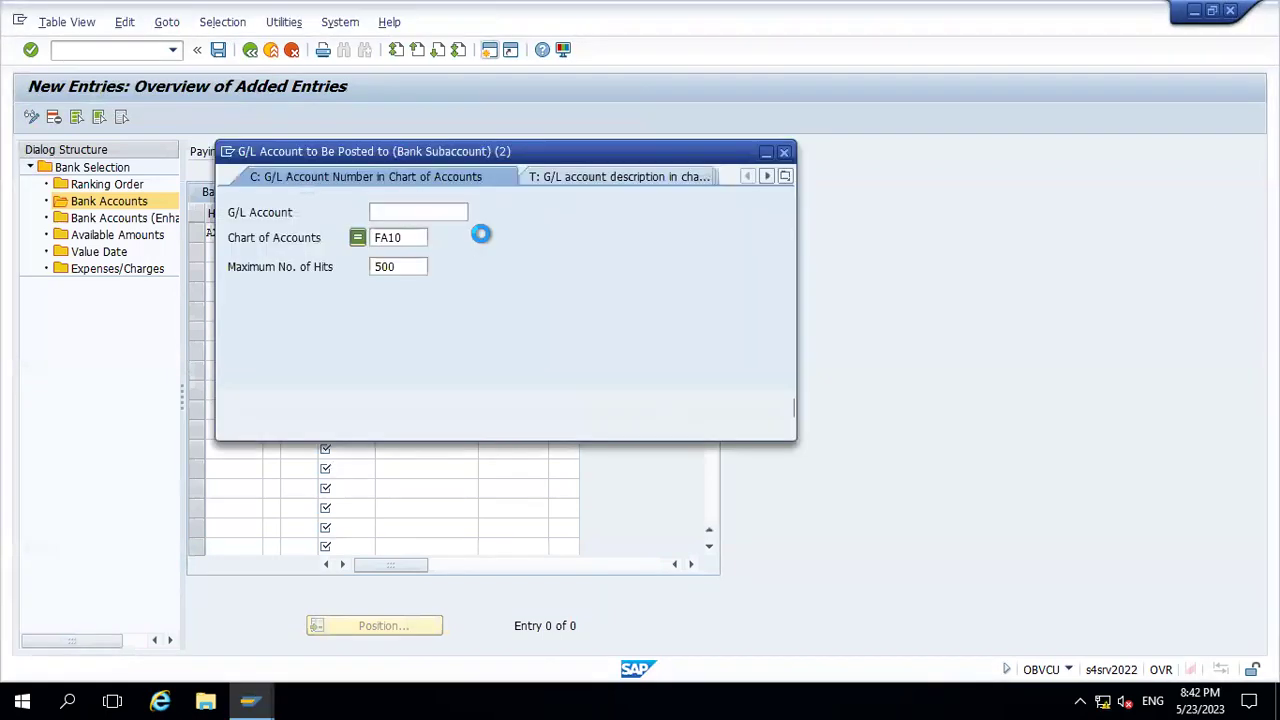
pyautogui.press('Return')
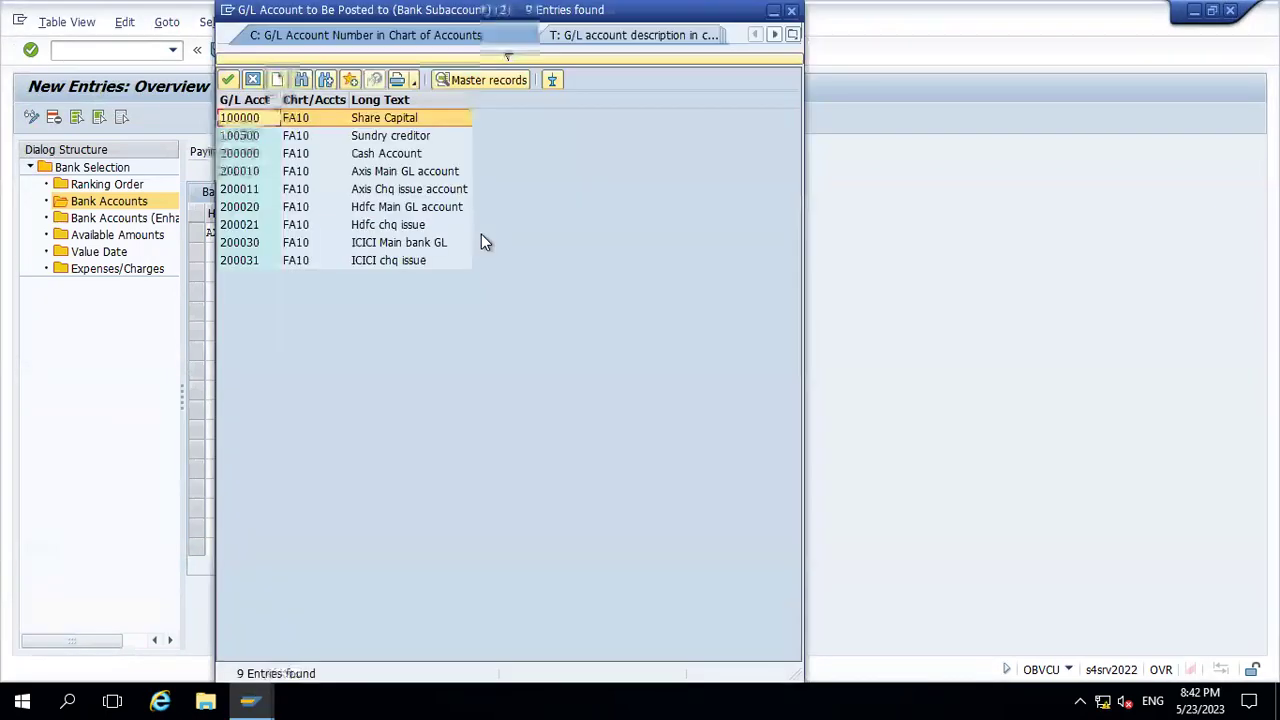
pyautogui.press('Down')
pyautogui.press('Down')
pyautogui.press('Down')
pyautogui.press('Down')
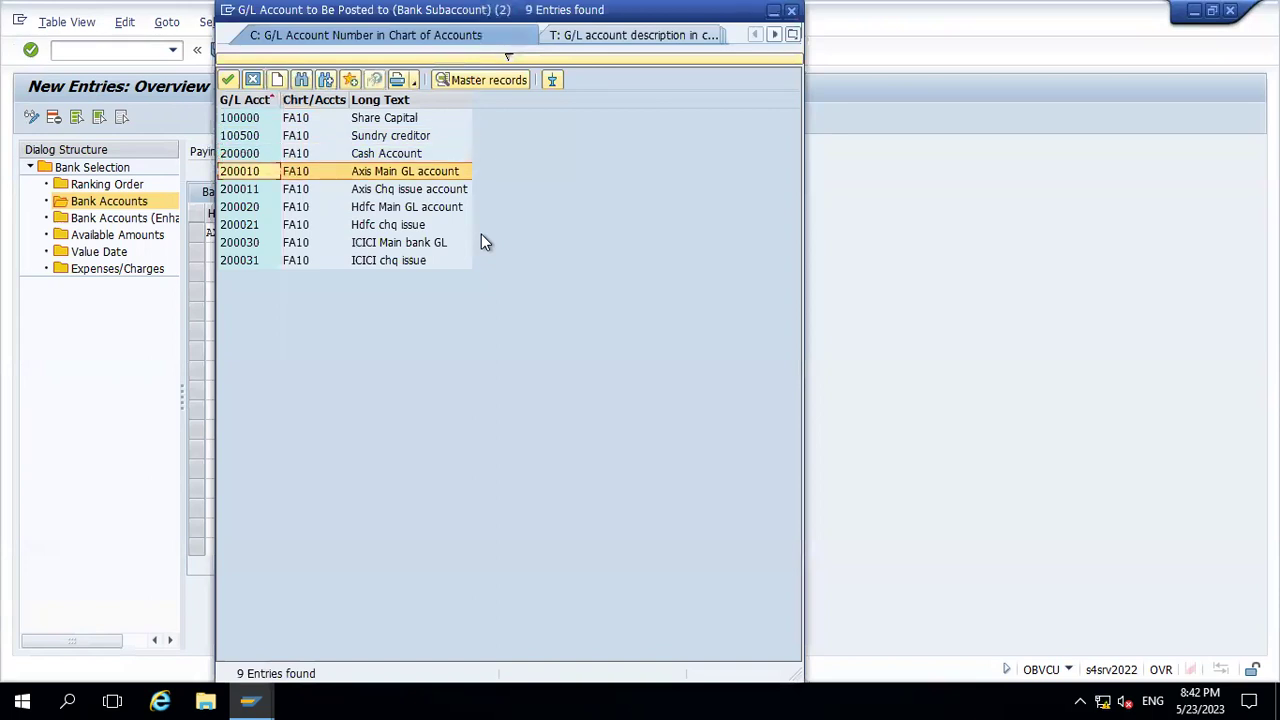
pyautogui.press('Return')
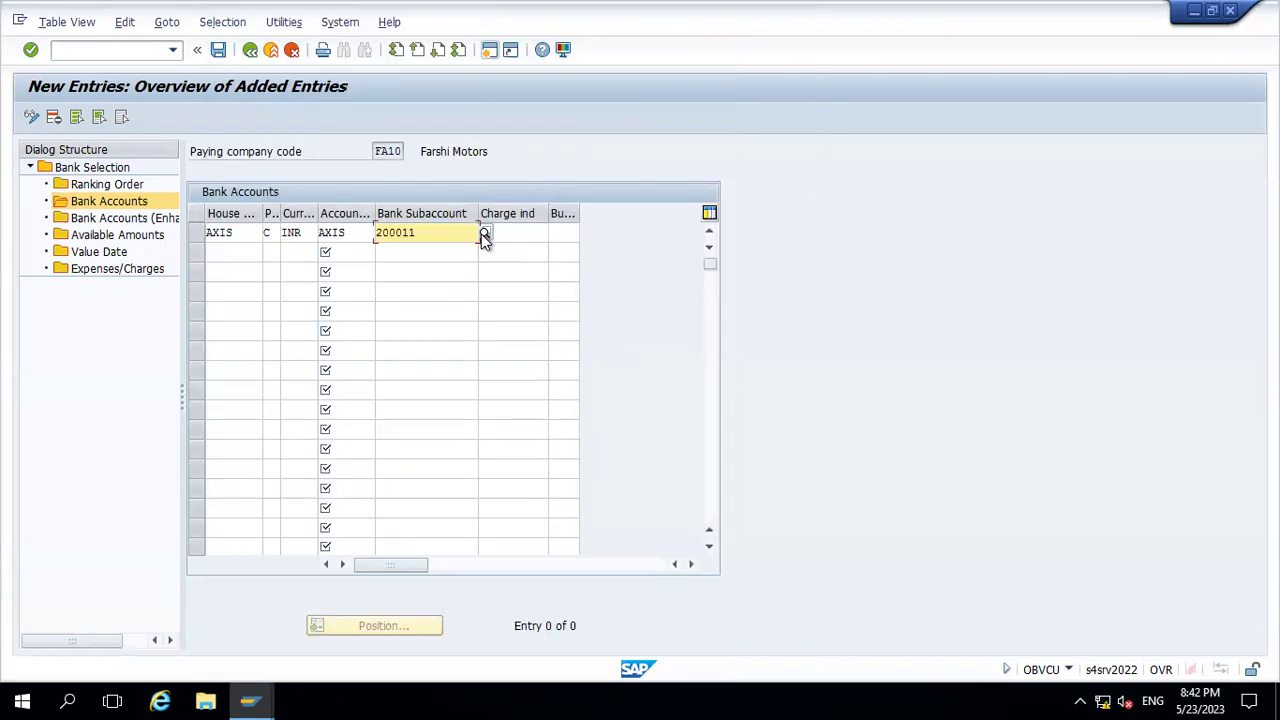
pyautogui.press('Return')
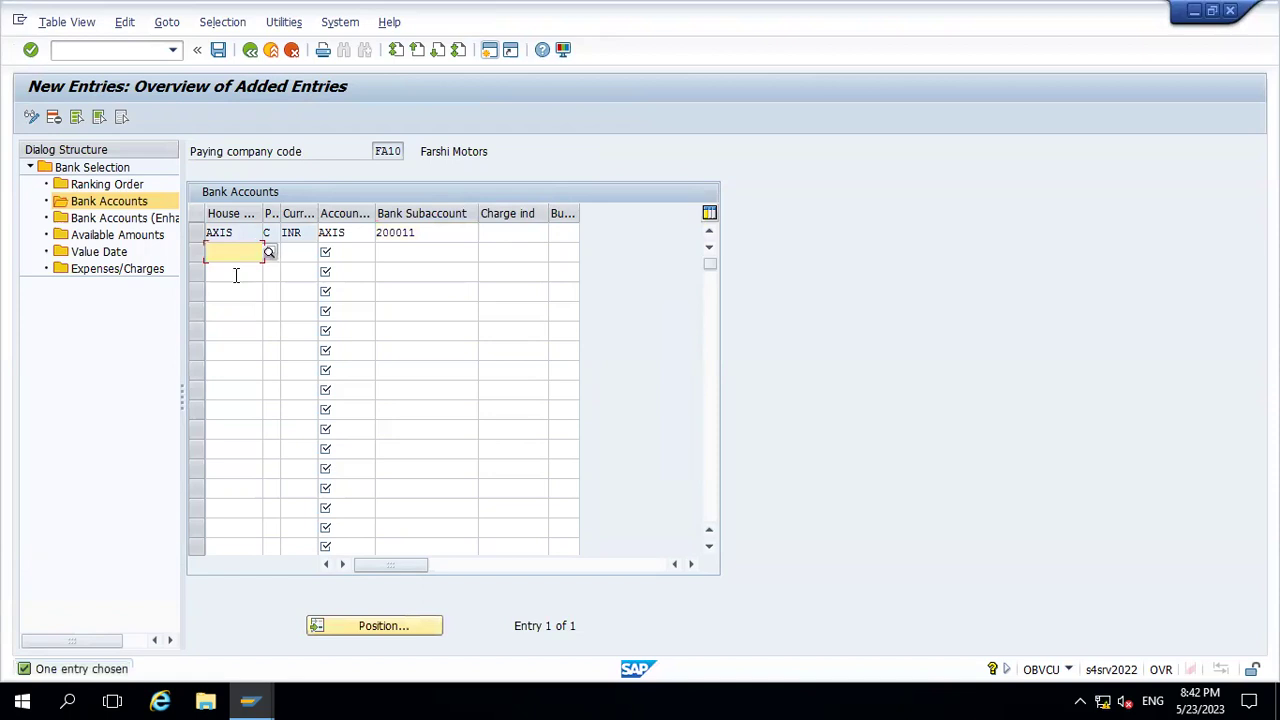
# Add a bank accounts entry for house bank ICICI with payment method C, currency INR and account ID ICICI
pyautogui.click(270, 252)
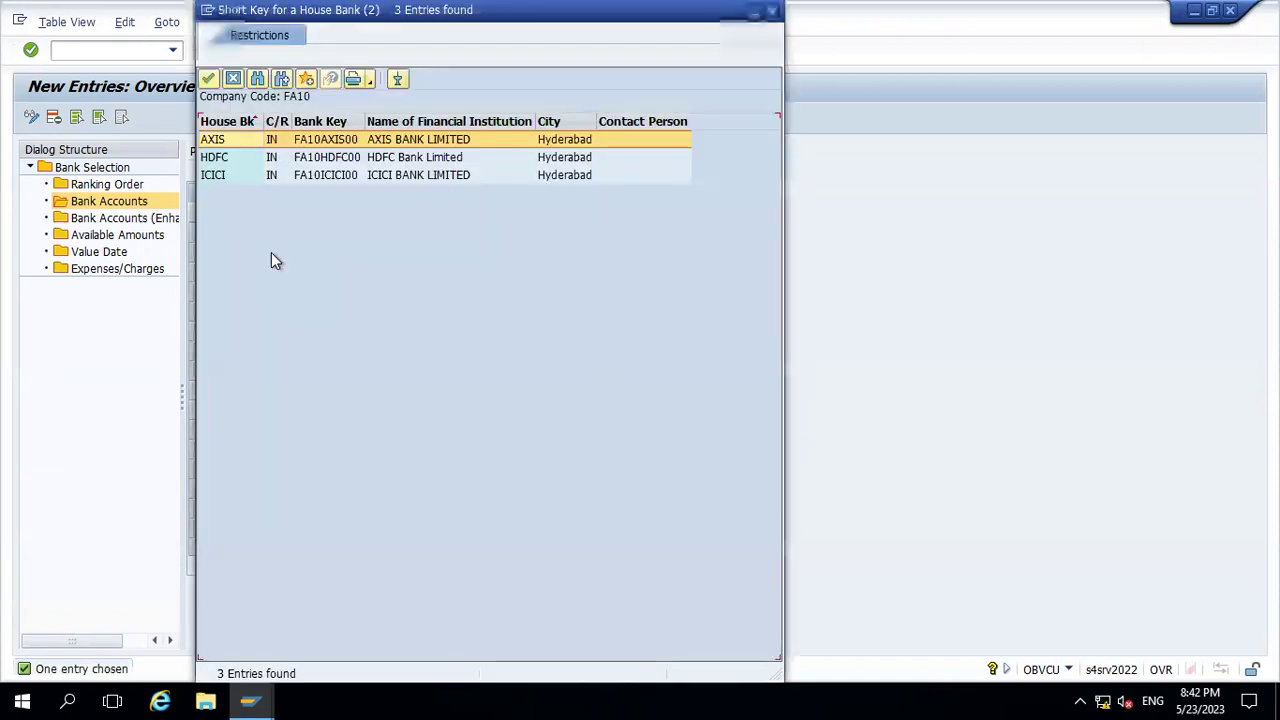
pyautogui.click(218, 178)
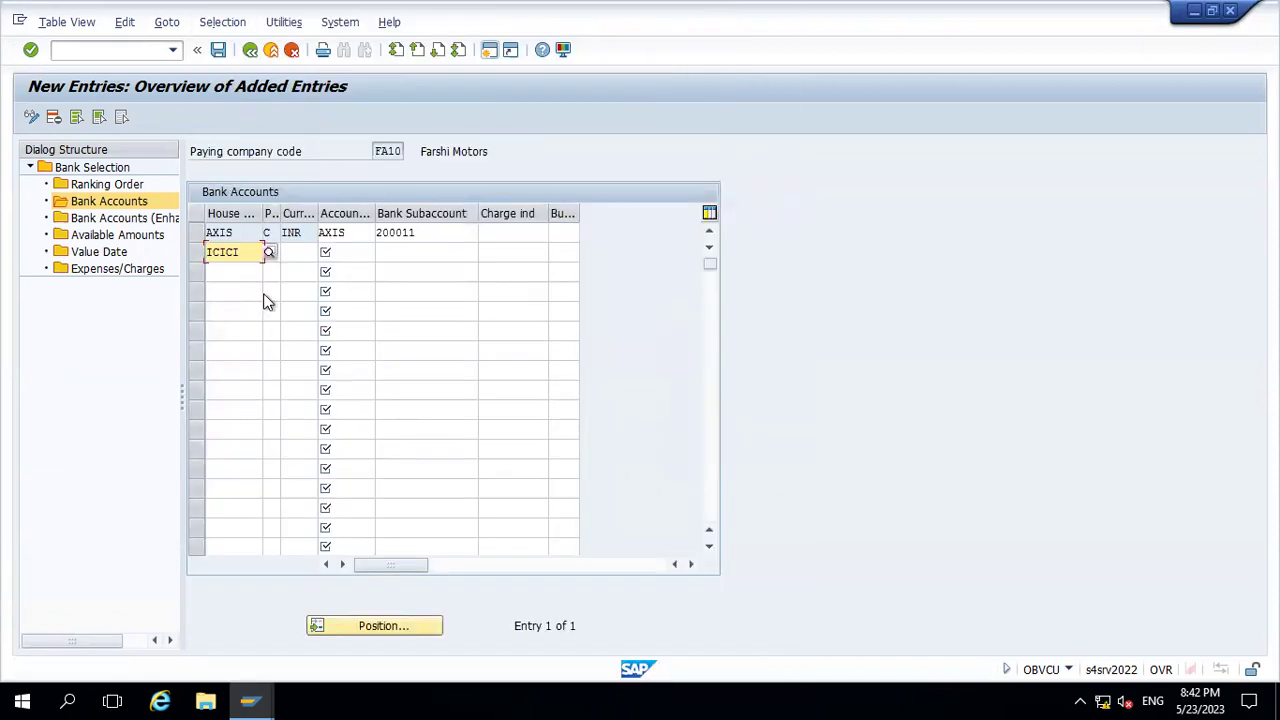
pyautogui.write('c')
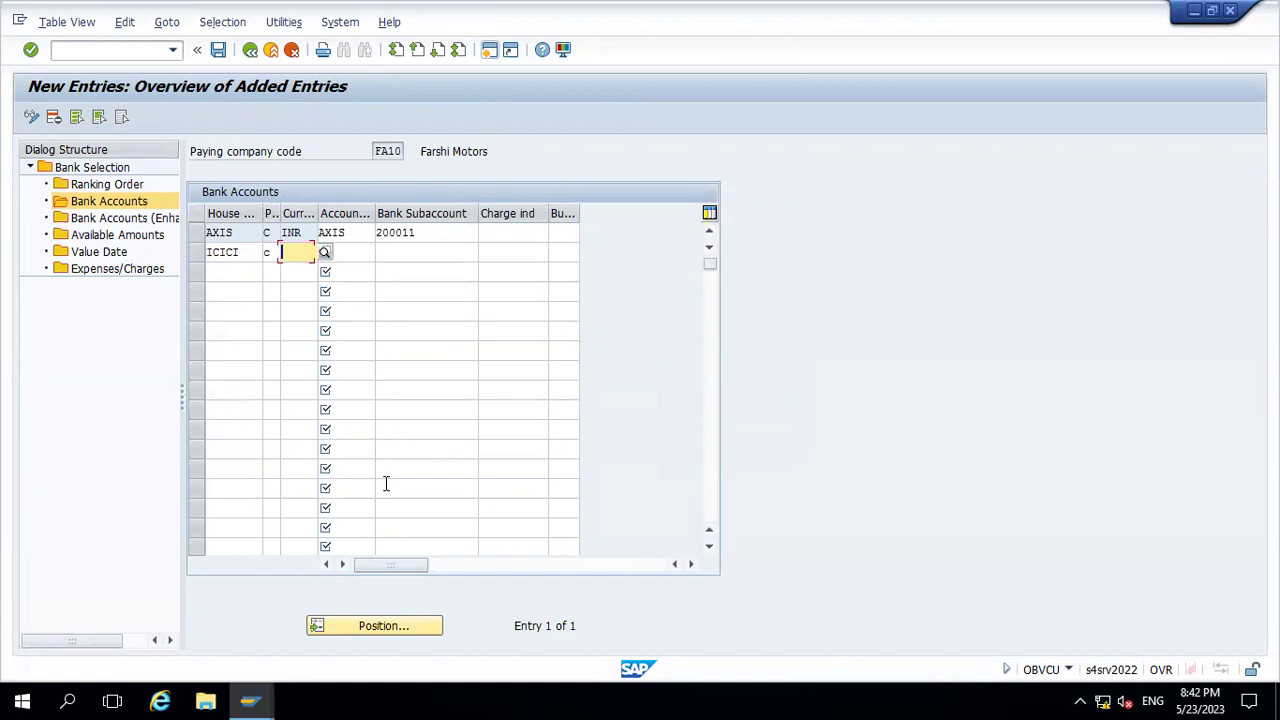
pyautogui.press('Down')
pyautogui.press('Tab')
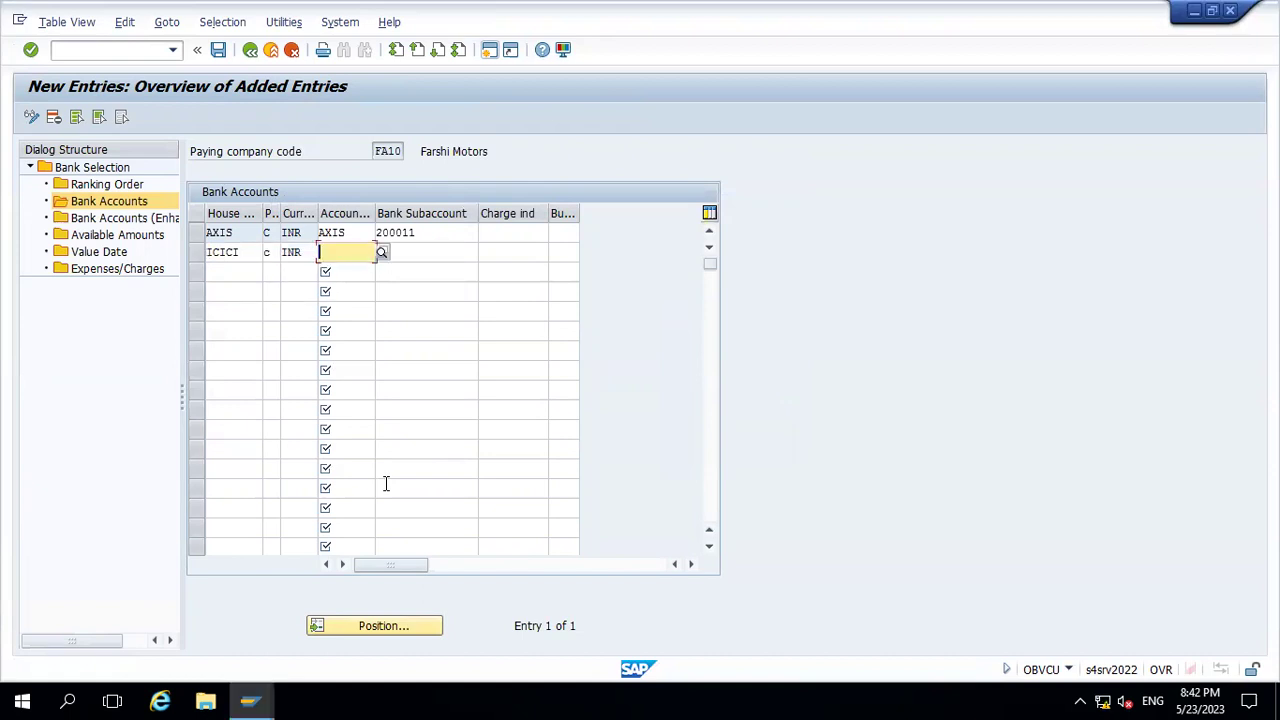
pyautogui.click(381, 252)
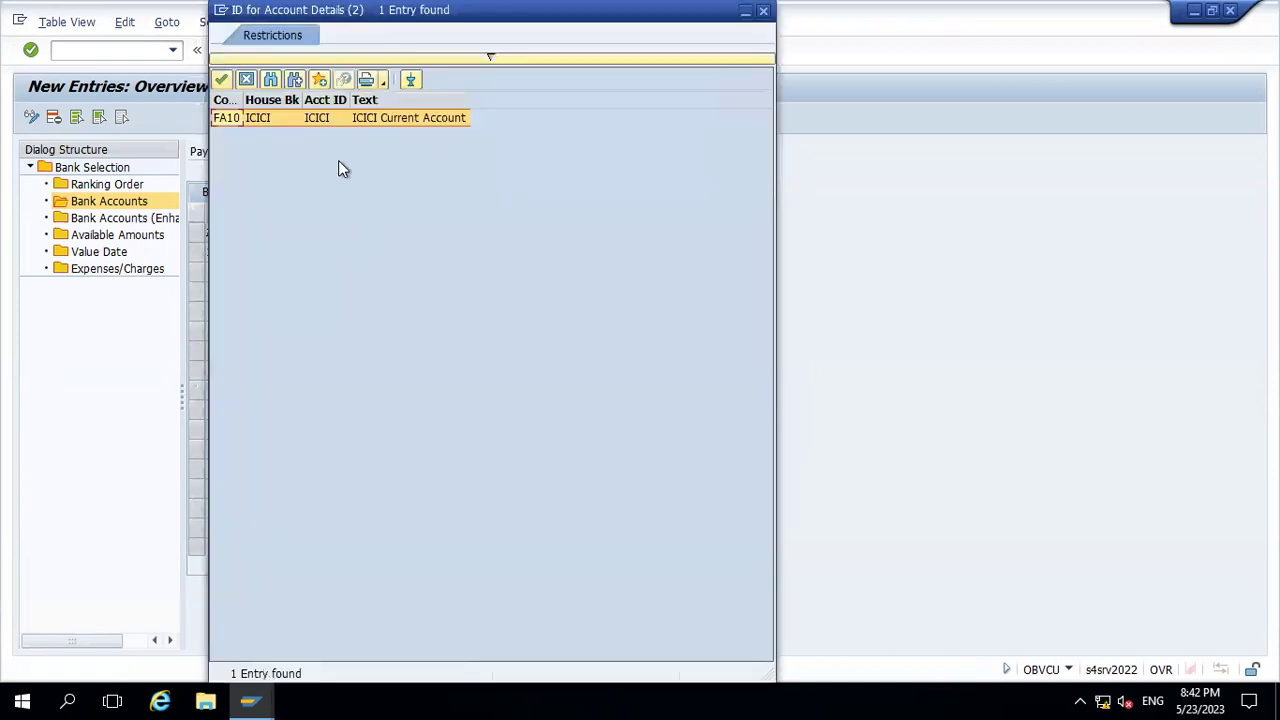
pyautogui.doubleClick(329, 119)
pyautogui.press('Tab')
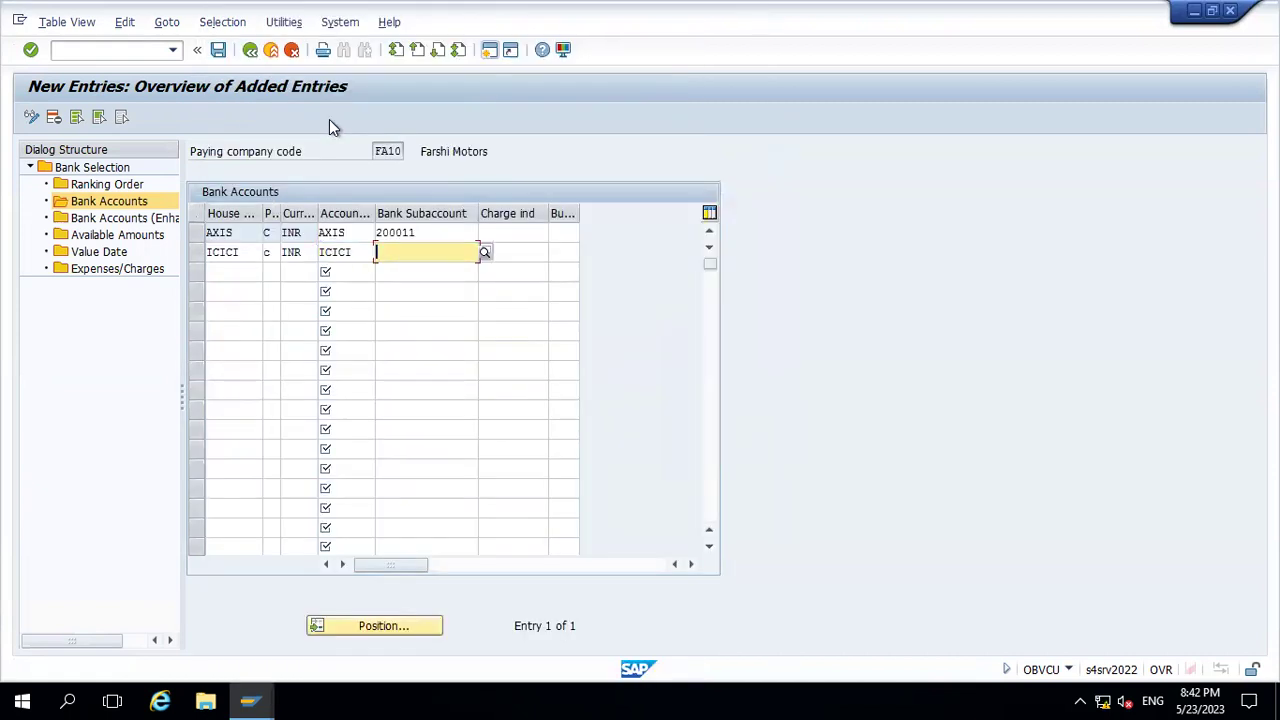
# Assign ICICI cheque issue account 200031 as the bank subaccount of the ICICI entry
pyautogui.click(486, 251)
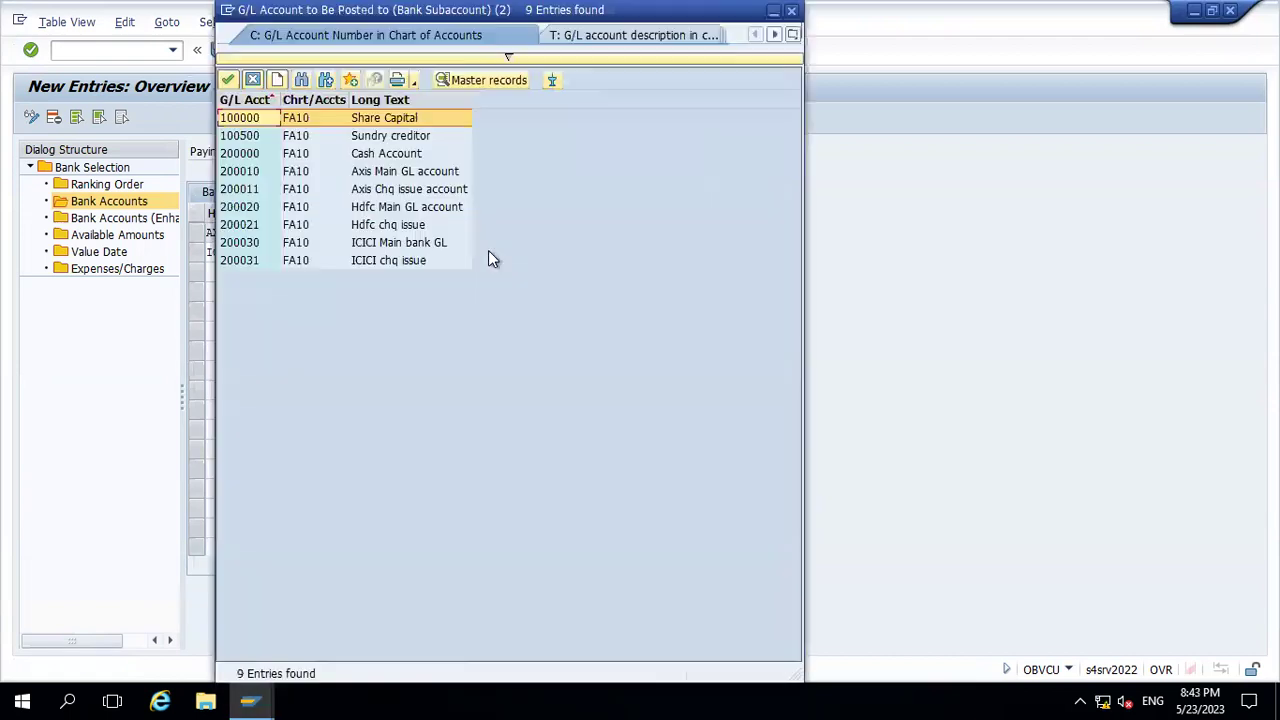
pyautogui.press('Down')
pyautogui.press('Down')
pyautogui.press('Down')
pyautogui.press('Down')
pyautogui.press('Down')
pyautogui.press('Down')
pyautogui.press('Down')
pyautogui.press('Down')
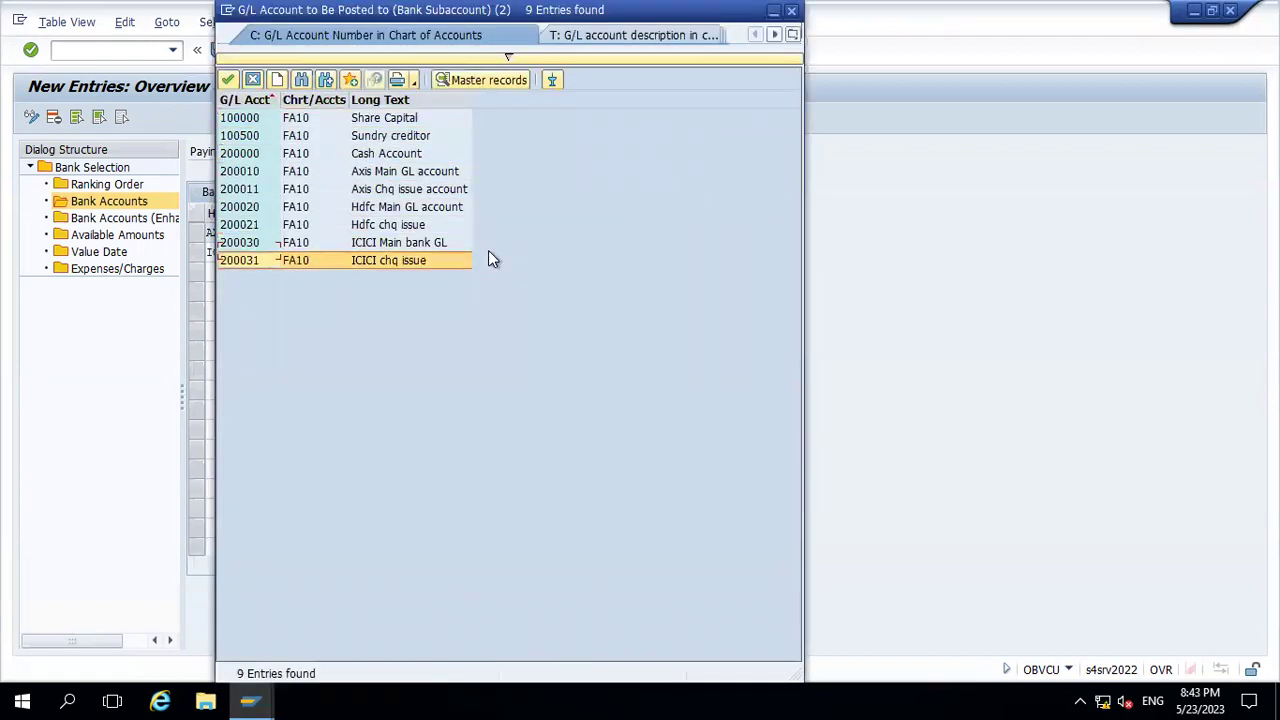
pyautogui.press('Return')
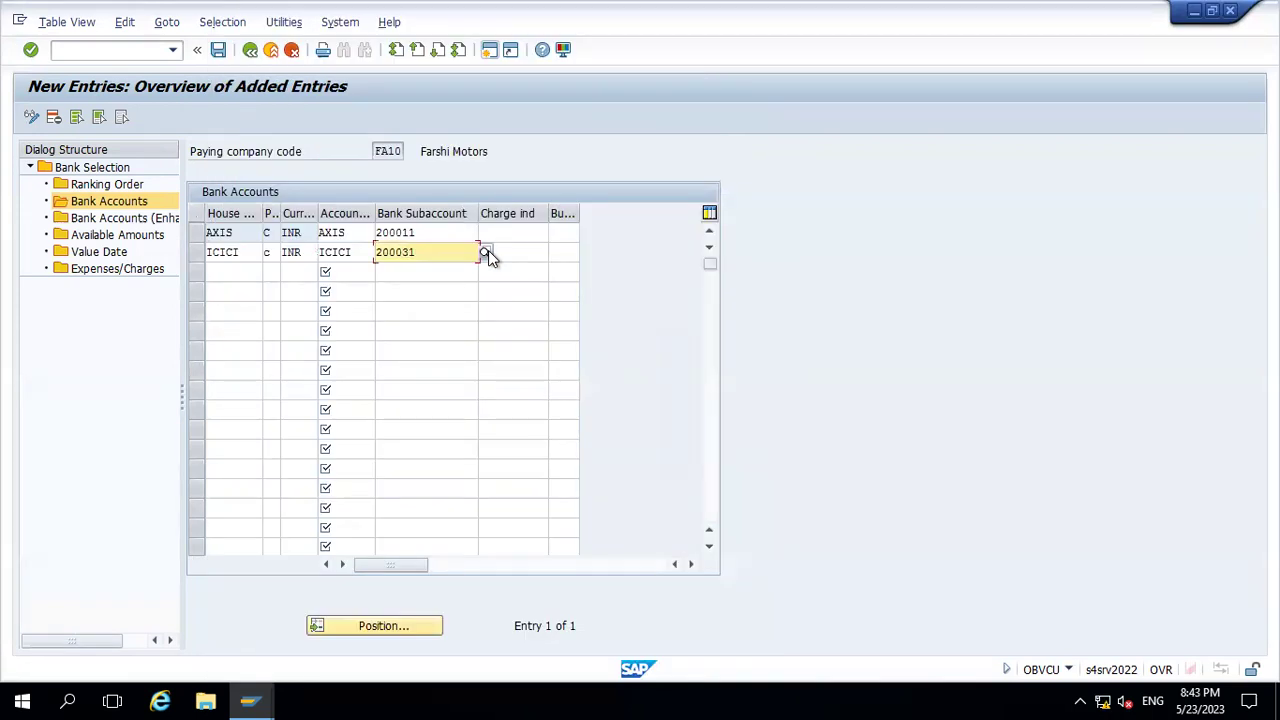
pyautogui.press('Return')
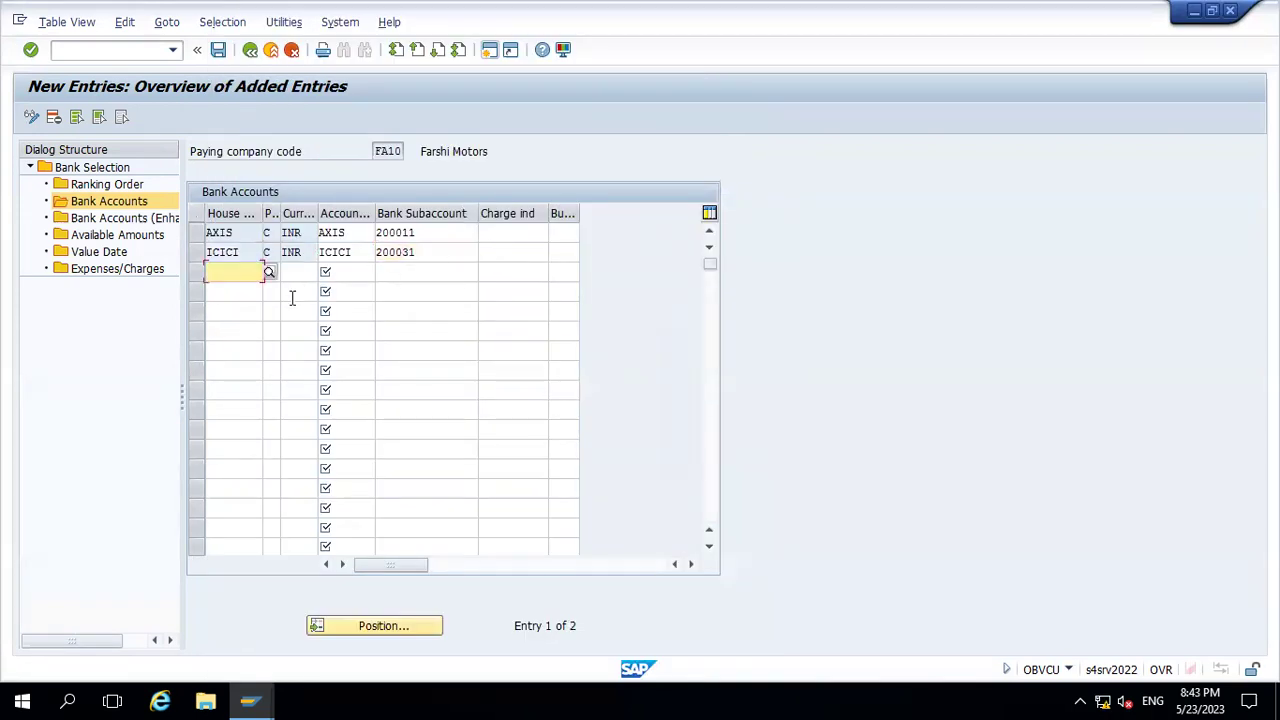
# Add a bank accounts entry for house bank HDFC with payment method C, currency INR and account ID HDFC
pyautogui.click(266, 270)
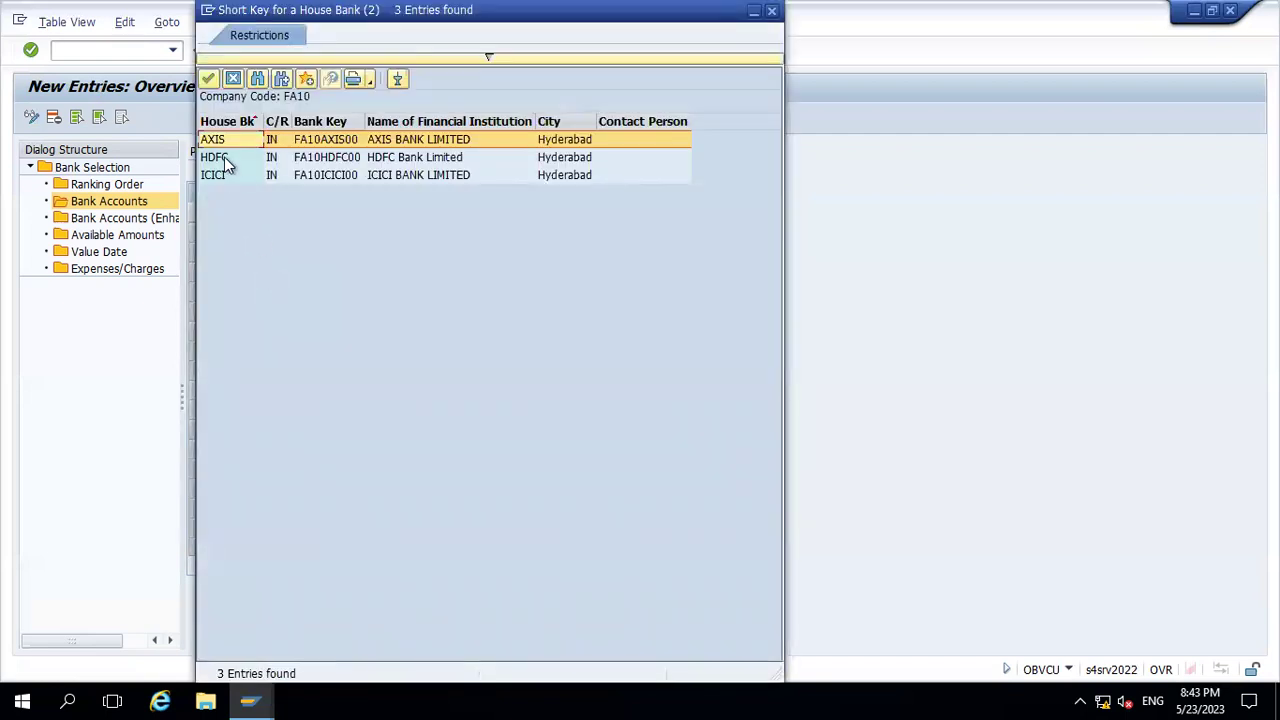
pyautogui.doubleClick(224, 157)
pyautogui.write('c')
pyautogui.press('Tab')
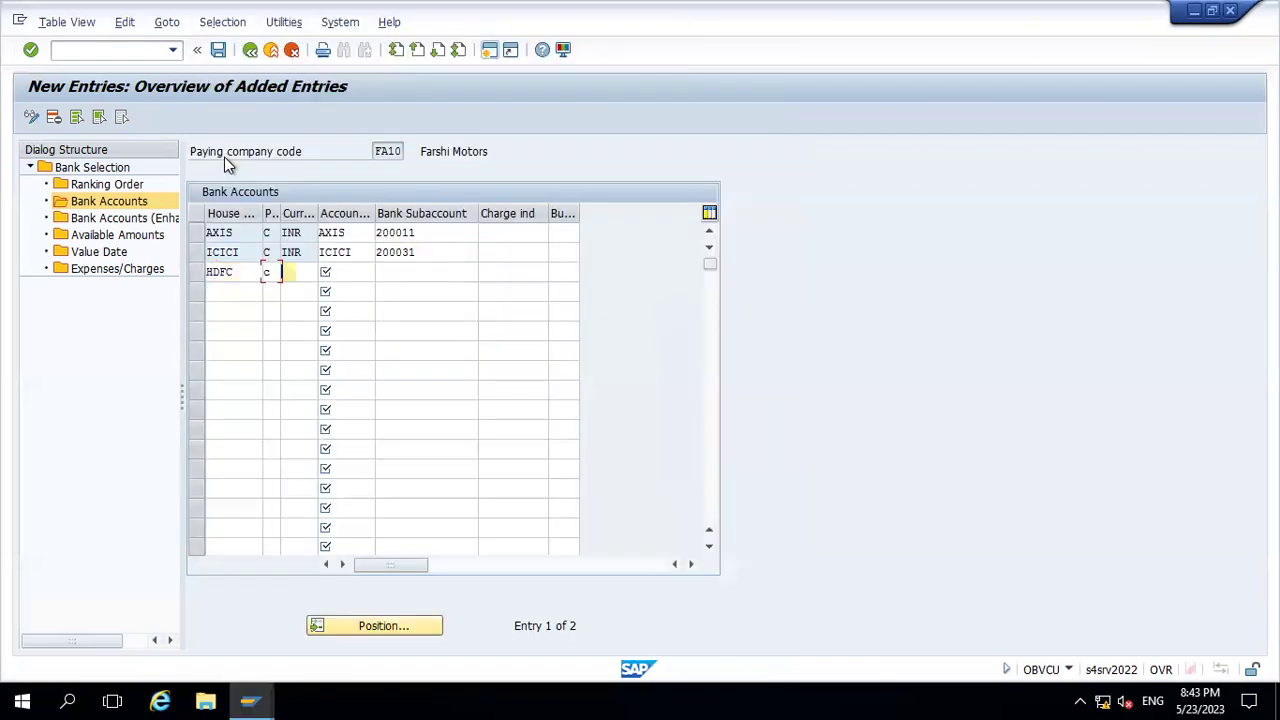
pyautogui.press('Down')
pyautogui.press('Tab')
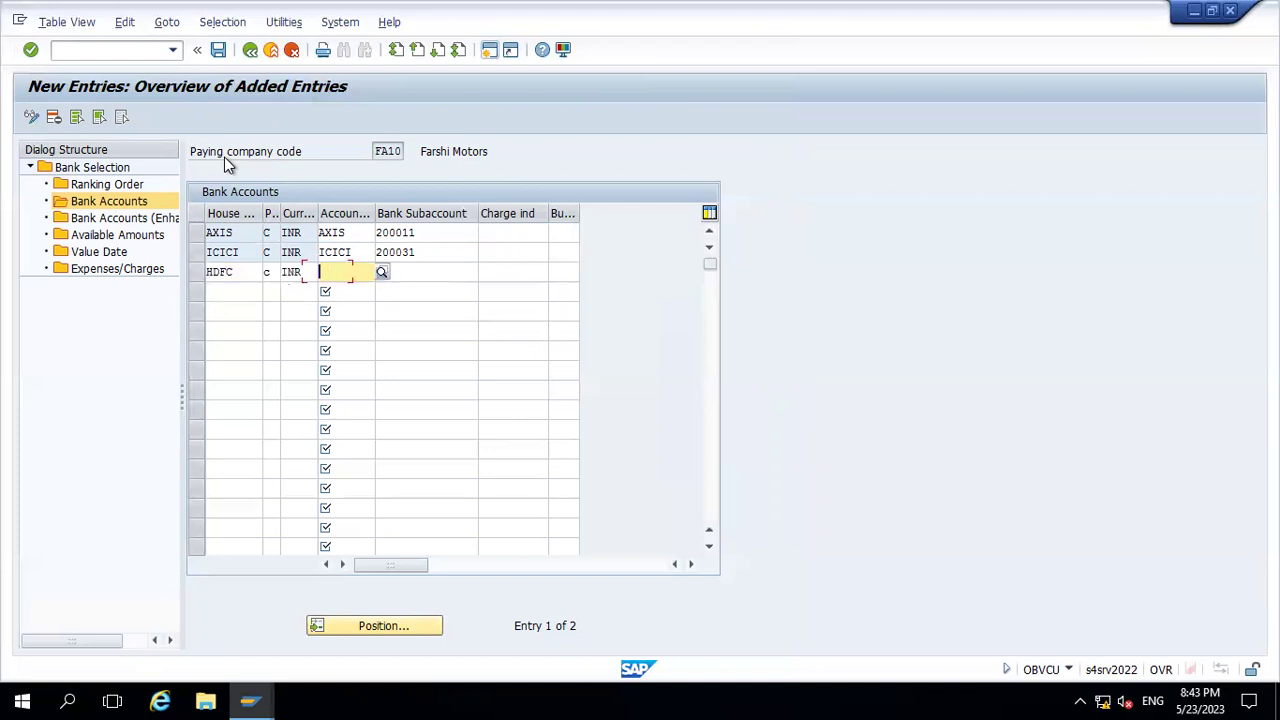
pyautogui.click(380, 275)
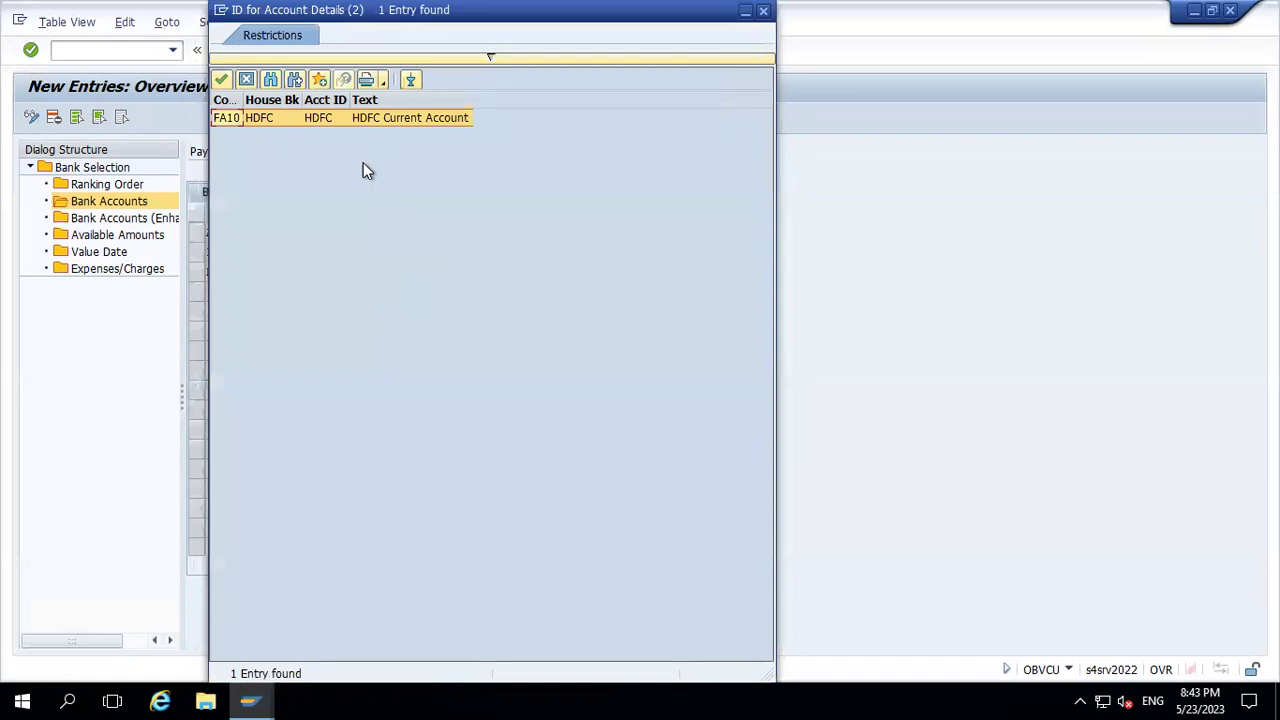
pyautogui.doubleClick(329, 119)
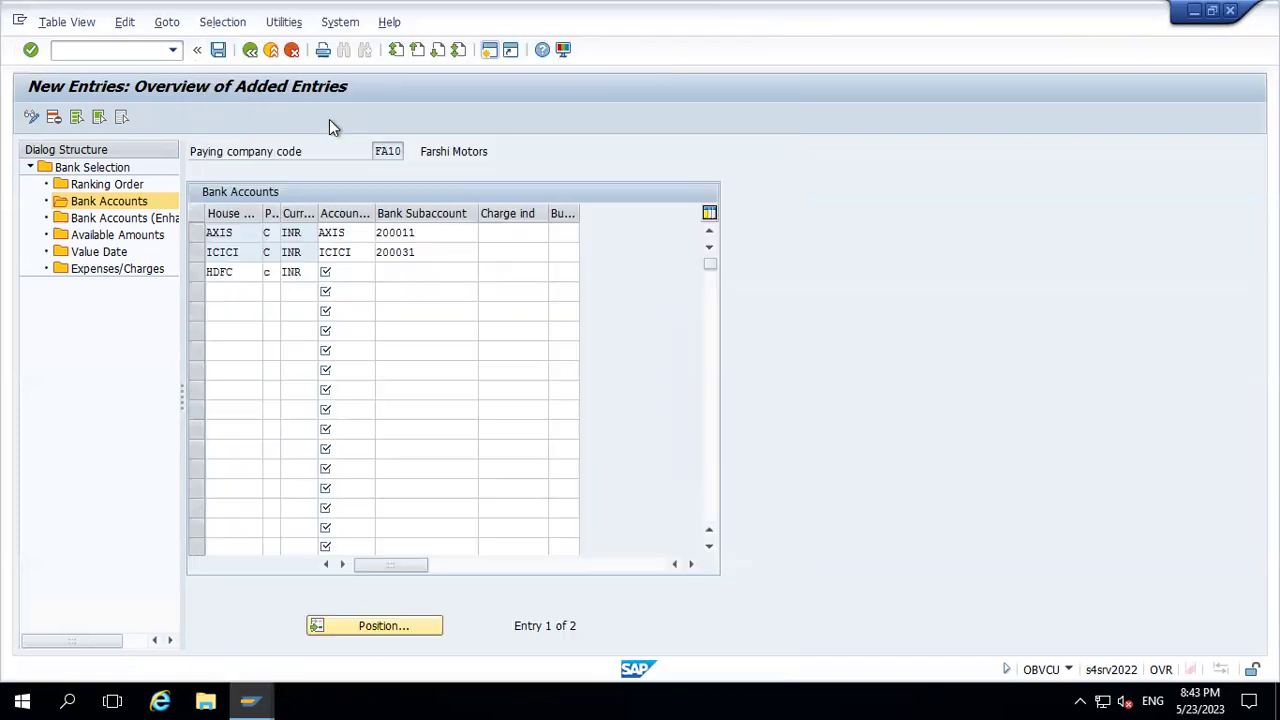
# Assign Hdfc cheque issue account 200021 as the bank subaccount of the HDFC entry and save the bank accounts
pyautogui.click(430, 269)
pyautogui.click(485, 273)
pyautogui.press('Return')
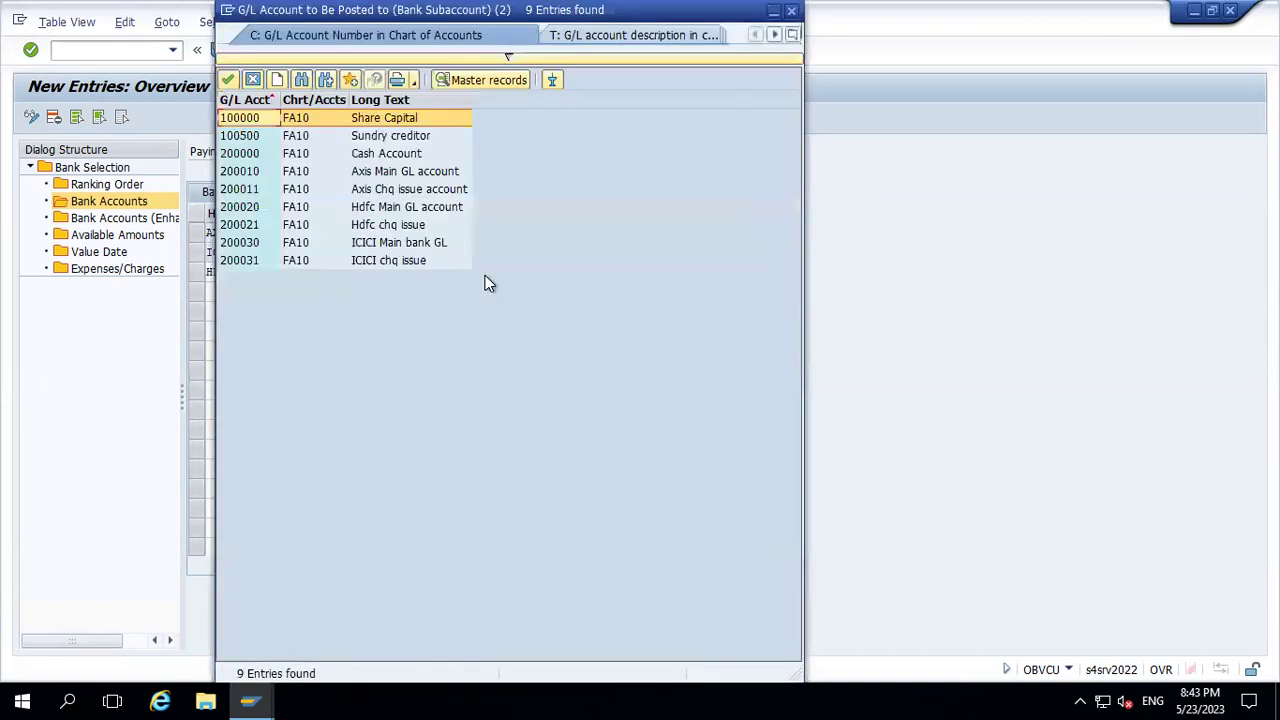
pyautogui.press('Down')
pyautogui.press('Down')
pyautogui.press('Down')
pyautogui.press('Down')
pyautogui.press('Down')
pyautogui.press('Down')
pyautogui.press('Return')
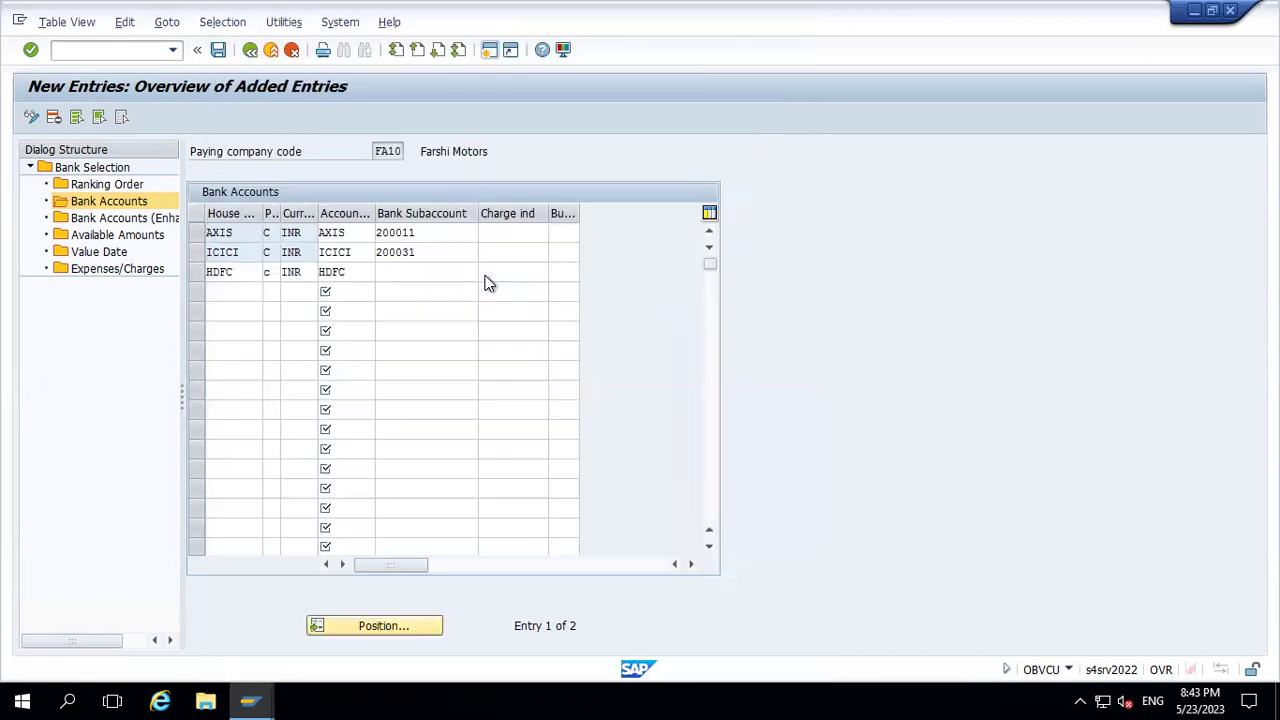
pyautogui.click(218, 51)
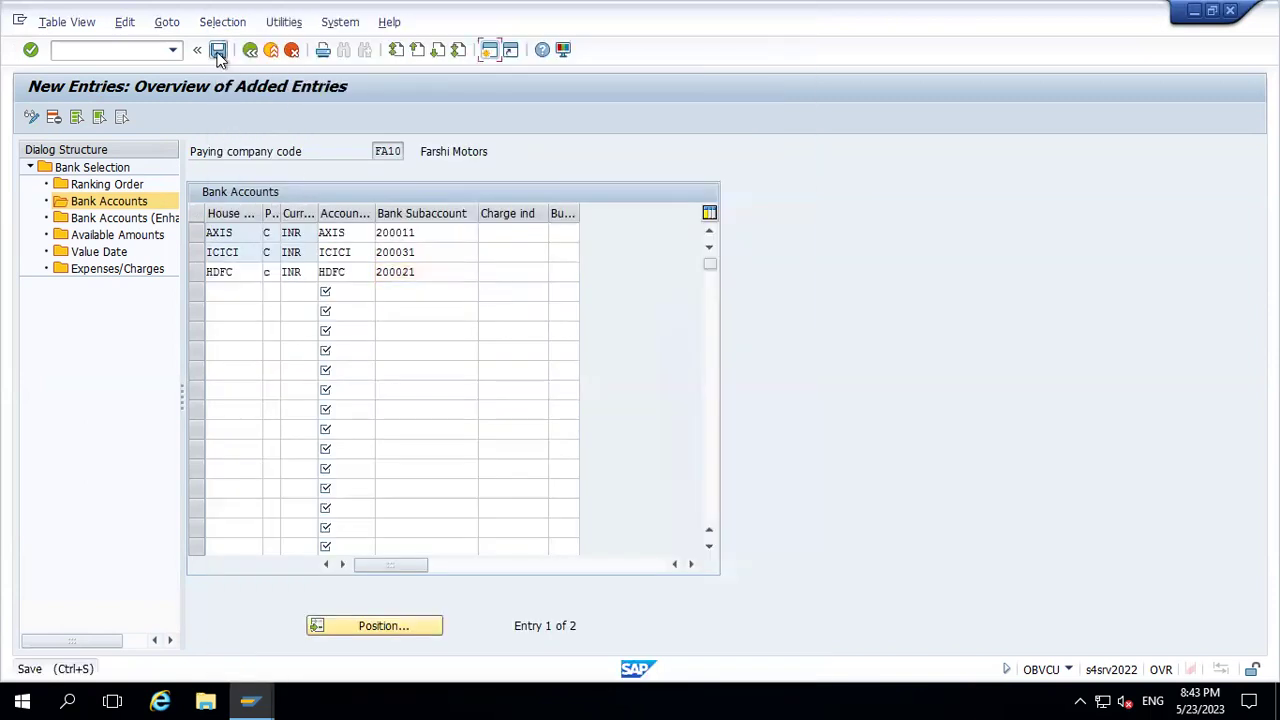
# Start new entries in Available Amounts with house bank AXIS and account ID AXIS
pyautogui.click(113, 236)
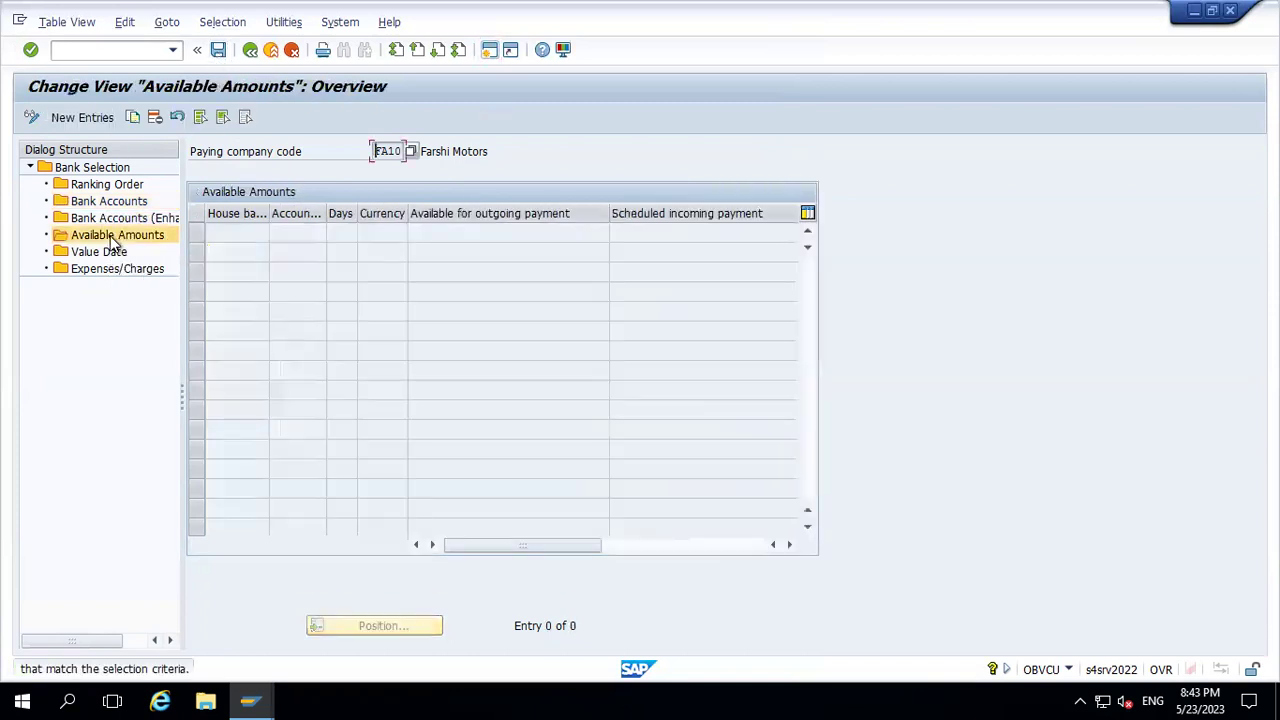
pyautogui.click(104, 120)
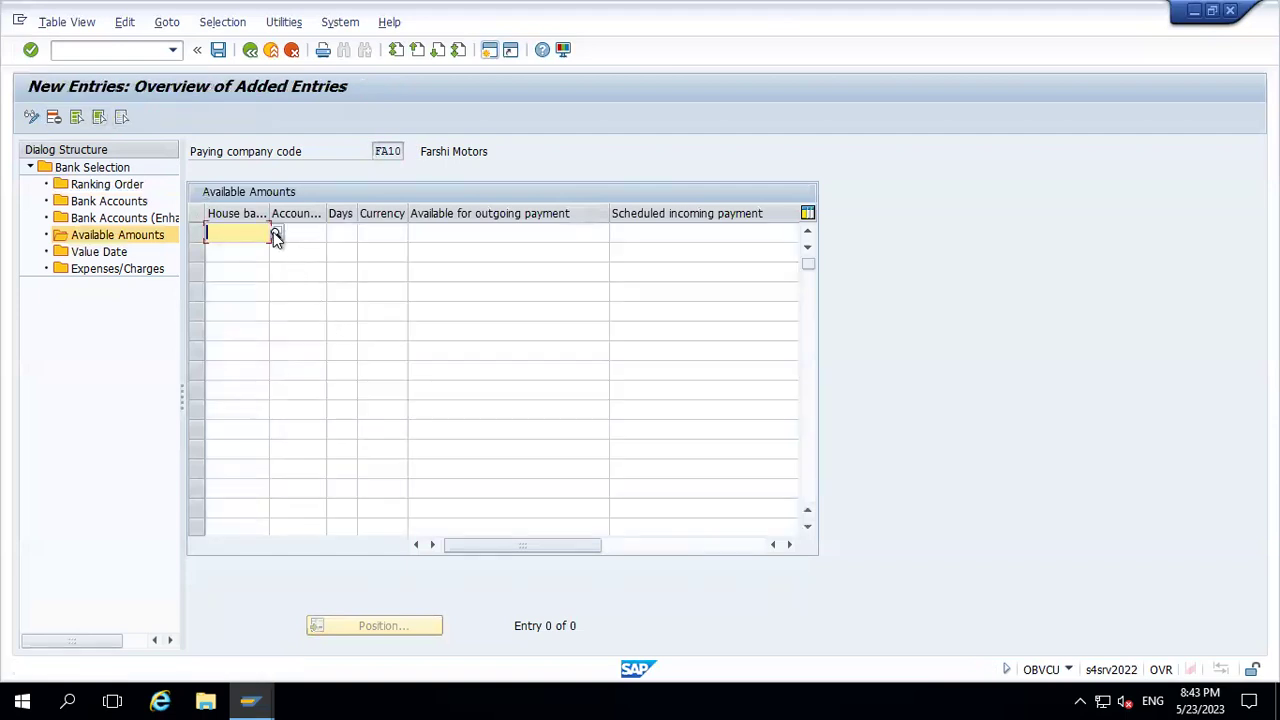
pyautogui.click(275, 232)
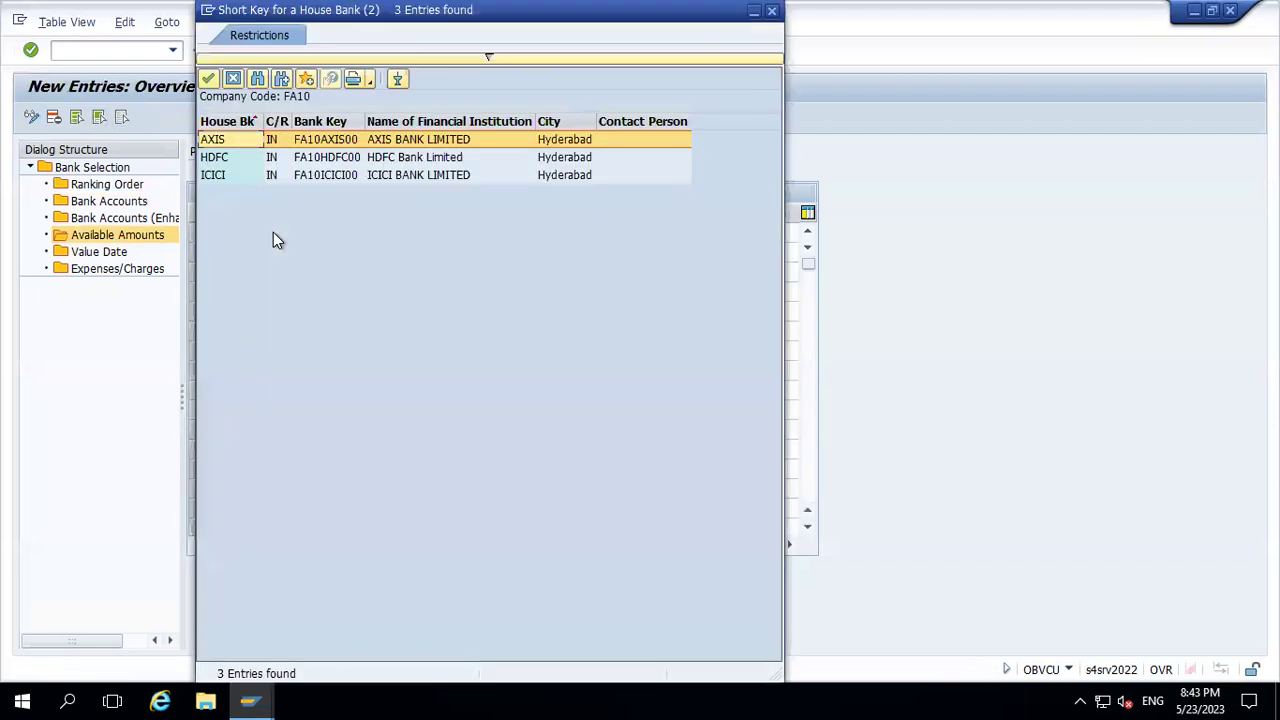
pyautogui.press('Return')
pyautogui.press('Tab')
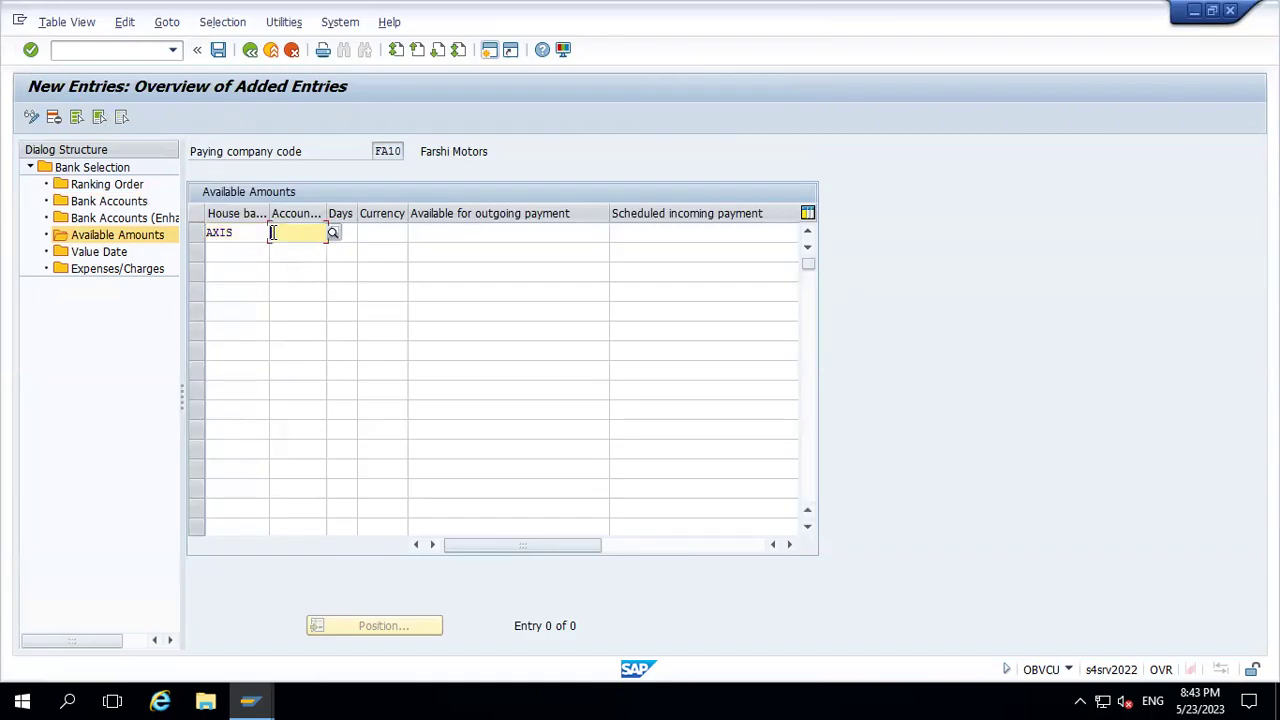
pyautogui.click(333, 232)
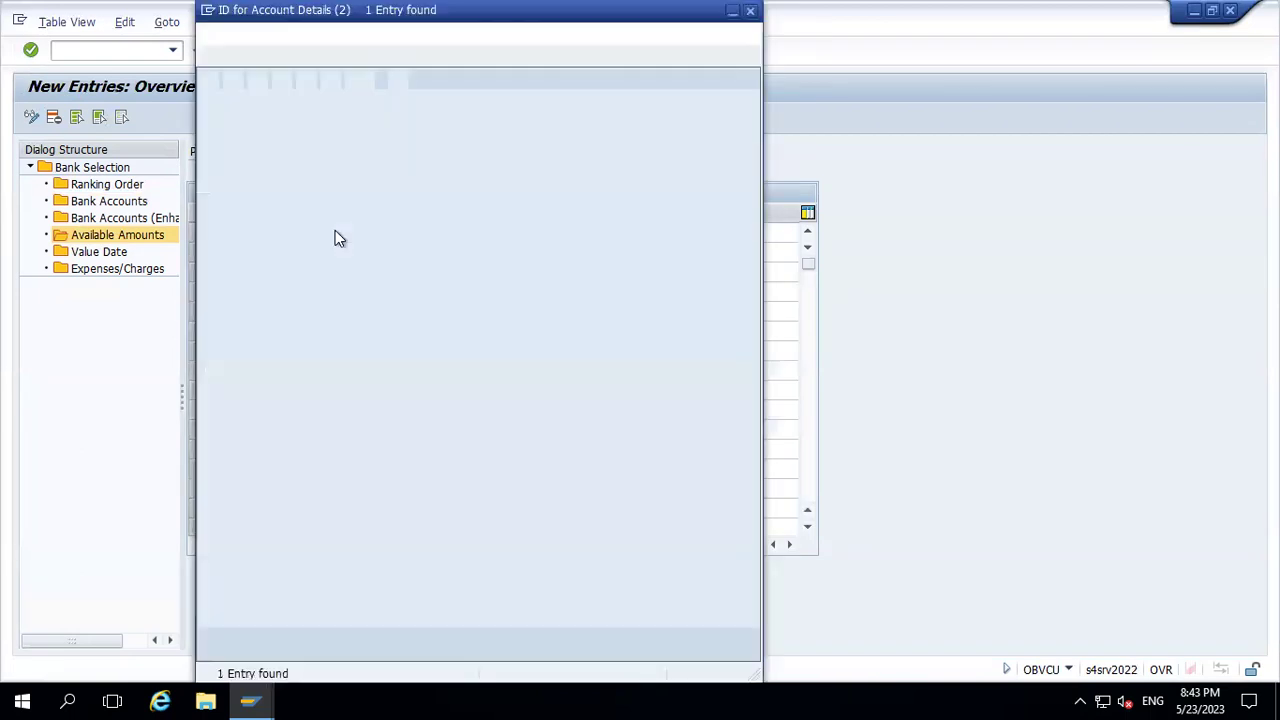
pyautogui.doubleClick(314, 121)
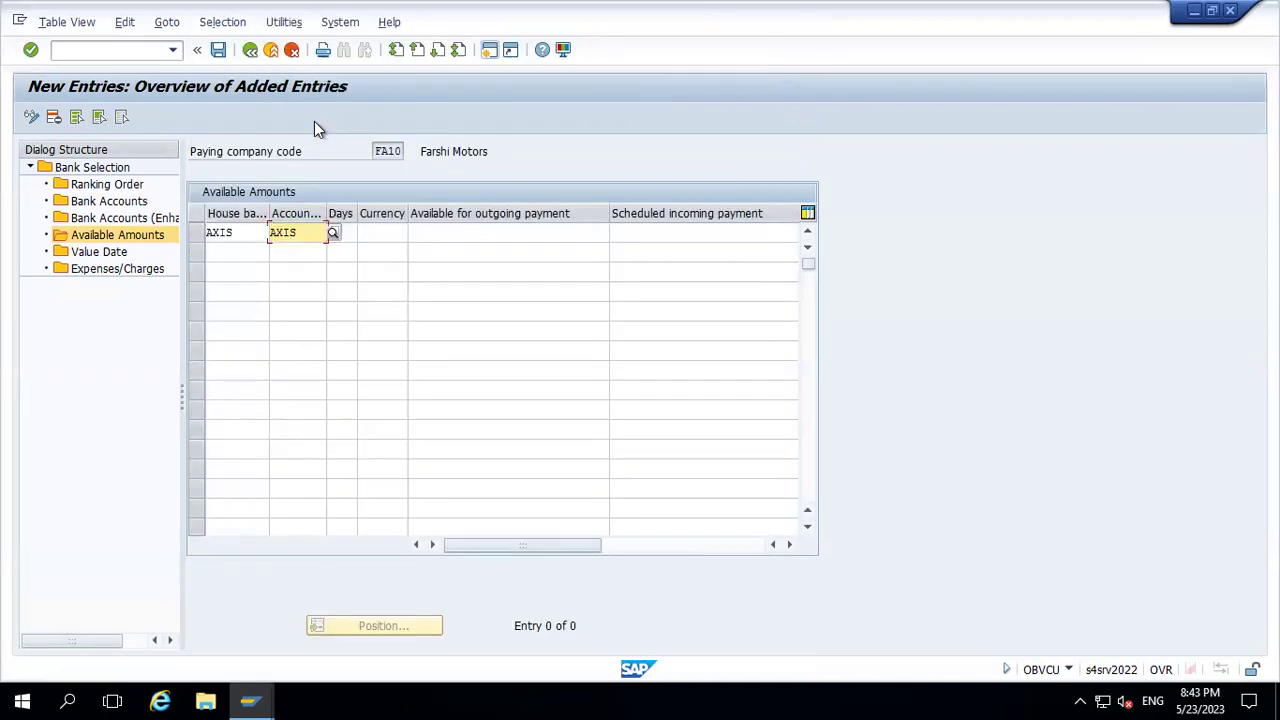
# Set the AXIS entry to 999 days, currency INR and 100000 available for outgoing payment
pyautogui.write('999')
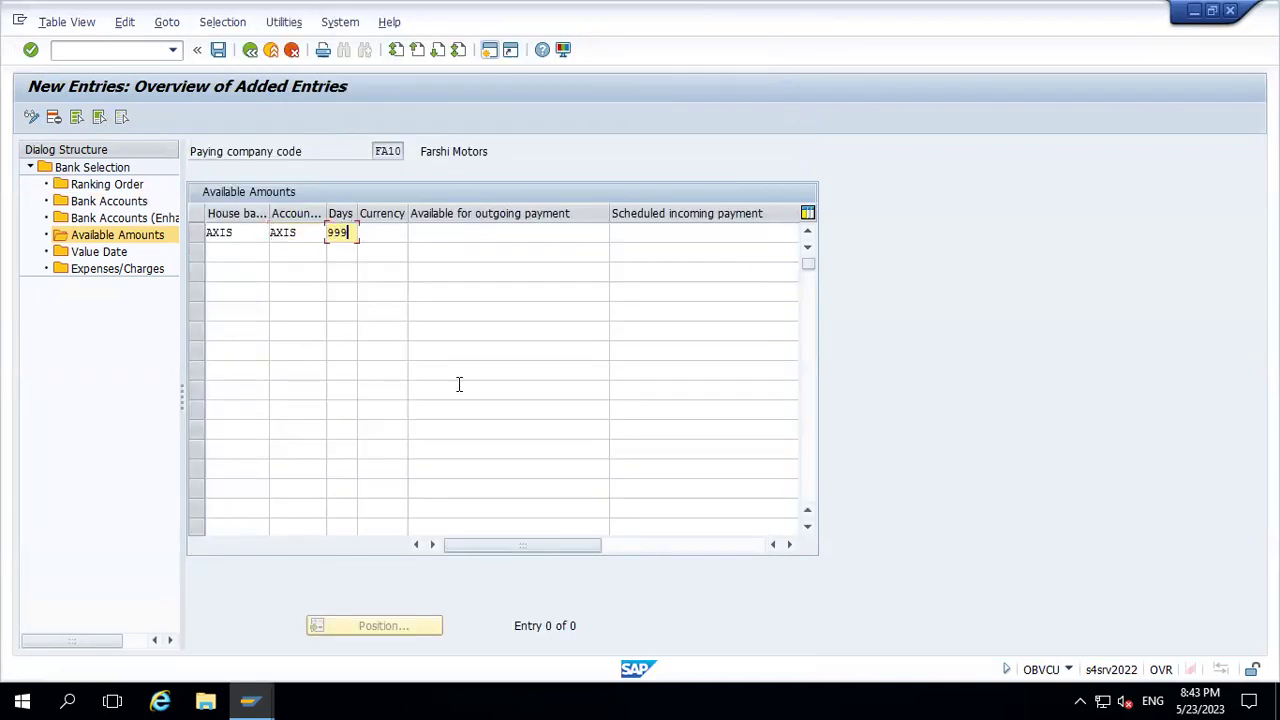
pyautogui.press('Tab')
pyautogui.write('inr')
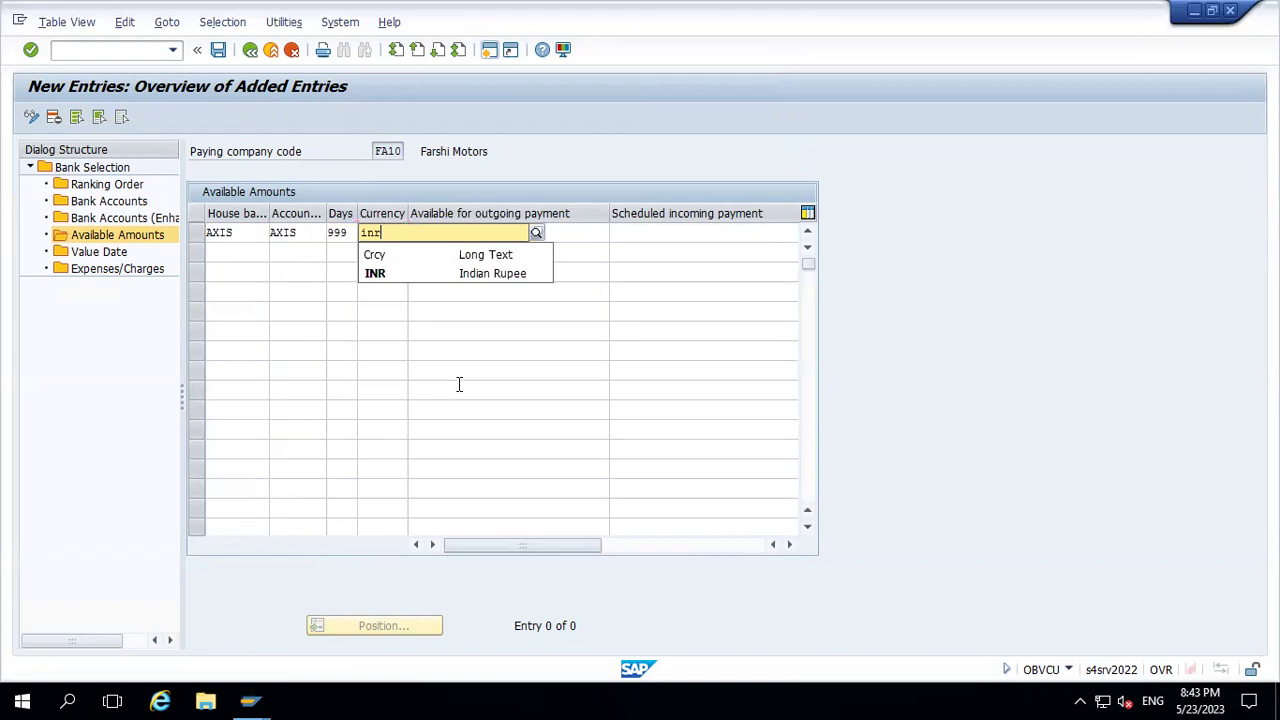
pyautogui.press('Down')
pyautogui.press('Tab')
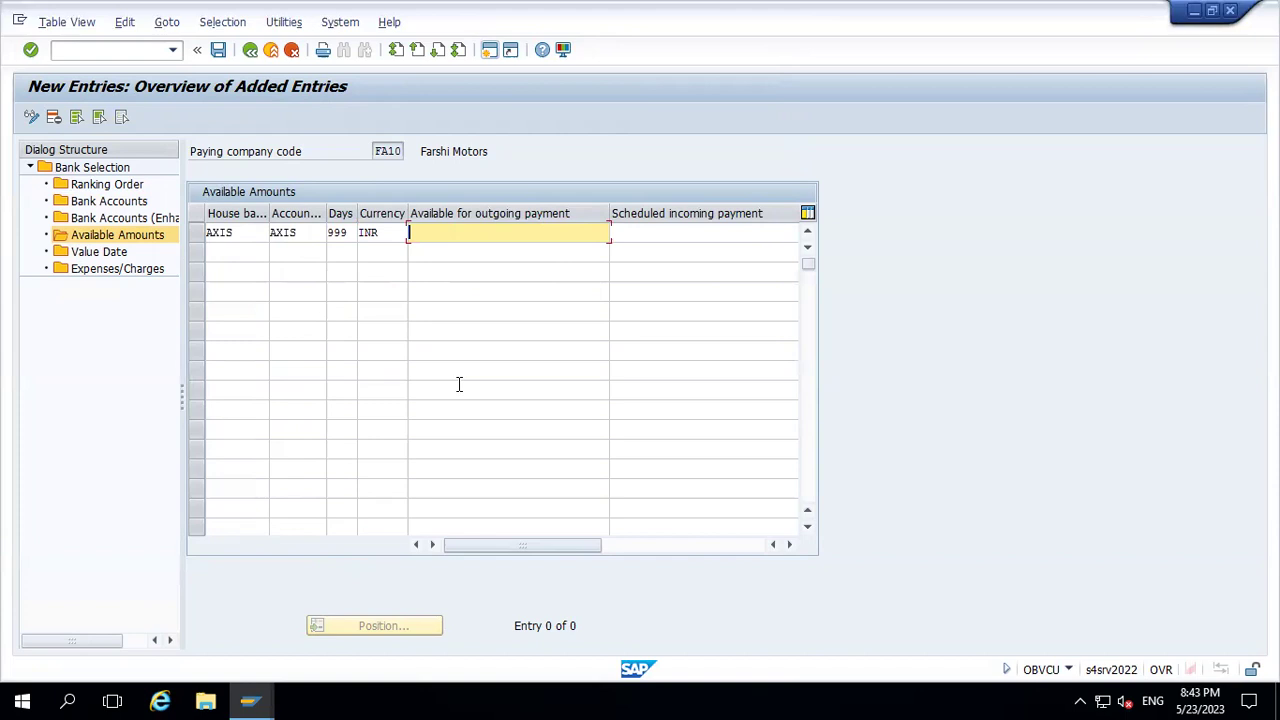
pyautogui.write('100000')
pyautogui.press('Return')
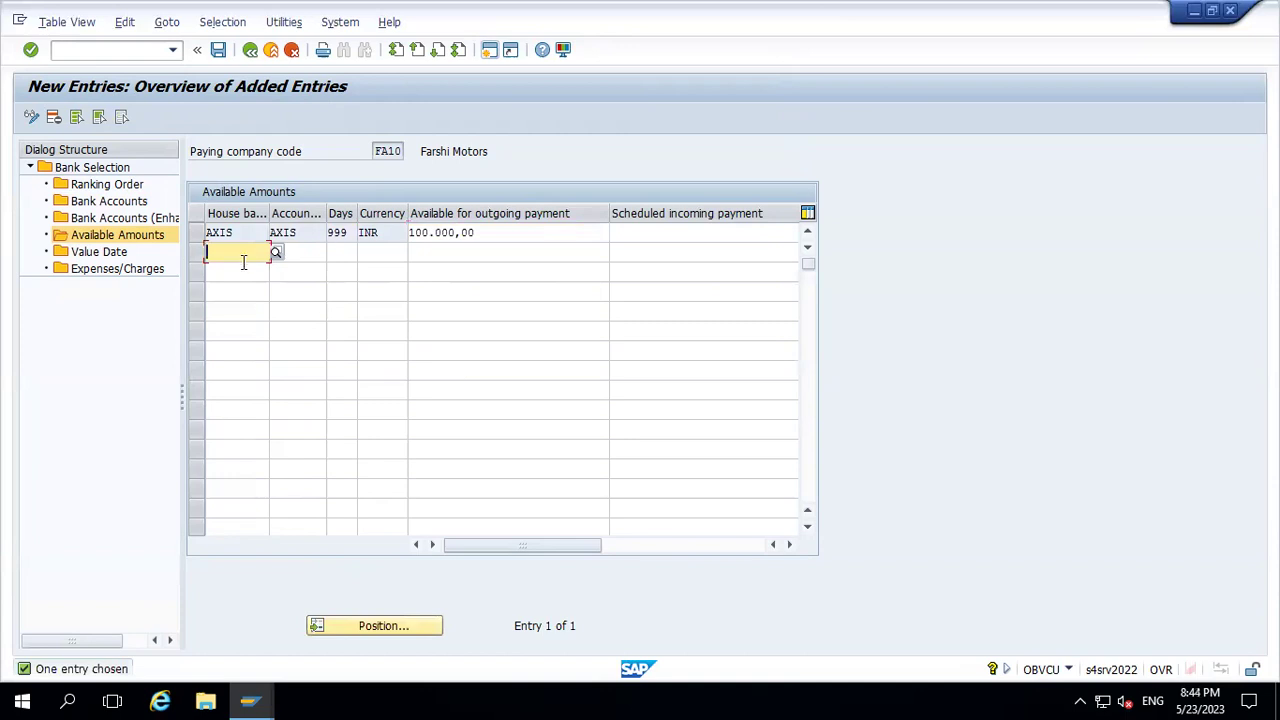
# Add an available amounts entry for house bank HDFC with account ID HDFC
pyautogui.click(276, 252)
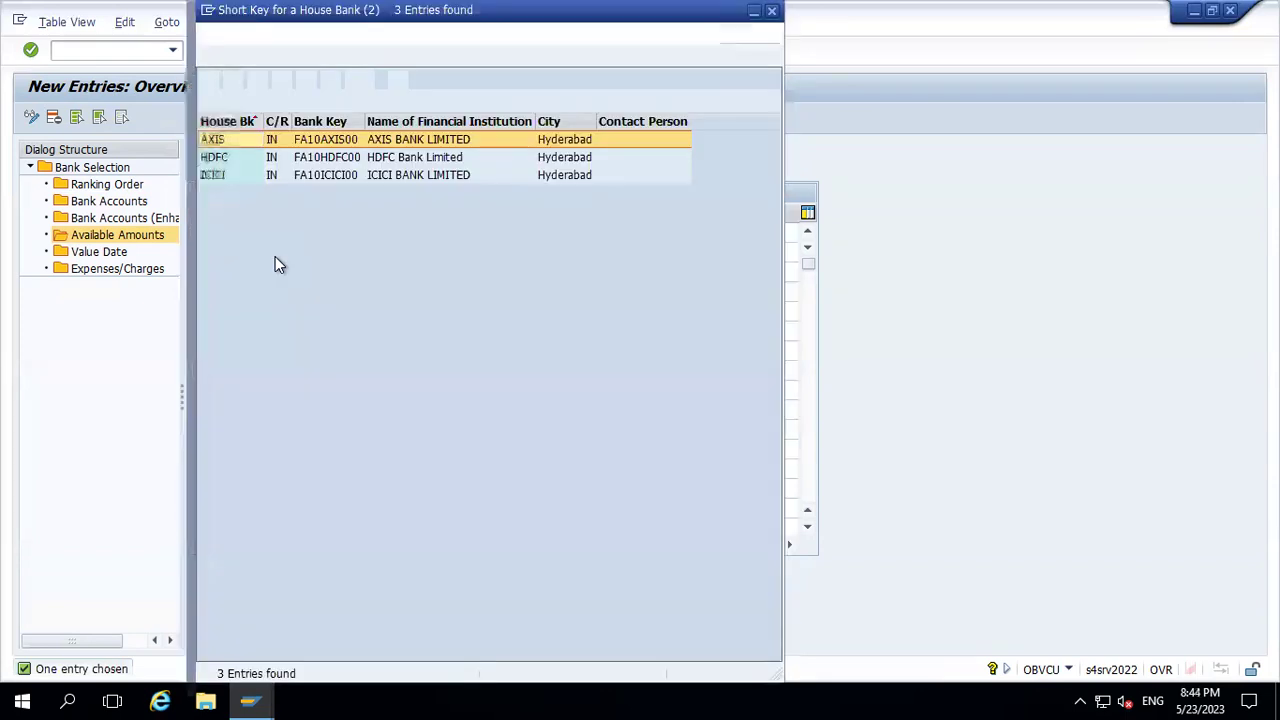
pyautogui.doubleClick(224, 157)
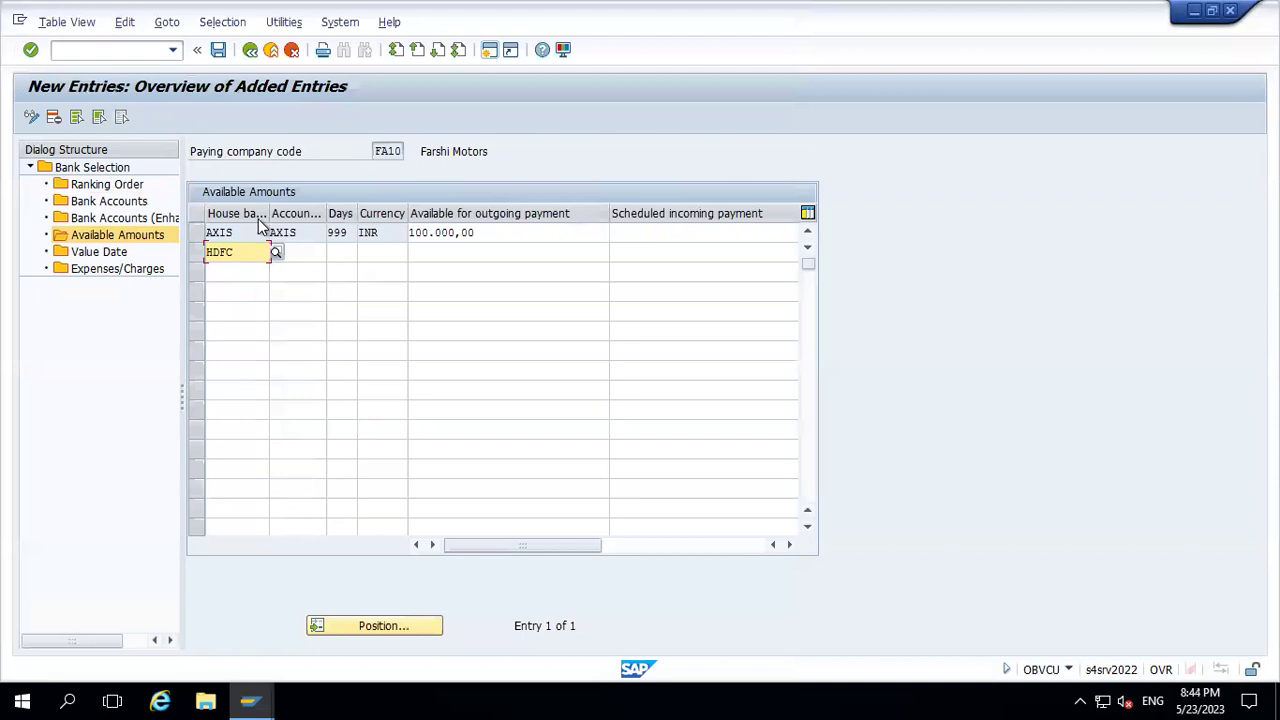
pyautogui.click(333, 252)
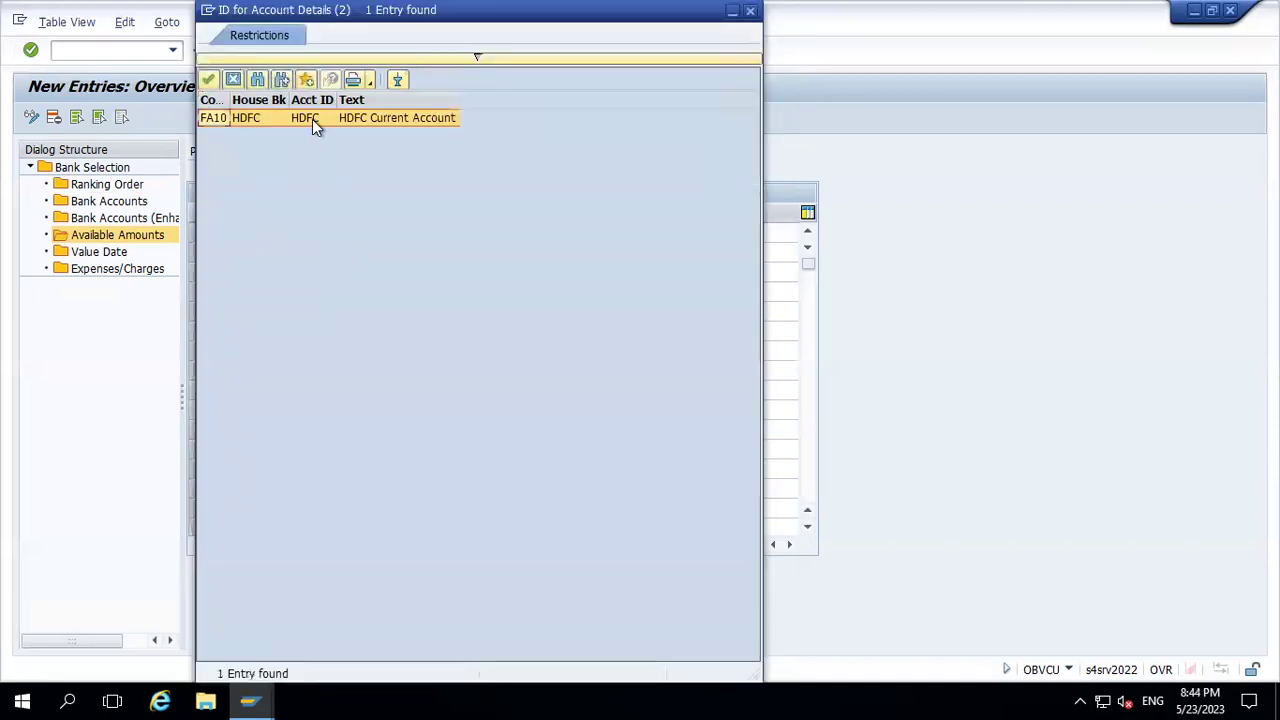
pyautogui.doubleClick(312, 119)
# Set the HDFC entry to 999 days, currency INR and 150.000,00 available for outgoing payment
pyautogui.click(348, 252)
pyautogui.write('999')
pyautogui.press('Tab')
pyautogui.write('INR')
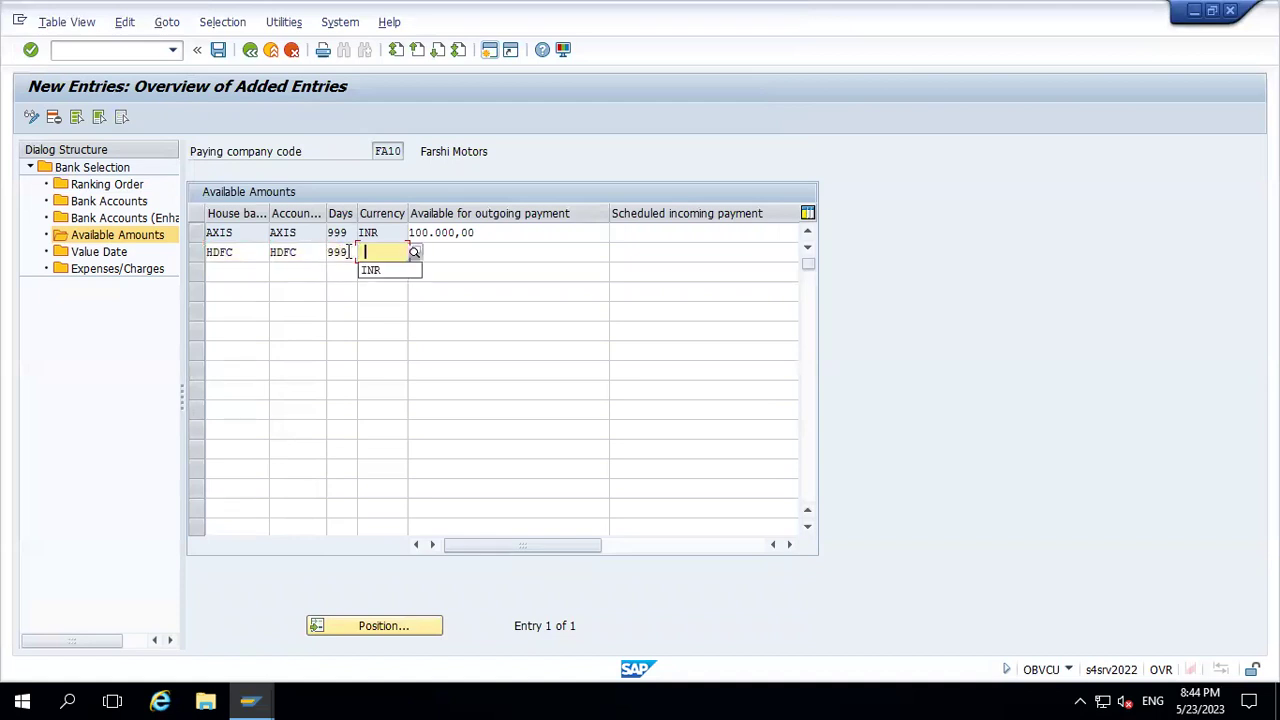
pyautogui.press('Tab')
pyautogui.write('150')
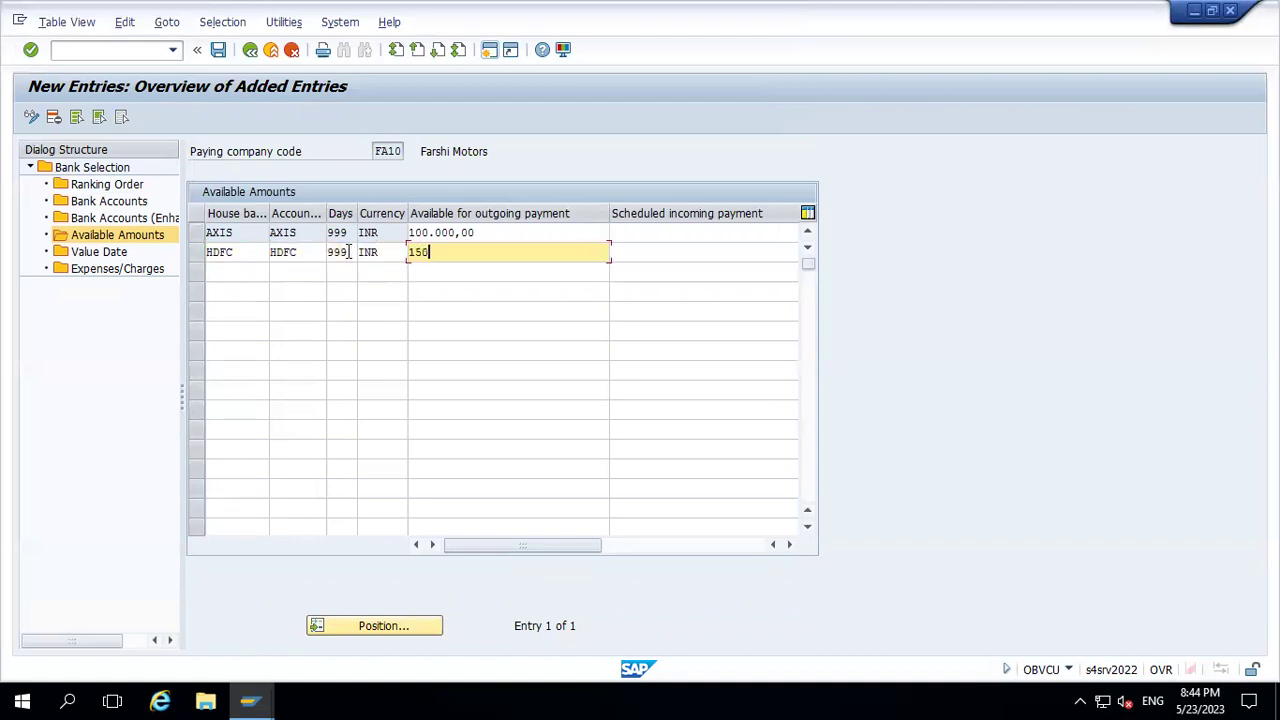
pyautogui.write('.00000')
pyautogui.press('Return')
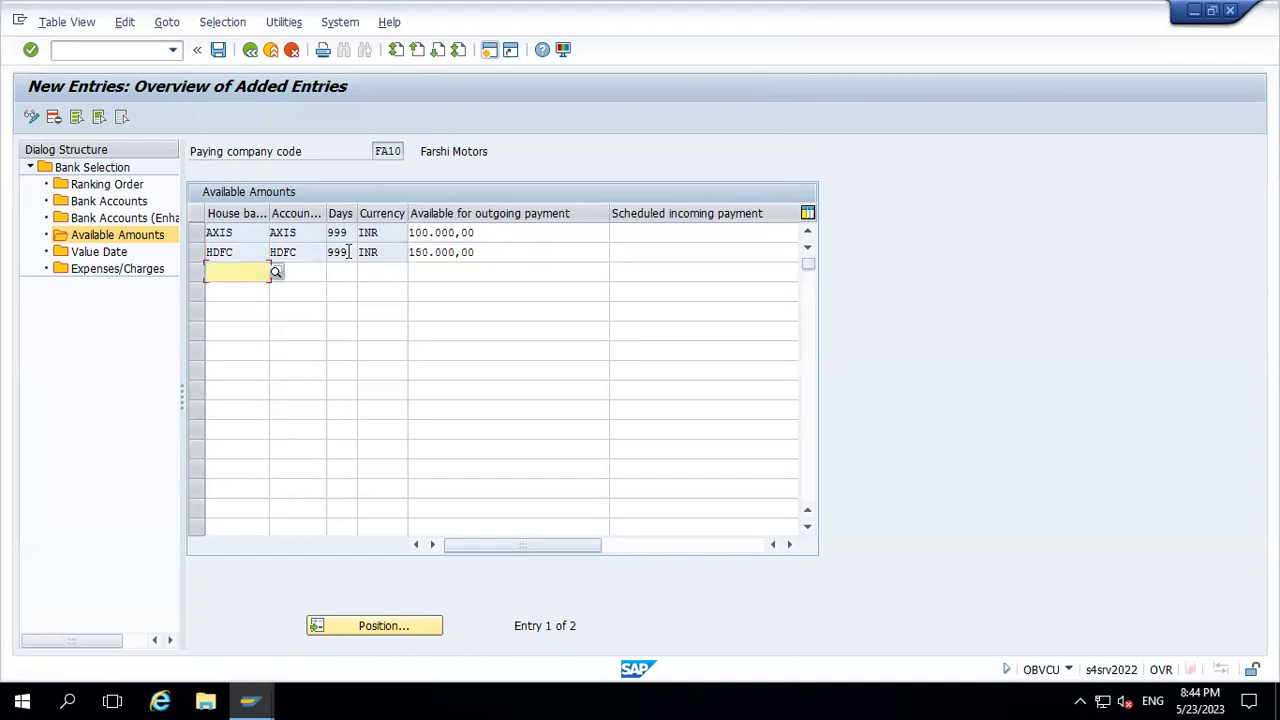
# Add an available amounts entry for house bank ICICI with account ID ICICI
pyautogui.click(276, 273)
pyautogui.press('Down')
pyautogui.press('Down')
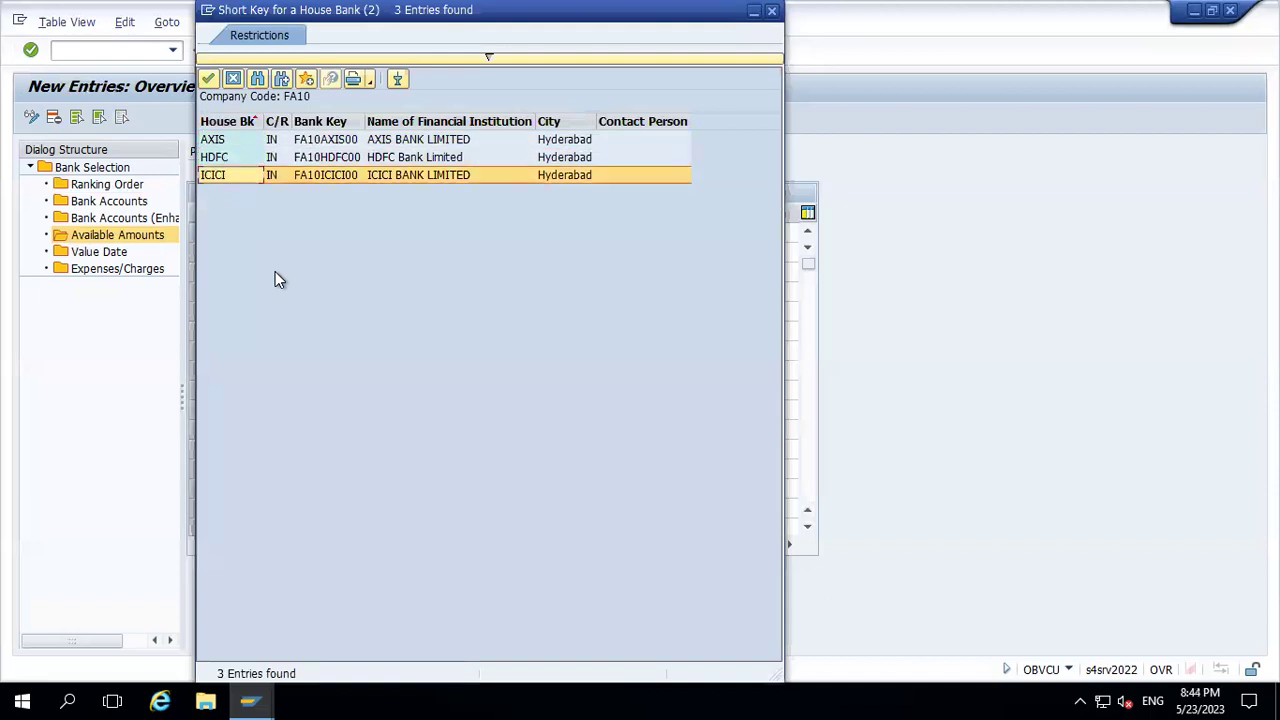
pyautogui.press('Return')
pyautogui.click(276, 272)
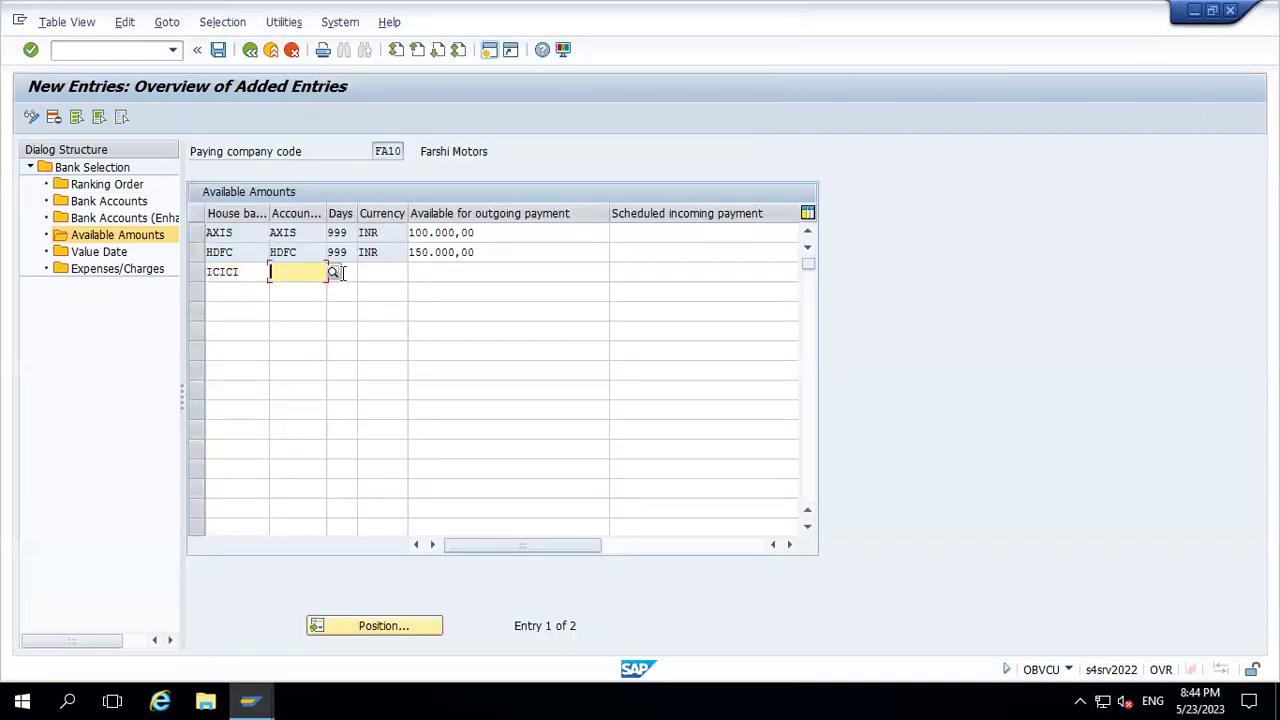
pyautogui.click(334, 272)
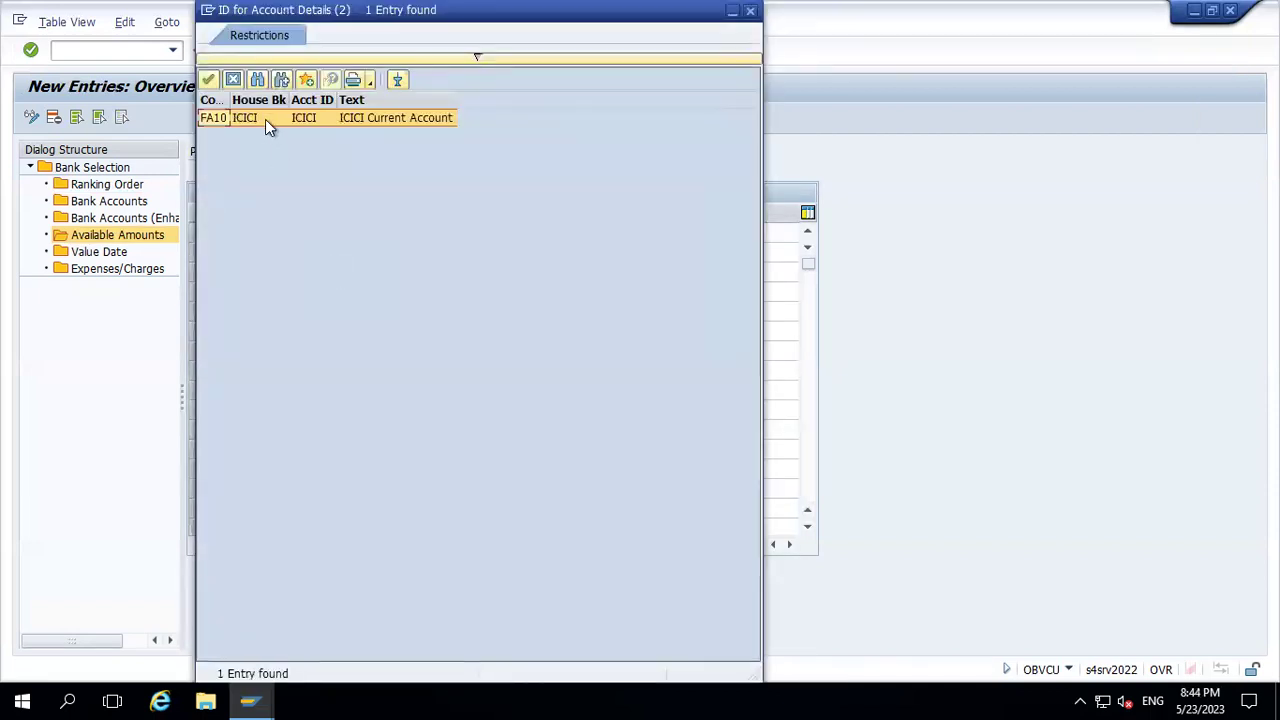
pyautogui.doubleClick(265, 117)
# Set the ICICI entry to 999 days, currency INR and 200000 available for outgoing payment, and save the available amounts
pyautogui.write('999')
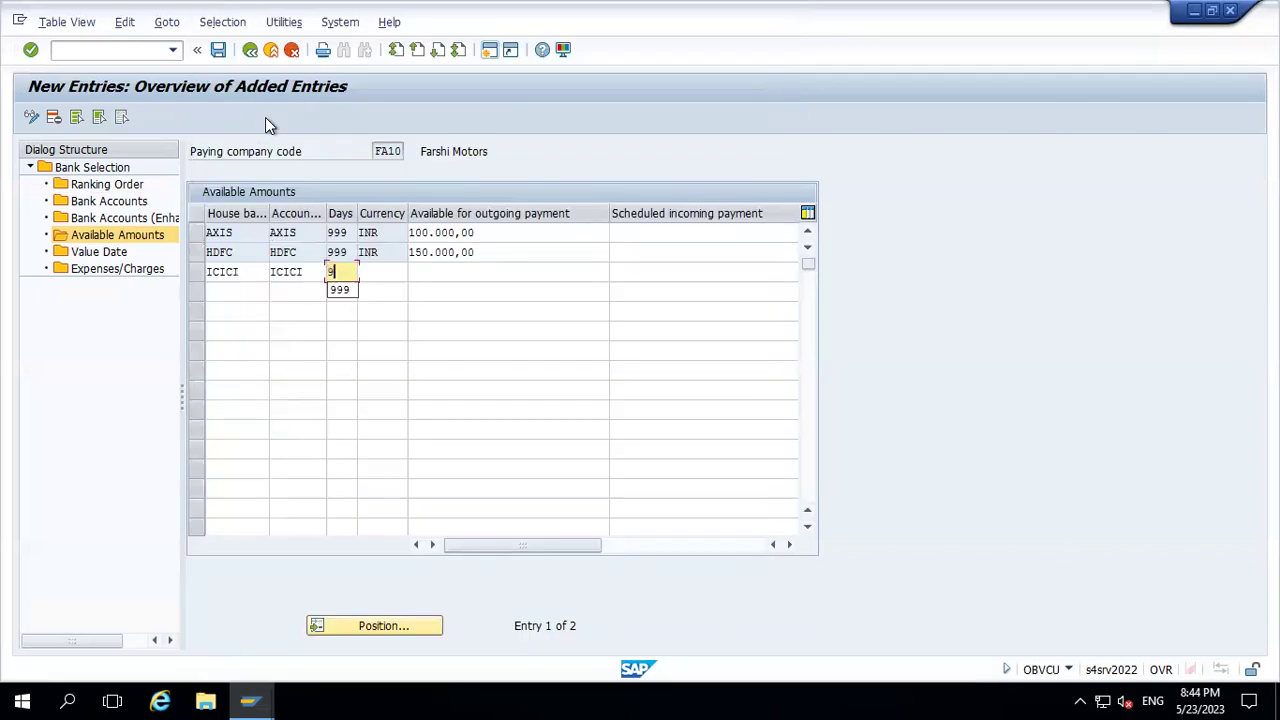
pyautogui.press('Tab')
pyautogui.press('Down')
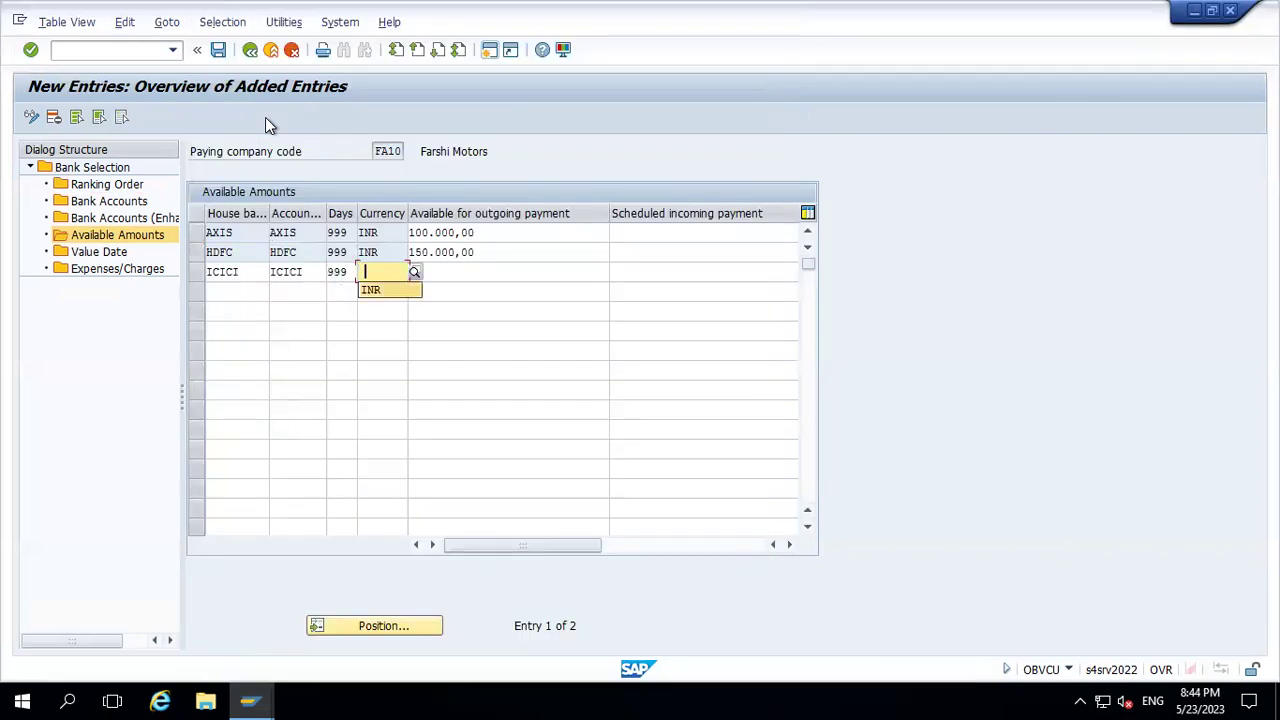
pyautogui.press('Tab')
pyautogui.write('200.000')
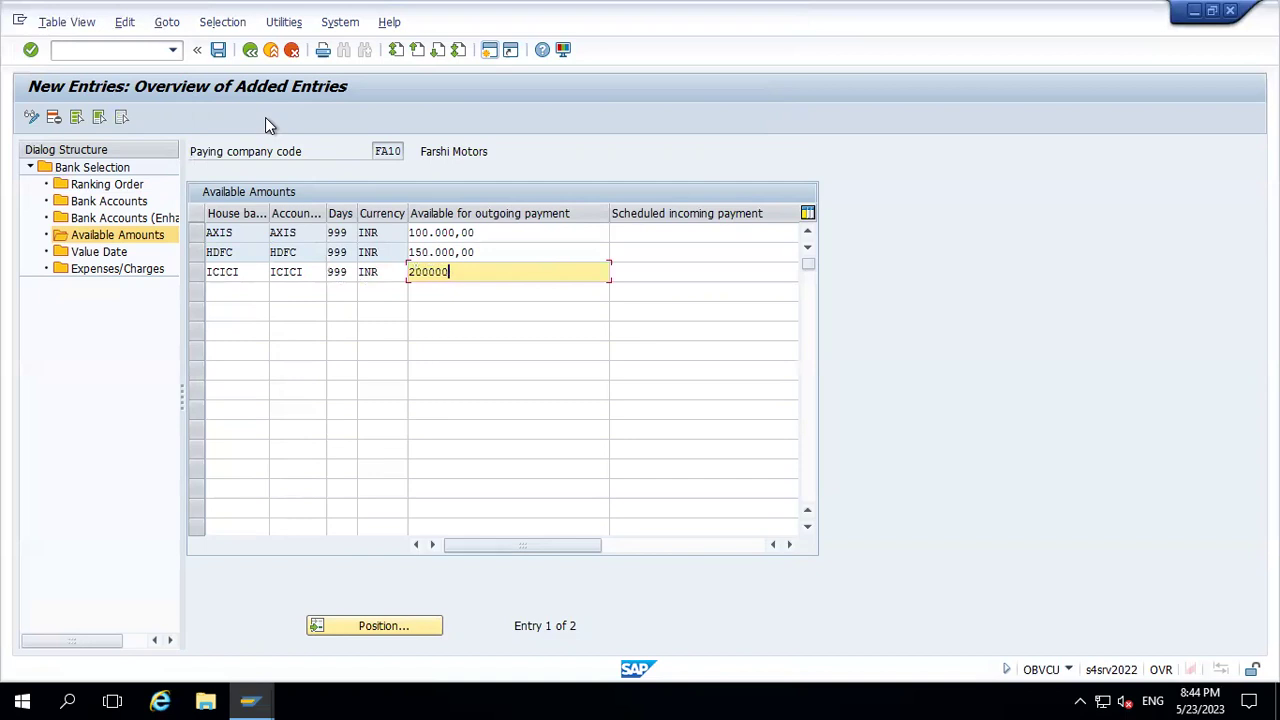
pyautogui.press('Return')
pyautogui.click(219, 50)
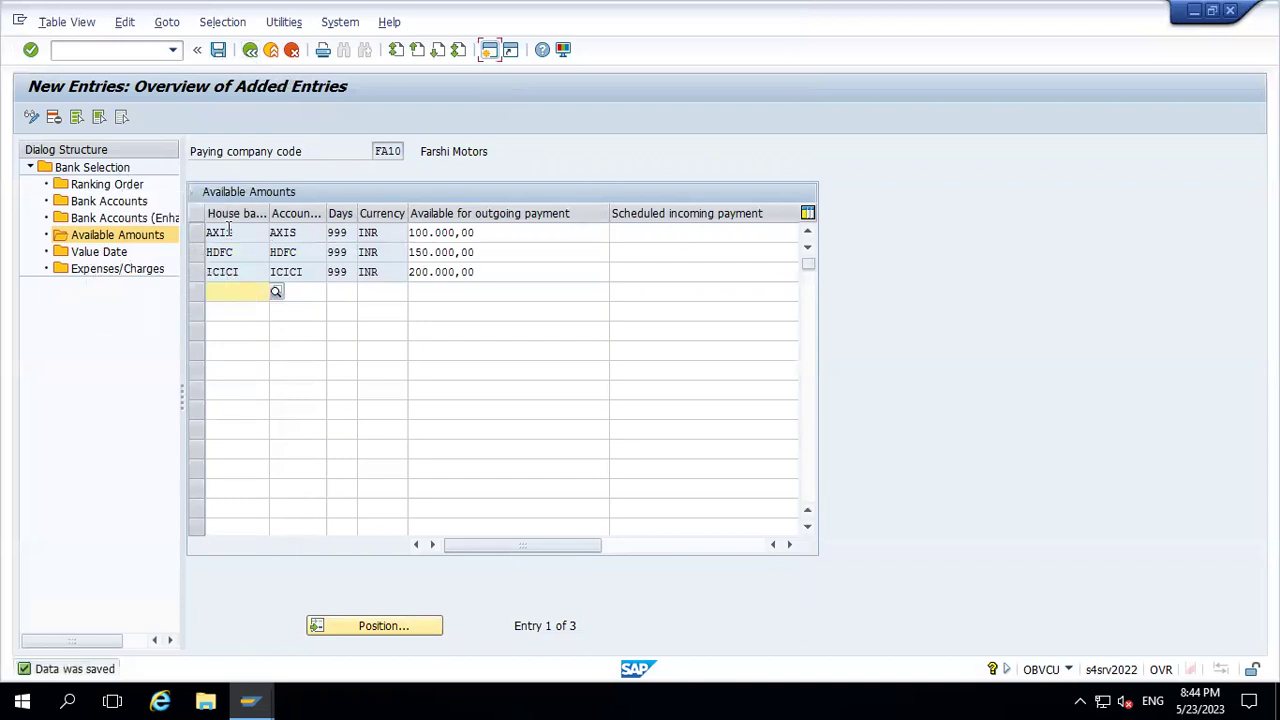
# Leave the payment program configuration for the SAP Easy Access screen and minimise the remote desktop session
pyautogui.click(256, 52)
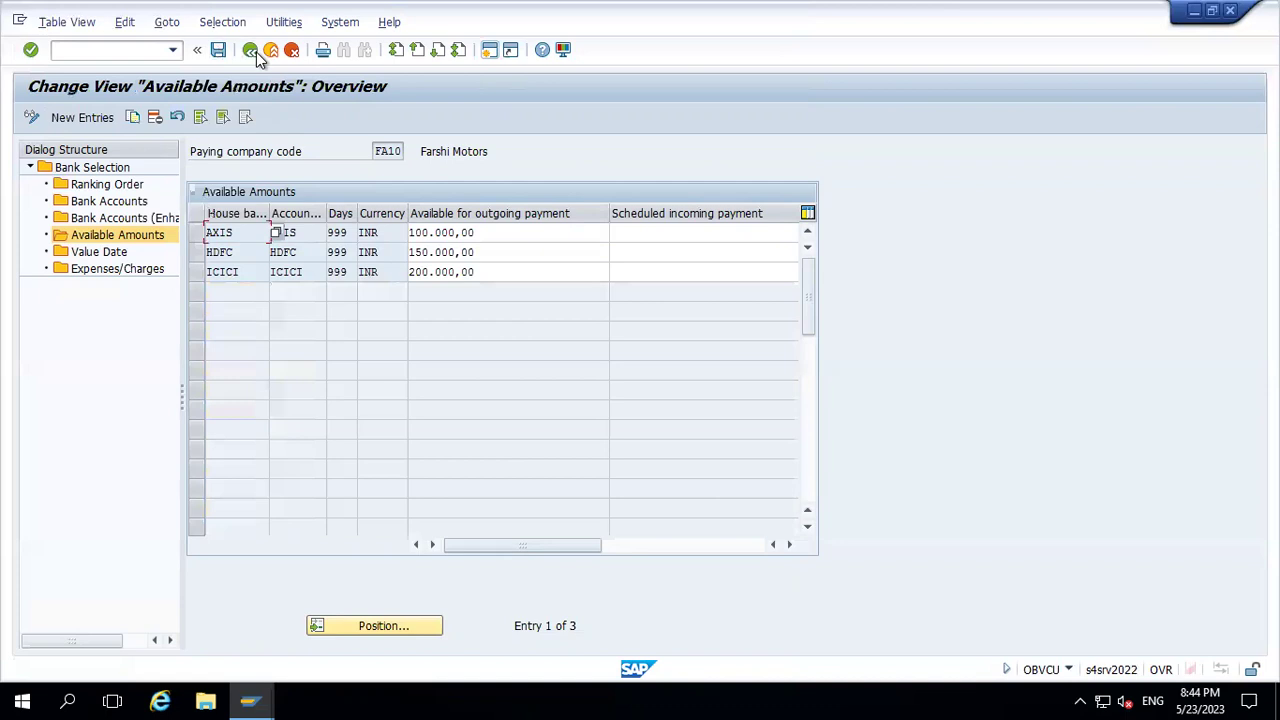
pyautogui.click(256, 52)
pyautogui.click(256, 52)
pyautogui.click(256, 52)
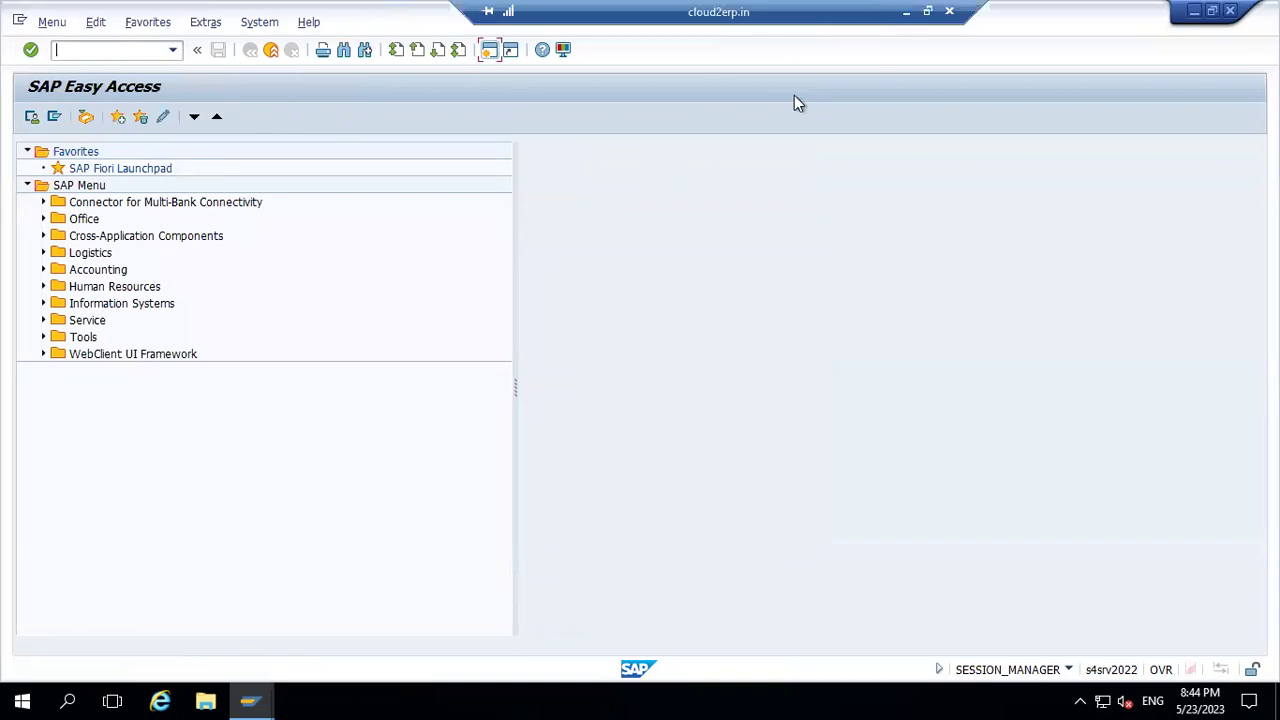
pyautogui.click(904, 16)
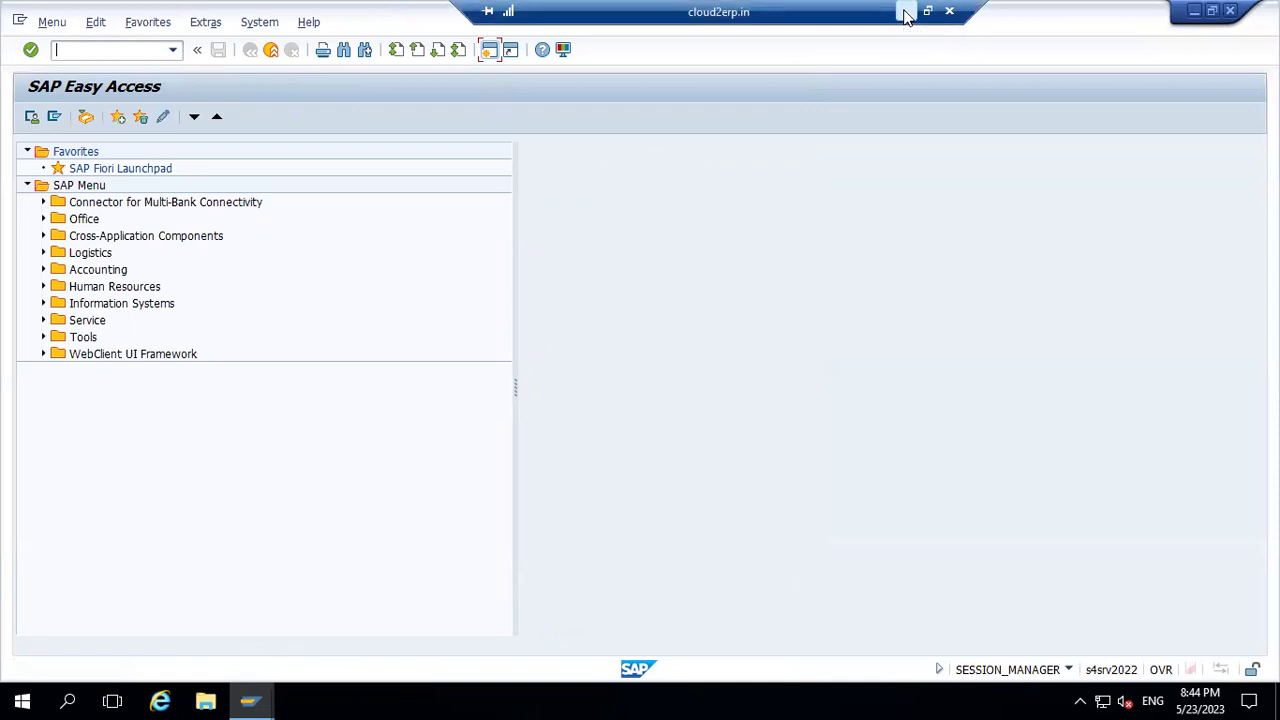